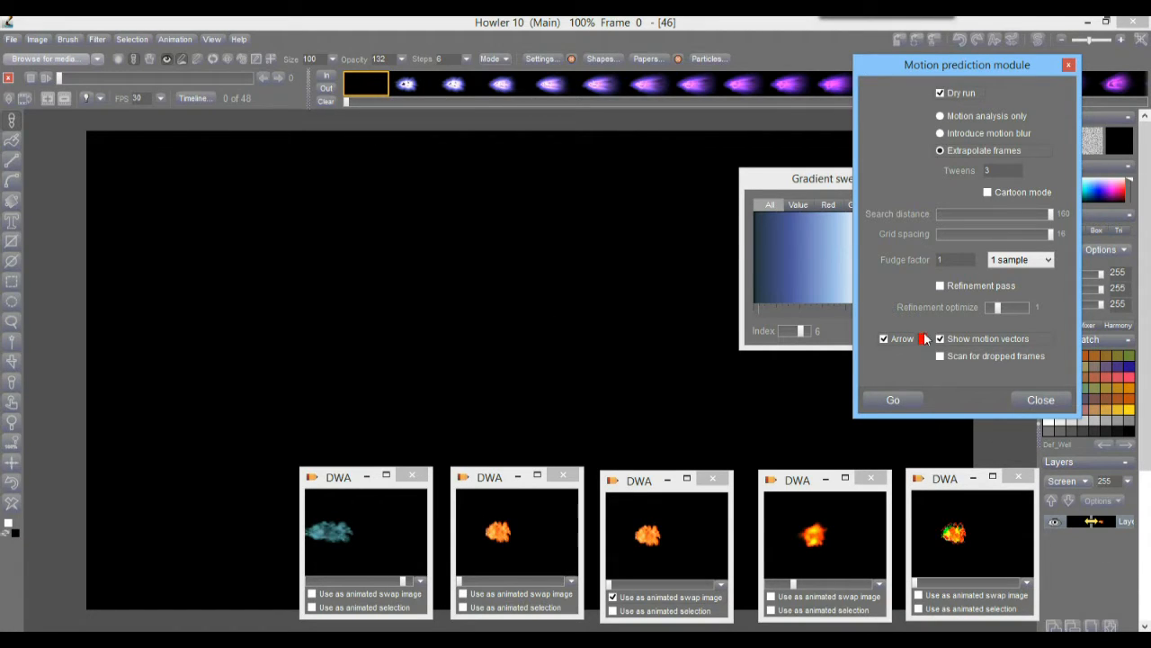
- Preview the frame extrapolation as a dry run with motion vector arrows shown over the animation
left_click(889, 399)
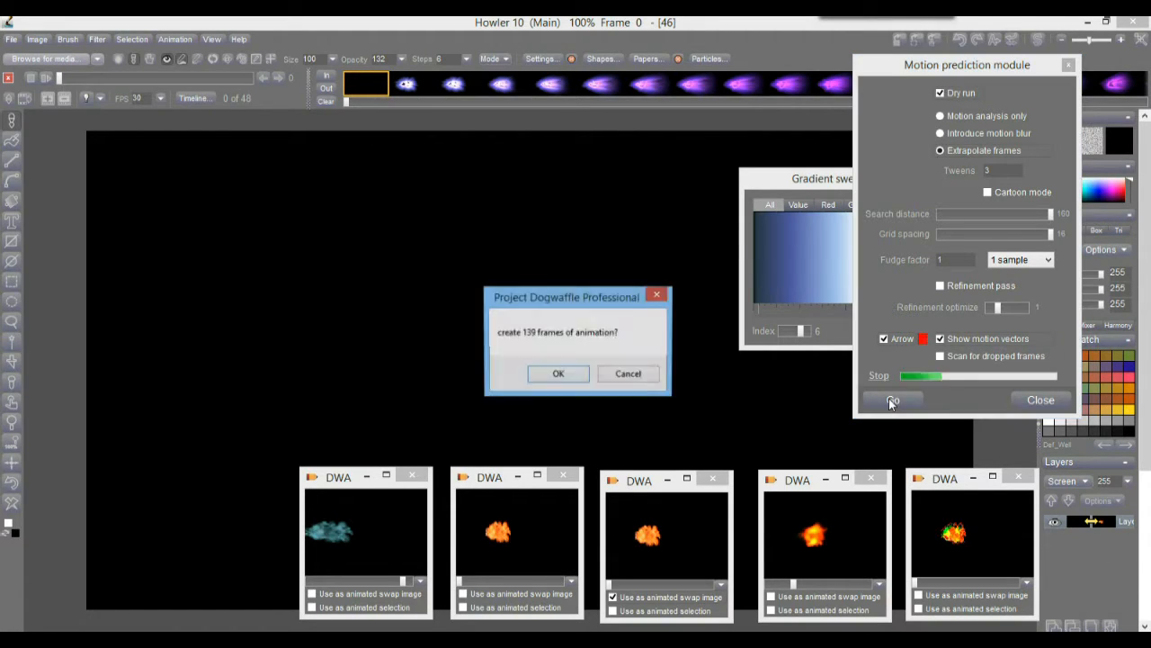
left_click(557, 374)
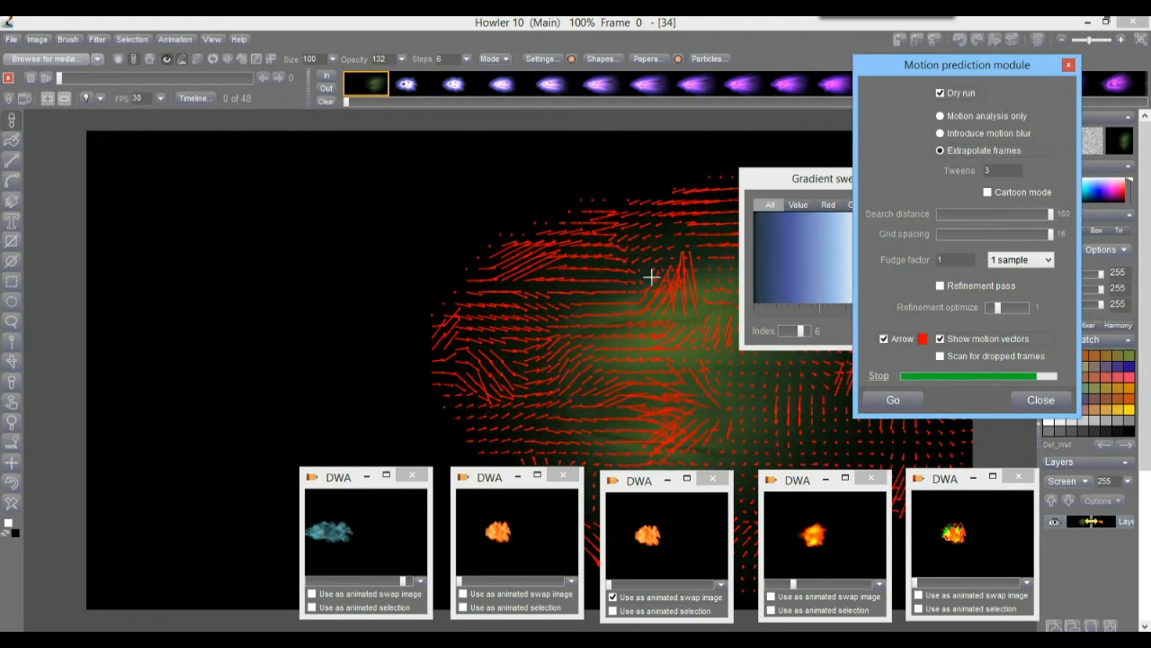
- Extrapolate the animation's frames with 2 tweens and a shorter search distance, with dry run, arrows and motion vectors off
left_click(893, 342)
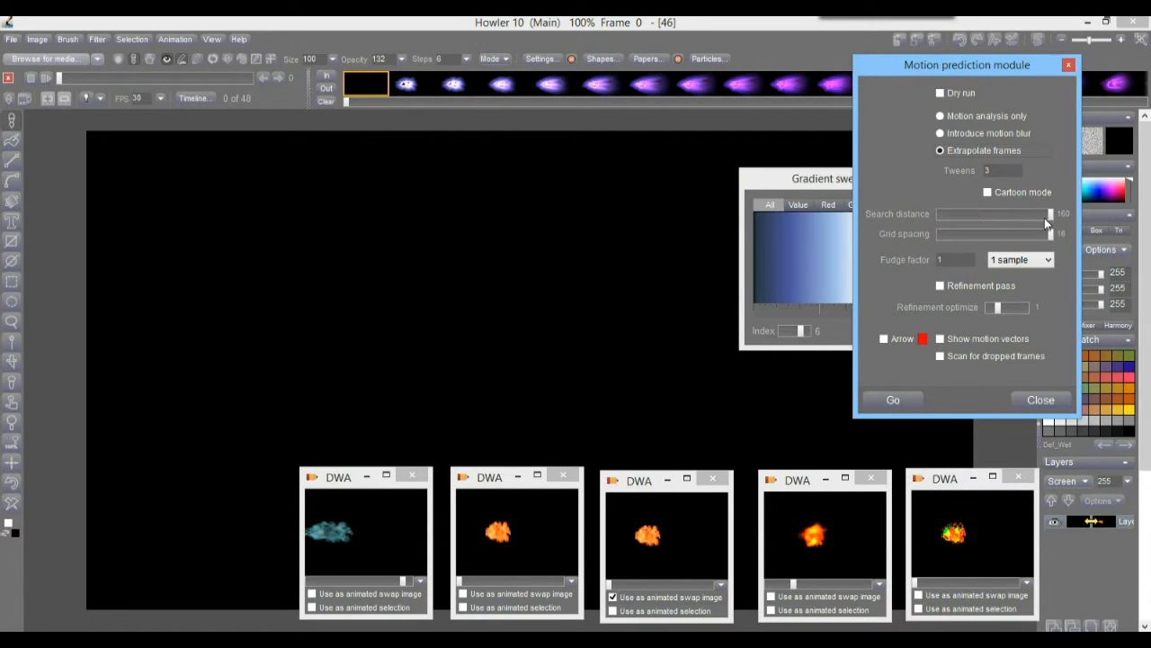
mouse_move(1019, 216)
left_mouse_down()
mouse_move(1035, 215)
mouse_move(1030, 238)
mouse_move(976, 243)
mouse_move(1021, 249)
mouse_move(1063, 235)
mouse_move(1006, 216)
left_mouse_up()
left_click(893, 400)
left_click(568, 378)
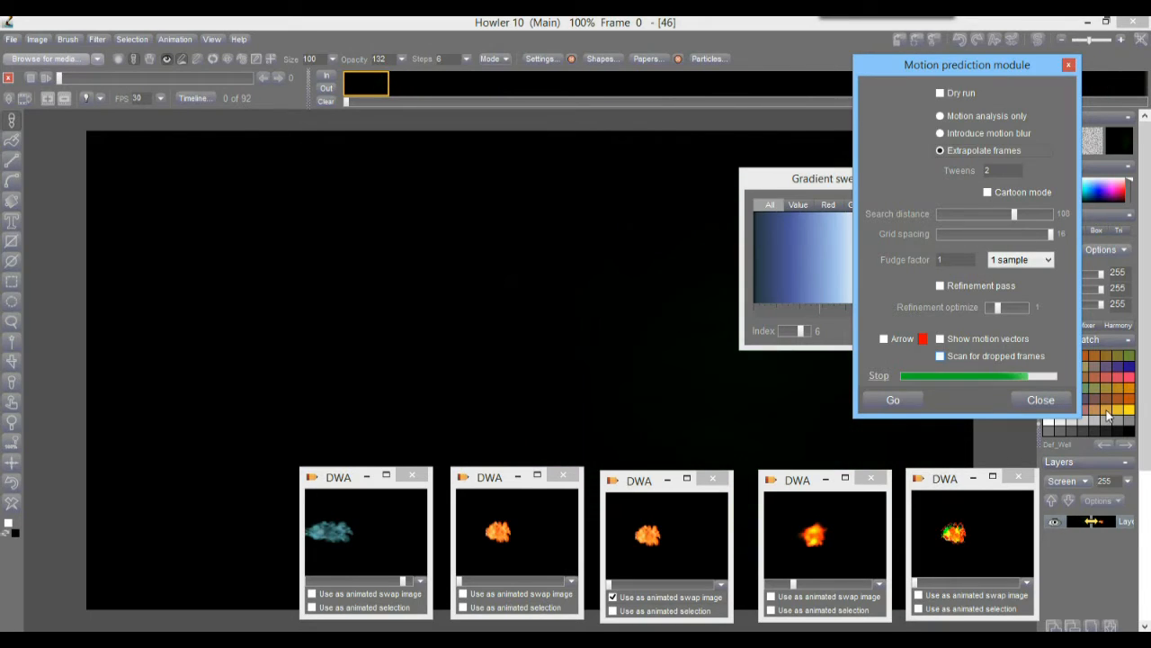
left_click(1041, 399)
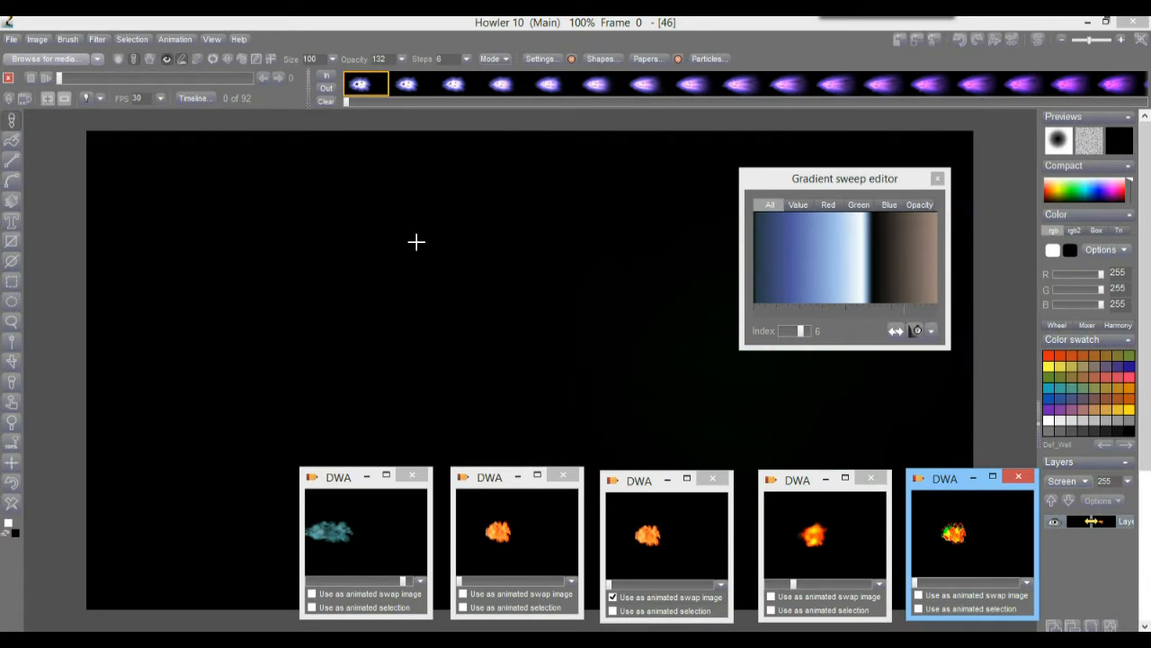
- Close the gradient sweep editor, then play the extrapolated animation and examine its early frames
left_click(937, 178)
left_click(47, 79)
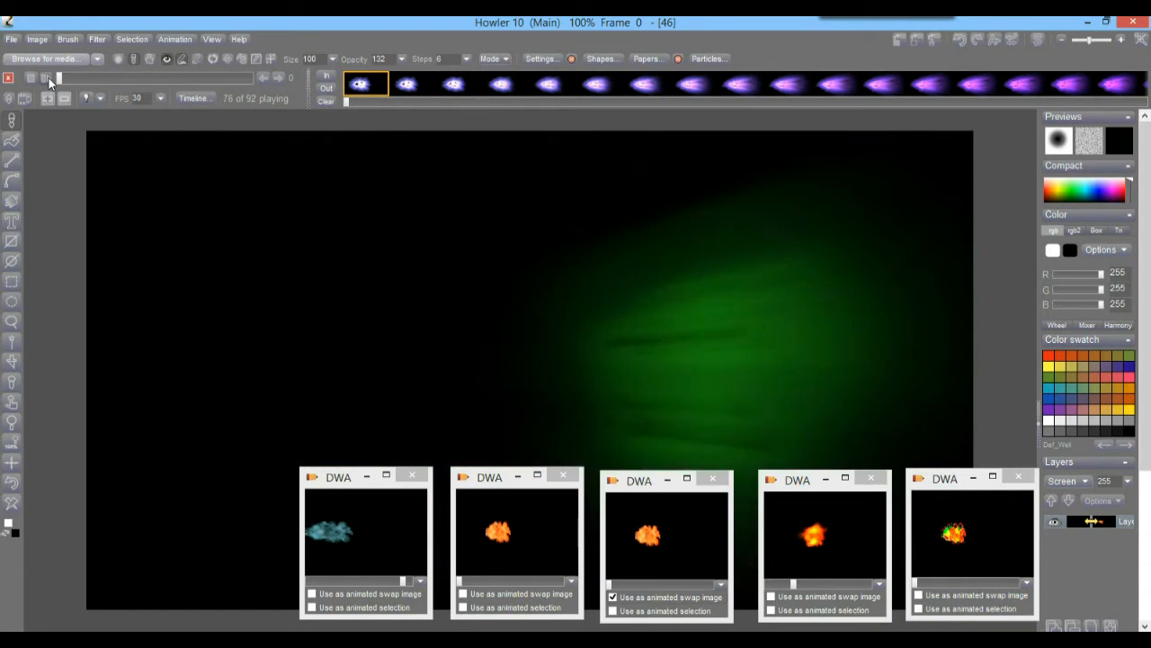
left_click_drag(58, 78, 86, 79)
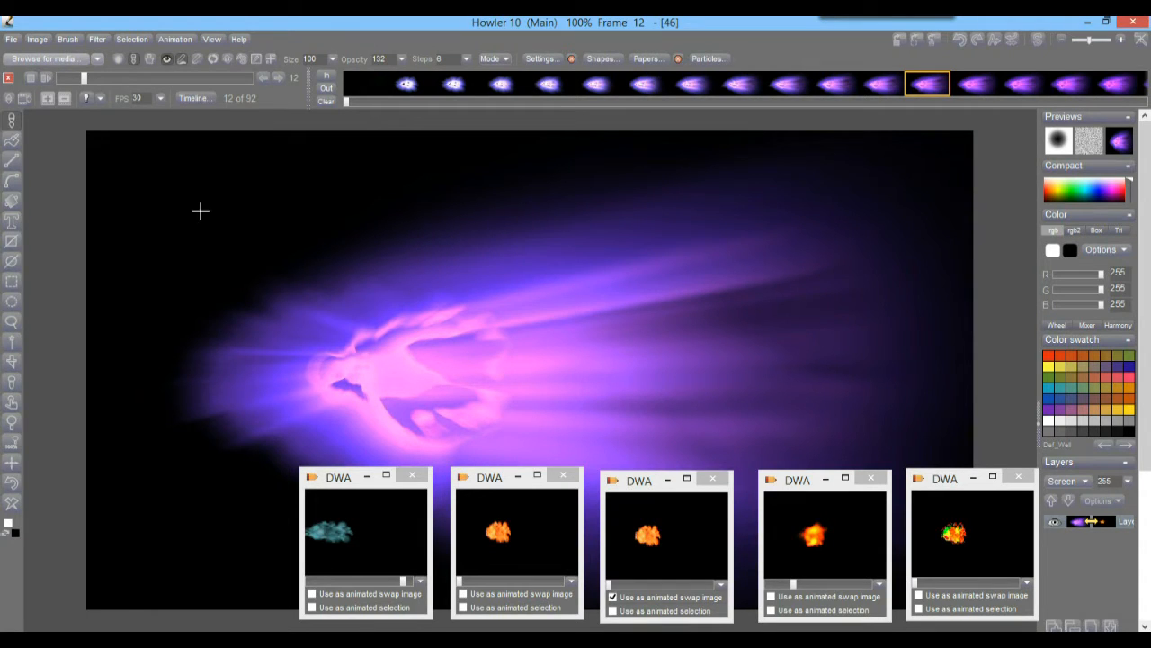
left_click_drag(88, 78, 74, 80)
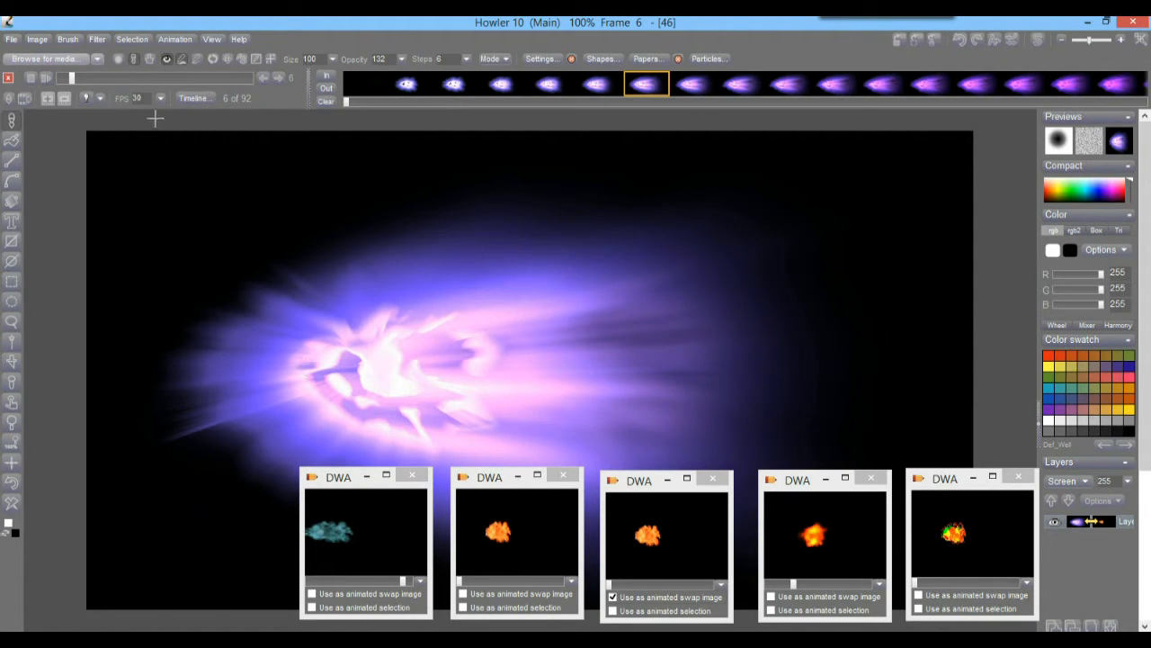
left_click_drag(87, 72, 65, 97)
- Store the purple blast animation to disc and place its thumbnail window above the stored green-and-orange explosion
left_click(175, 38)
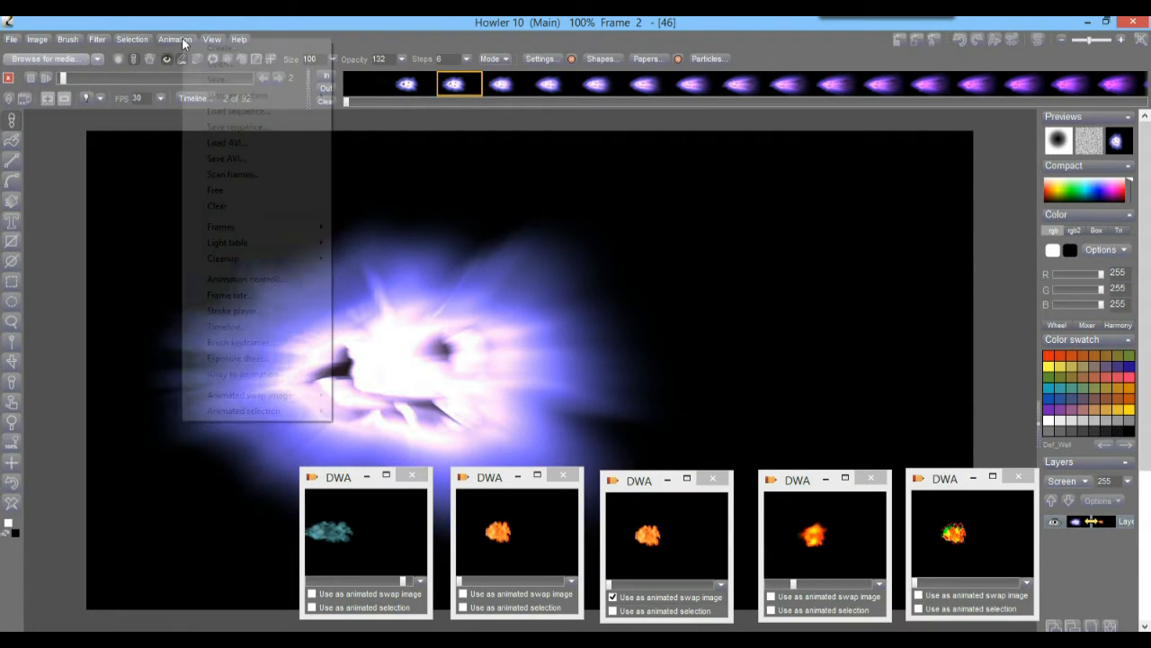
mouse_move(278, 94)
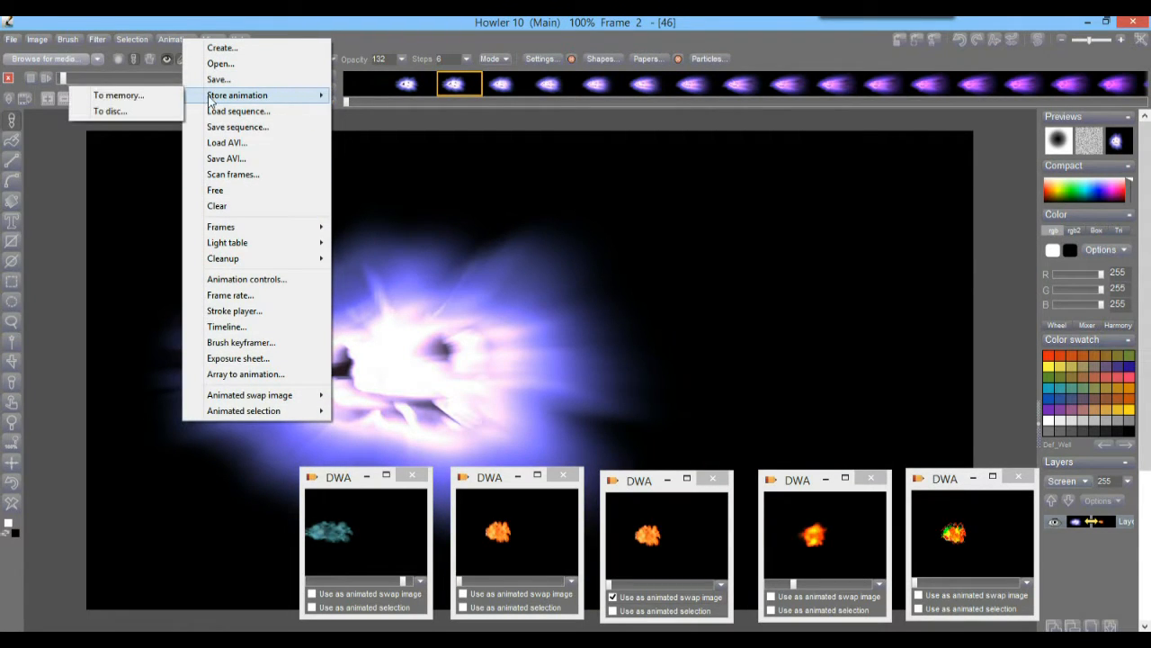
left_click(162, 110)
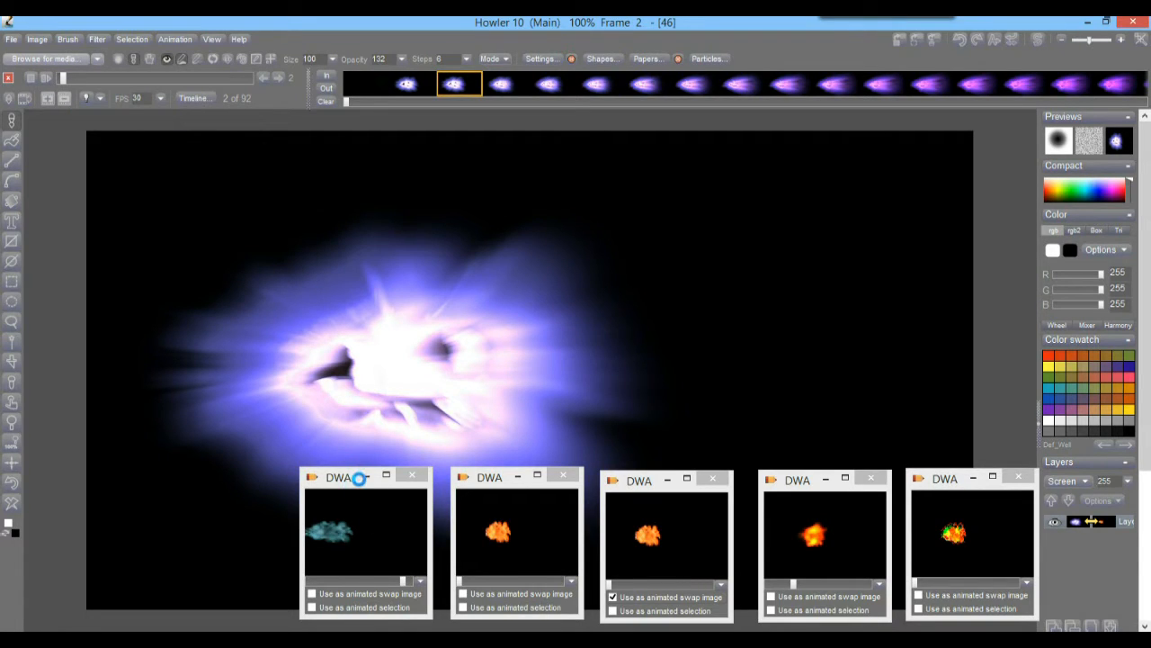
left_click_drag(137, 466, 945, 295)
- Restore the stored green-and-orange explosion in place of the current animation, and play and scrub it
double_click(983, 532)
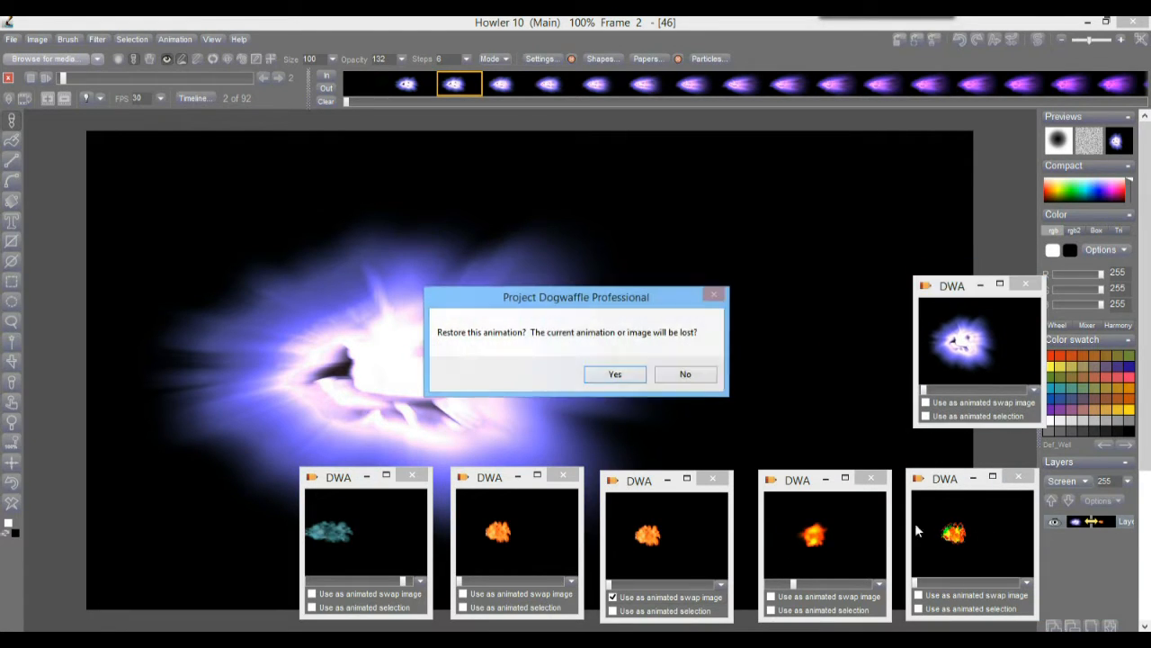
left_click(609, 374)
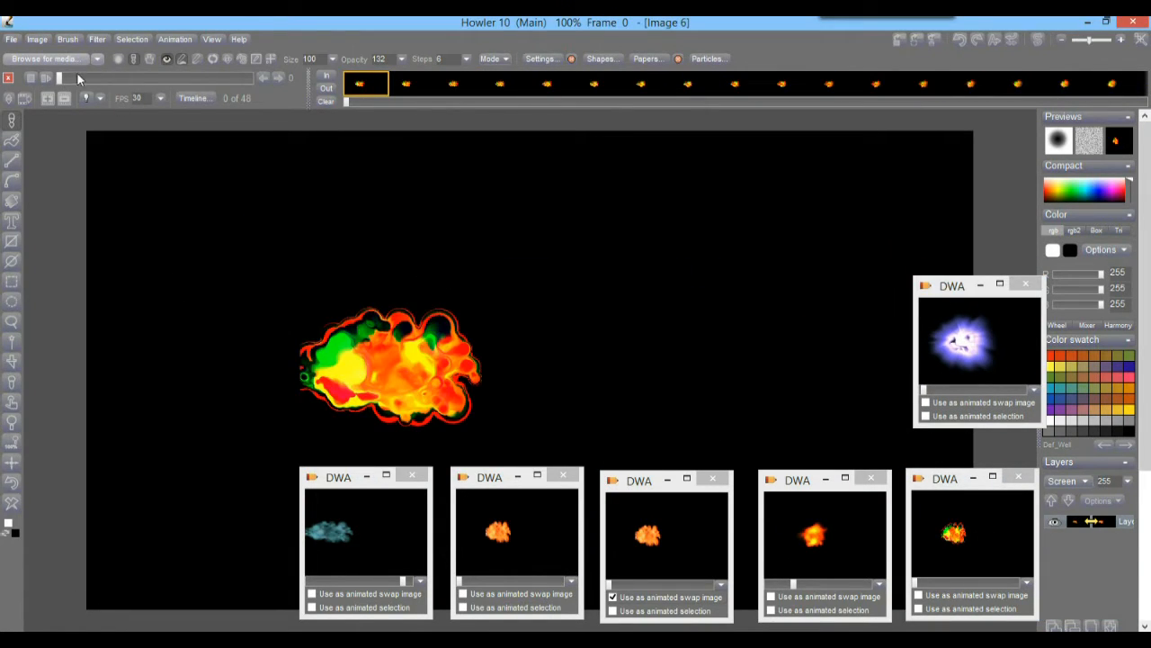
left_click(51, 78)
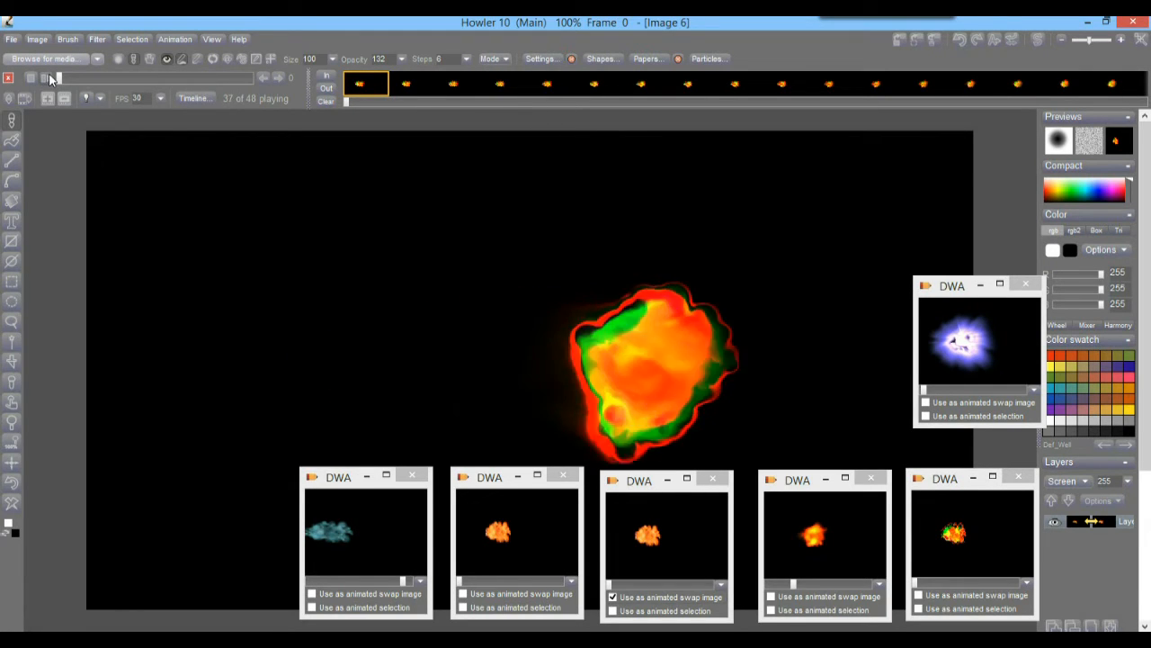
mouse_move(75, 79)
left_mouse_down()
mouse_move(207, 77)
mouse_move(45, 79)
mouse_move(224, 83)
mouse_move(63, 81)
left_mouse_up()
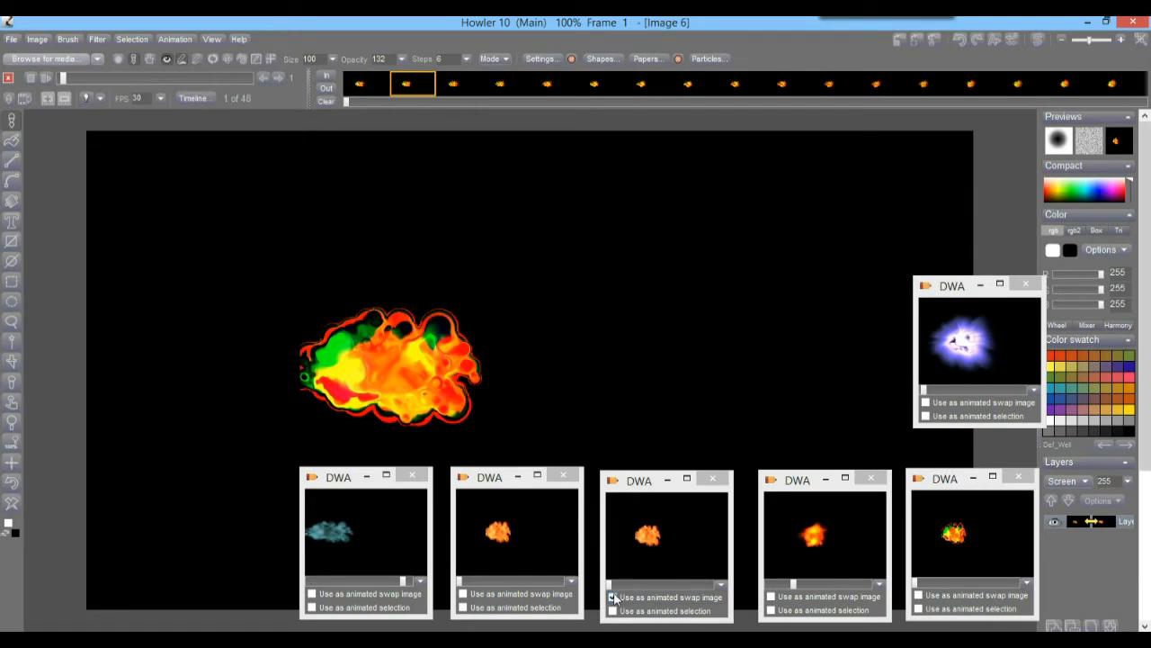
left_click_drag(651, 484, 659, 414)
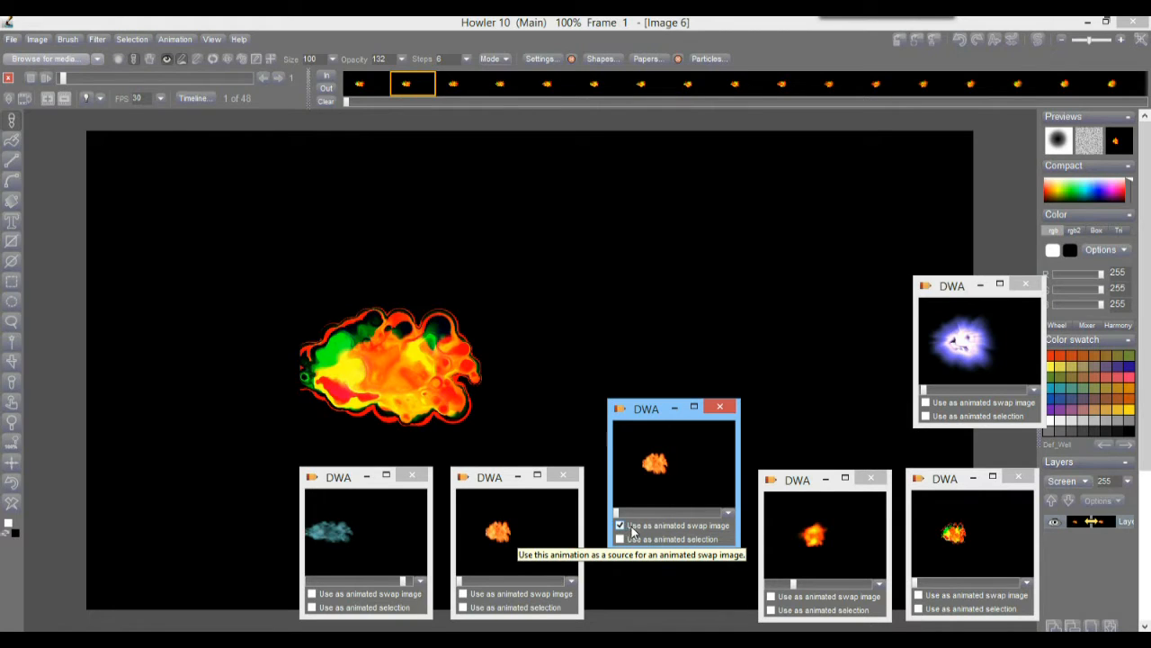
left_click_drag(646, 419, 642, 487)
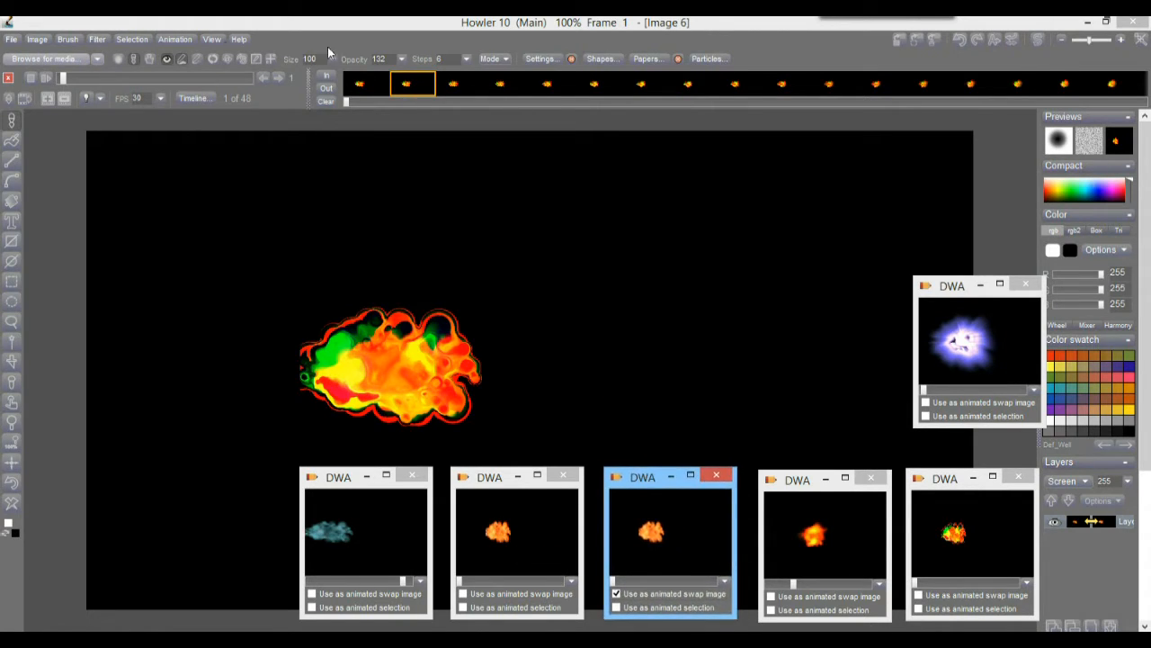
left_click(97, 40)
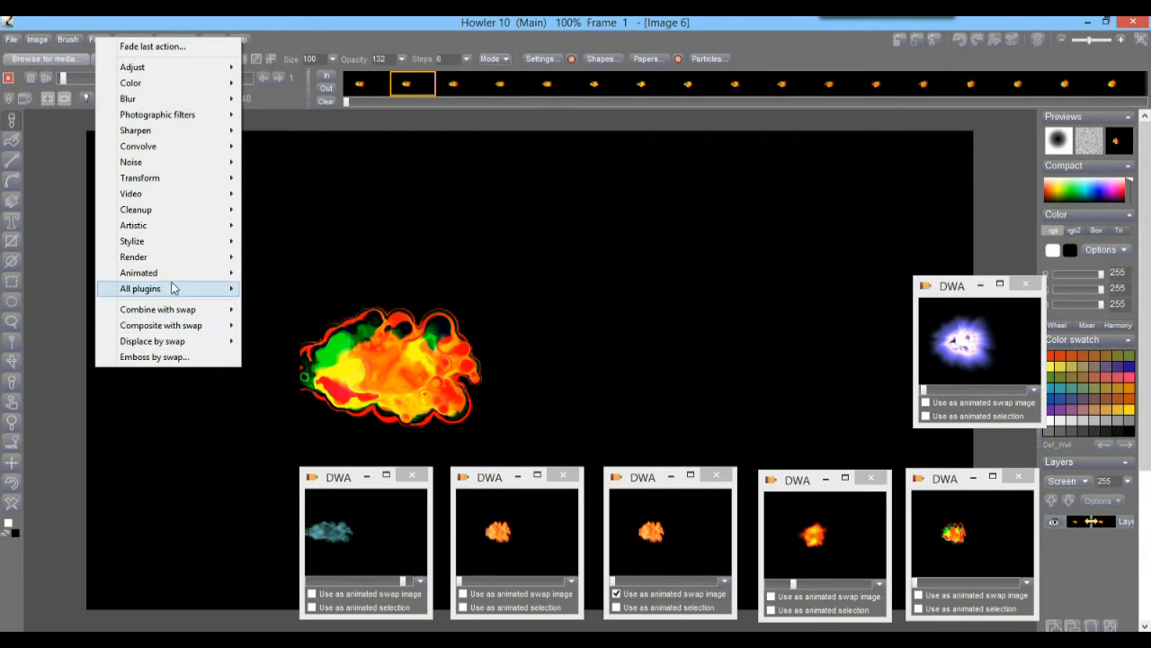
mouse_move(179, 338)
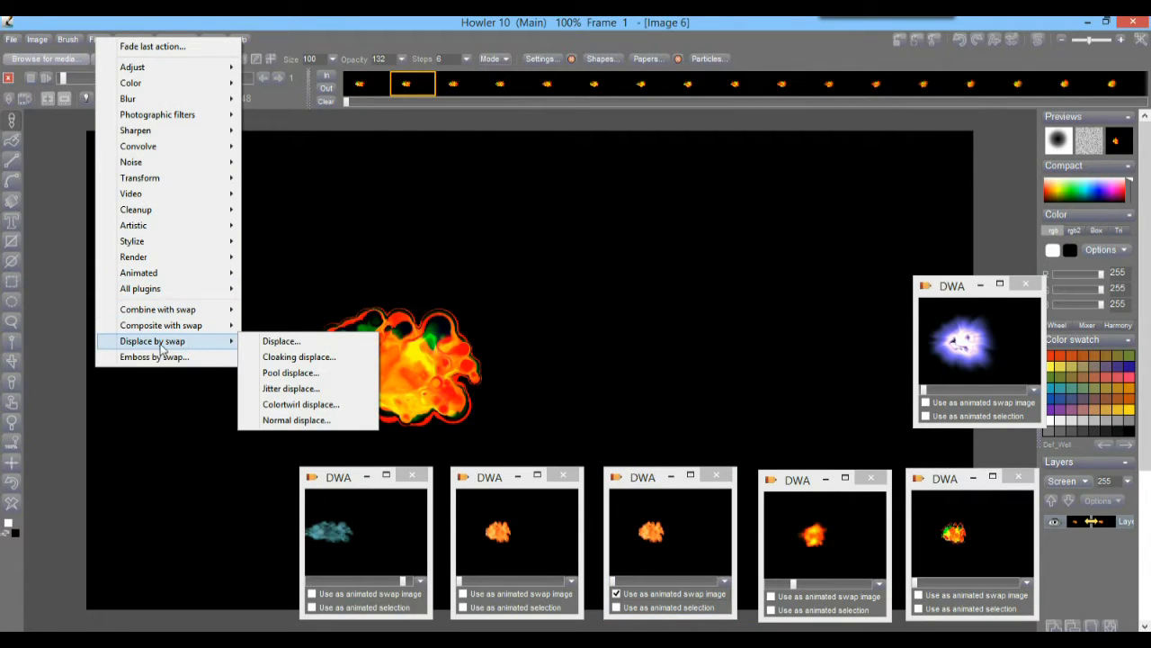
left_click(305, 372)
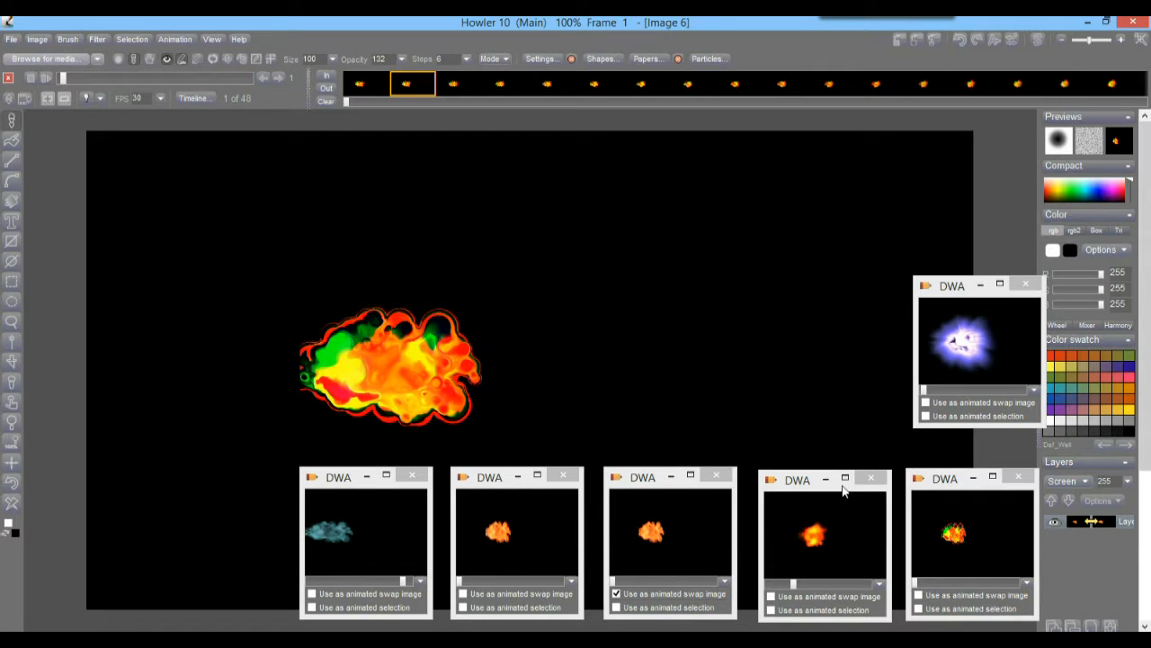
- Restore the stored red-and-yellow fire explosion in place of the current animation and go to frame 14
double_click(877, 536)
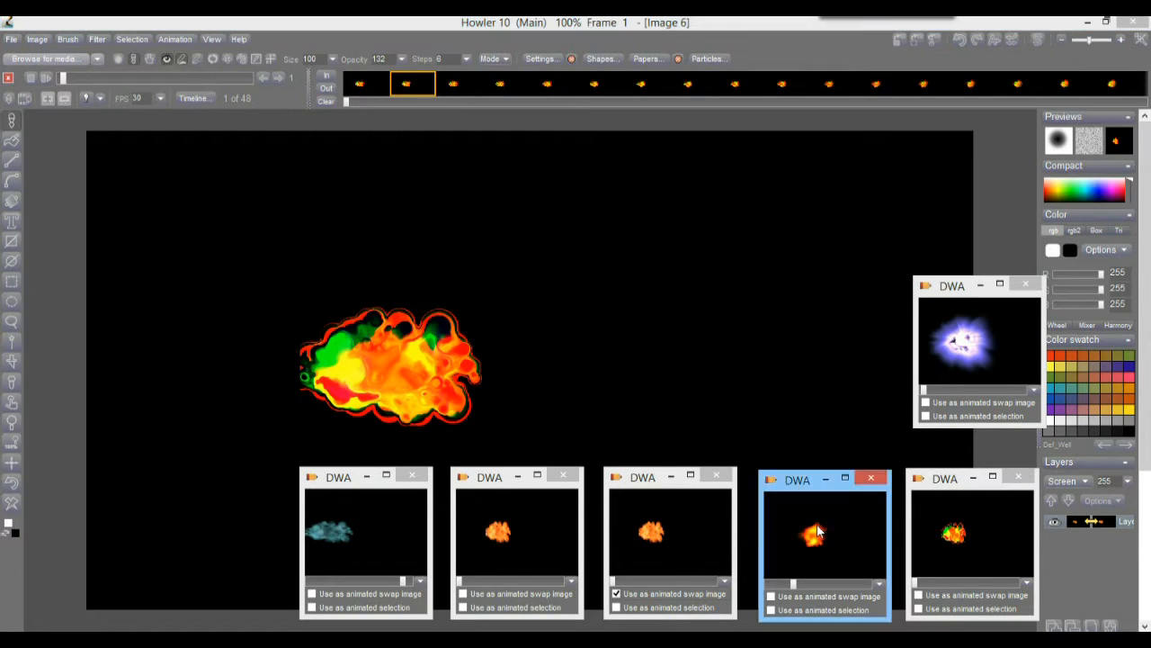
left_click(627, 377)
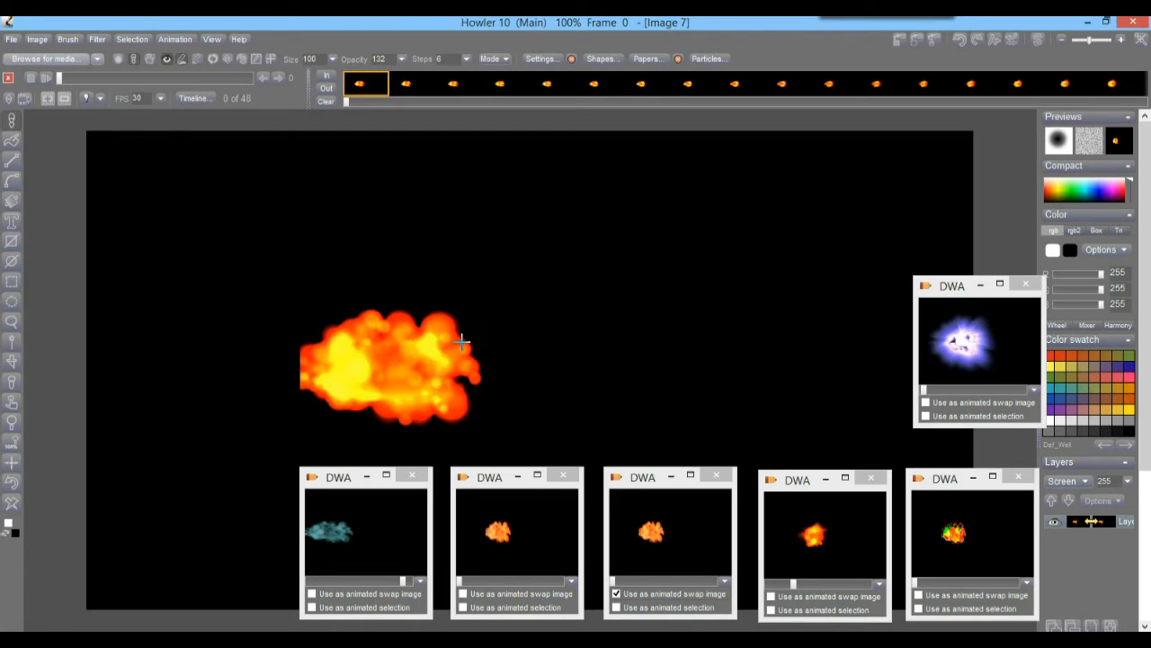
left_click_drag(70, 78, 117, 106)
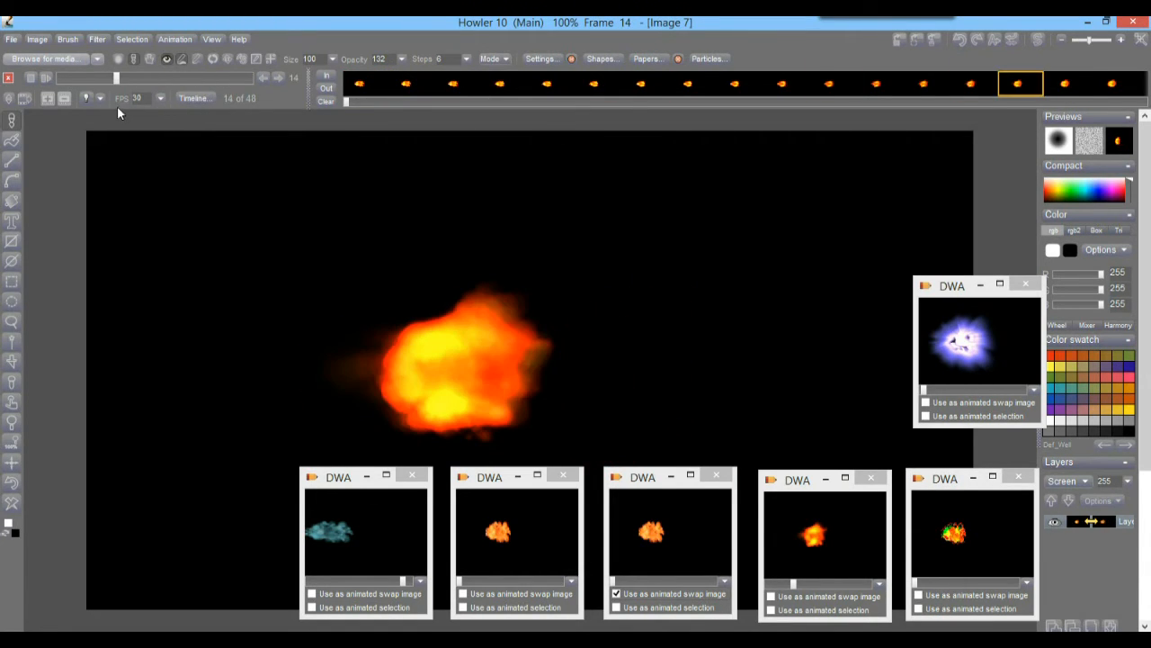
- Turn on swap mixing, set the current layer's mode to Greater than, and check the mix on several frames
left_click(1121, 144)
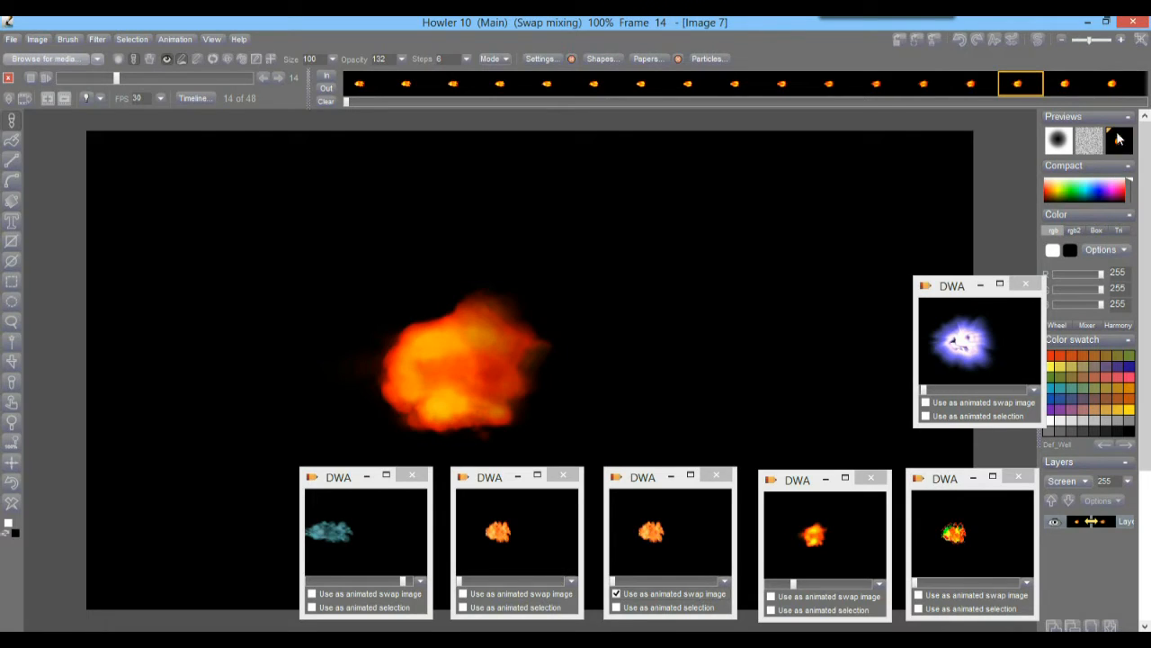
right_click(1121, 144)
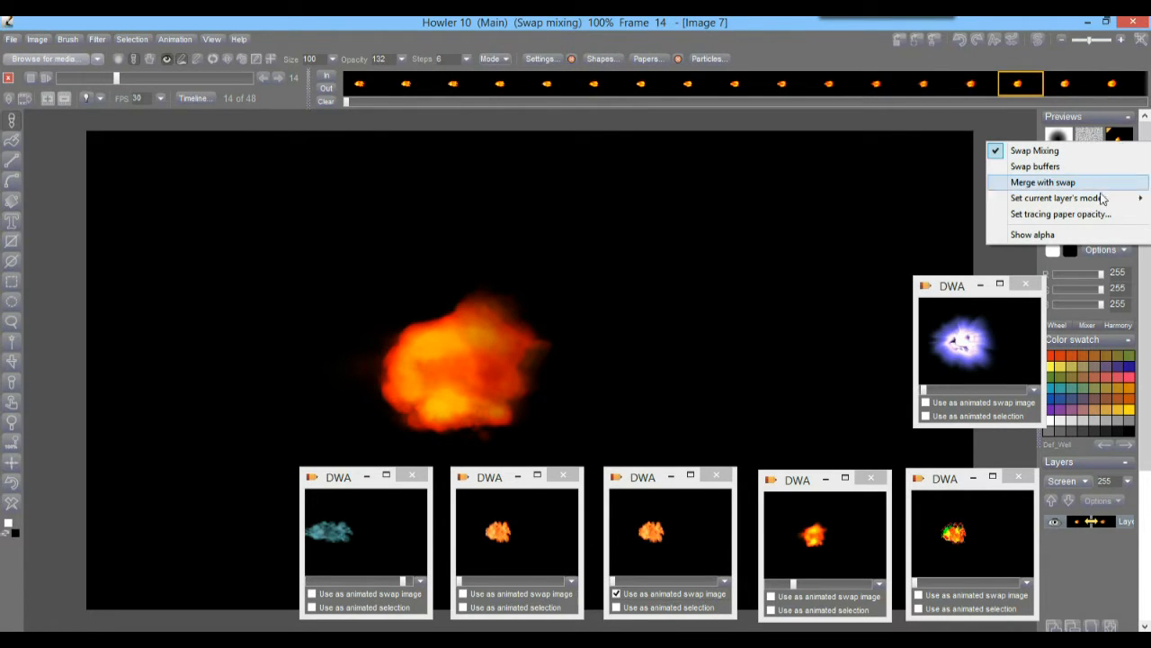
mouse_move(1084, 204)
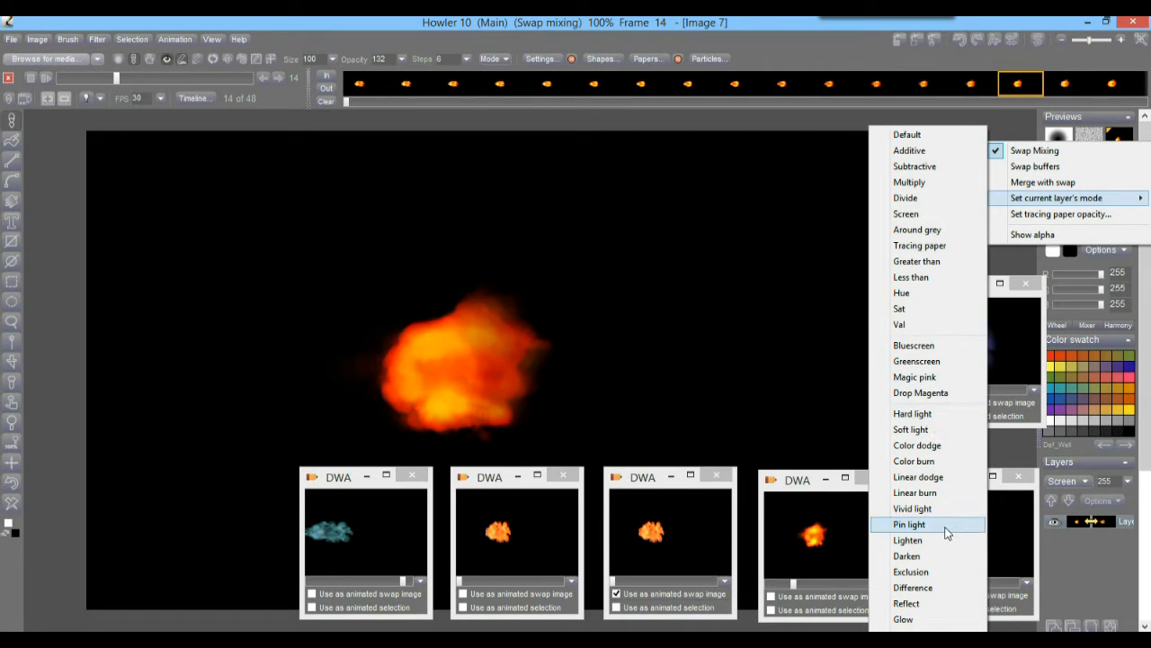
left_click(931, 261)
left_click(554, 86)
left_click(832, 85)
left_click(552, 85)
left_click(988, 87)
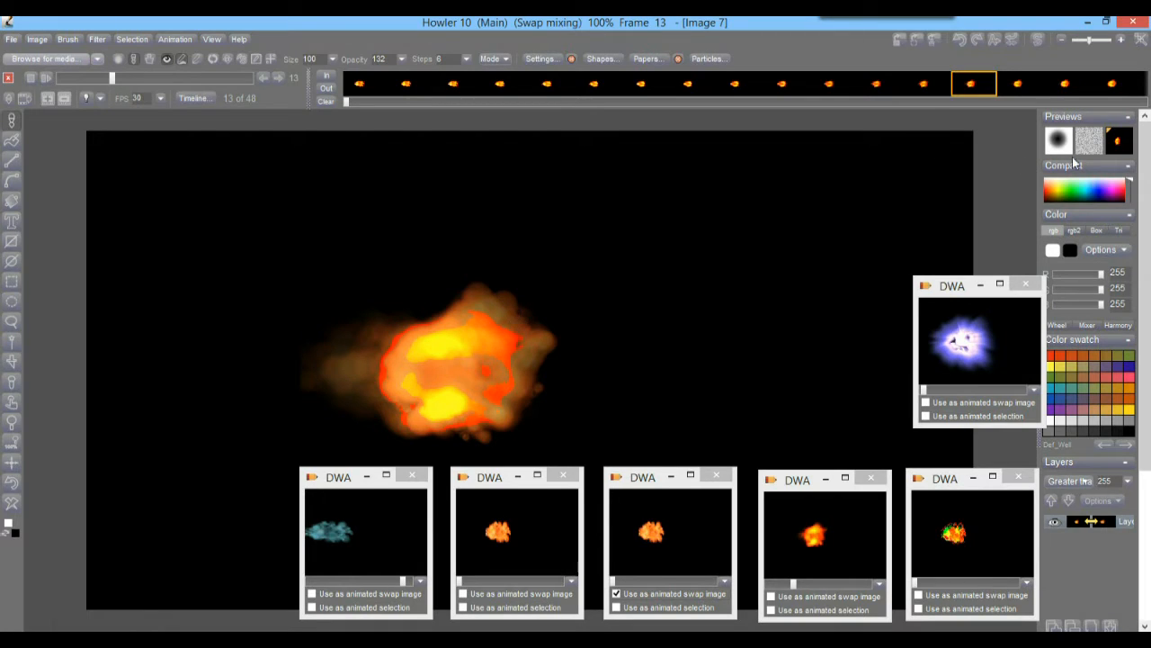
- Try the Phoenix mode on the current layer and check the swap mix across the frames
left_click(1122, 143)
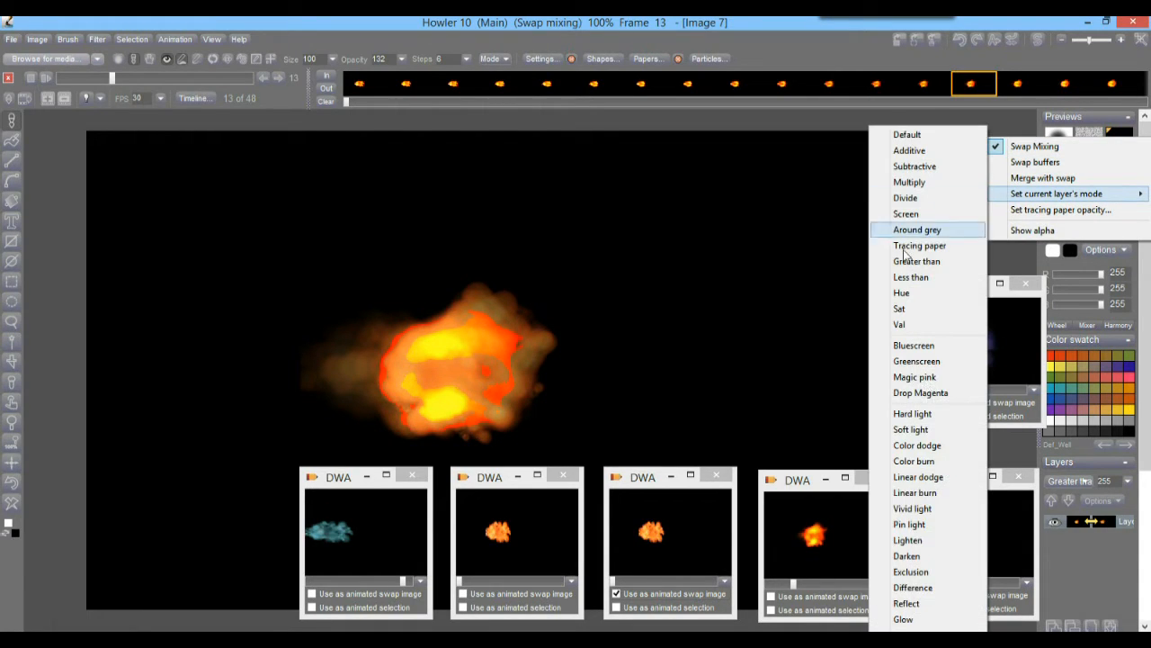
left_click(937, 619)
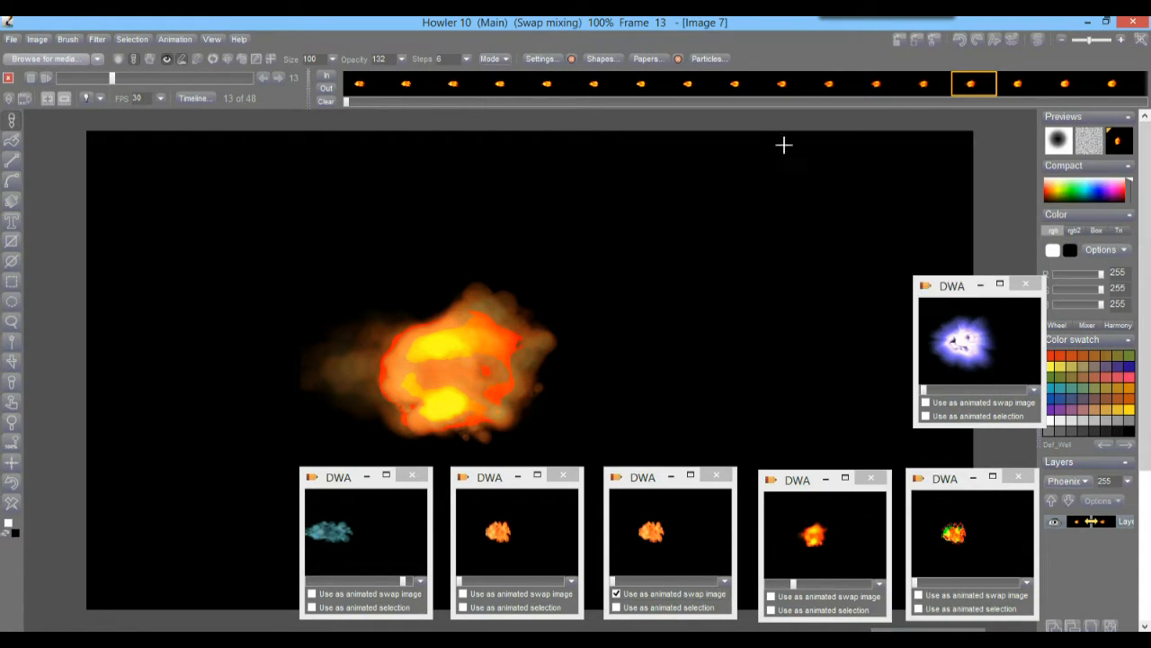
left_click_drag(717, 94, 967, 106)
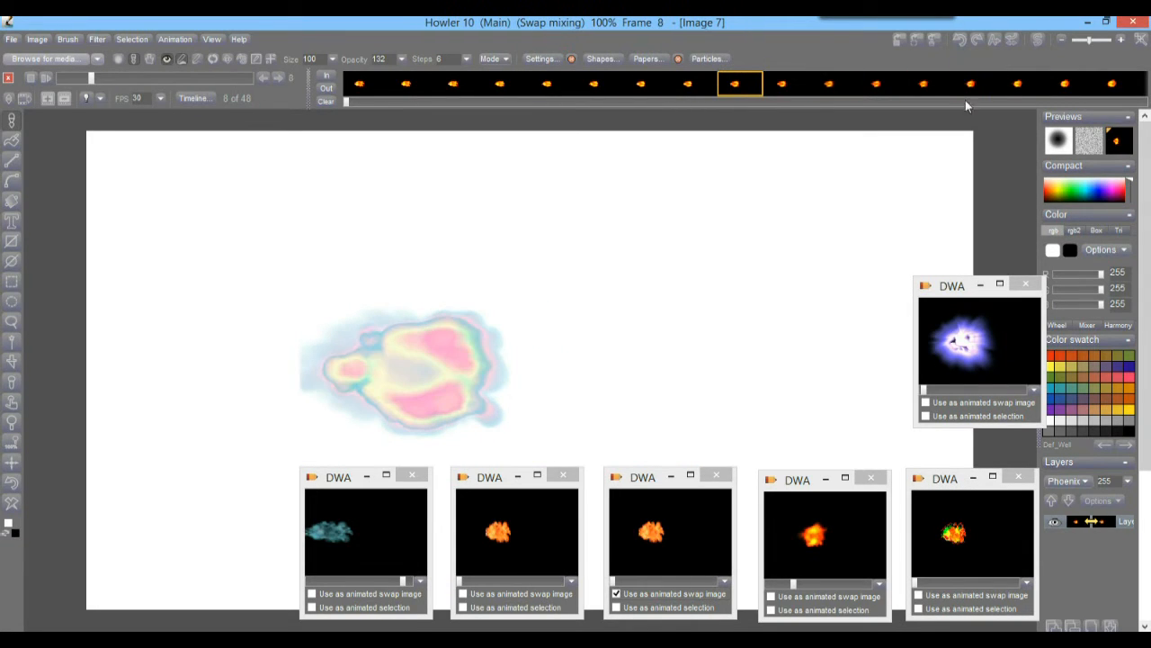
- Try the Exclusion mode on the current layer and scrub the mixed frames
left_click(1115, 149)
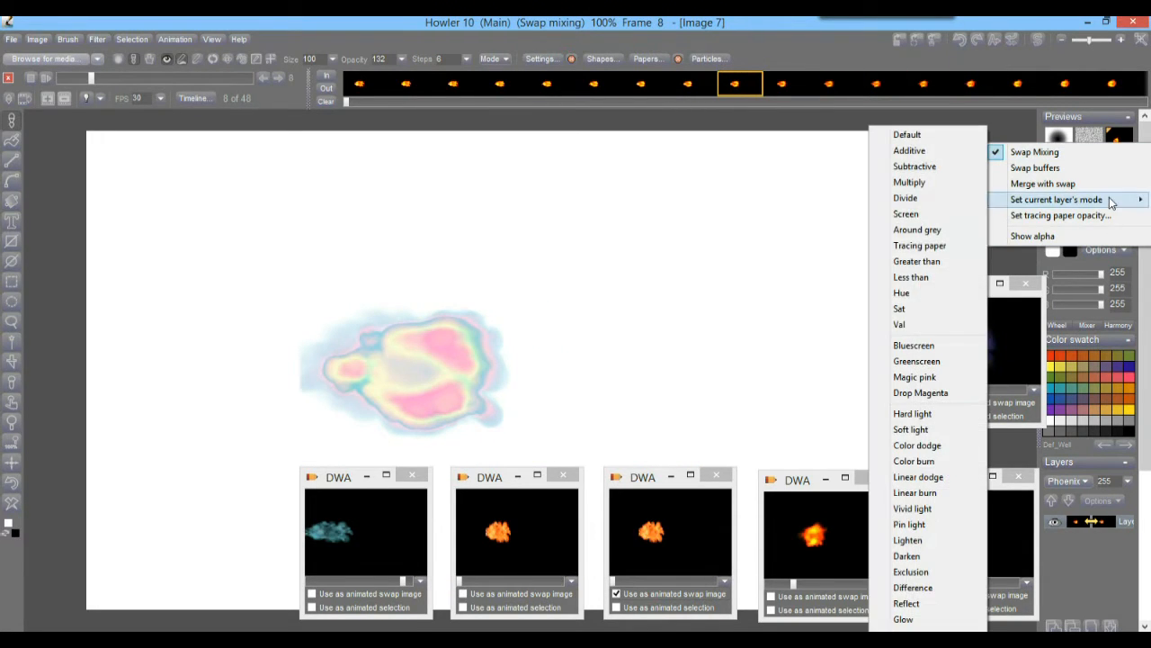
left_click(936, 572)
left_click_drag(636, 87, 829, 97)
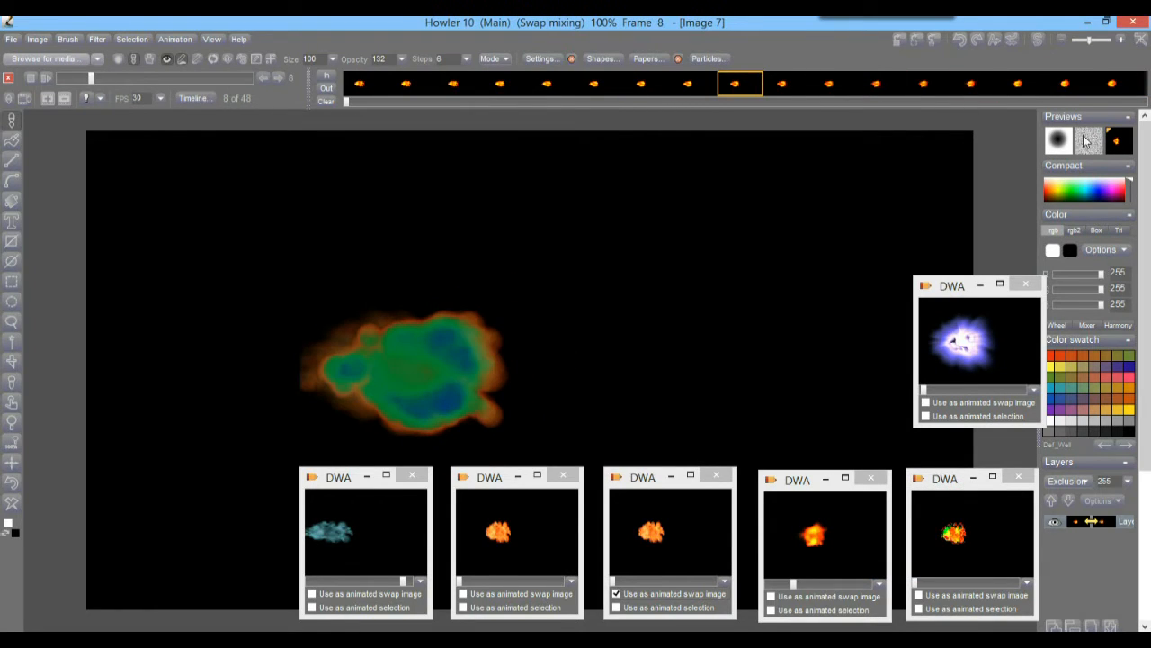
- Set the current layer's mode to Vivid light and scrub the mixed explosion through to frame 14
left_click(1115, 144)
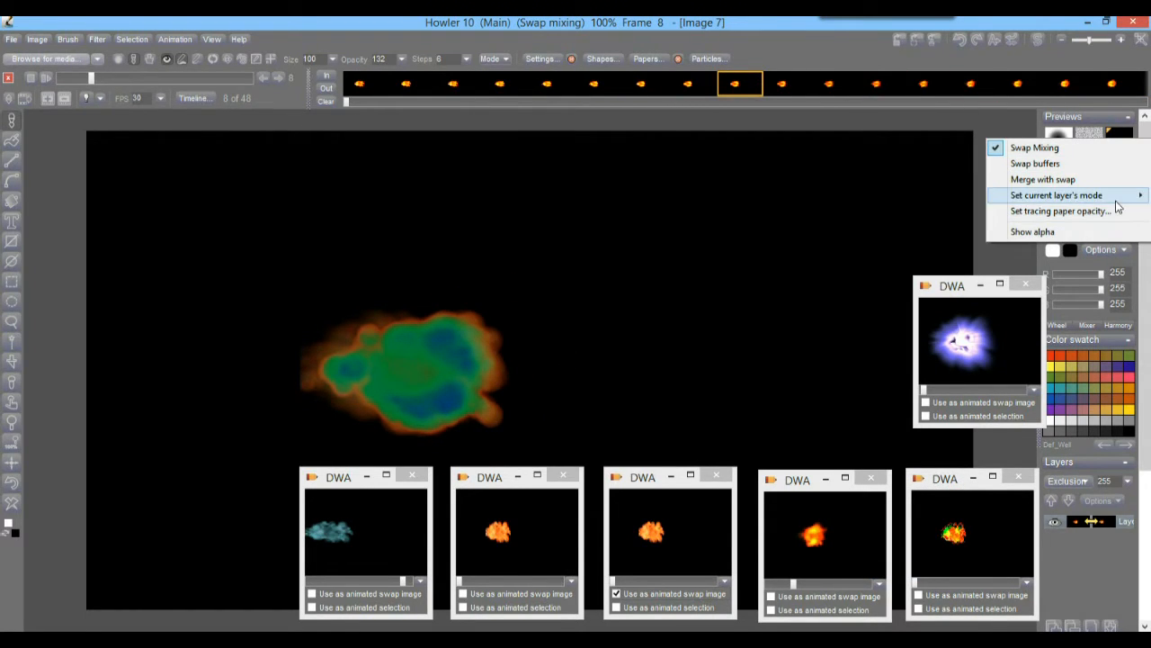
mouse_move(1080, 195)
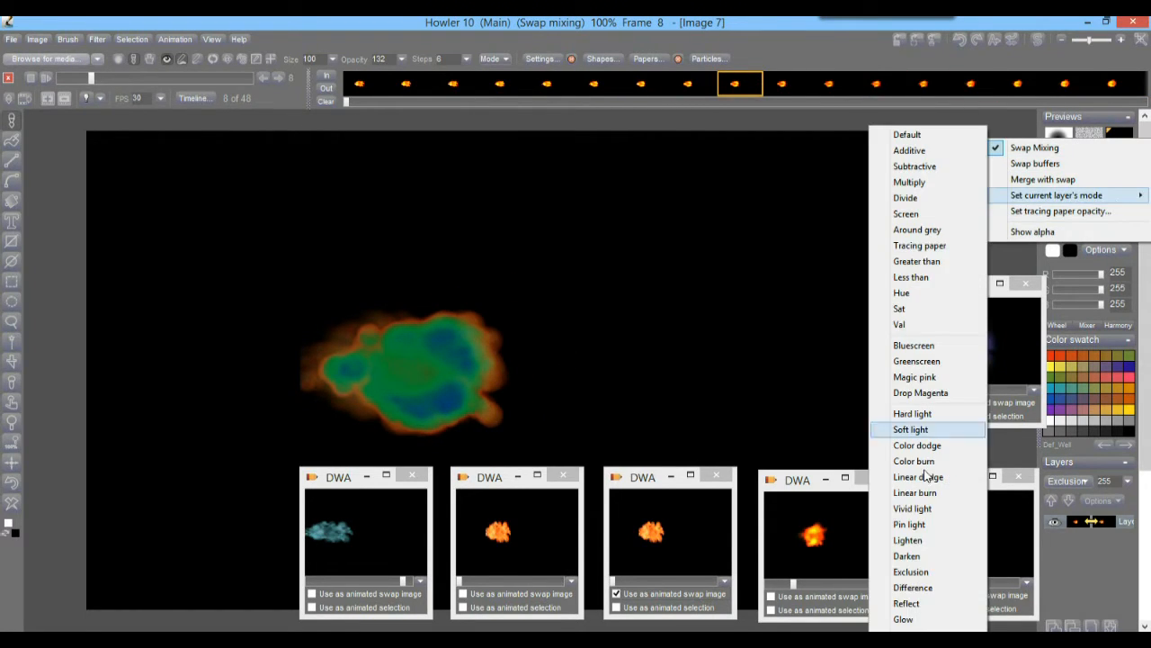
left_click(946, 515)
left_click_drag(699, 90, 1028, 106)
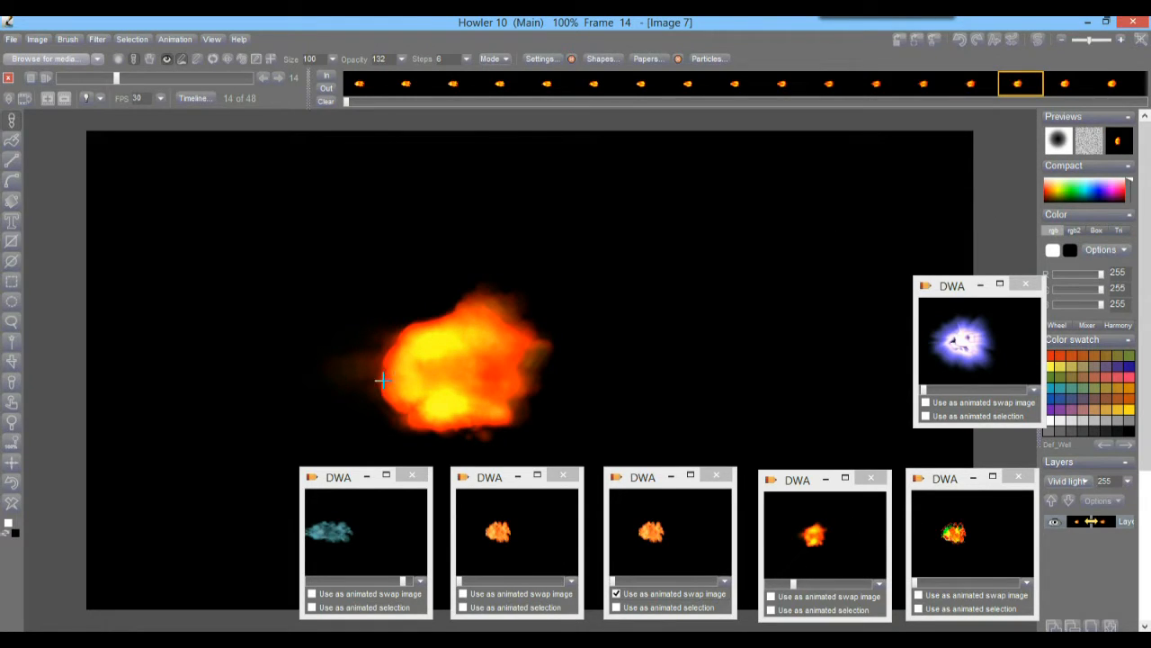
- Restore the stored orange explosion that is in use as the animated swap image and scrub it through to frame 27
mouse_move(956, 90)
left_mouse_down()
mouse_move(614, 80)
mouse_move(961, 86)
left_mouse_up()
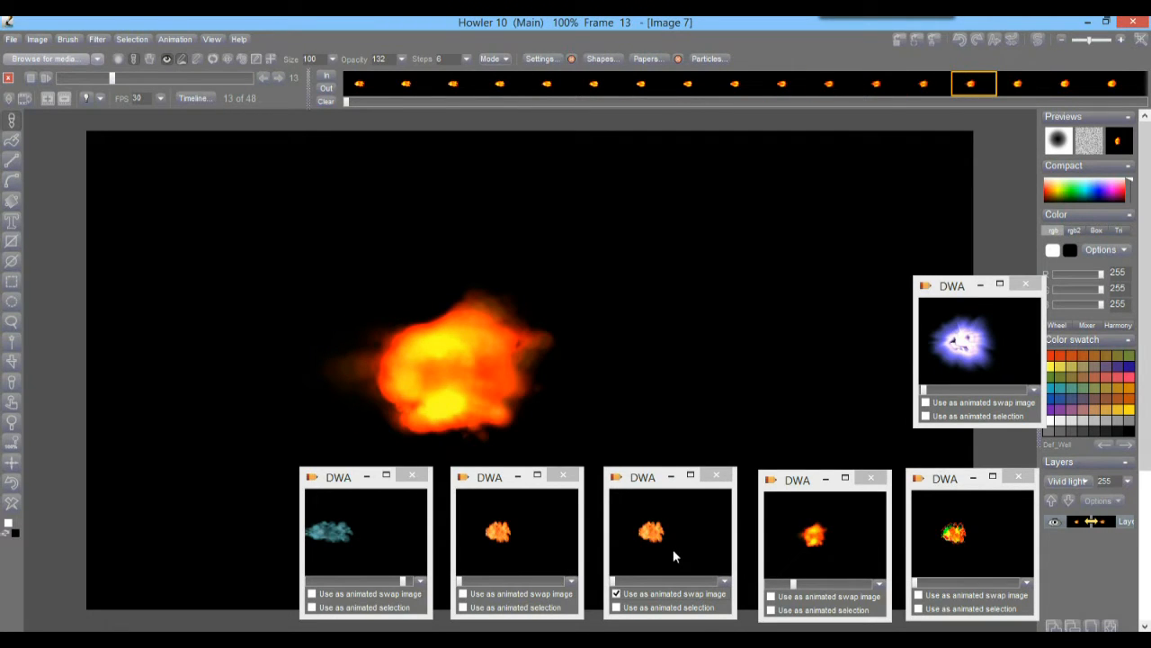
left_click(668, 530)
left_click(617, 373)
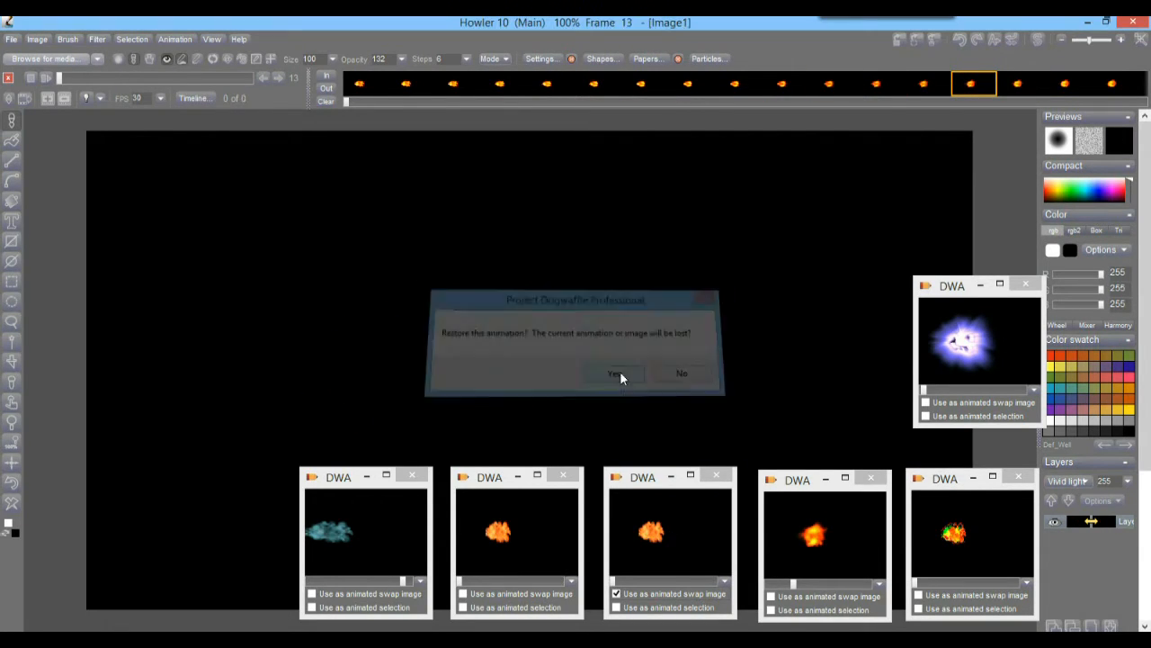
left_click_drag(400, 88, 538, 84)
left_click_drag(76, 77, 208, 78)
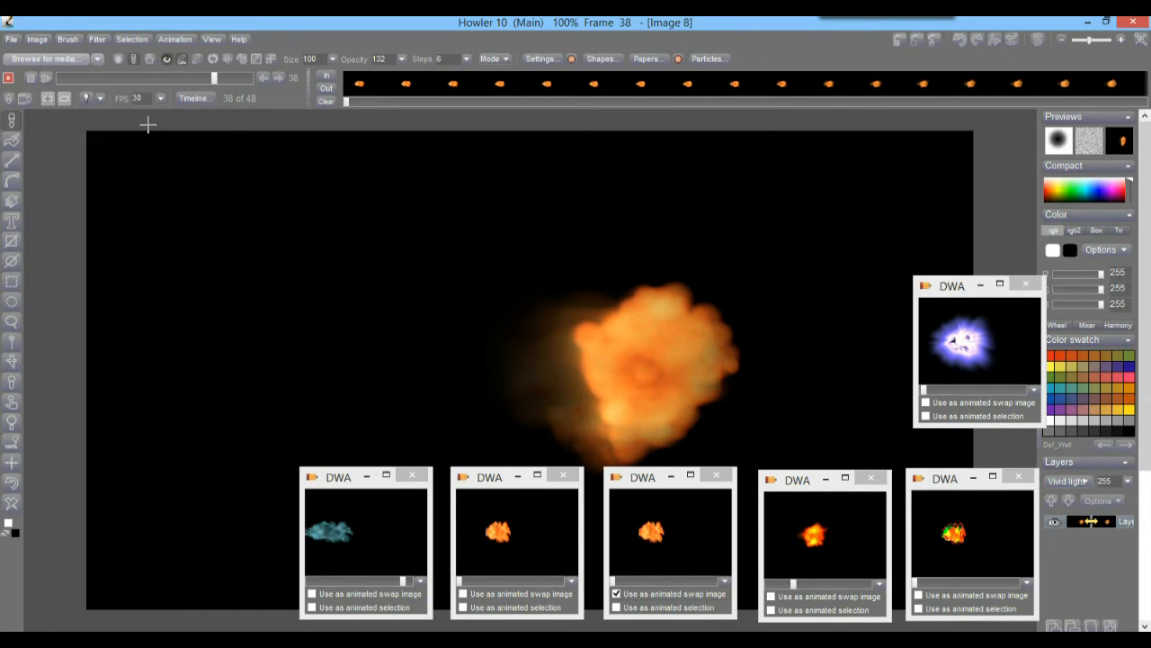
left_click_drag(111, 86, 168, 79)
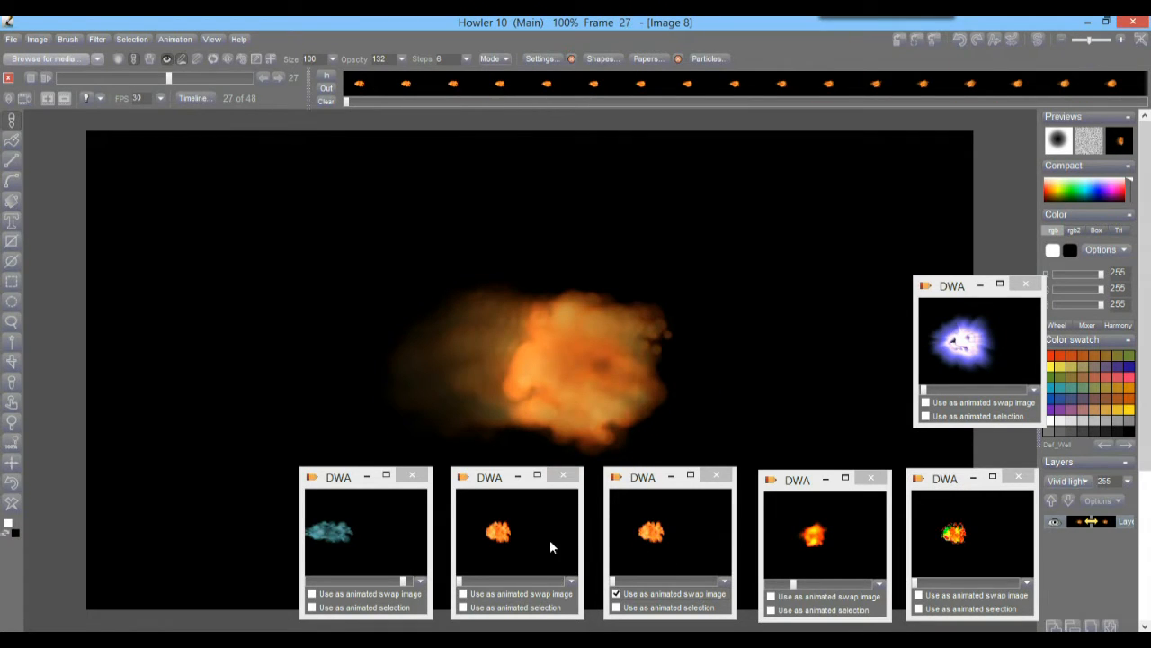
- Restore the orange explosion stored between the teal one and the active swap image, and scrub it to frame 21
double_click(515, 534)
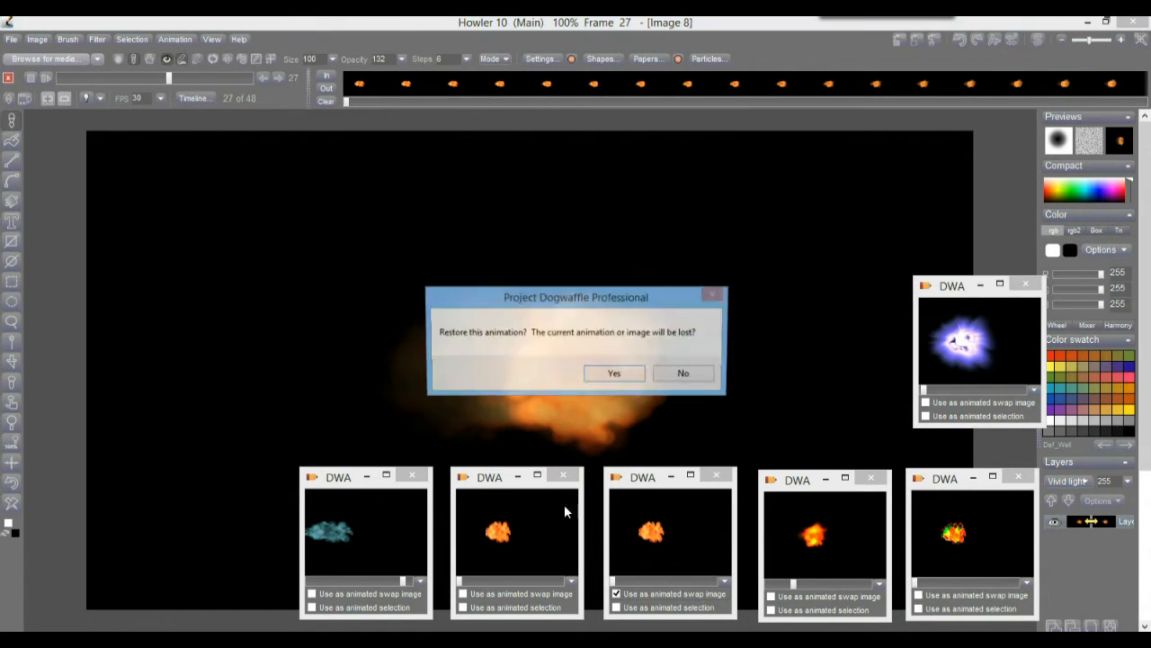
left_click(620, 377)
left_click_drag(119, 77, 91, 96)
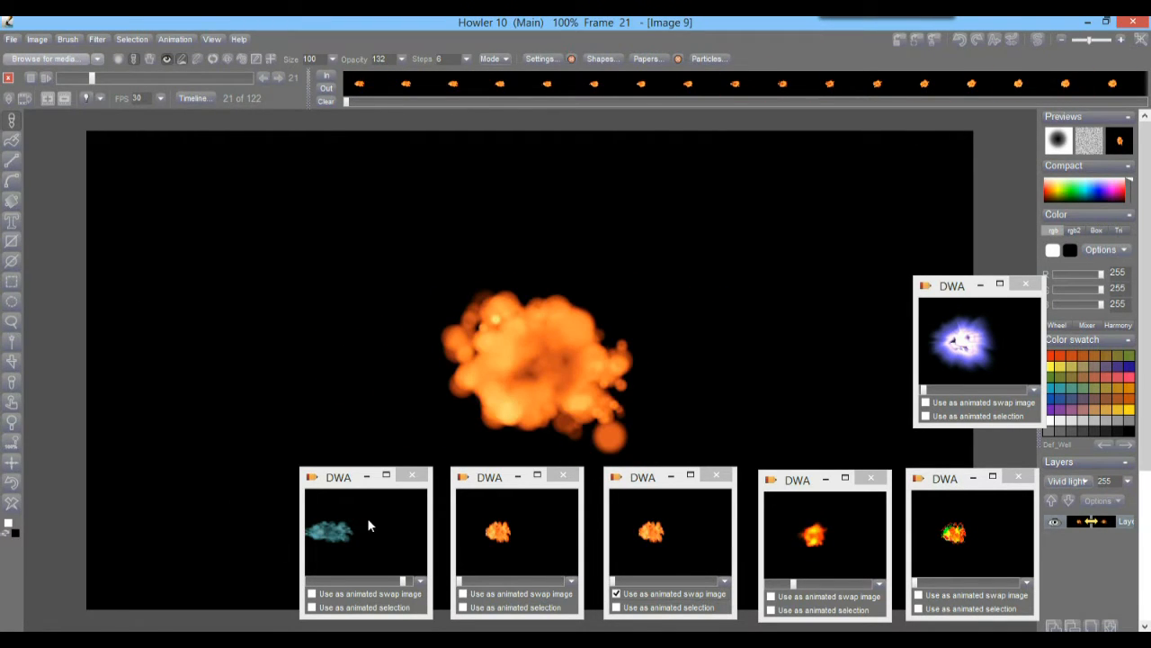
- Restore the stored teal cloud animation and scrub through its frames, ending at frame 47
left_click(369, 520)
left_click(610, 374)
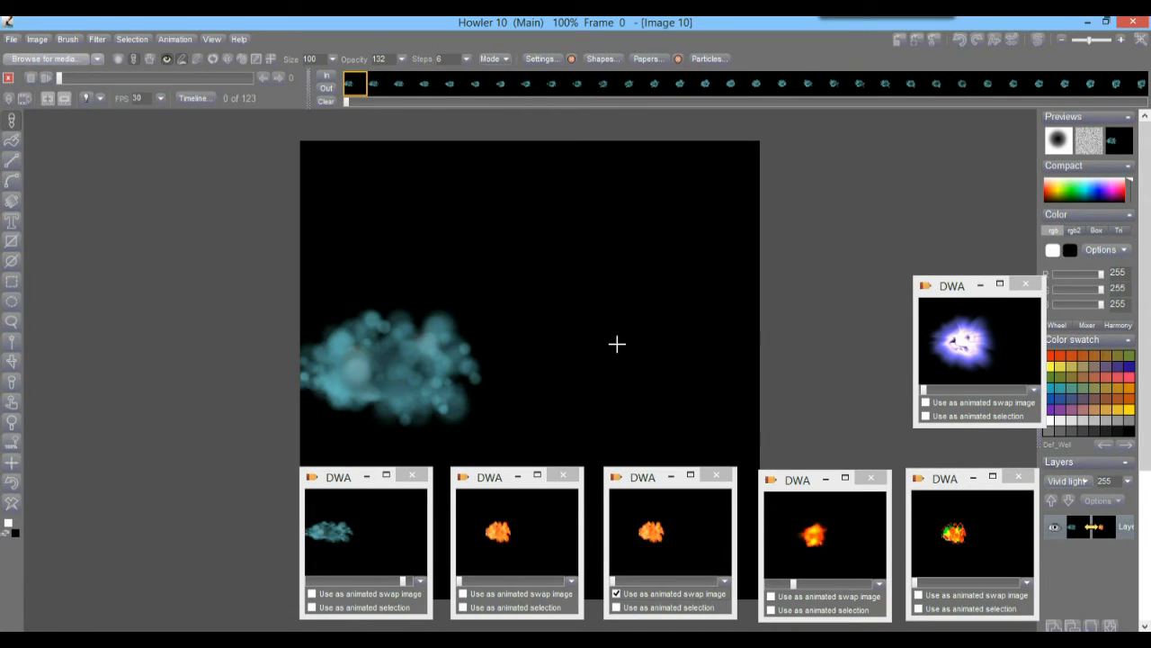
mouse_move(70, 79)
left_mouse_down()
mouse_move(285, 125)
mouse_move(65, 127)
mouse_move(146, 120)
mouse_move(186, 97)
mouse_move(129, 77)
mouse_move(71, 81)
left_mouse_up()
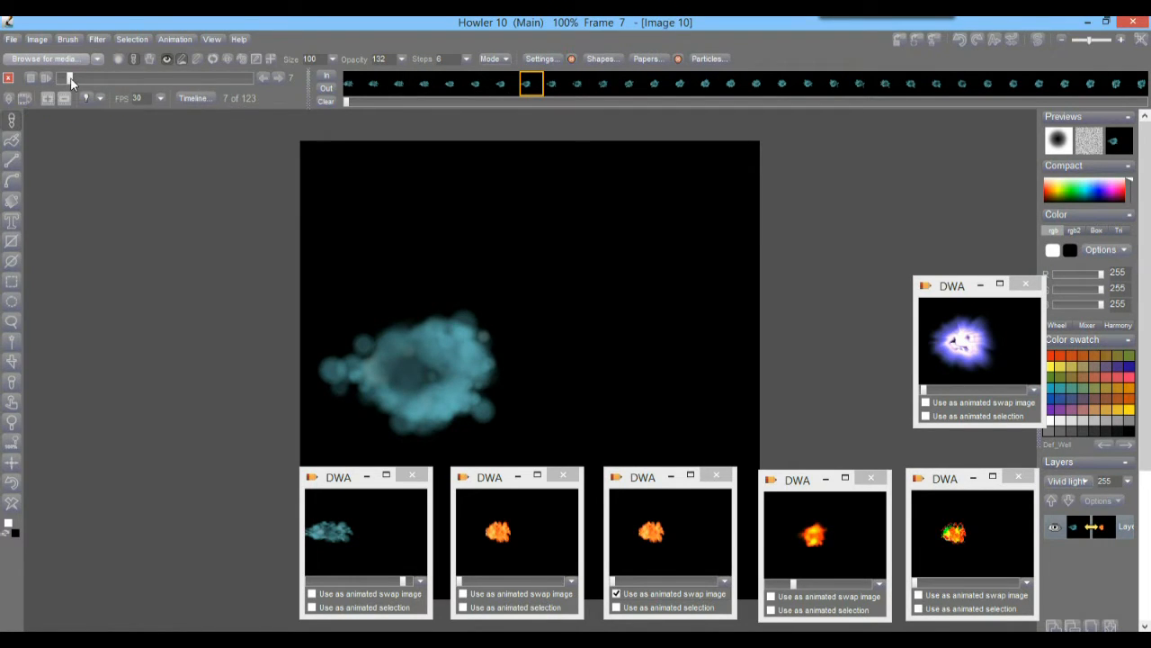
left_click_drag(73, 76, 197, 86)
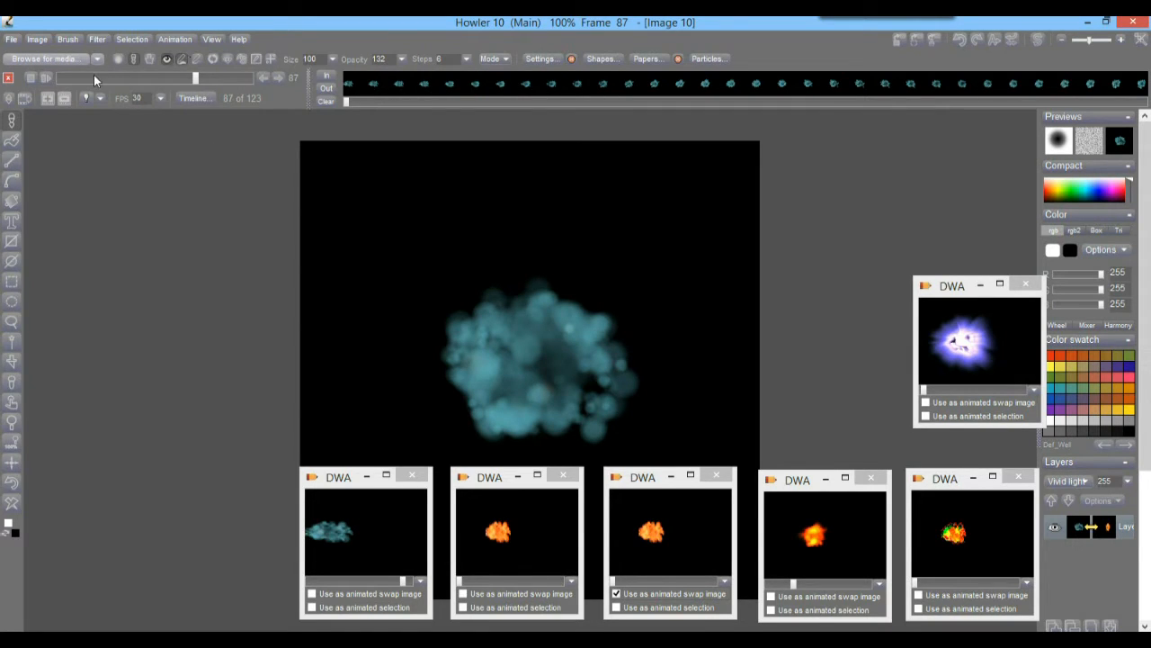
left_click_drag(195, 78, 133, 77)
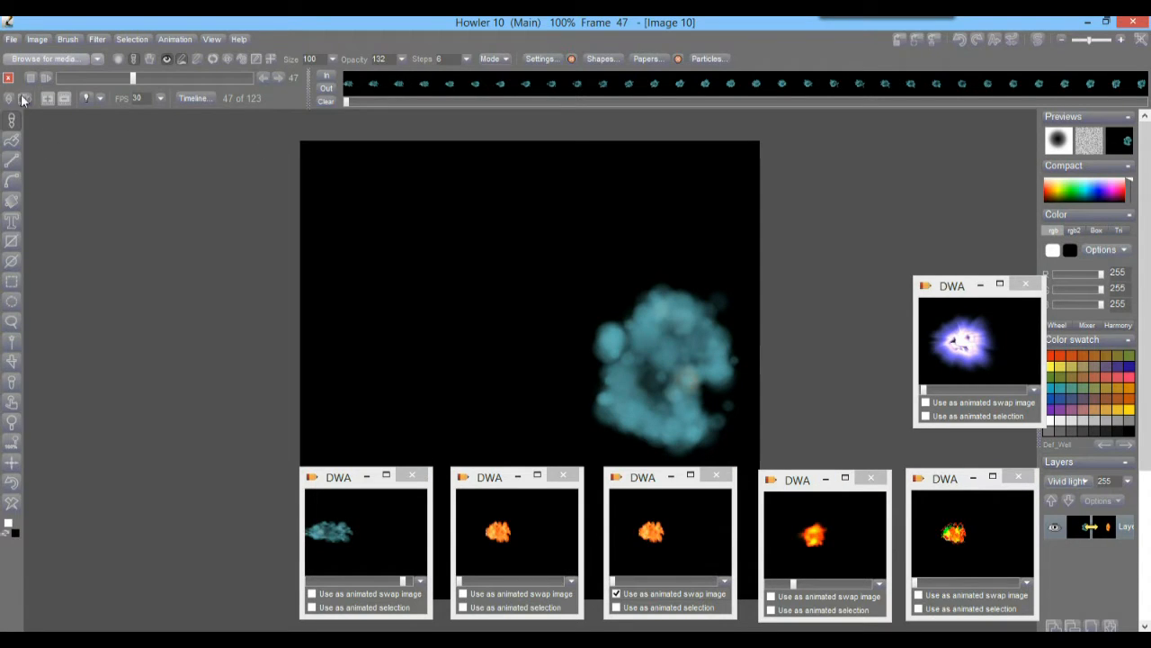
- Create a new blank image using the 640 x 512 PAL size preset
left_click(10, 39)
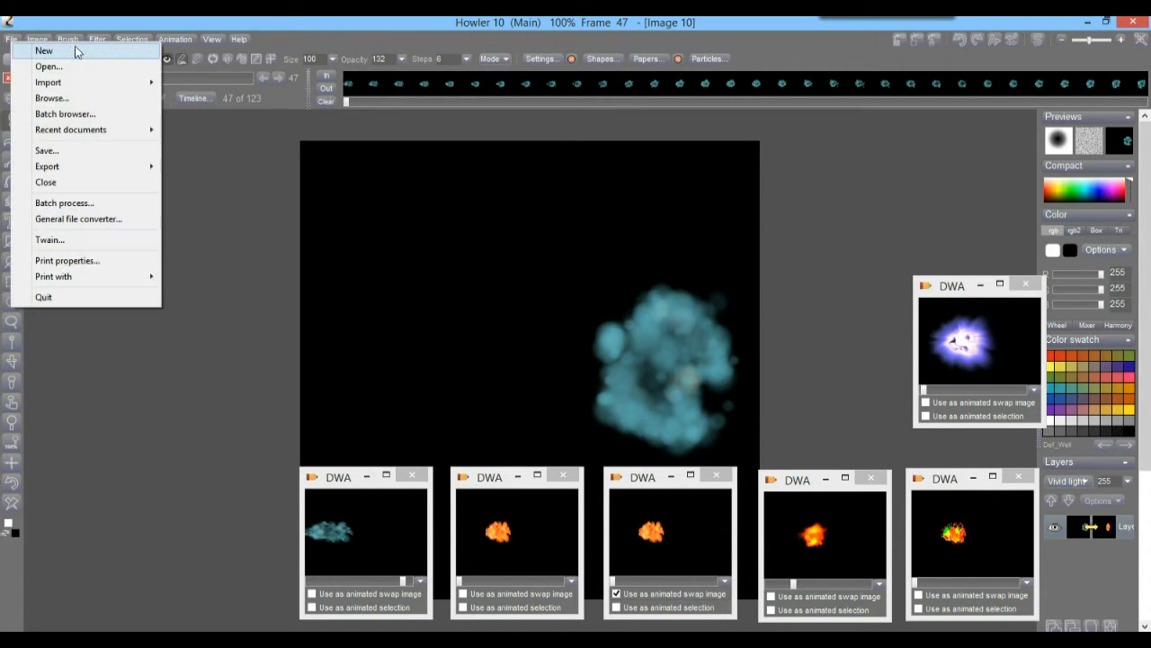
left_click(76, 51)
left_click(495, 391)
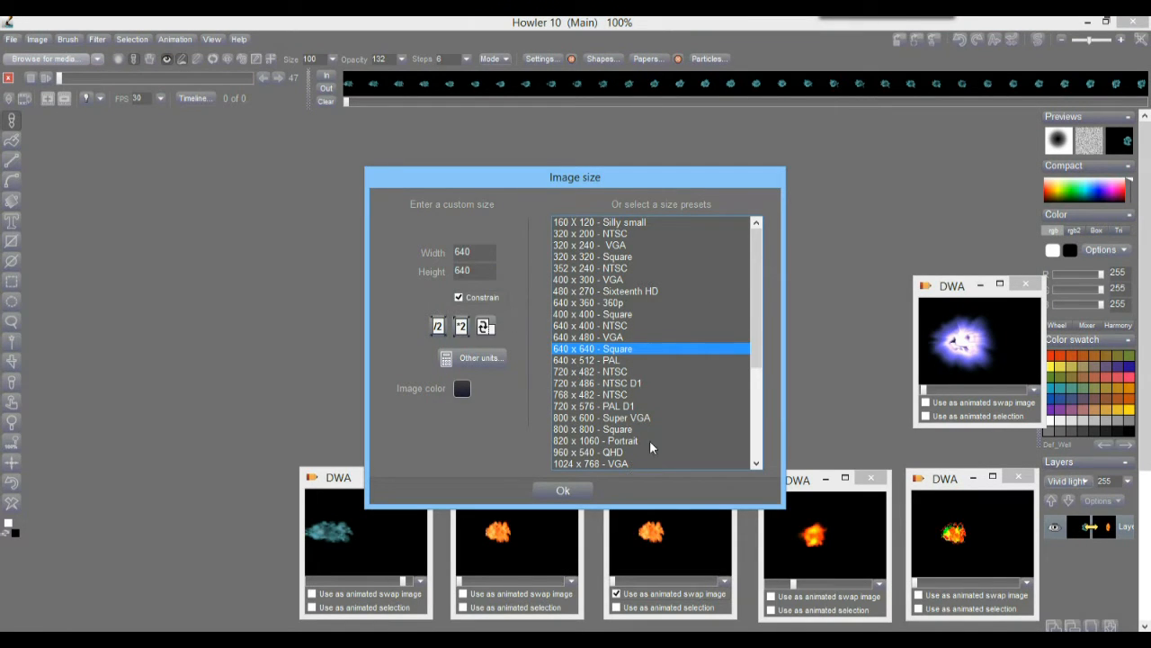
left_click(576, 372)
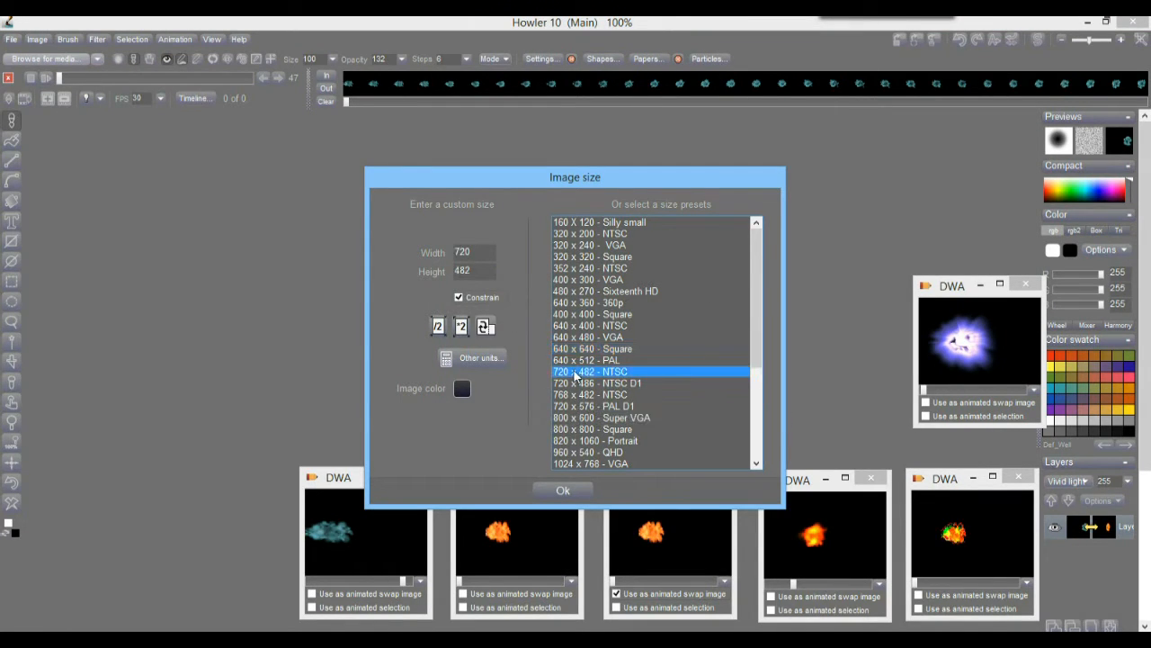
left_click(581, 360)
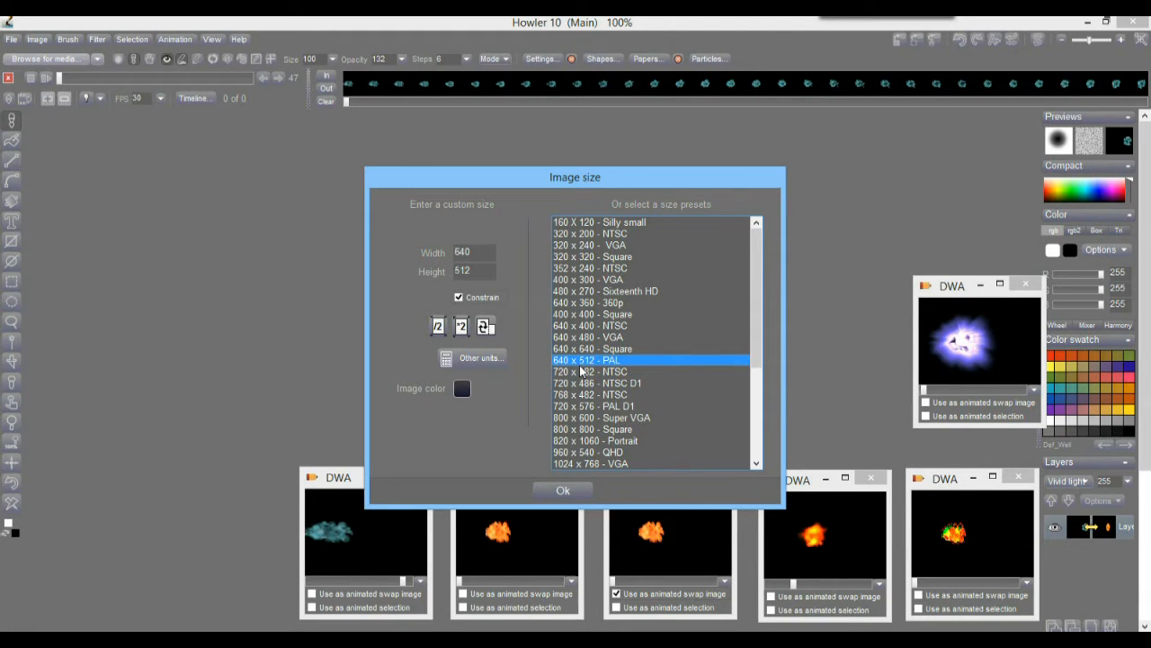
left_click(563, 490)
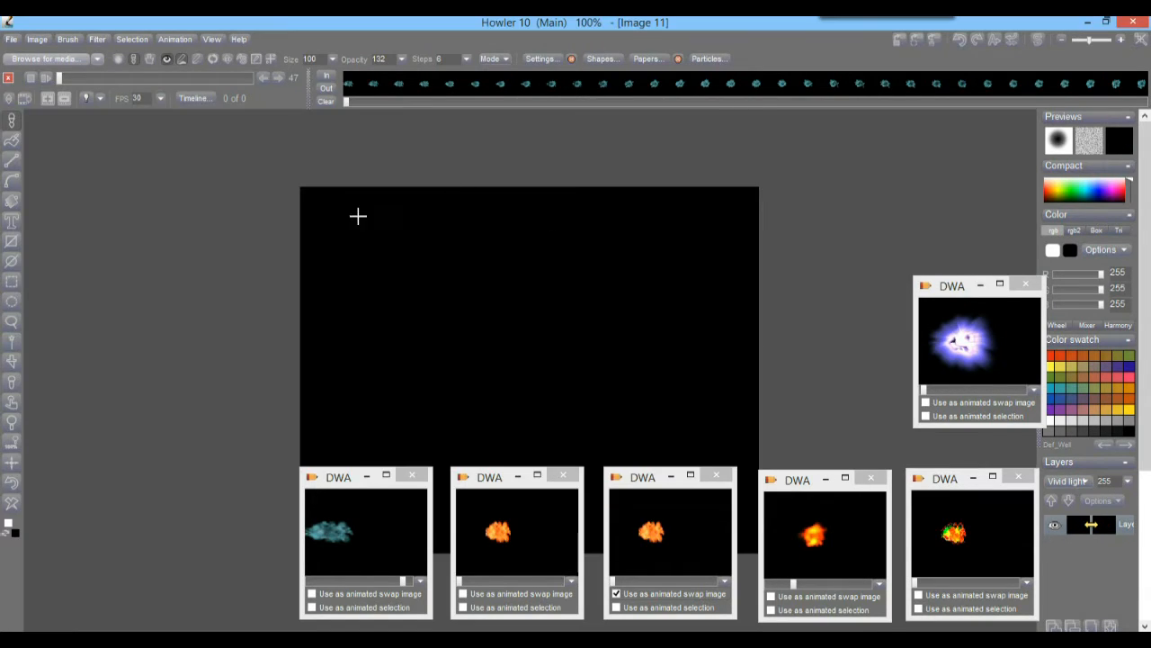
- Reposition the blank canvas and move the stored teal and first orange animation windows clear of it
left_click_drag(499, 297, 257, 242)
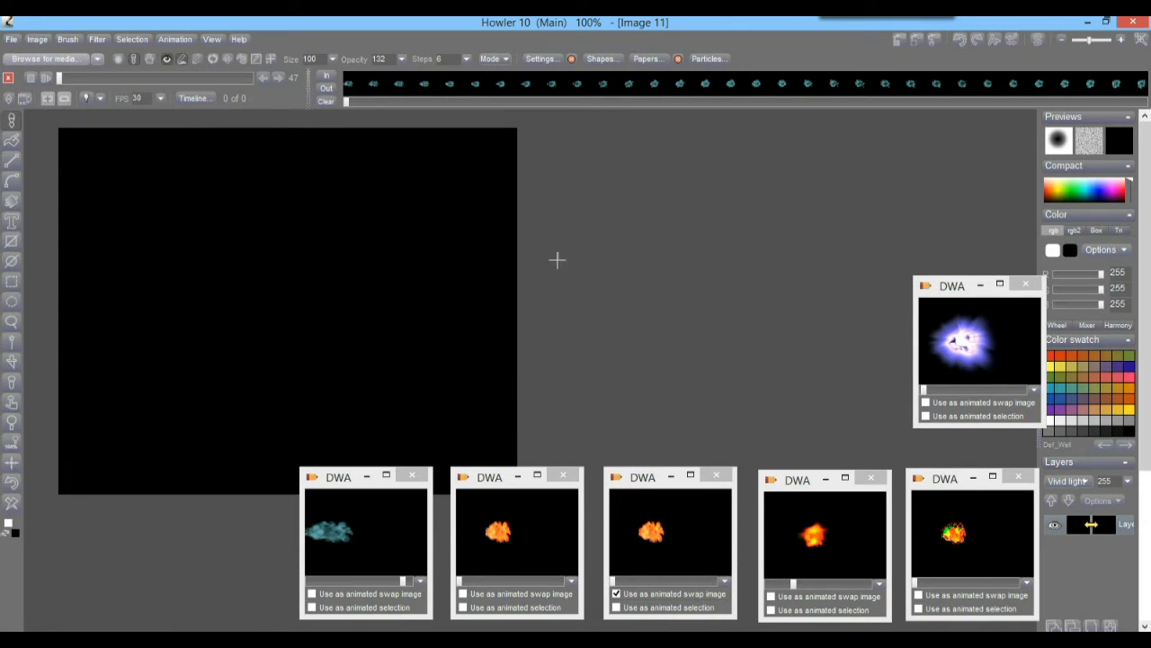
left_click_drag(378, 290, 351, 254)
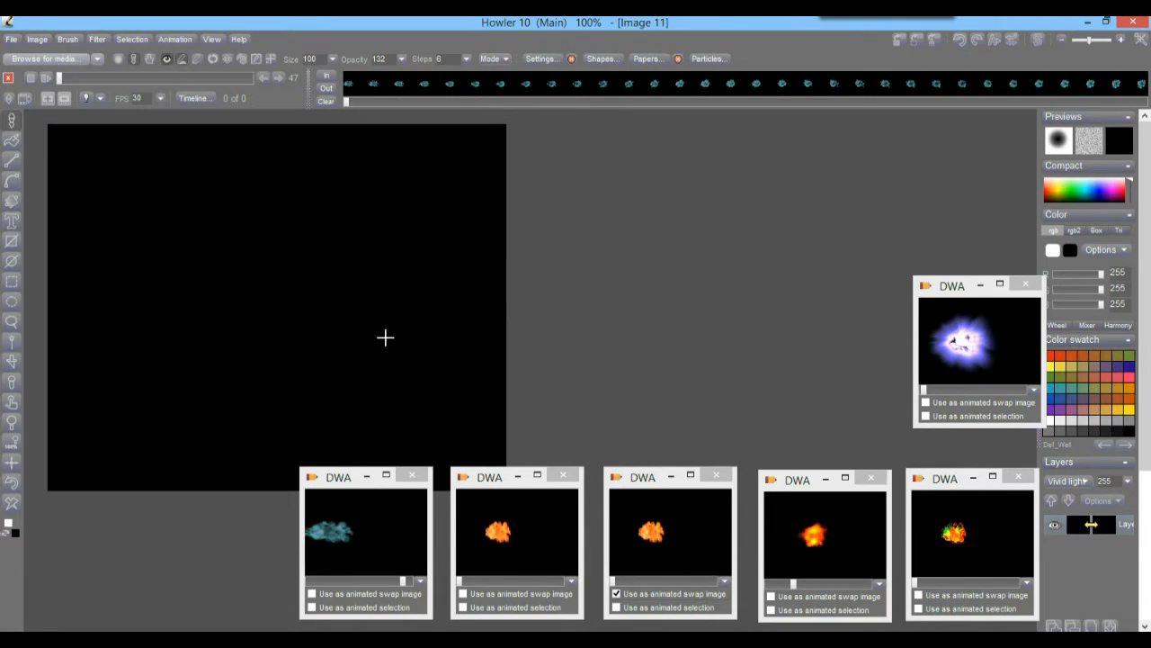
left_click_drag(343, 478, 979, 123)
left_click_drag(481, 481, 521, 449)
left_click_drag(555, 411, 870, 218)
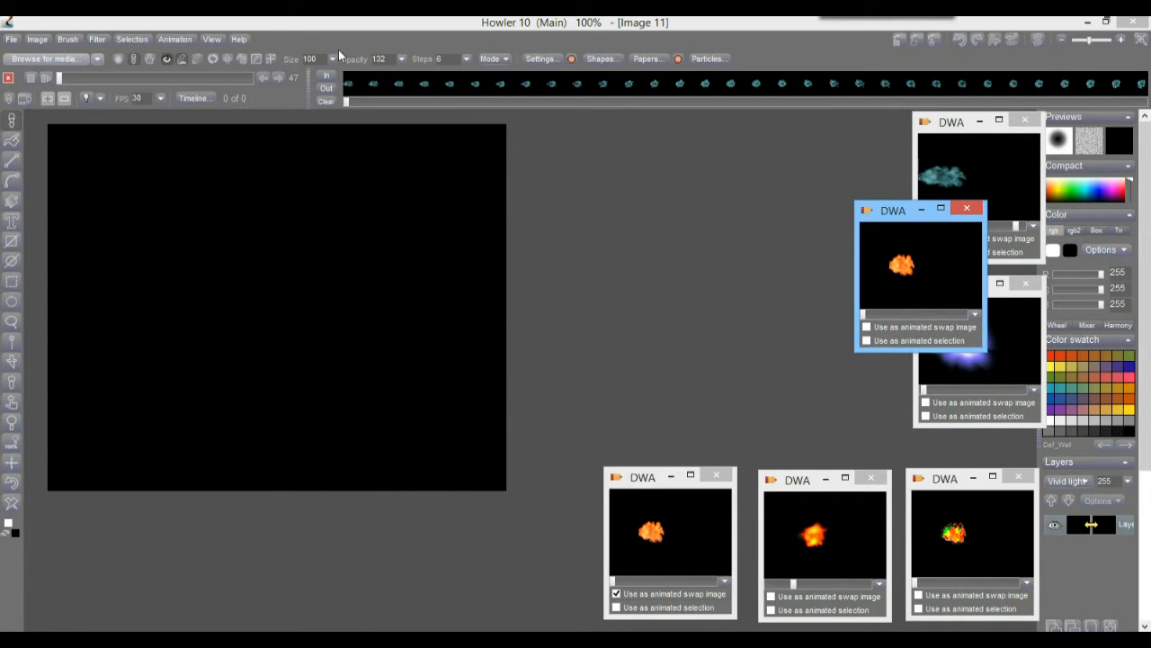
- Create a 123-frame animation at 30 fps from the blank image, initialized by copying the current frame
left_click(174, 40)
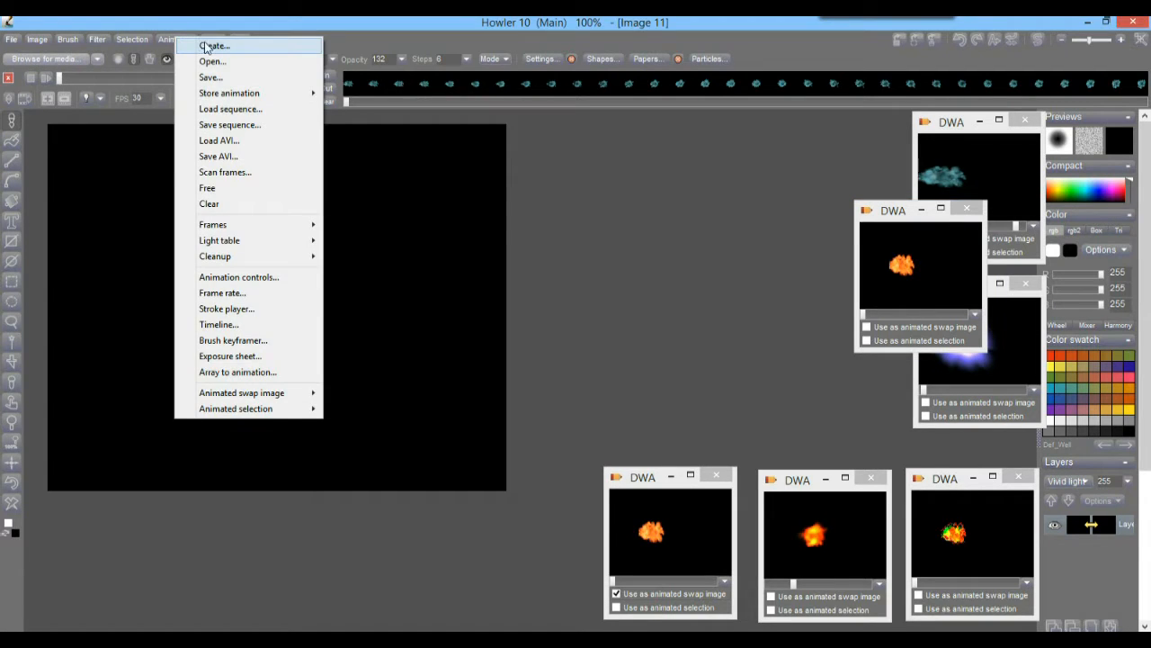
left_click(208, 45)
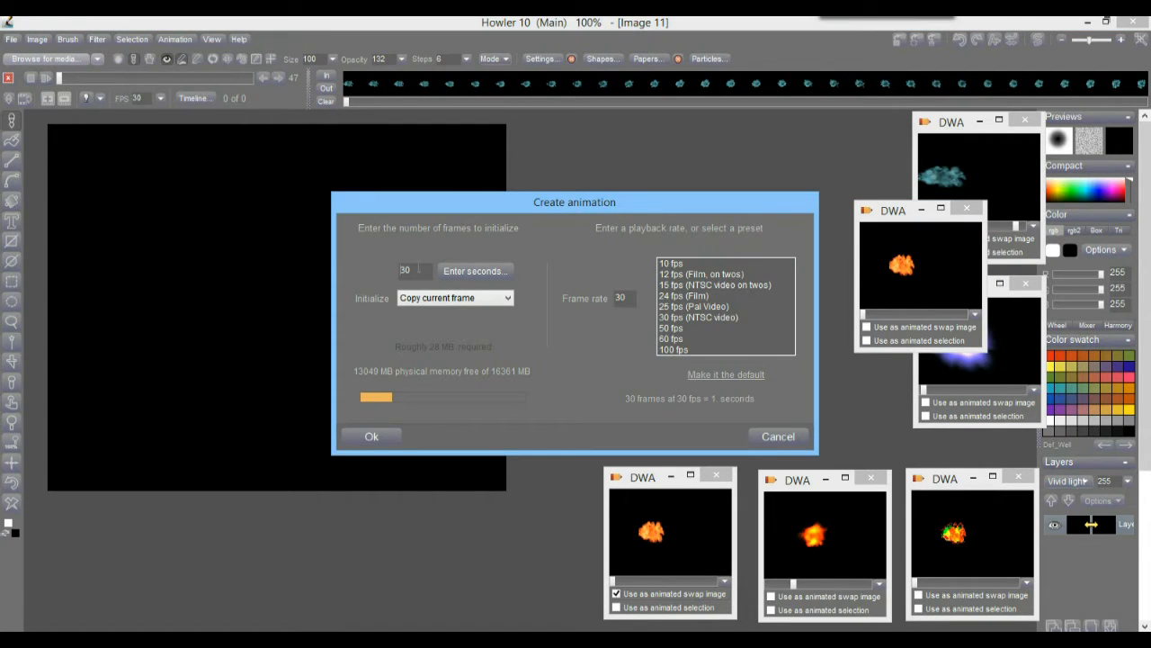
type("123")
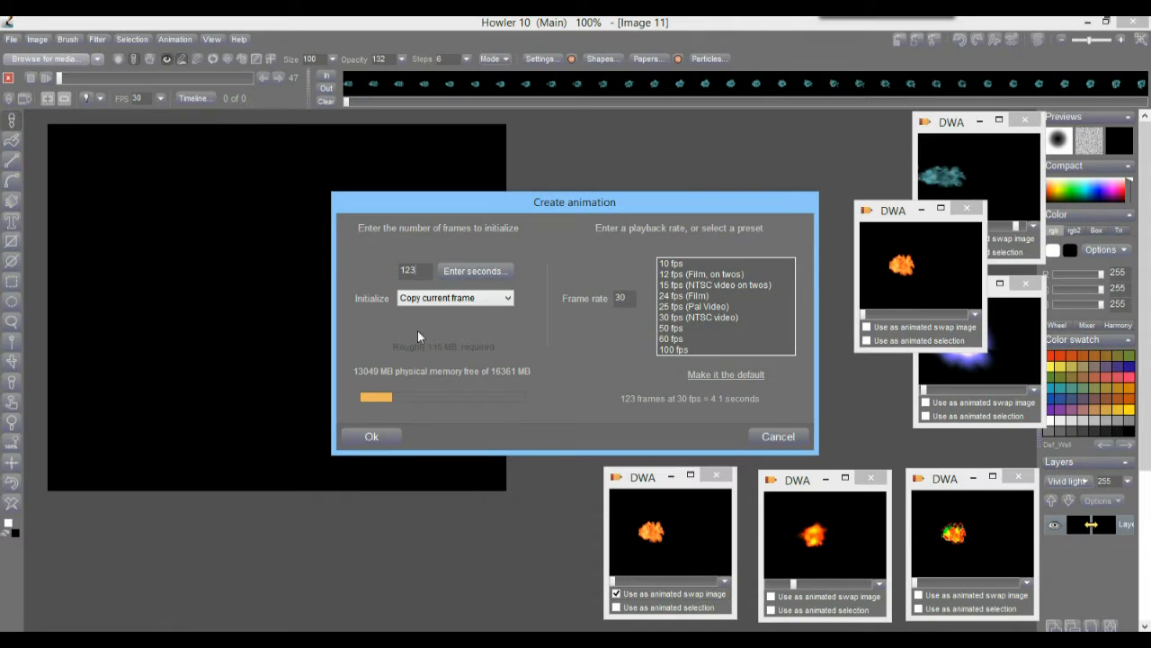
left_click(372, 436)
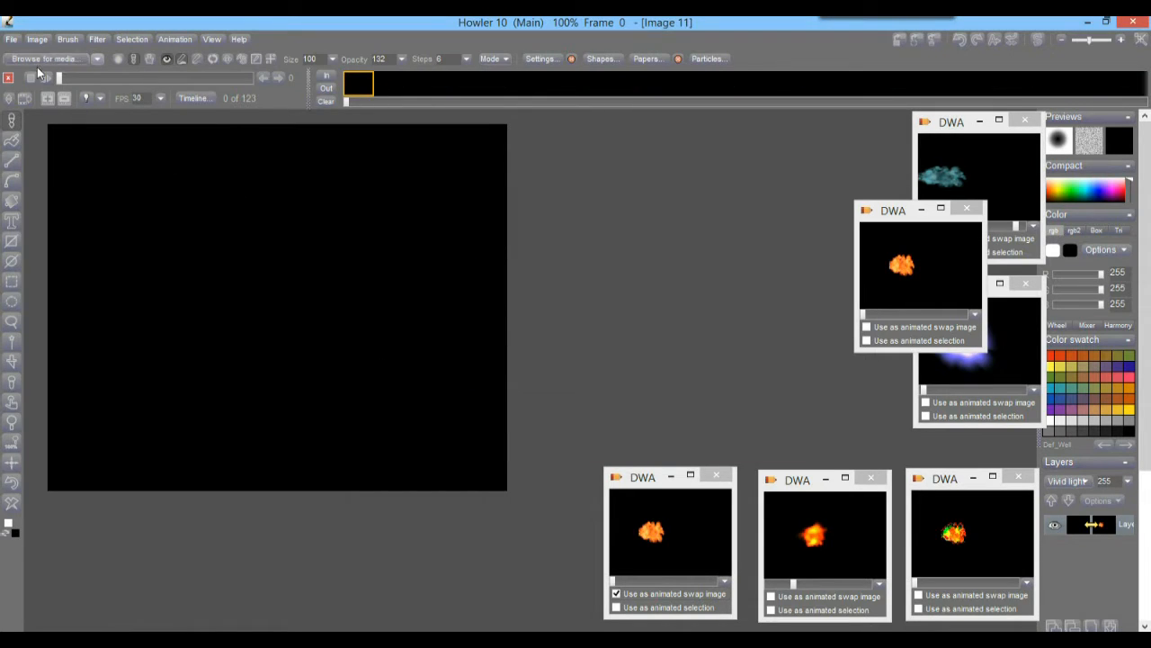
- Open the Particle modeler and add a trial 500-point sphere with the default size and density settings
left_click(97, 39)
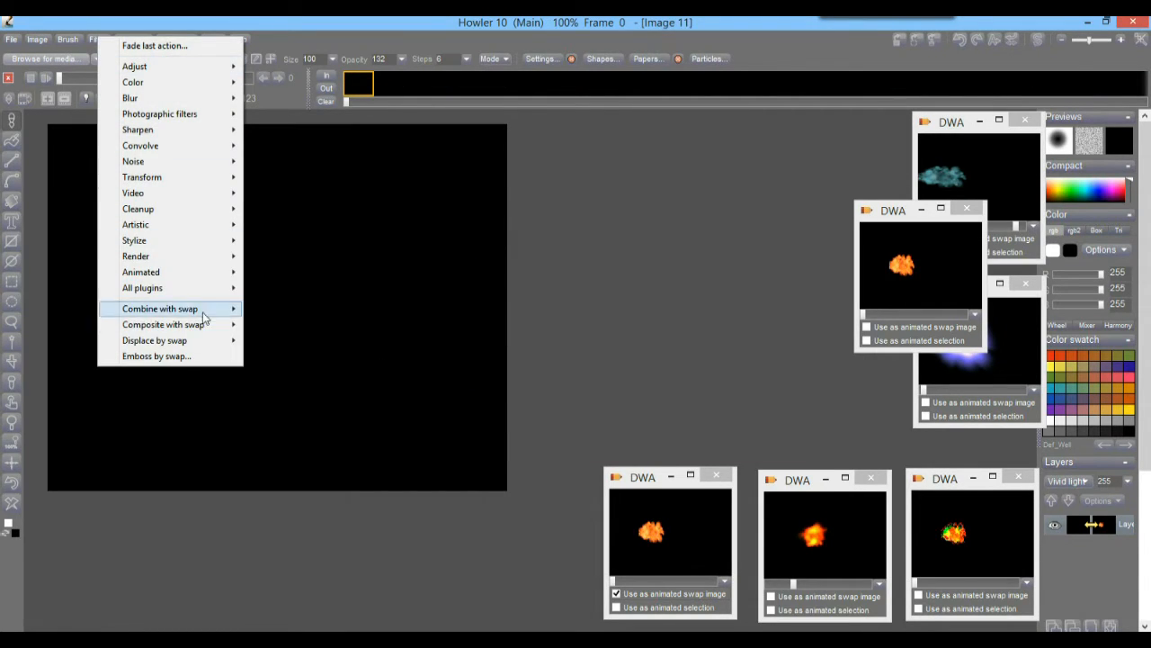
mouse_move(185, 275)
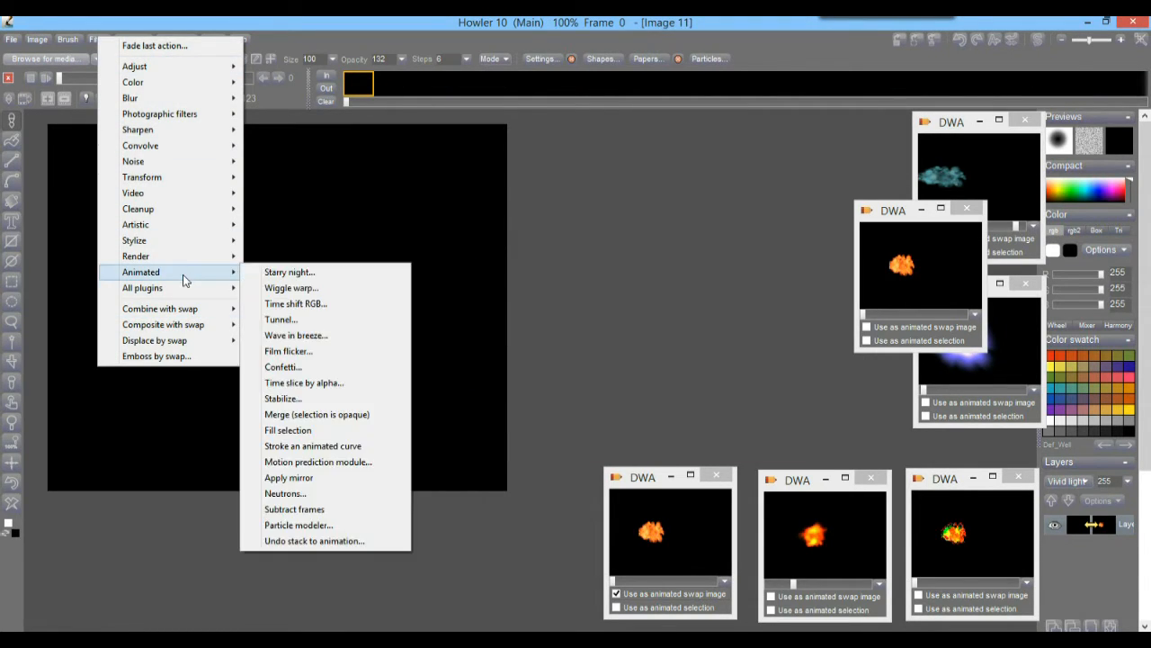
left_click(306, 528)
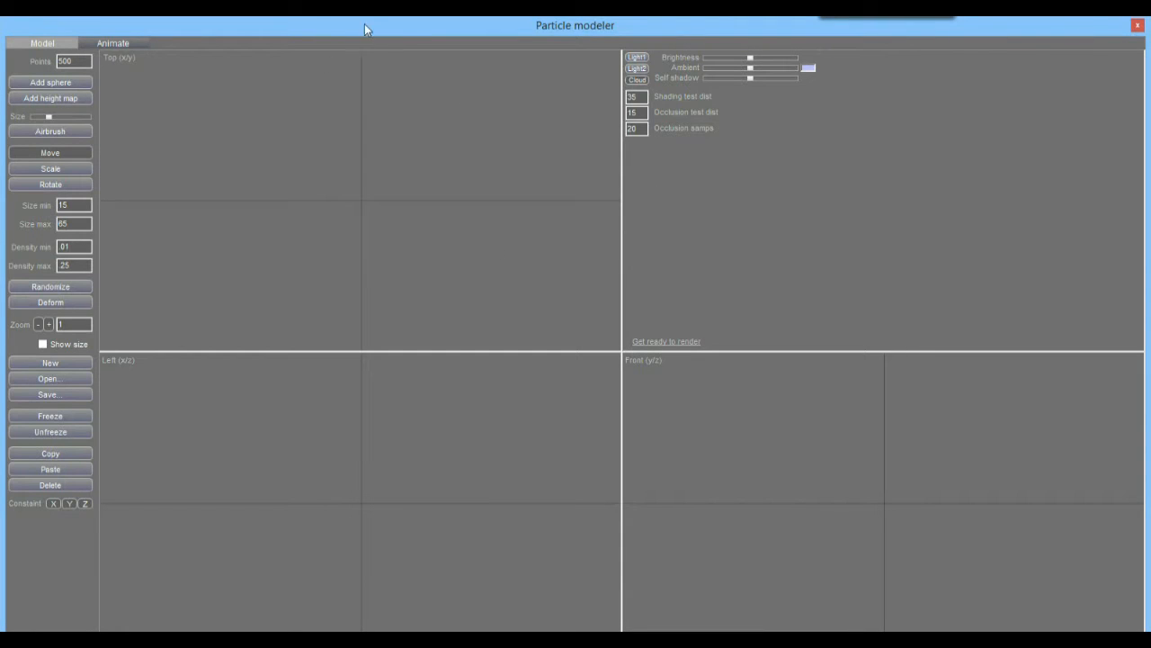
mouse_move(369, 23)
left_mouse_down()
mouse_move(369, 63)
mouse_move(370, 37)
left_mouse_up()
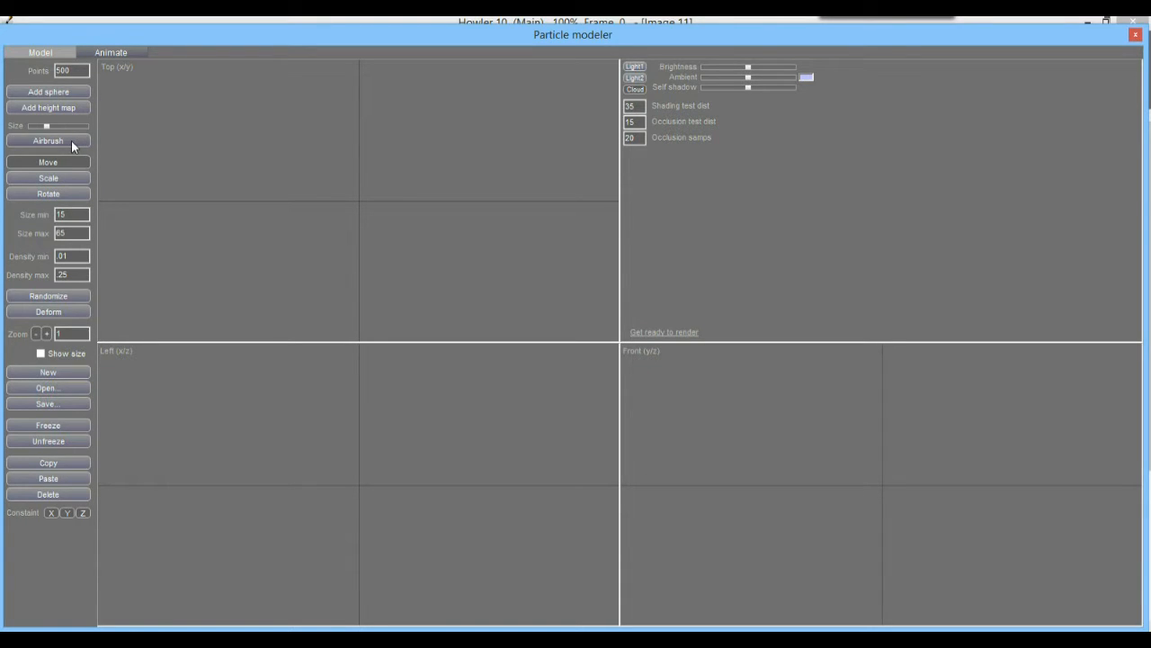
left_click(52, 93)
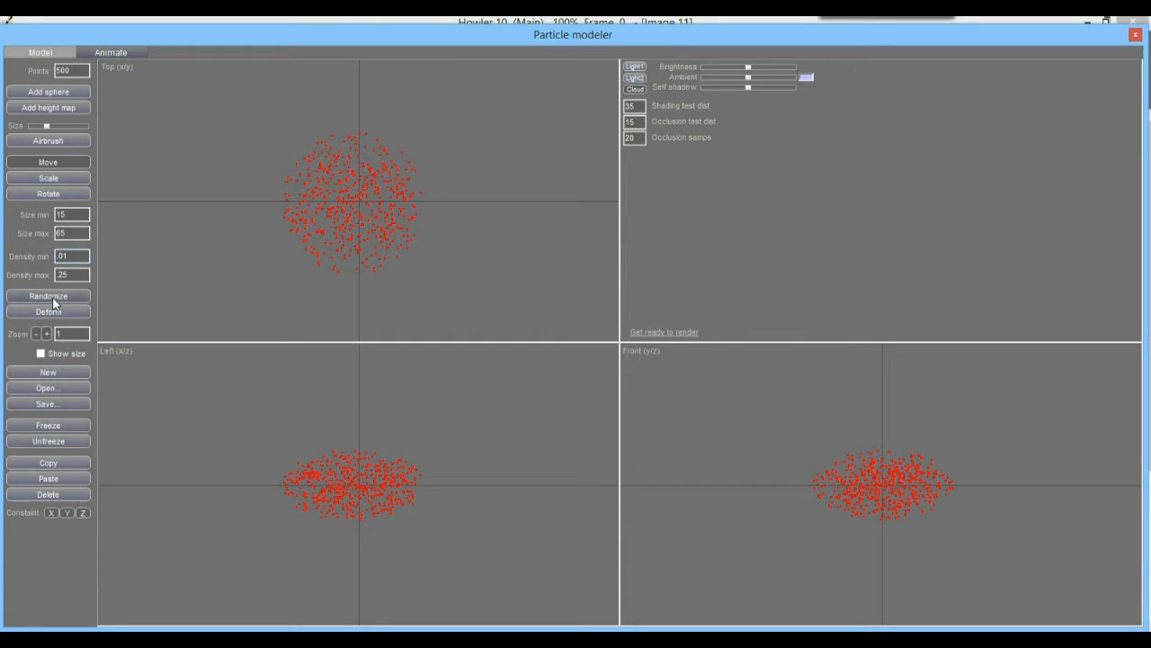
- Start a new particle model and set the maximum density to 0.1 and the particle size range to 44–99
left_click(49, 373)
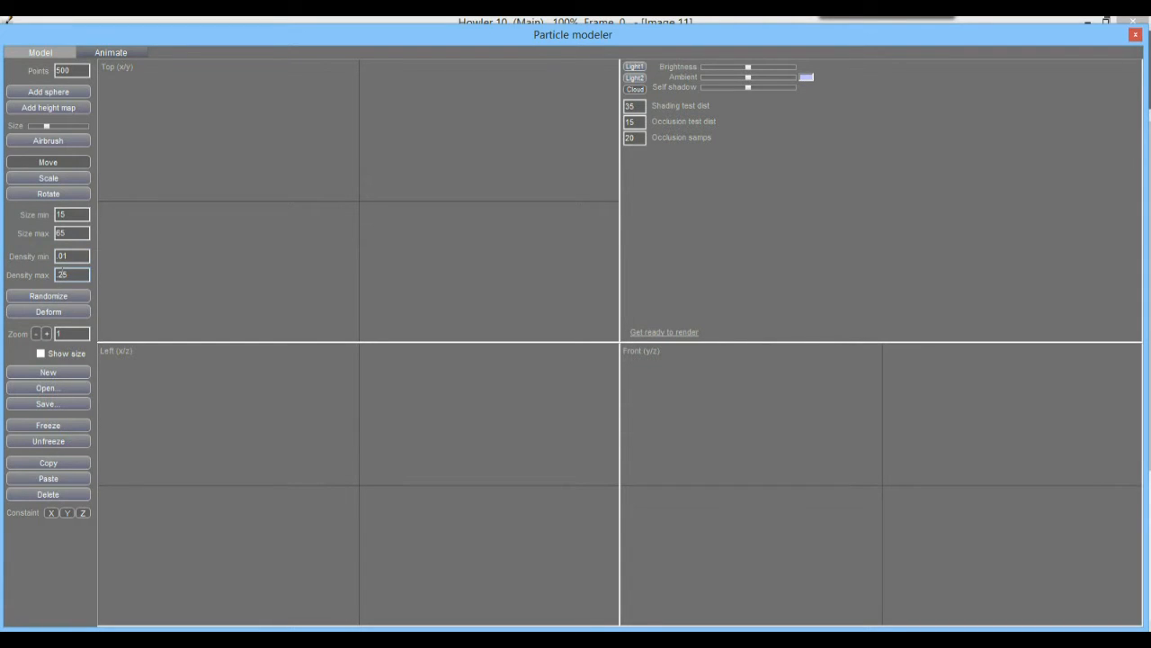
double_click(61, 274)
type("1")
type("01")
left_click_drag(76, 232, 44, 234)
type("99")
left_click_drag(70, 214, 38, 215)
type("44")
- Add a 500-point sphere and scale it in the Top view to be narrower in x and longer in y
left_click(49, 91)
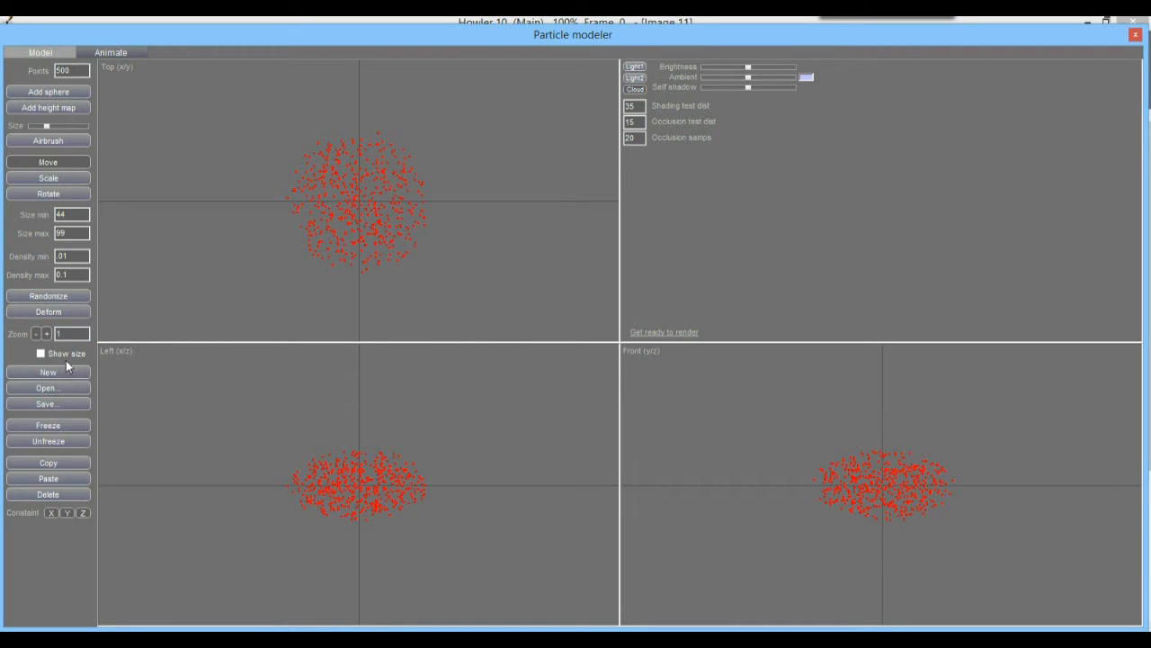
left_click(57, 177)
left_click_drag(303, 195, 401, 216)
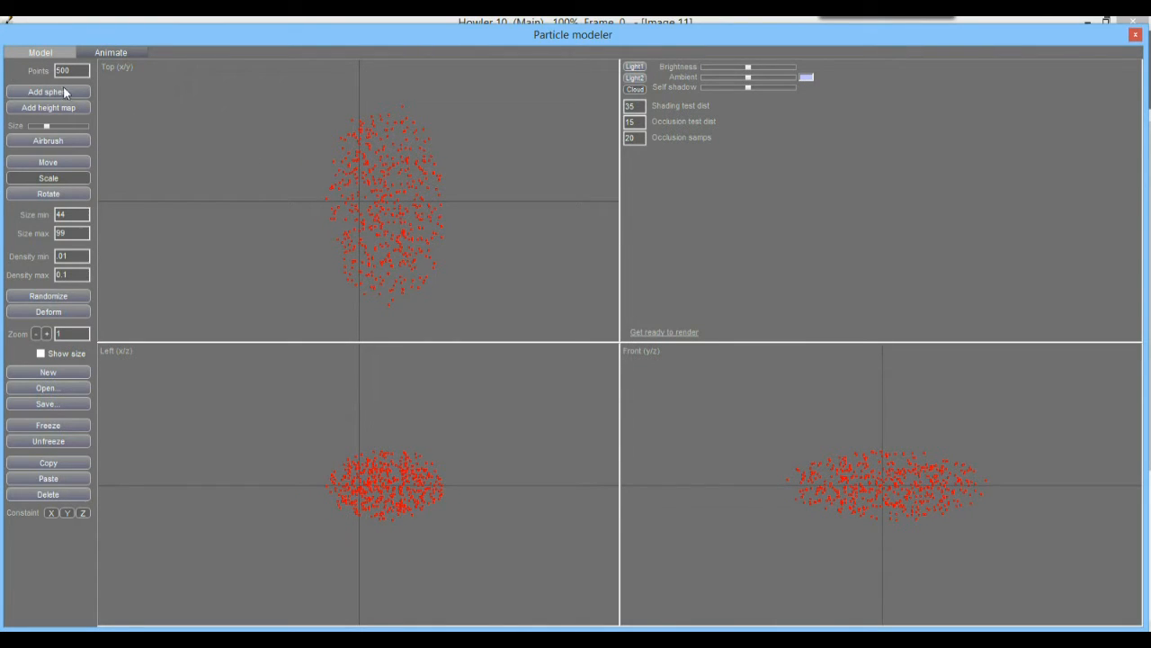
- Set the particle density range to .05–0.3 and the size range to 11–33
left_click(66, 255)
double_click(66, 255)
type(".05")
left_click(76, 274)
type("0.")
left_click(71, 214)
type("11")
left_click(72, 233)
type("33")
- Add a second 500-point sphere, stretch it along x into a narrow ellipse, and shift it so it extends past the first toward negative x
left_click(56, 94)
left_click_drag(405, 171, 378, 175)
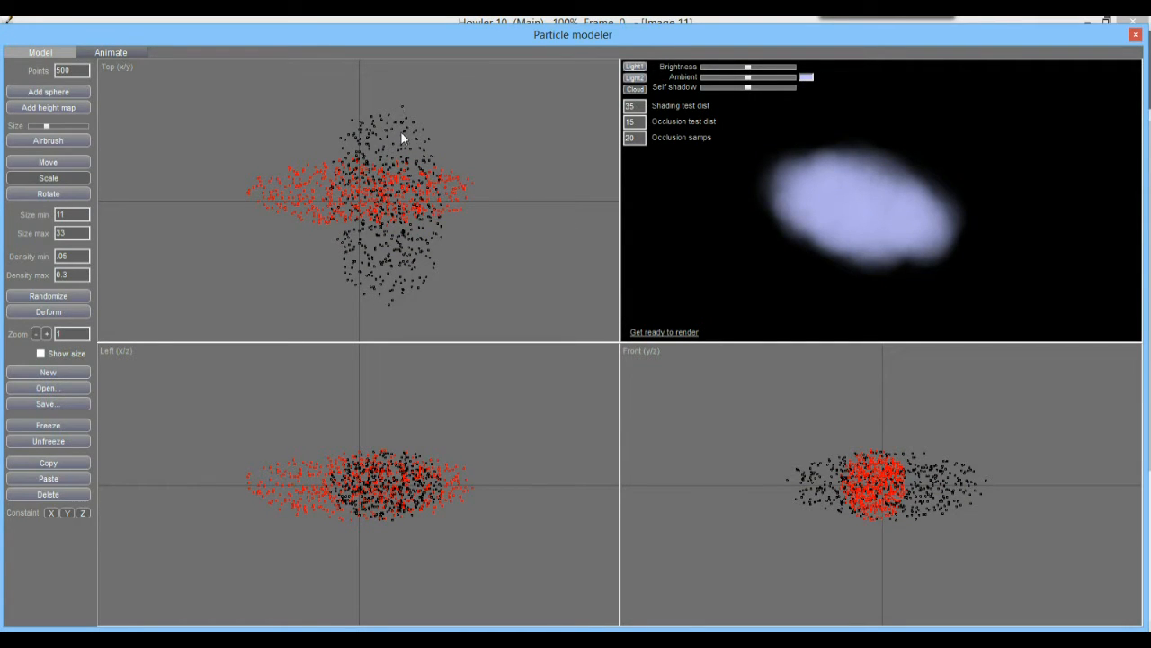
left_click(55, 160)
left_click_drag(364, 185, 368, 198)
left_click_drag(391, 466, 335, 471)
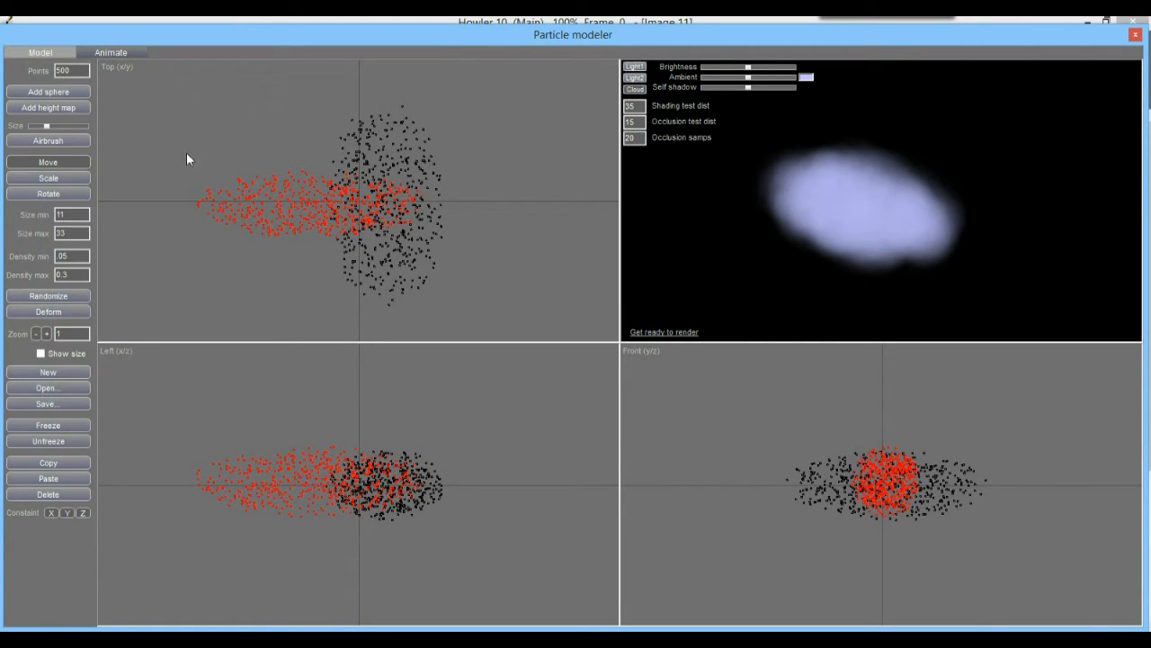
- Flatten the second cloud in the Left view, move it back onto the horizontal axis, and prepare the combined cloud for rendering
left_click(59, 175)
mouse_move(338, 469)
left_mouse_down()
mouse_move(334, 447)
mouse_move(325, 474)
left_mouse_up()
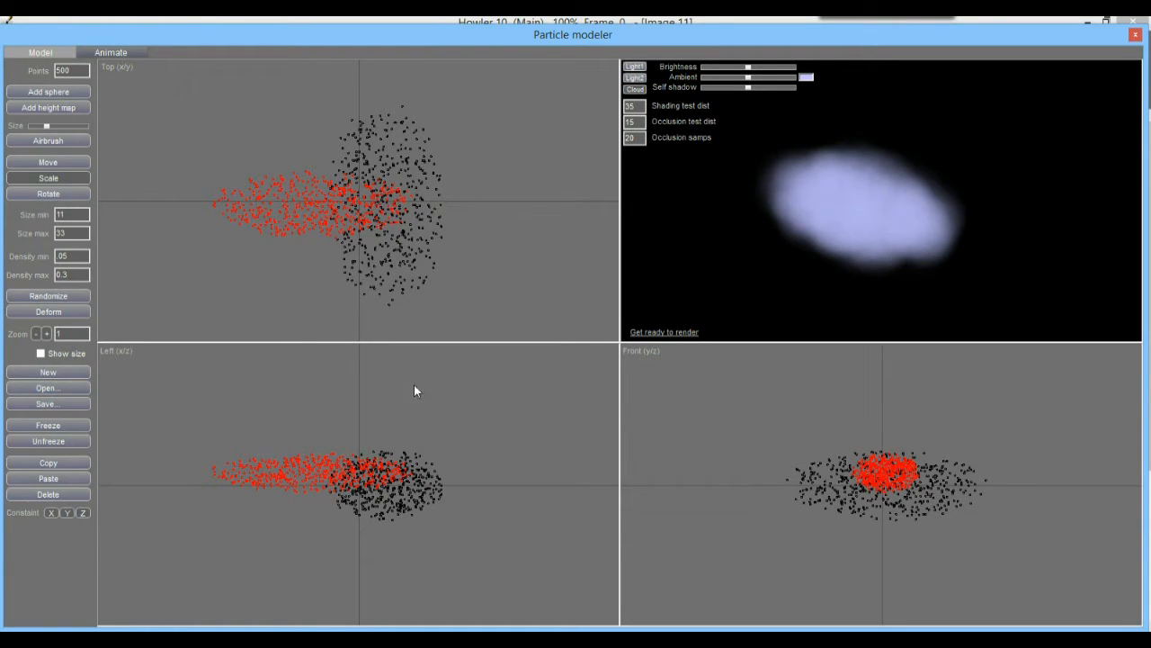
left_click(58, 160)
left_click_drag(315, 472, 317, 486)
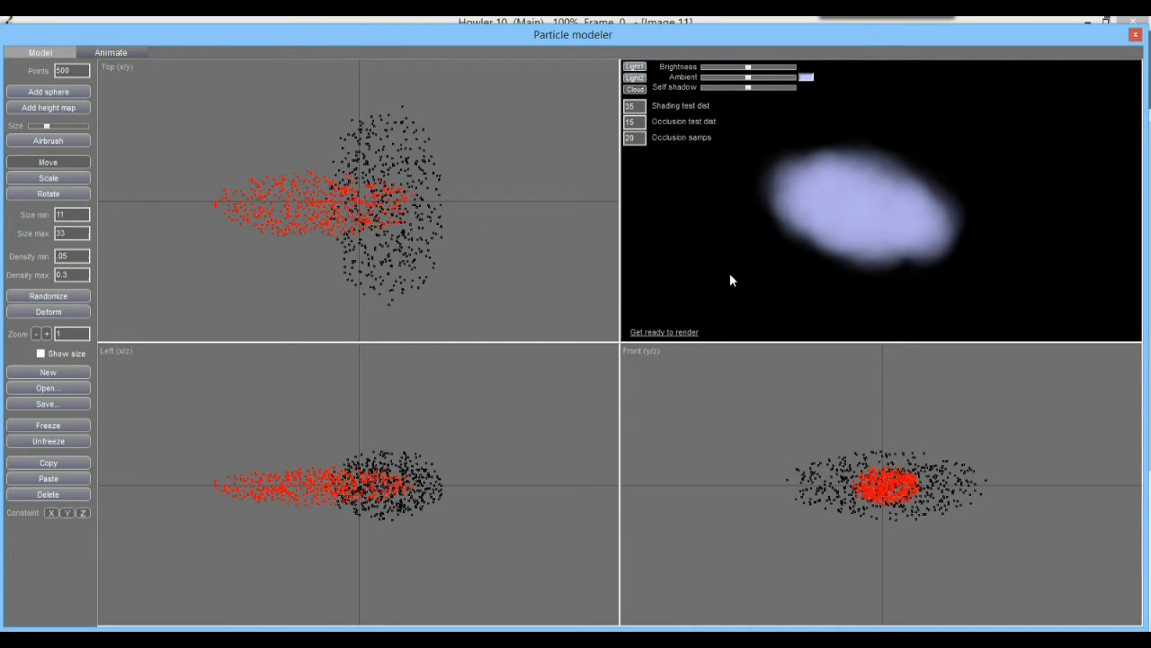
left_click(669, 331)
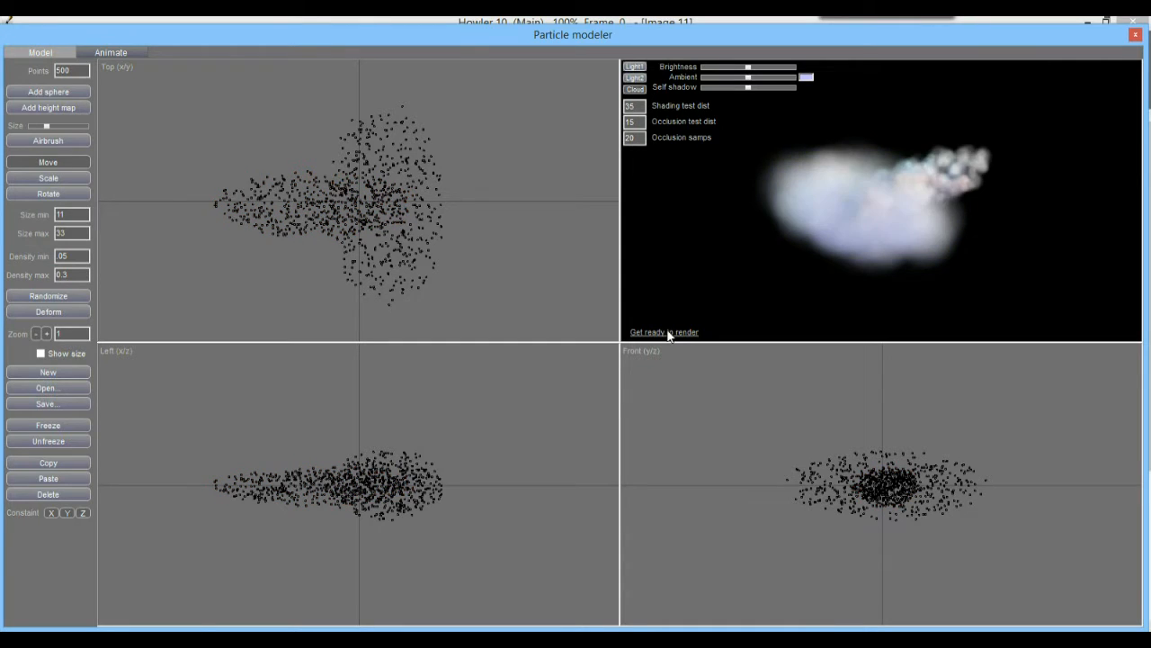
- Orbit the cloud preview to inspect its shape from several angles and redirect Light1 across the cloud
left_click_drag(810, 241, 858, 190)
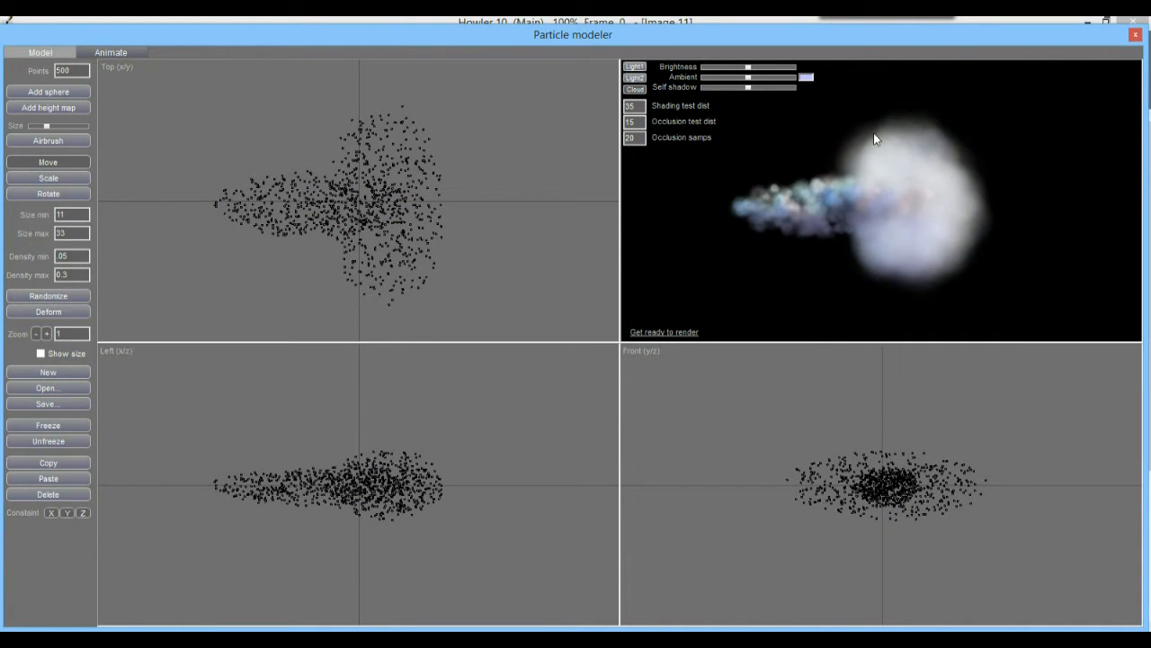
left_click_drag(873, 129, 950, 216)
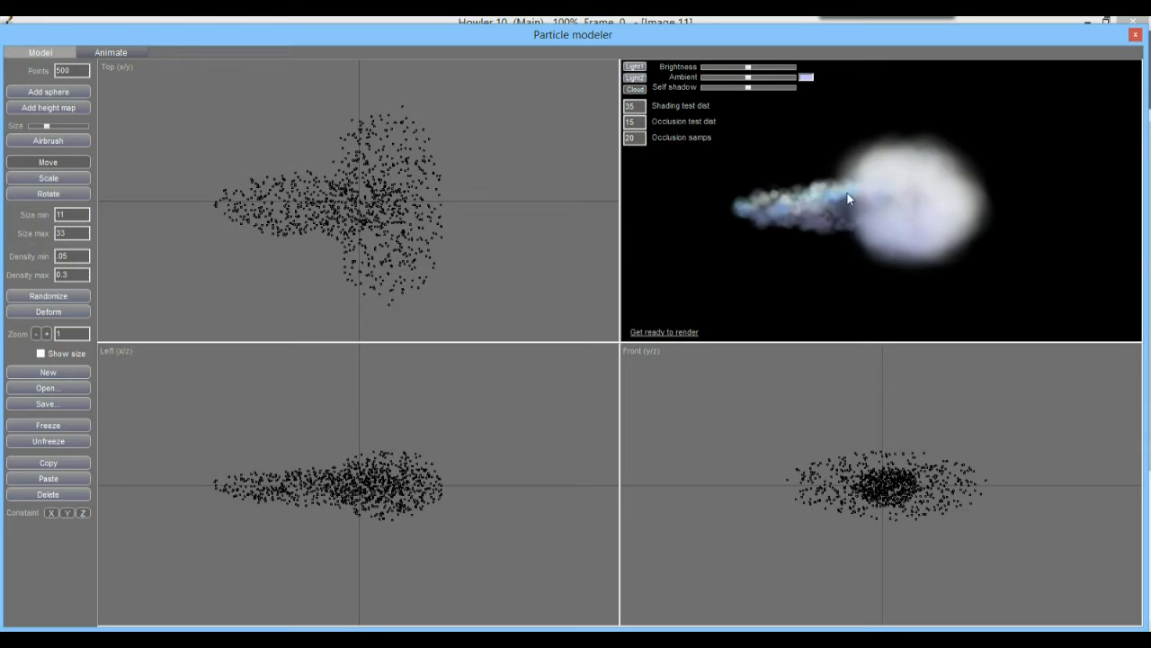
mouse_move(843, 208)
left_mouse_down()
mouse_move(861, 181)
mouse_move(879, 233)
mouse_move(847, 211)
left_mouse_up()
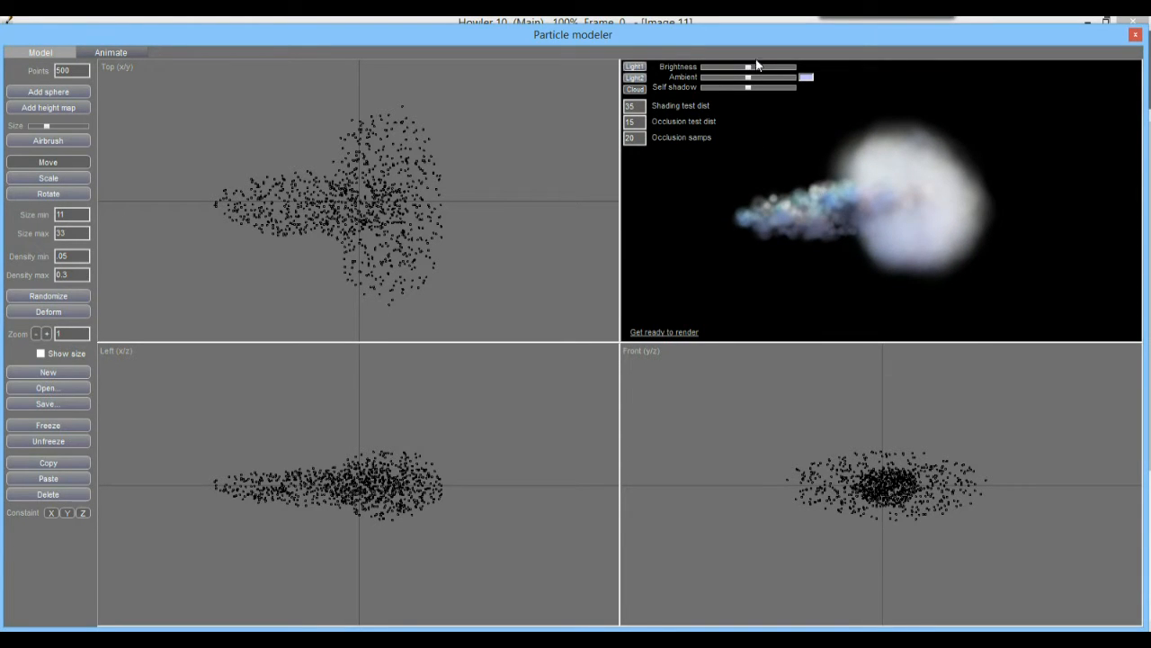
left_click(636, 65)
mouse_move(867, 151)
left_mouse_down()
mouse_move(786, 153)
mouse_move(1074, 108)
mouse_move(896, 218)
mouse_move(765, 106)
mouse_move(956, 251)
mouse_move(761, 117)
mouse_move(731, 110)
left_mouse_up()
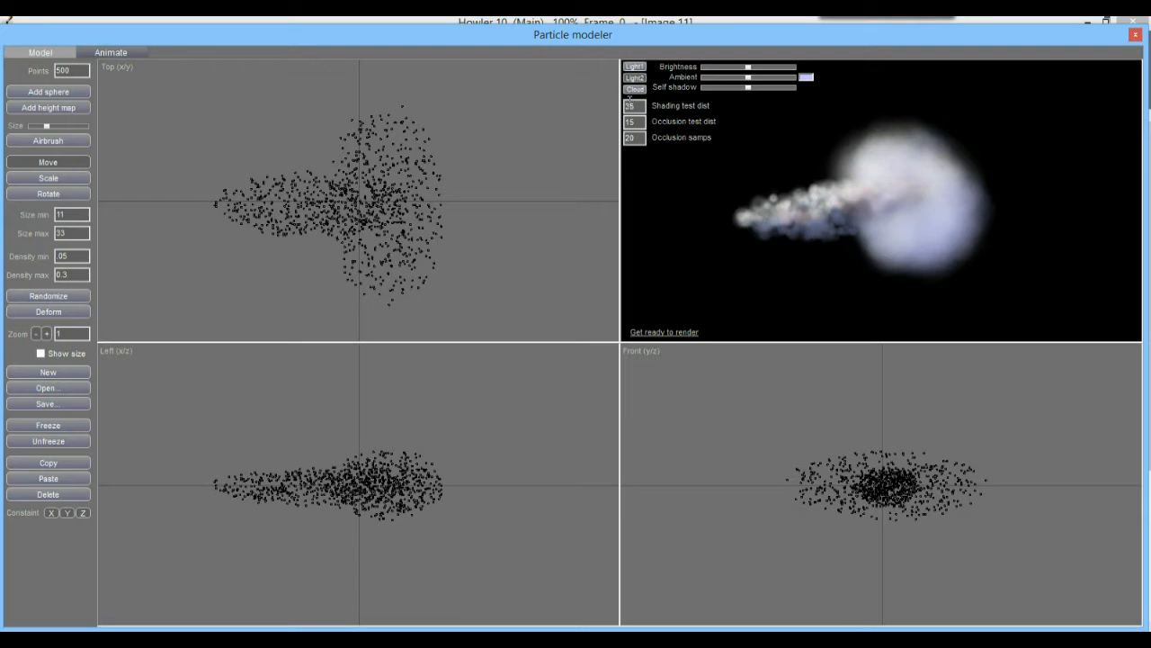
- Lower the cloud's ambient light and raise its brightness and self shadow, checking the shading from another angle
left_click_drag(750, 78, 716, 79)
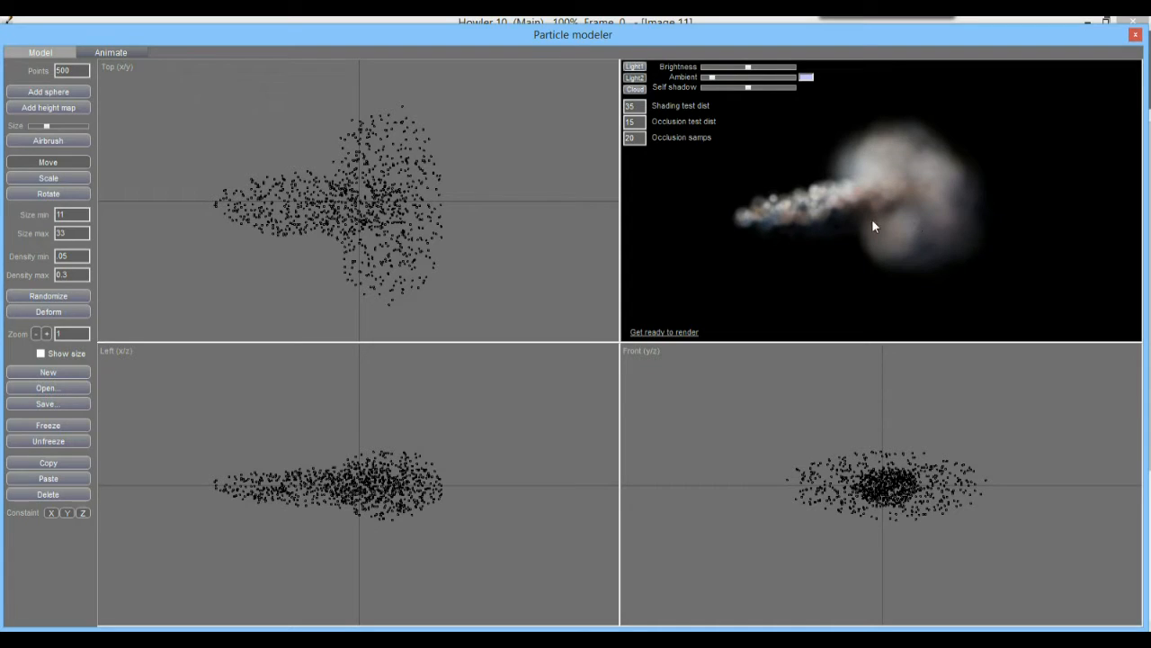
mouse_move(758, 68)
left_mouse_down()
mouse_move(730, 70)
mouse_move(772, 76)
mouse_move(752, 78)
mouse_move(765, 90)
left_mouse_up()
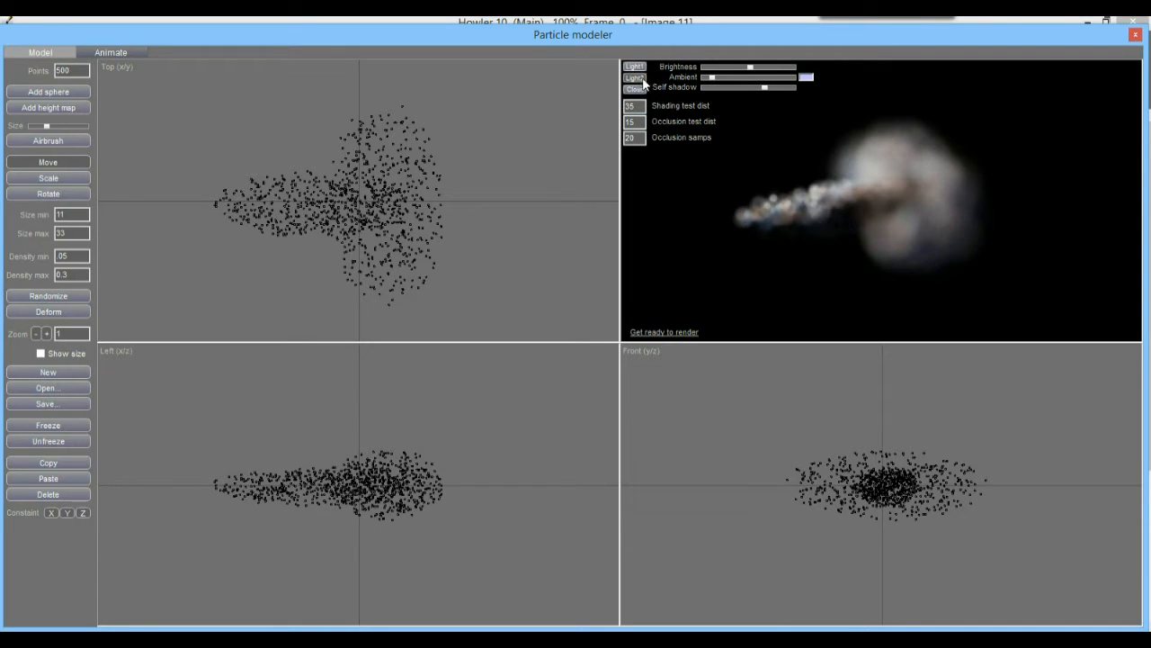
left_click_drag(737, 77, 718, 80)
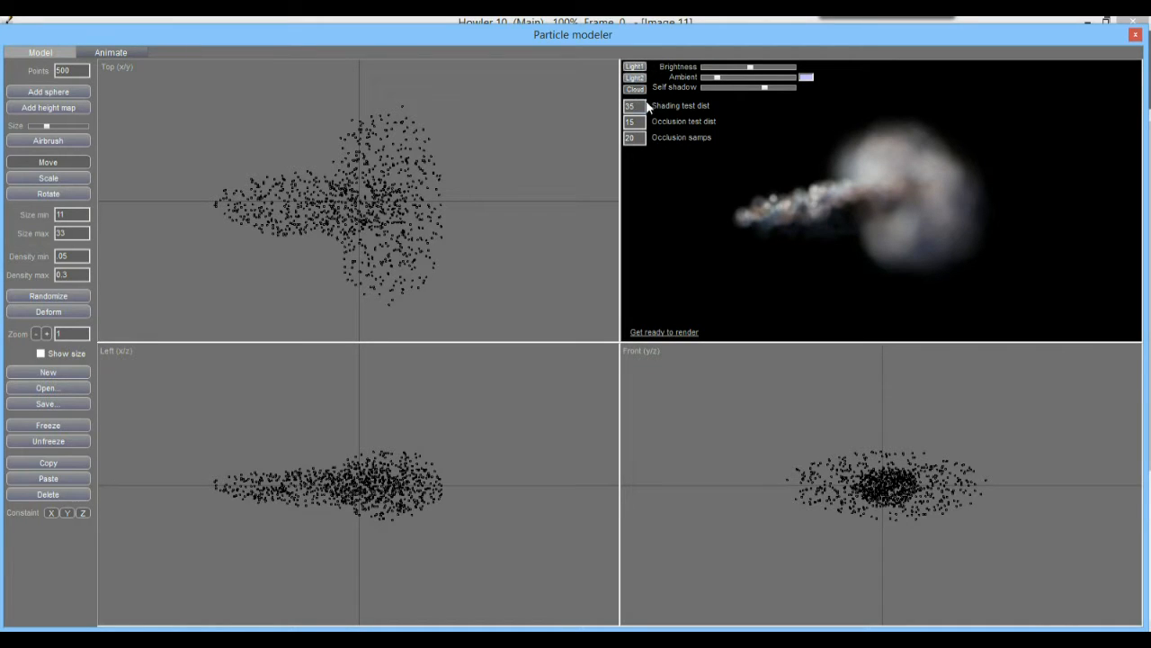
mouse_move(775, 88)
left_mouse_down()
mouse_move(750, 88)
mouse_move(776, 88)
mouse_move(782, 68)
mouse_move(716, 79)
mouse_move(762, 79)
mouse_move(740, 80)
left_mouse_up()
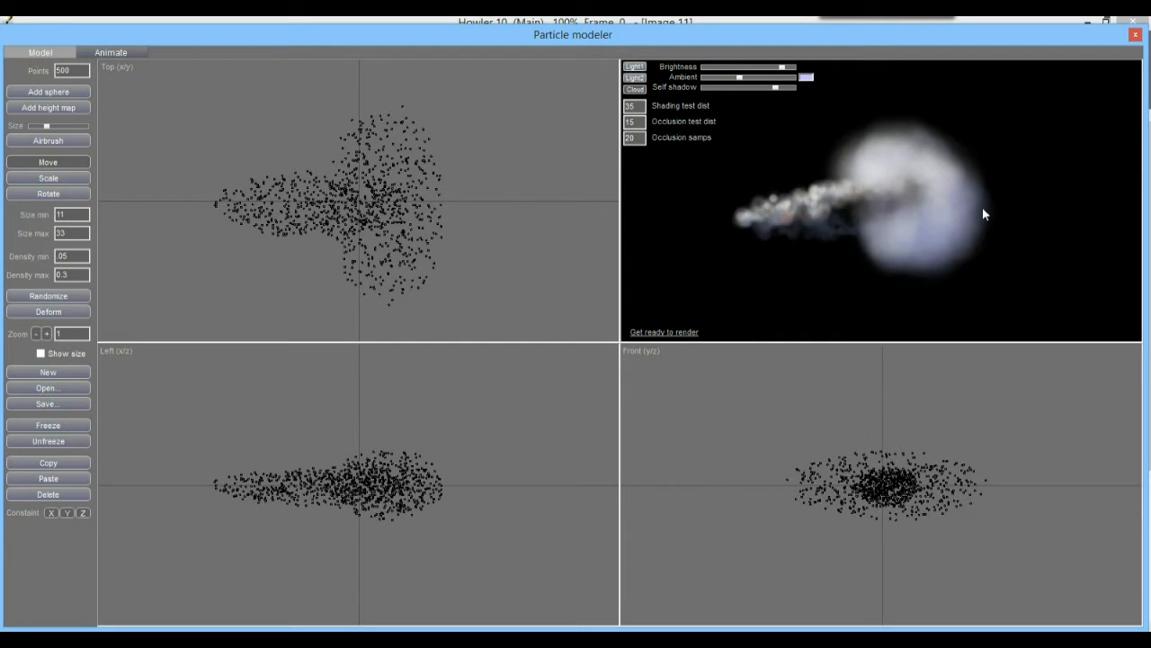
left_click_drag(741, 82, 717, 86)
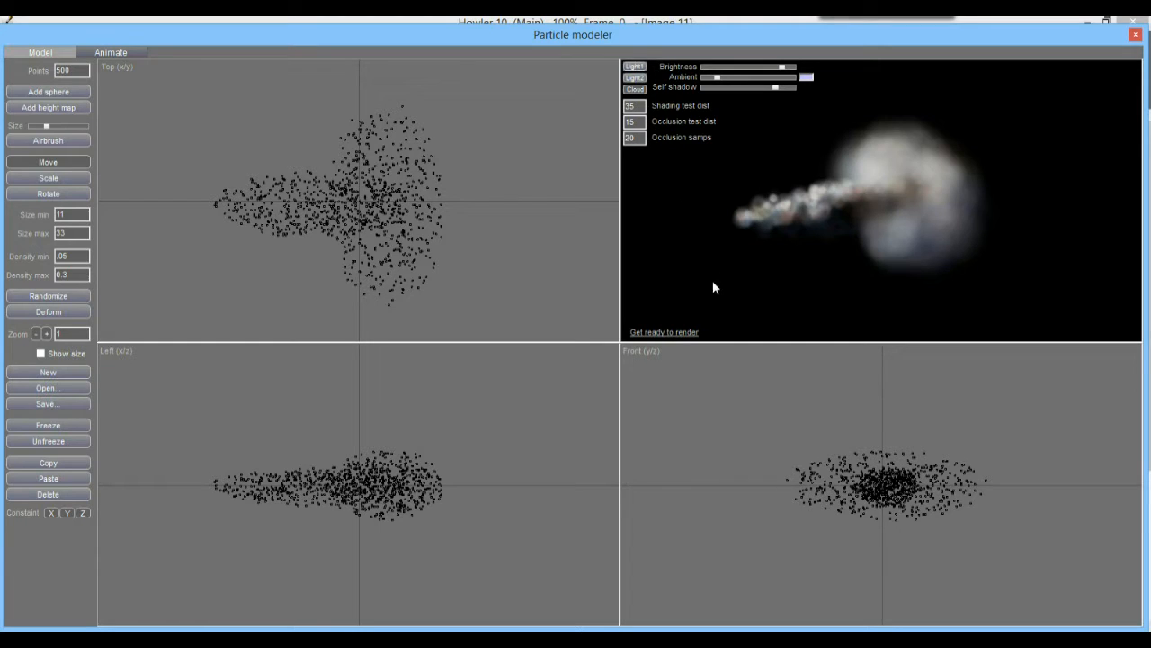
mouse_move(907, 235)
left_mouse_down()
mouse_move(887, 187)
mouse_move(909, 302)
mouse_move(909, 238)
left_mouse_up()
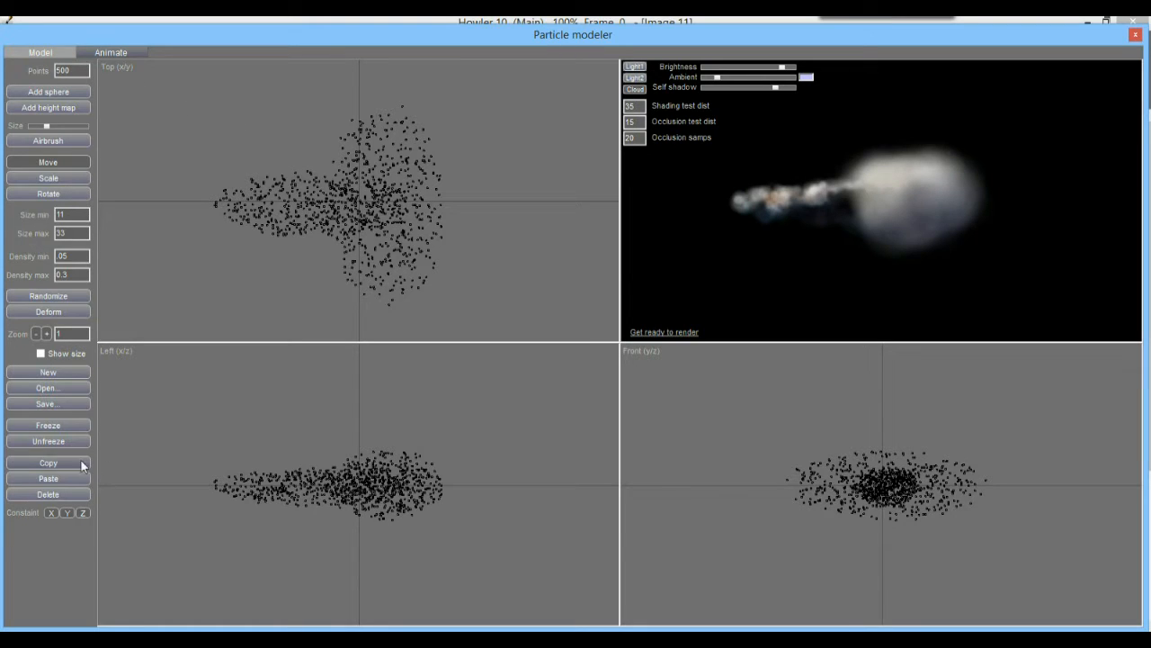
- Switch to animating the cloud, scrub through its existing motion, clear all keyframes and return to the first frame
left_click(119, 52)
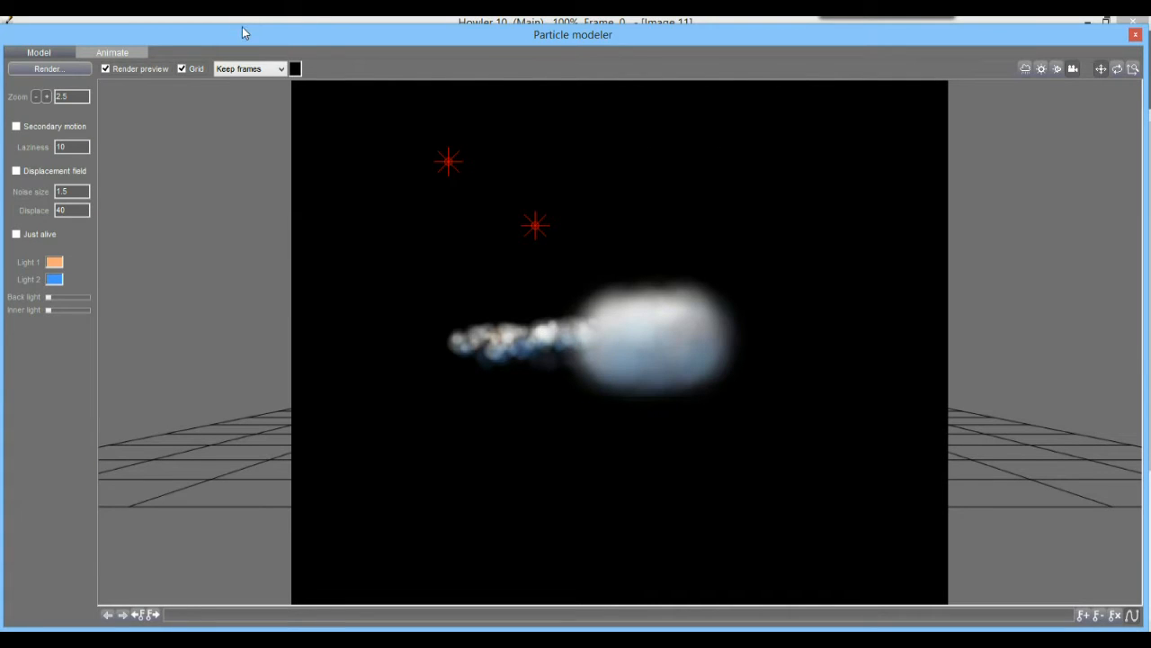
left_click_drag(628, 330, 413, 358)
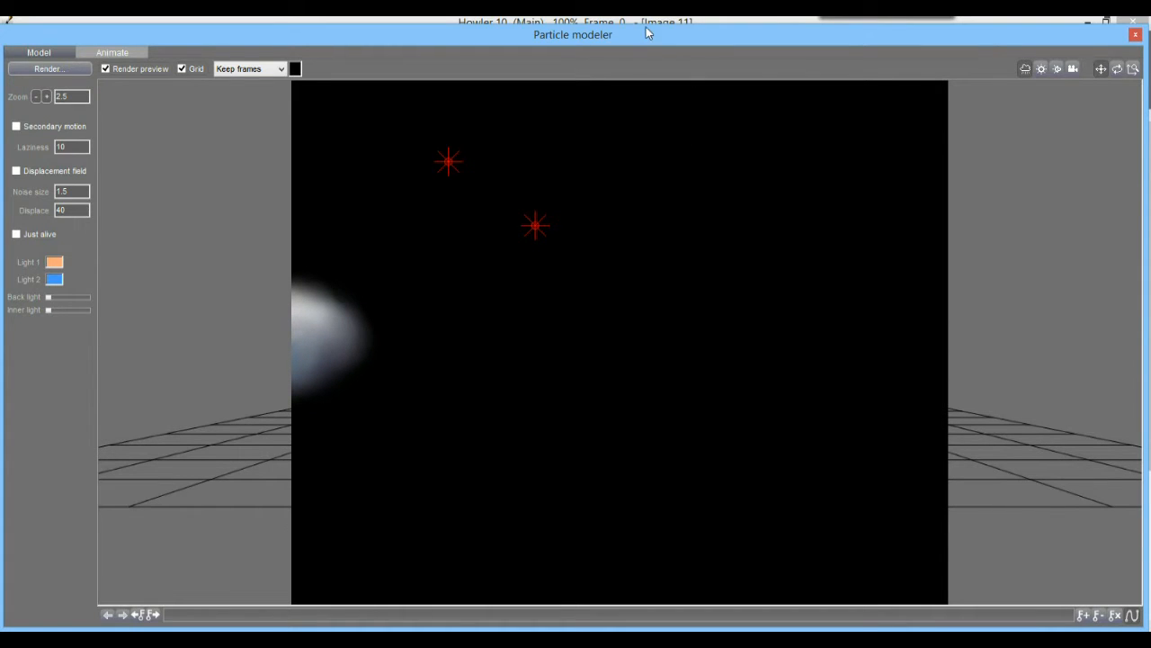
mouse_move(646, 25)
left_mouse_down()
mouse_move(645, 38)
mouse_move(645, 27)
left_mouse_up()
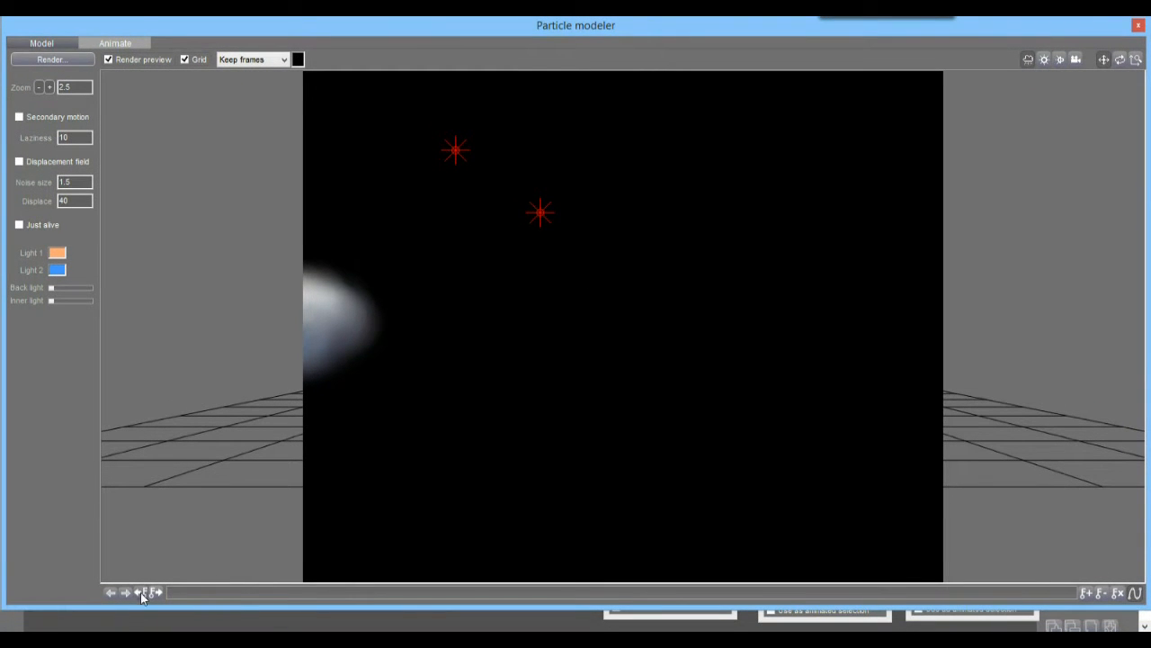
left_click_drag(360, 592, 766, 617)
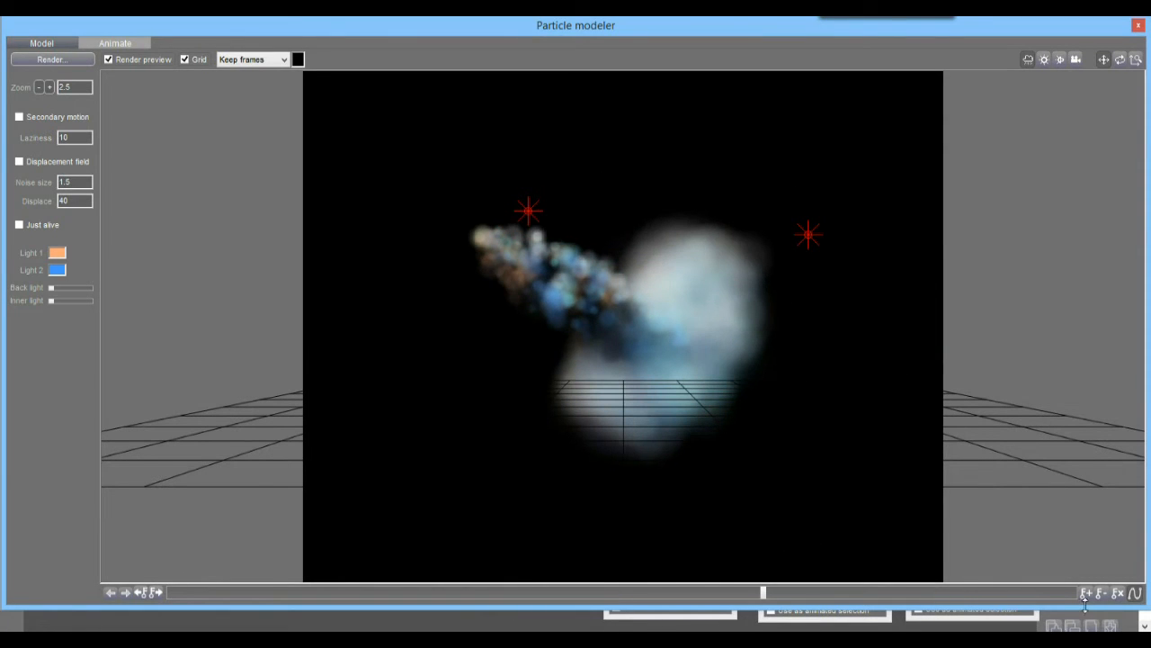
left_click(1118, 594)
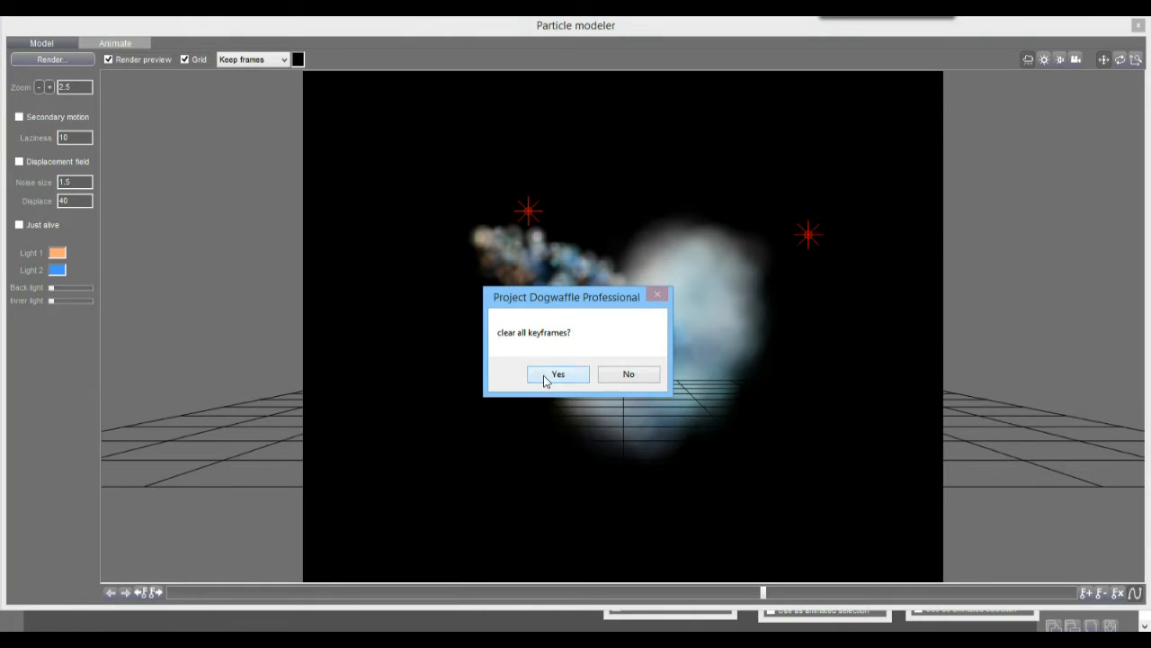
left_click(556, 374)
left_click_drag(247, 594, 170, 594)
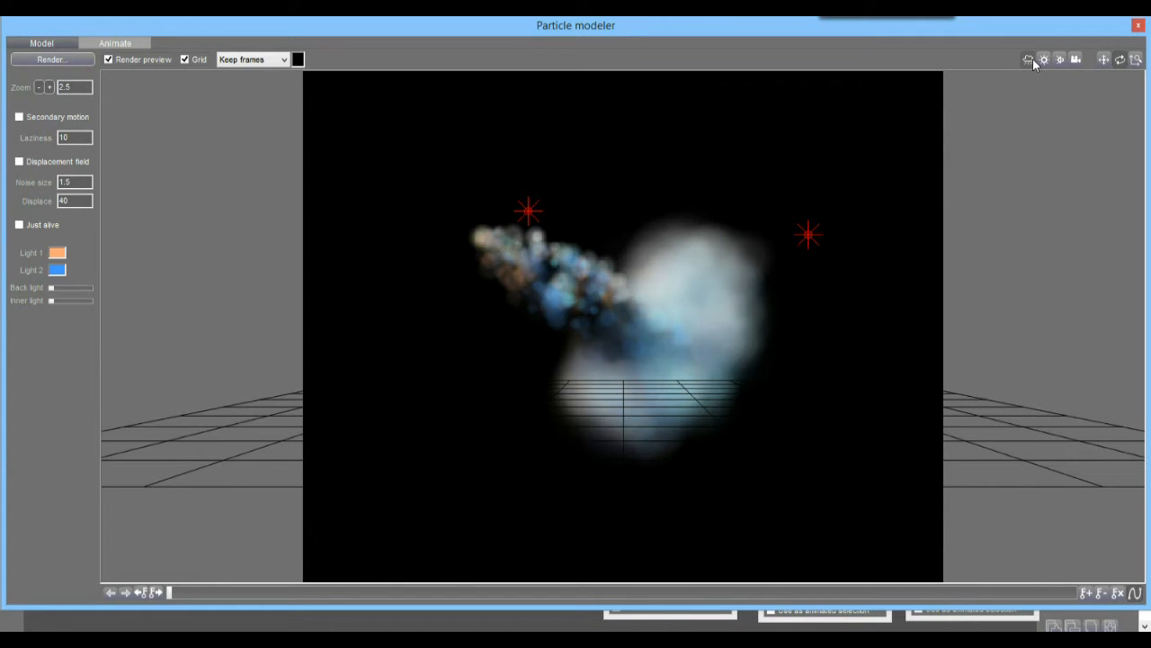
- Rotate the cloud level and place it past the frame's left edge at the start, moving it right of centre about a third through the timeline
left_click_drag(626, 247, 750, 216)
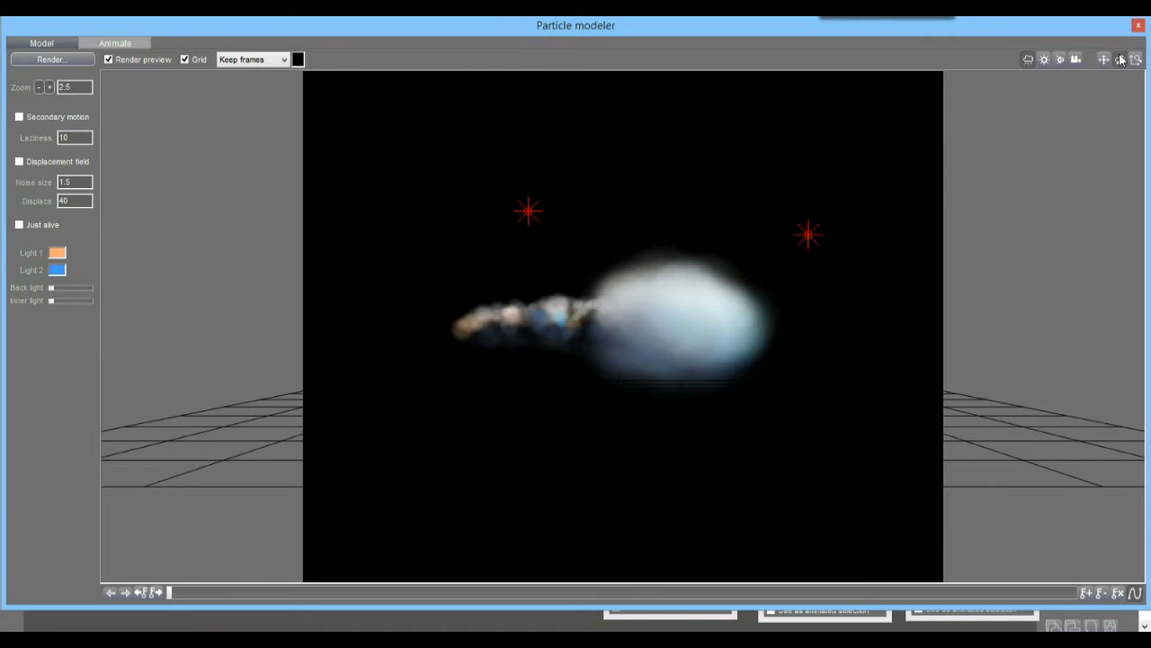
left_click_drag(733, 322, 506, 339)
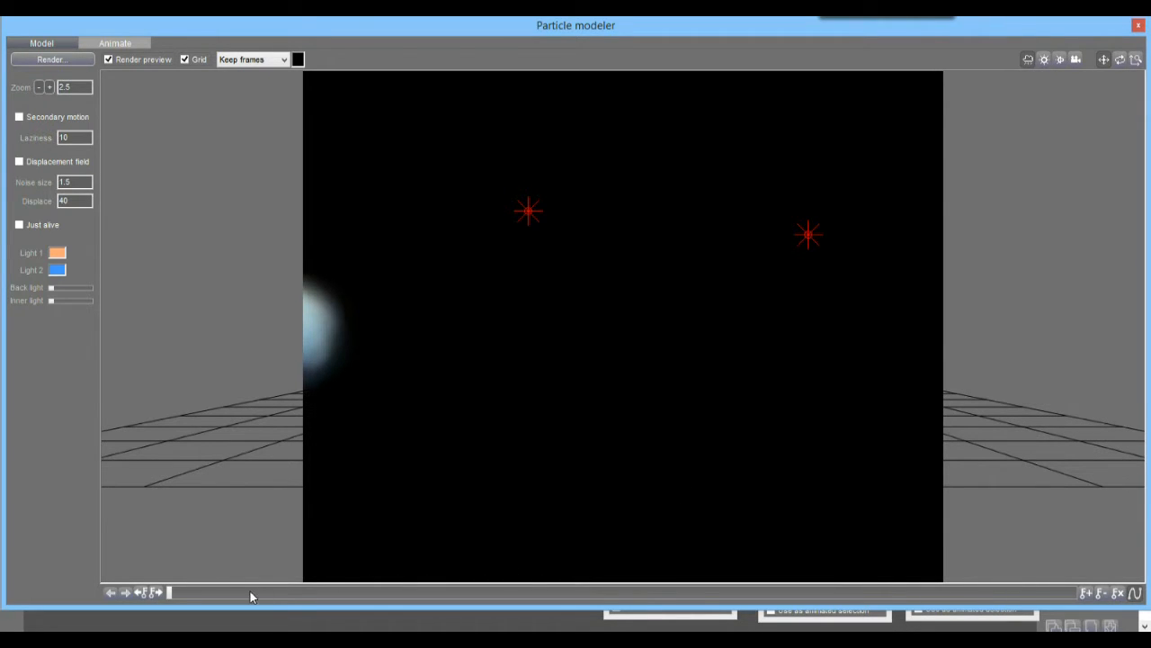
left_click_drag(190, 593, 456, 597)
left_click_drag(344, 324, 622, 328)
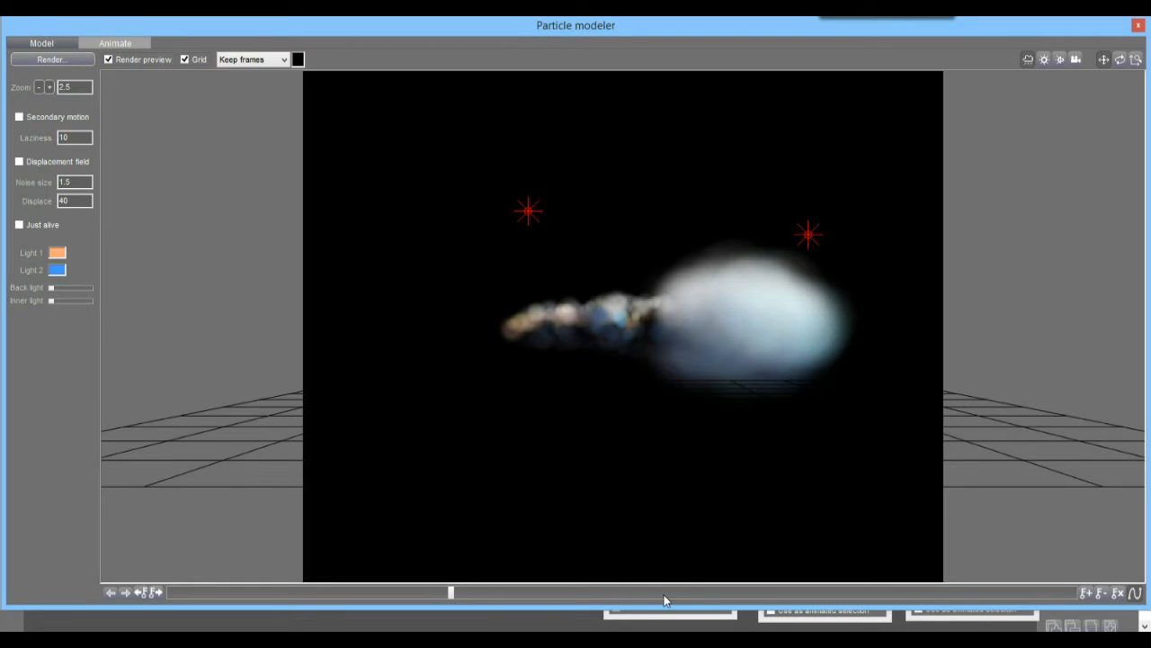
- Further along the timeline, shift the cloud farther right and roll it repeatedly about its long axis, keying the pose at the last frame
left_click(779, 590)
left_click_drag(742, 307, 774, 310)
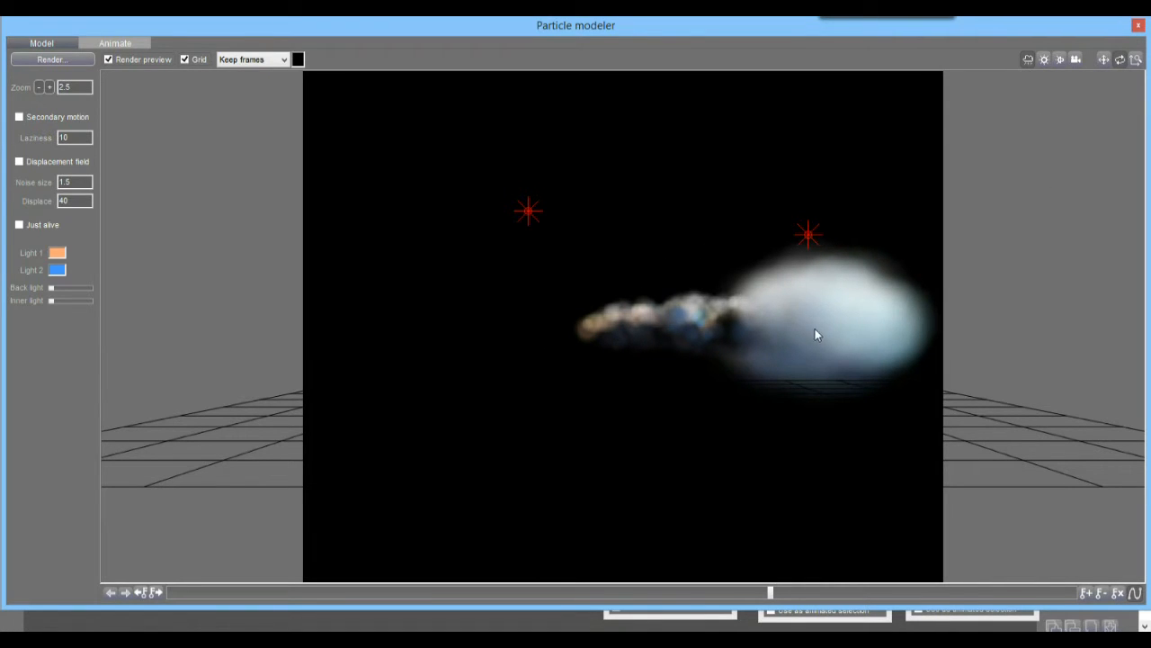
left_click_drag(792, 326, 778, 127)
left_click_drag(830, 313, 793, 128)
left_click_drag(793, 326, 880, 379)
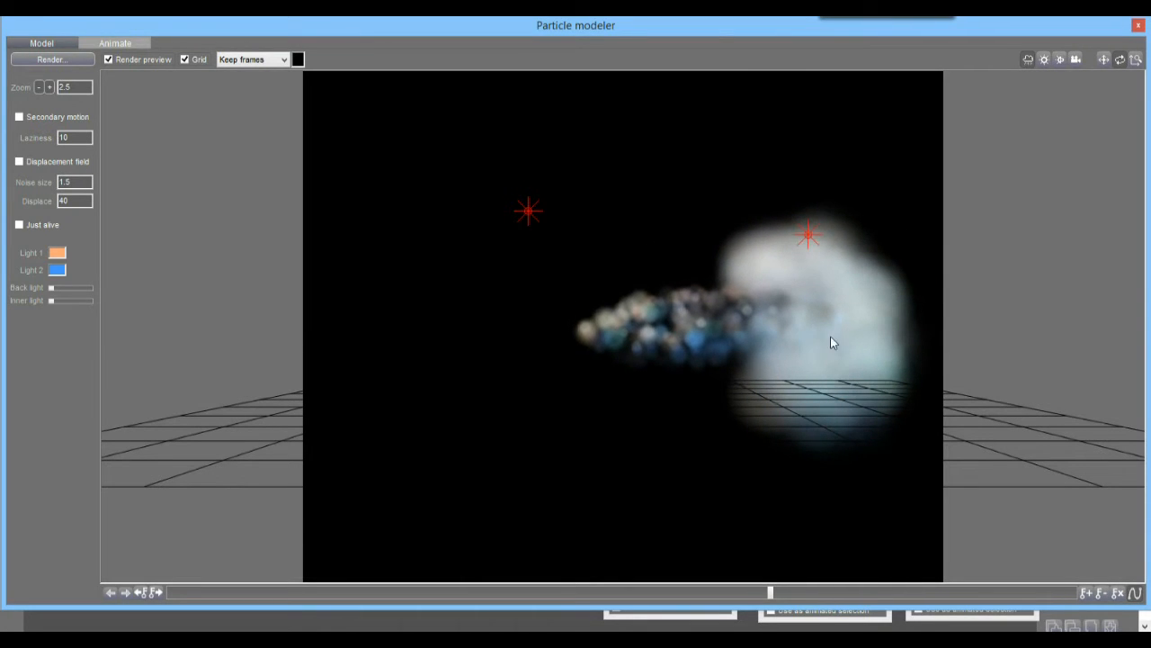
left_click_drag(798, 368, 804, 177)
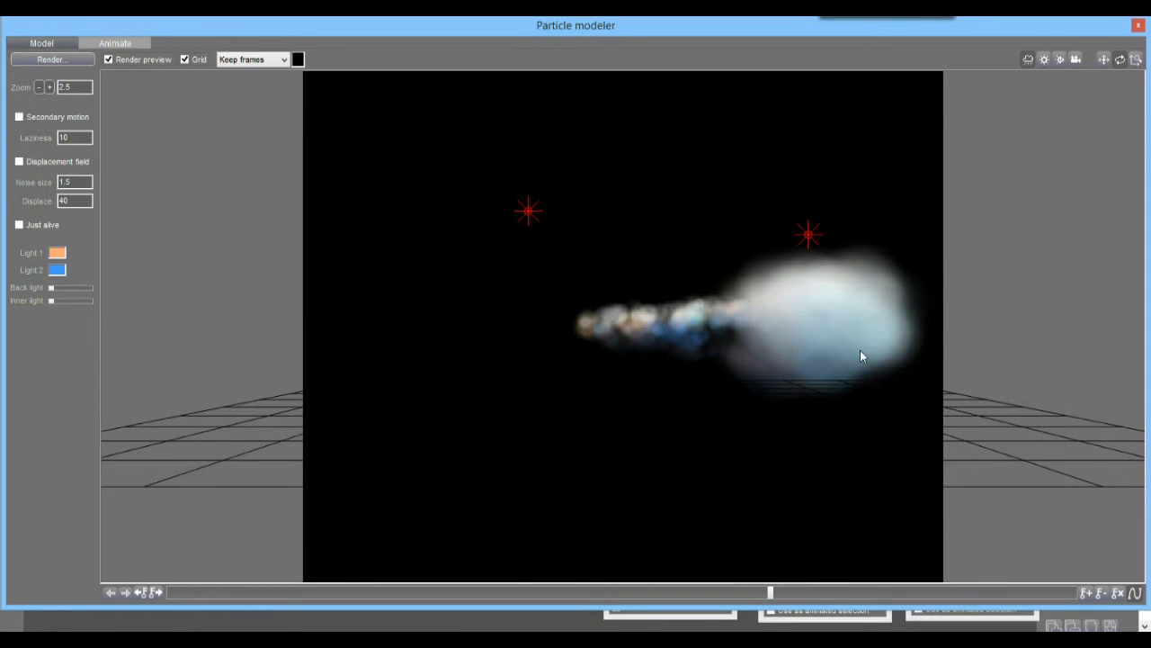
left_click_drag(815, 381, 800, 152)
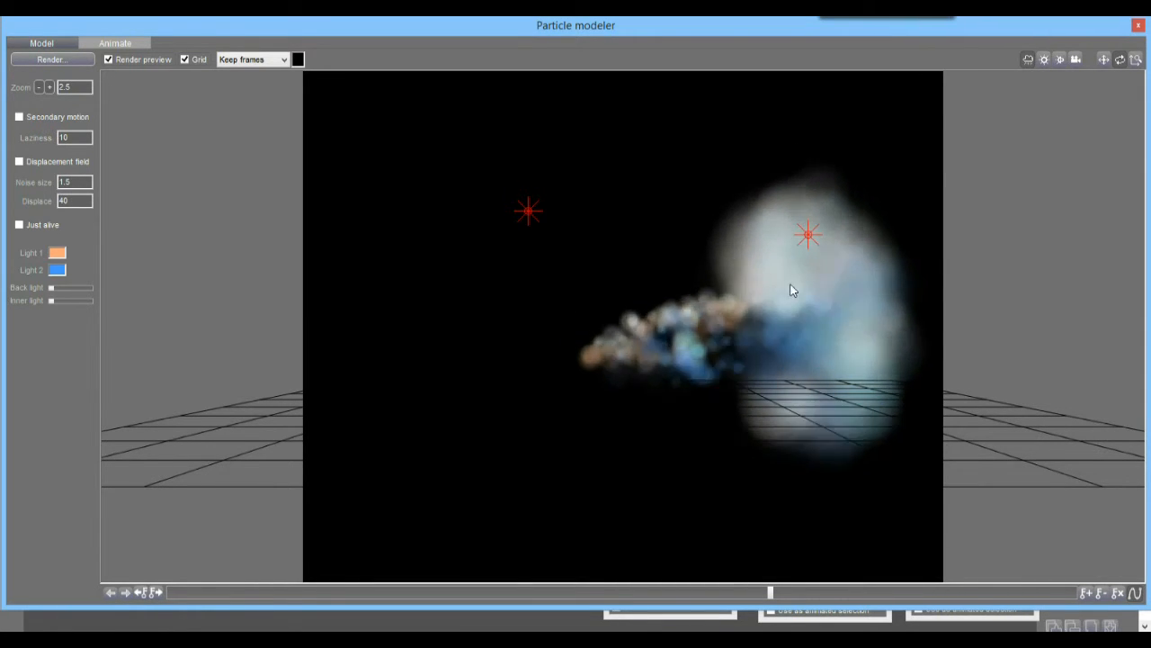
left_click_drag(792, 290, 778, 125)
left_click_drag(793, 368, 873, 231)
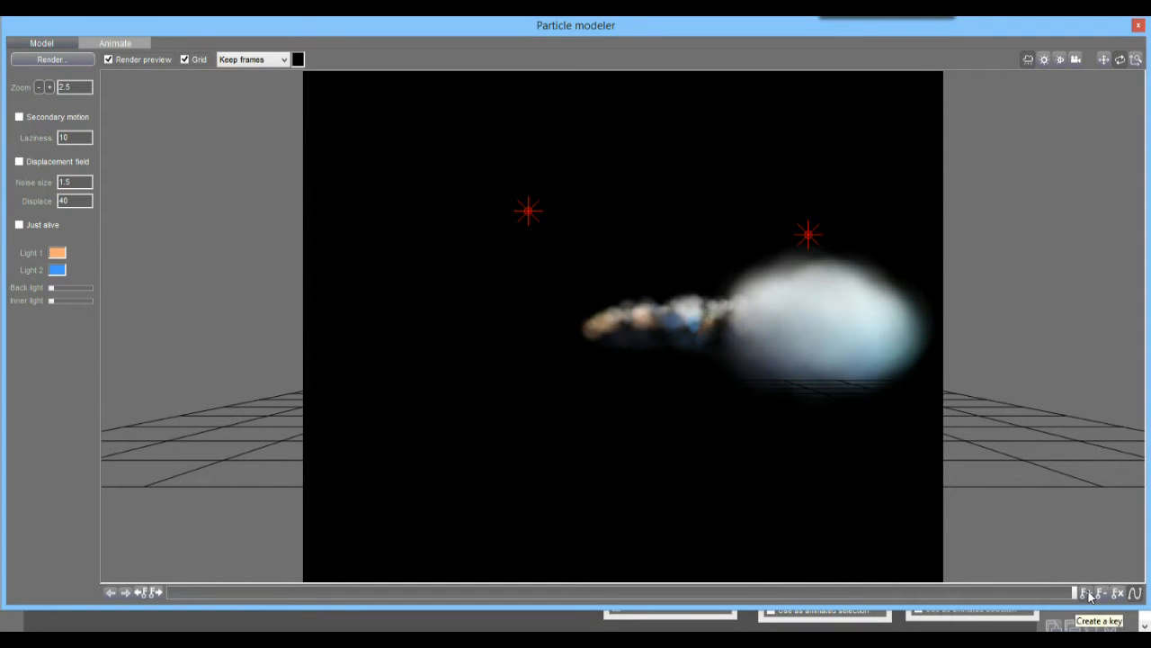
- Turn off the render preview and grid, enable secondary motion, and scrub the timeline to review the particle movement
left_click_drag(1050, 600, 477, 607)
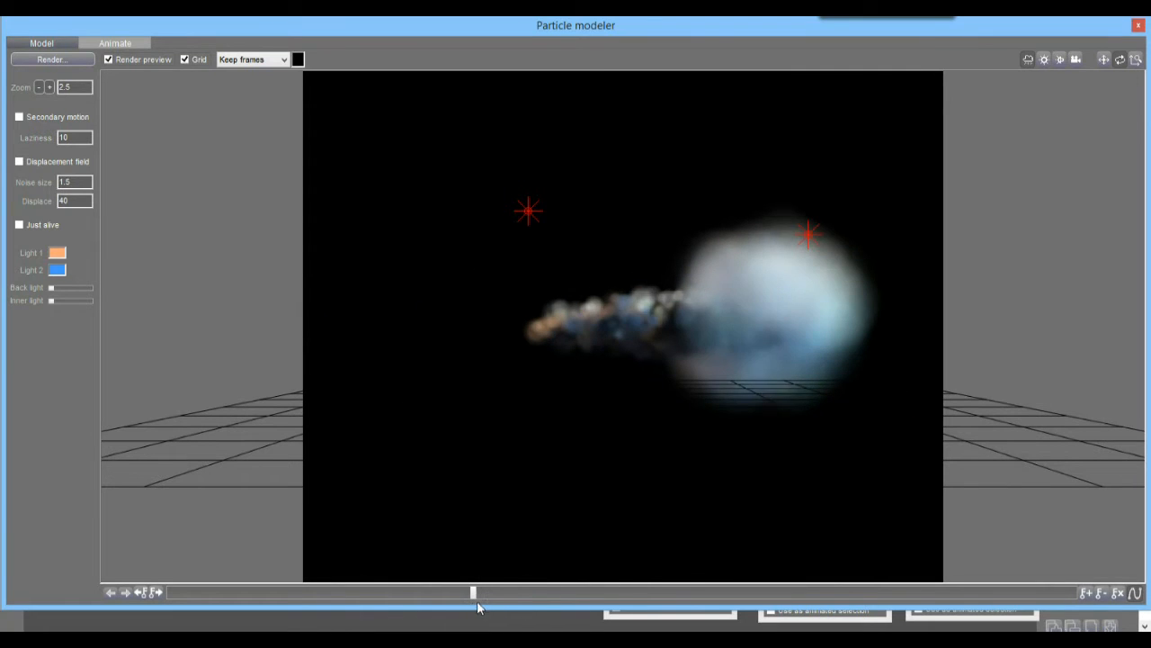
left_click(132, 60)
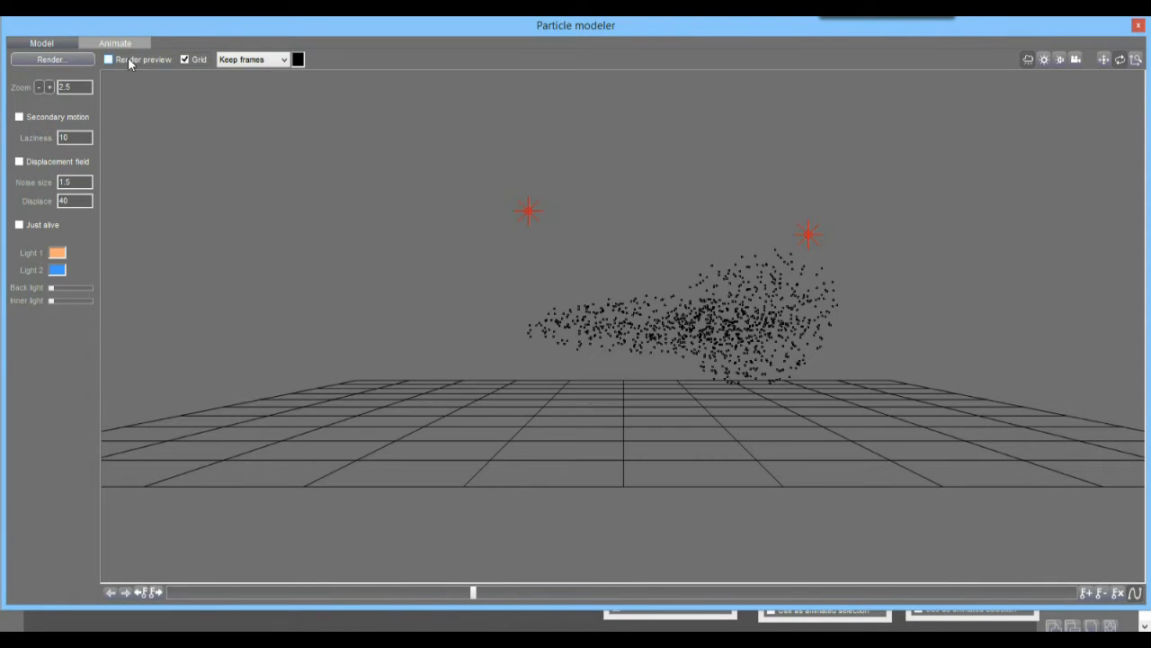
left_click(186, 60)
left_click_drag(216, 591, 314, 623)
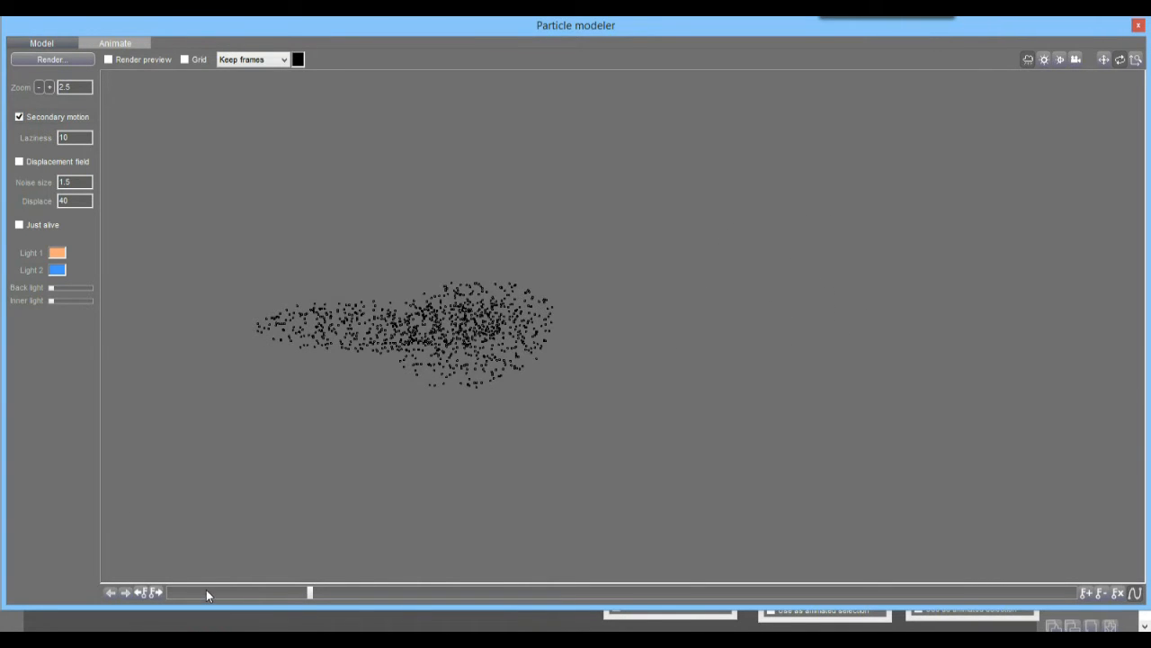
left_click_drag(206, 591, 770, 592)
left_click_drag(783, 630, 88, 598)
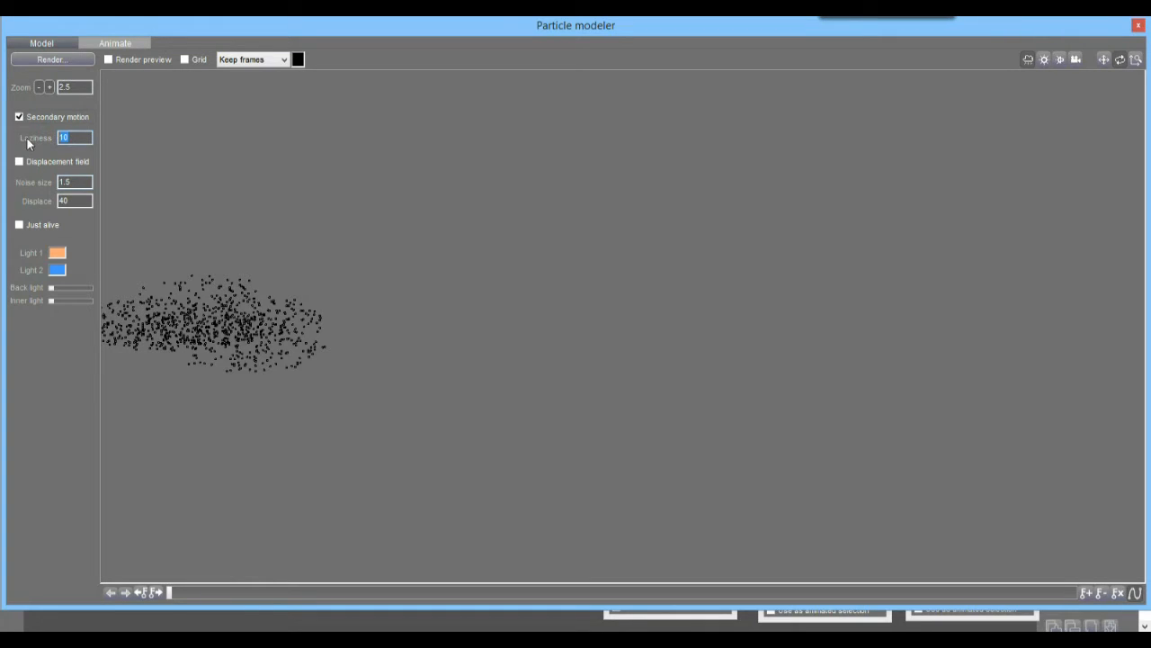
- Set the secondary motion laziness to 15, turn the render preview back on and scrub through the animation
type("5")
left_click_drag(202, 593, 157, 613)
left_click_drag(177, 591, 532, 591)
left_click(131, 59)
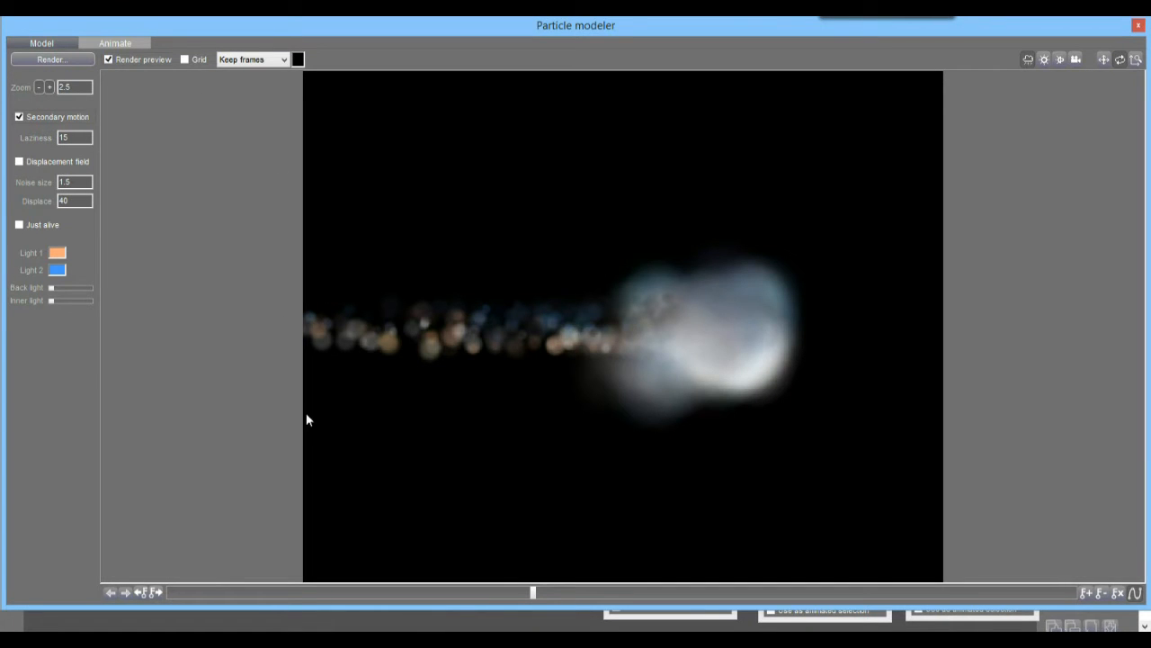
left_click_drag(232, 594, 541, 621)
- Enable the displacement field with noise size 5 and displace 88, scrubbing the timeline to preview the scattered particles
left_click_drag(196, 590, 441, 580)
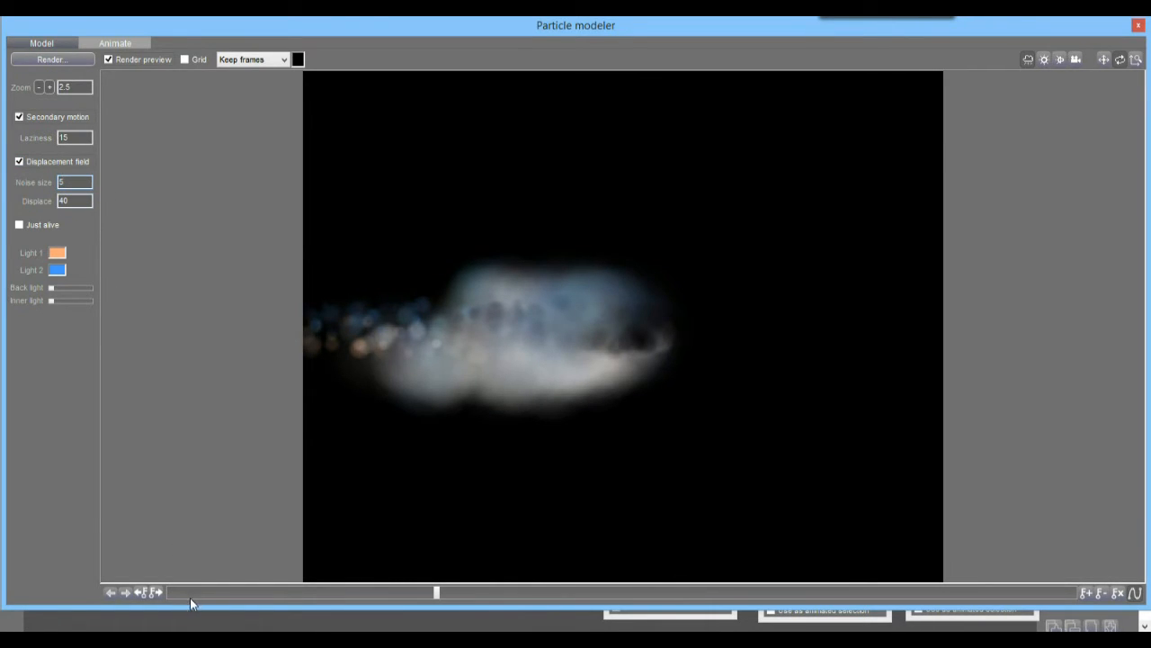
left_click_drag(193, 589, 524, 587)
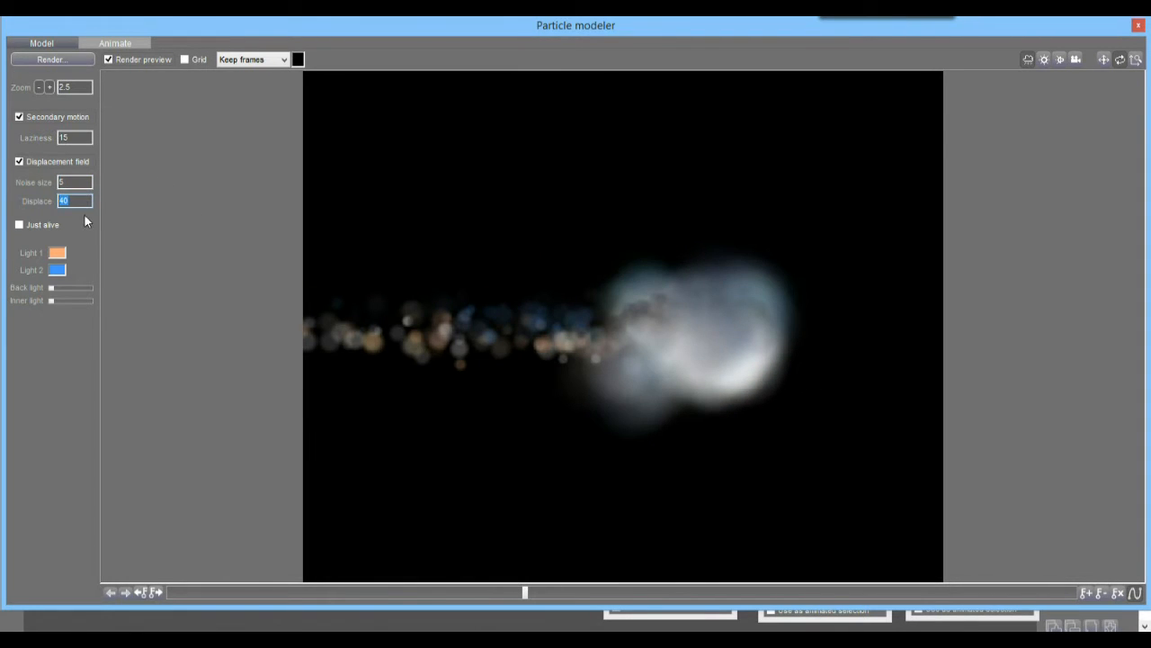
type("80")
left_click_drag(184, 592, 568, 620)
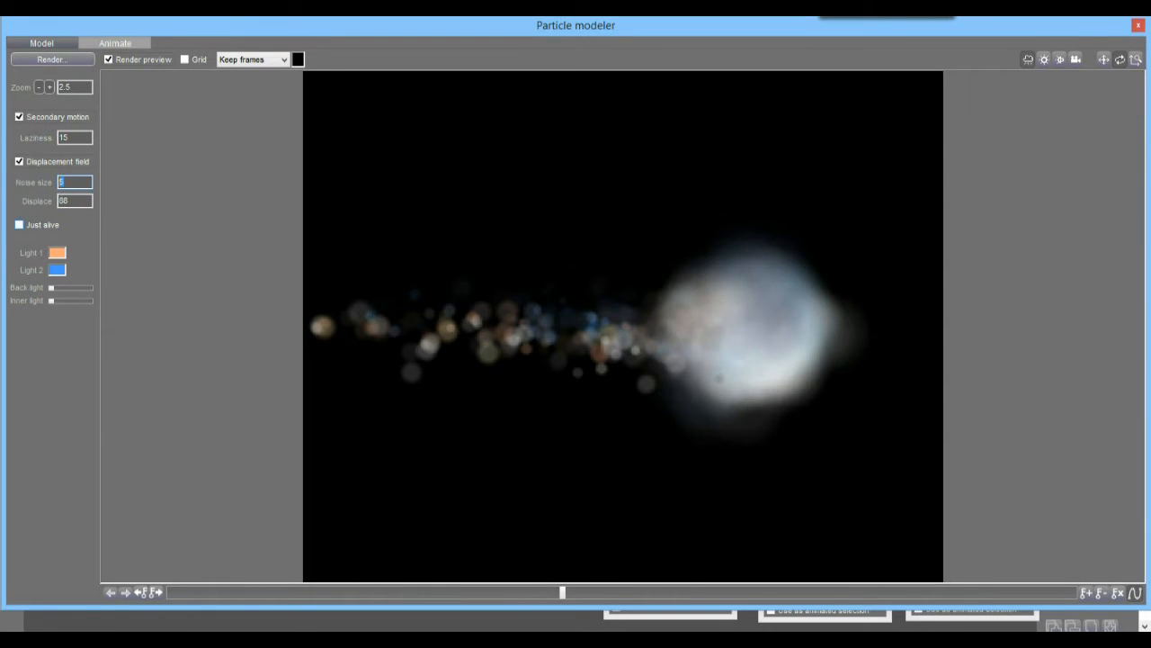
- Set the displacement noise size to 1, enable Just alive and scrub the timeline back to the first frame
left_click_drag(214, 589, 168, 592)
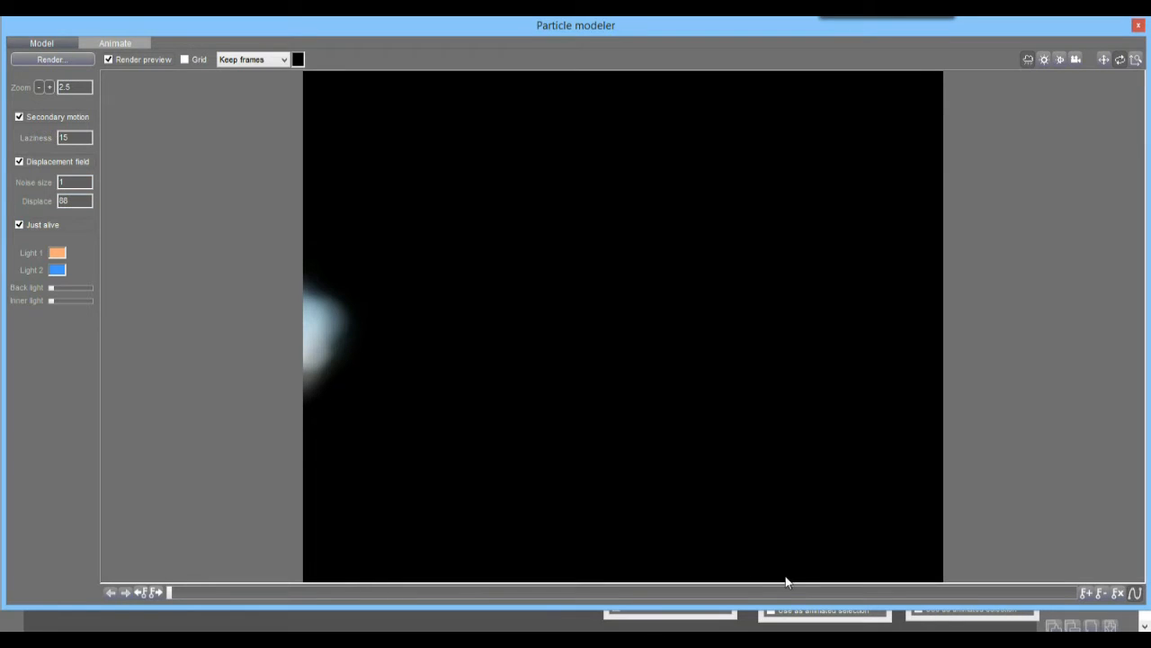
left_click_drag(750, 592, 139, 617)
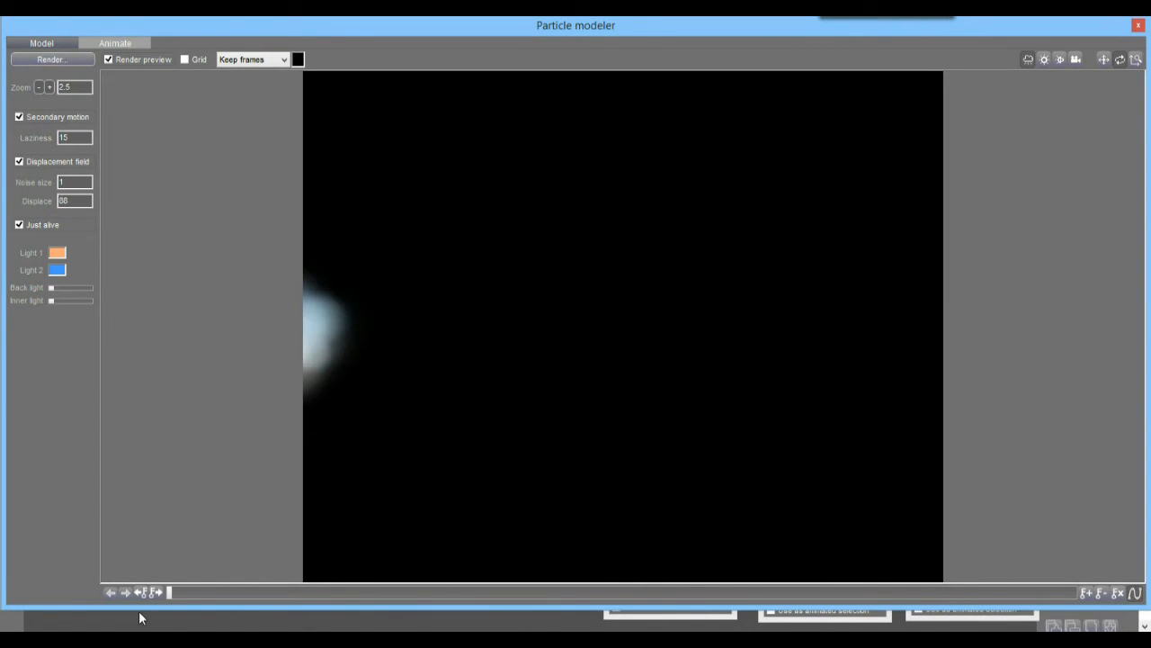
- Run the final render of the particle animation, render it a second time and close the Particle modeler
left_click(56, 55)
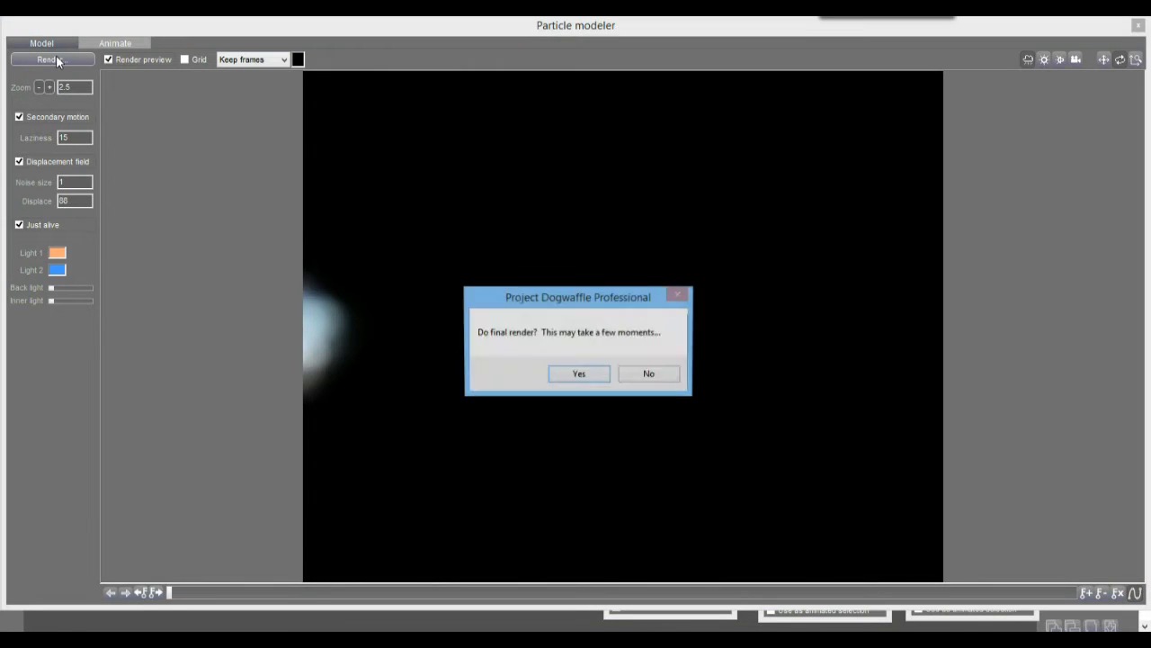
left_click(581, 375)
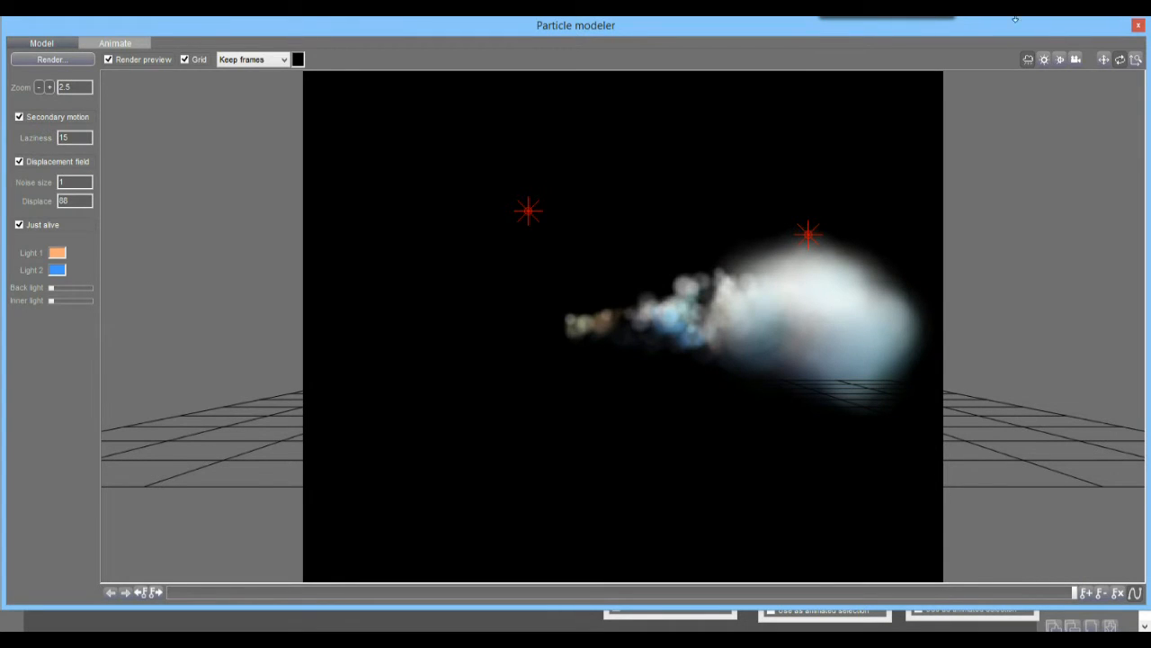
left_click(61, 63)
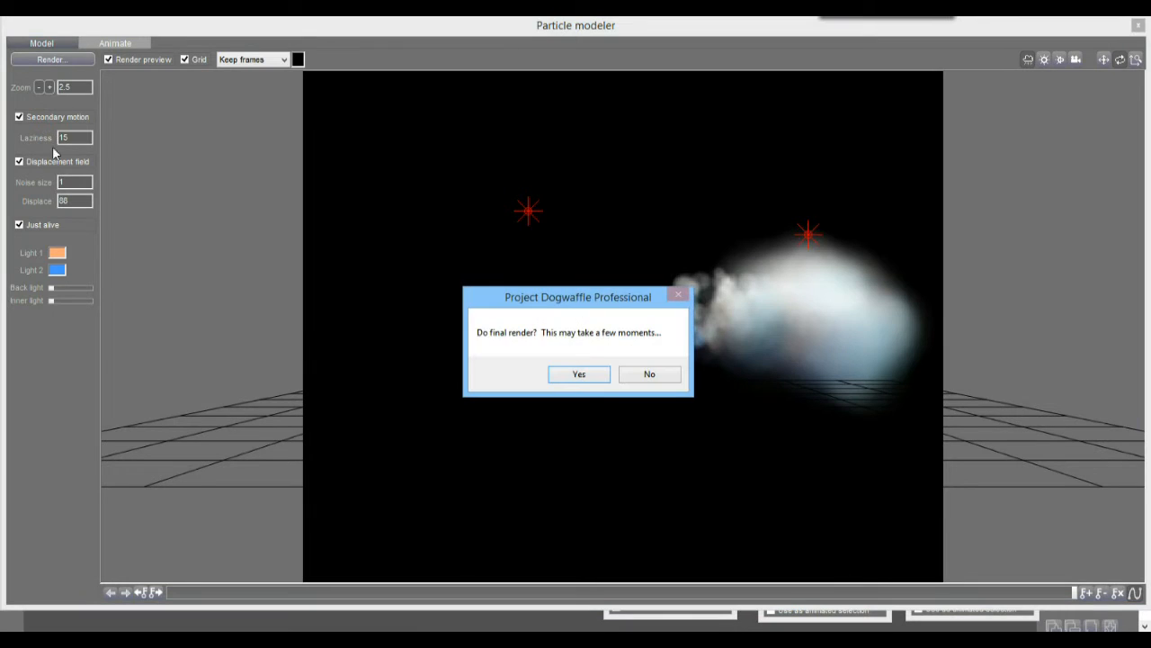
left_click(581, 378)
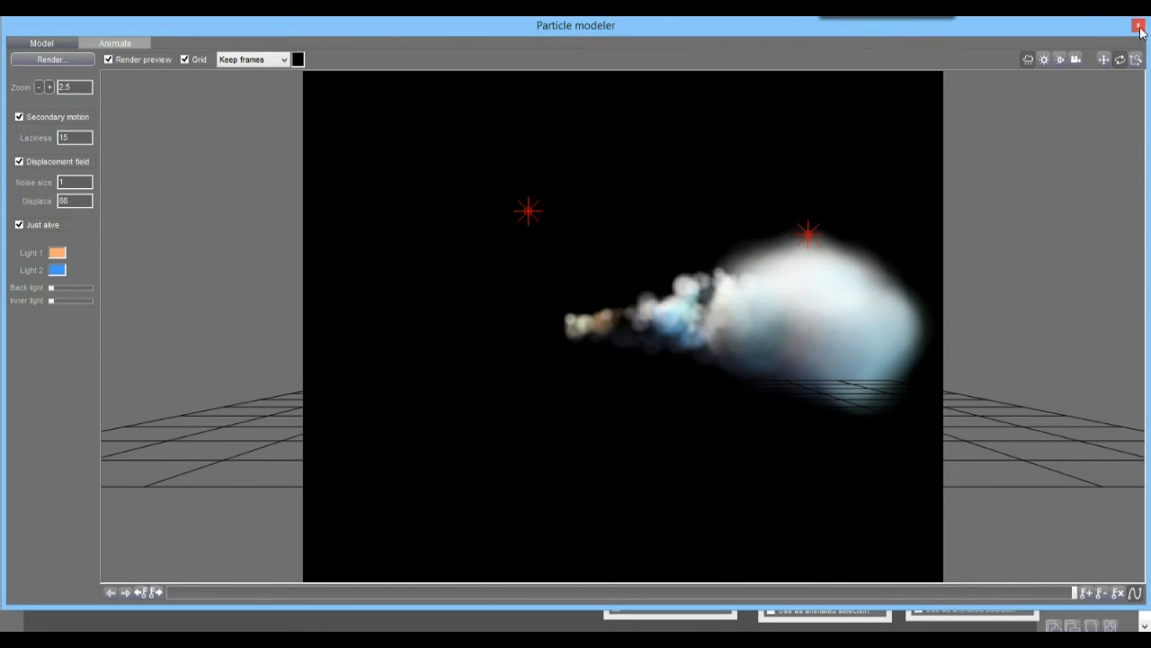
double_click(1083, 32)
left_click(1051, 50)
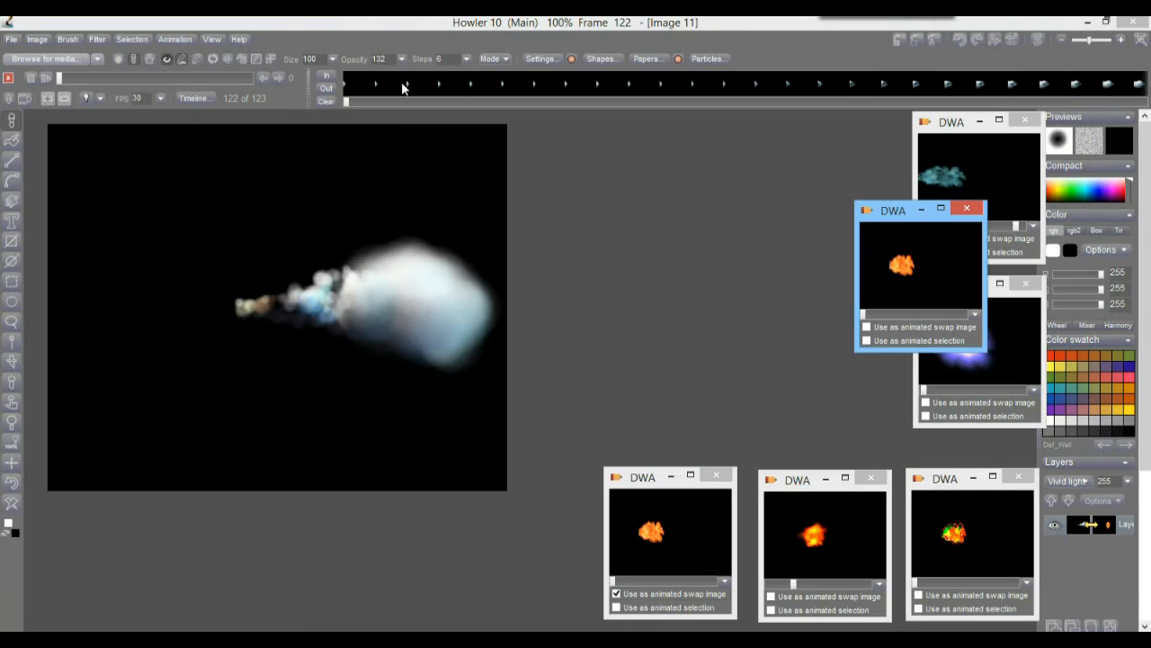
- Play back the rendered cloud animation and return it to frame 0
left_click_drag(60, 79, 34, 80)
left_click(44, 79)
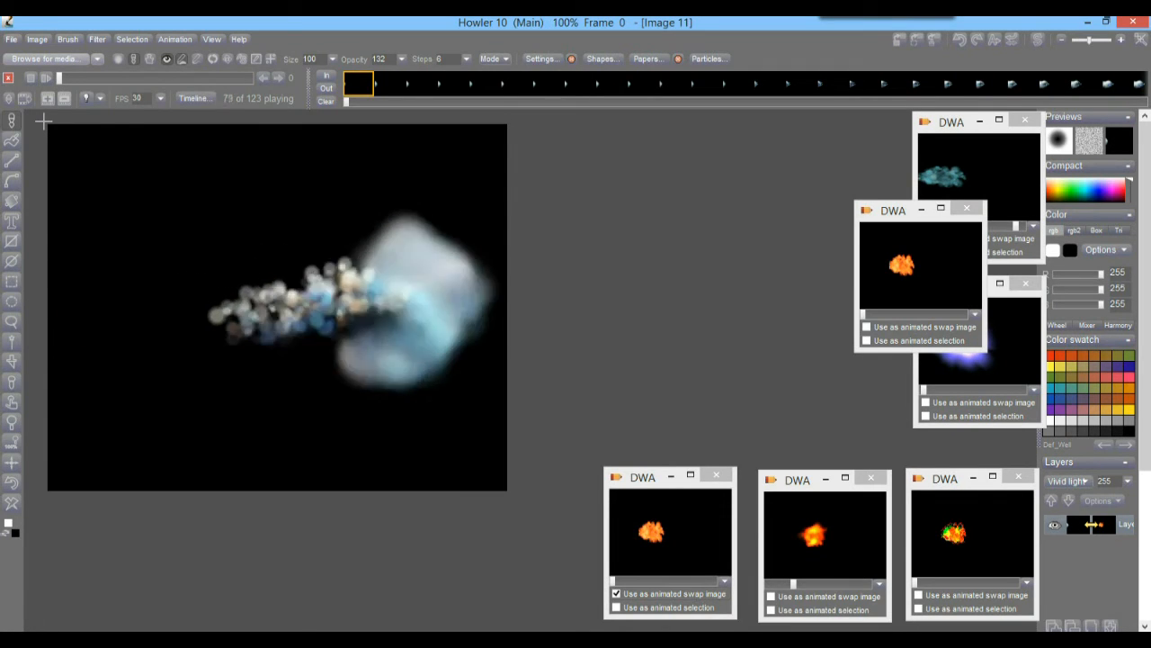
left_click_drag(103, 78, 57, 77)
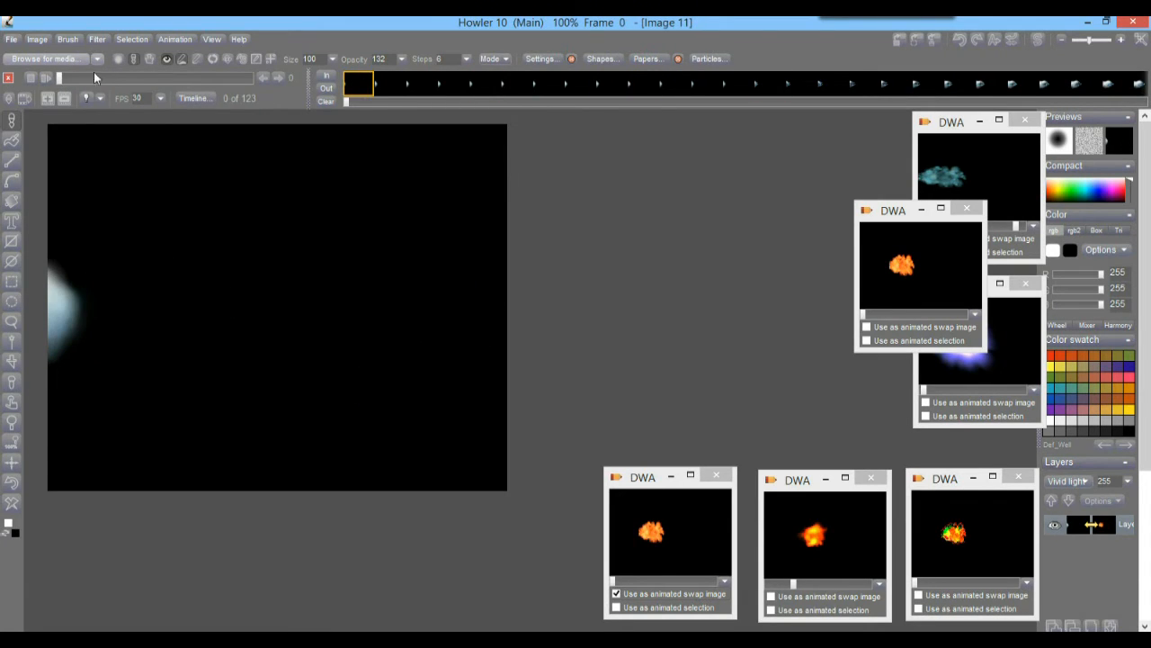
- Store the rendered animation to disc and move its DWA window beside the other stored animations
left_click(178, 40)
mouse_move(267, 98)
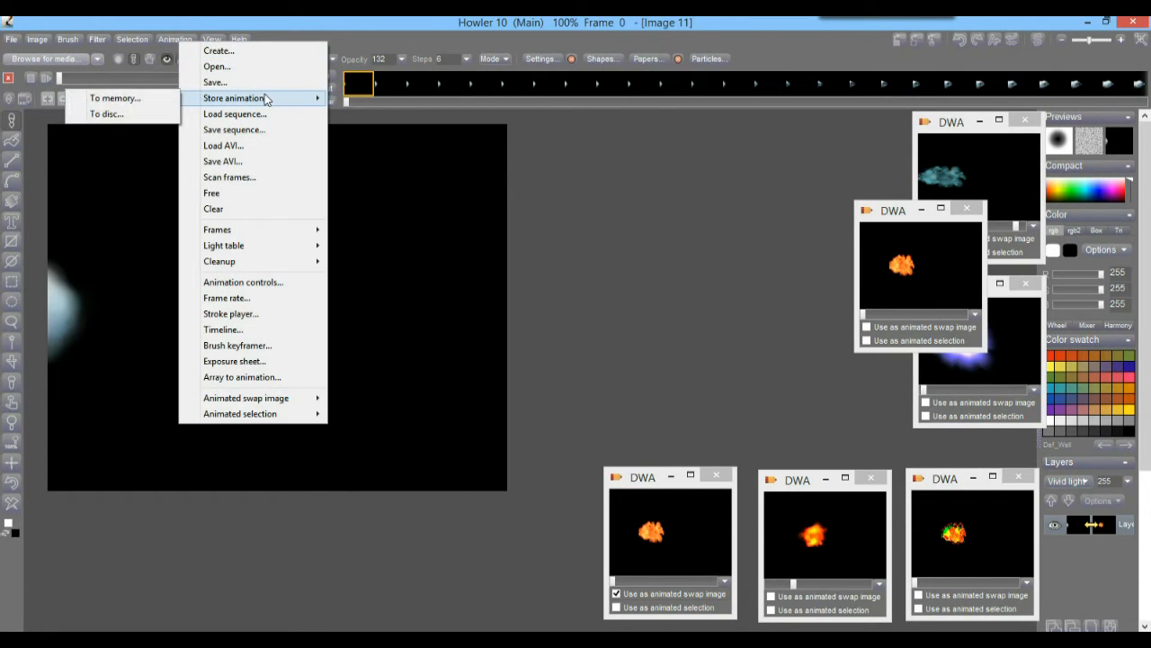
left_click(100, 115)
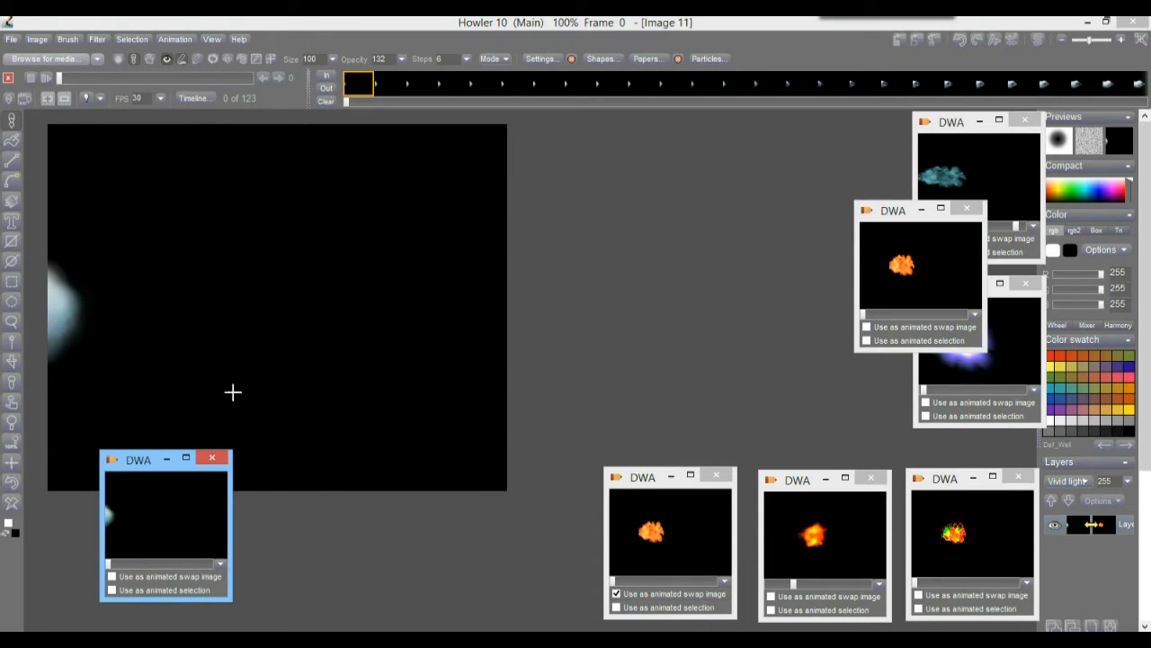
left_click_drag(131, 460, 862, 313)
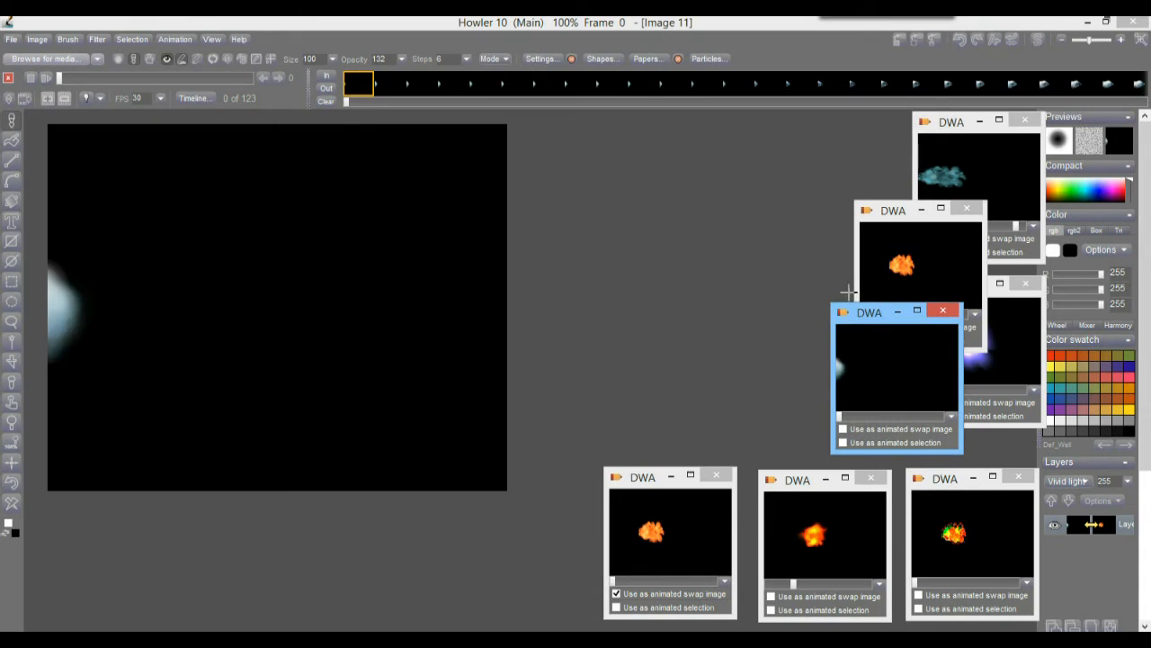
left_click(175, 39)
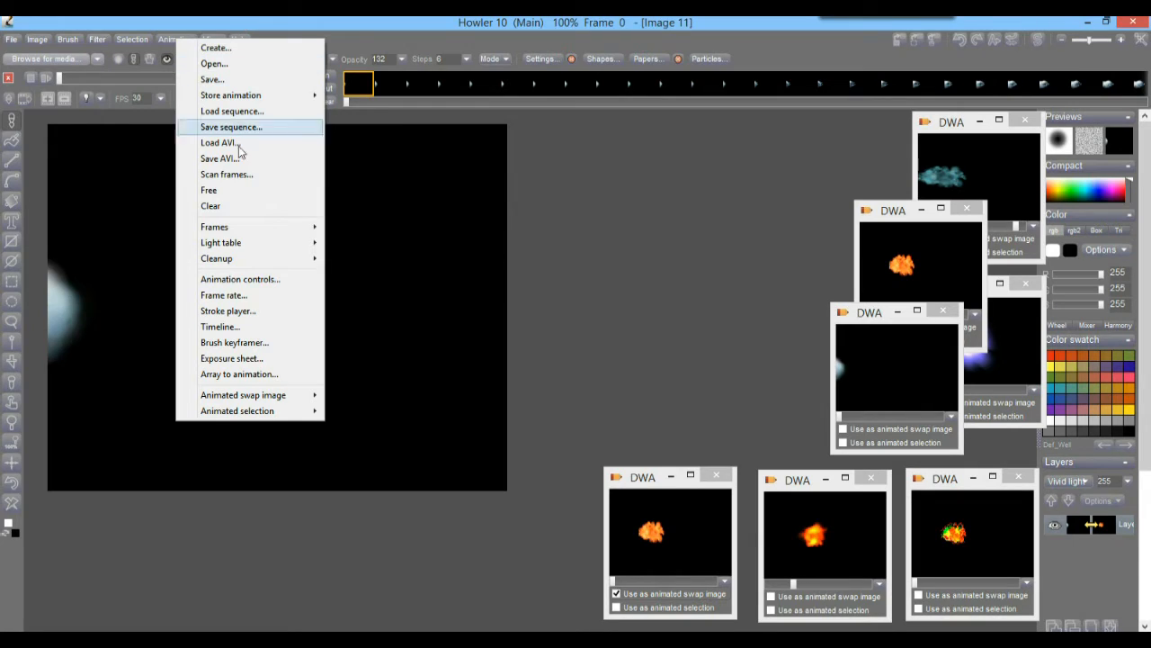
mouse_move(281, 97)
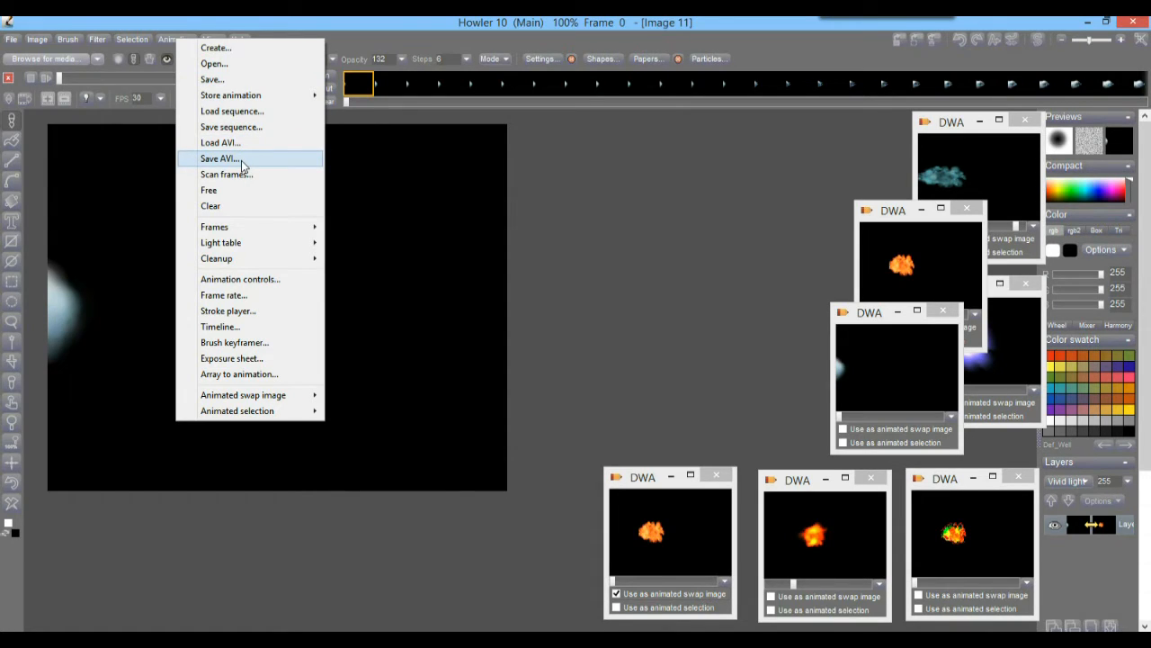
left_click(306, 25)
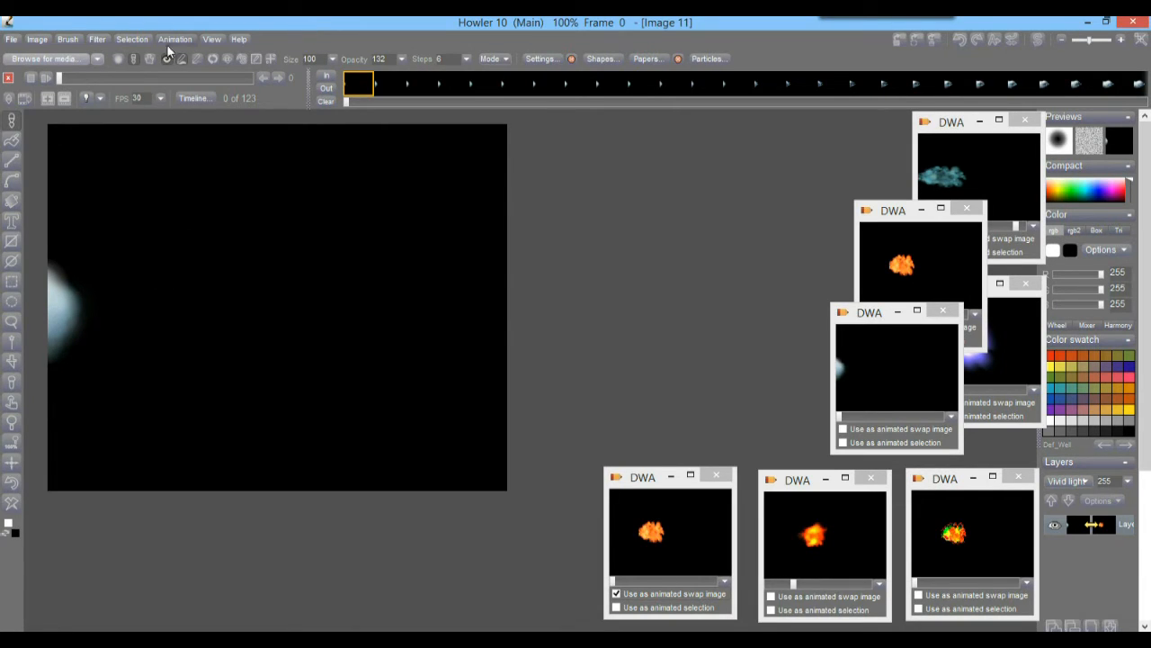
- Scrub the main animation to frame 68 and preview the stored cloud animation in its DWA window beneath the canvas
left_click_drag(60, 83, 166, 86)
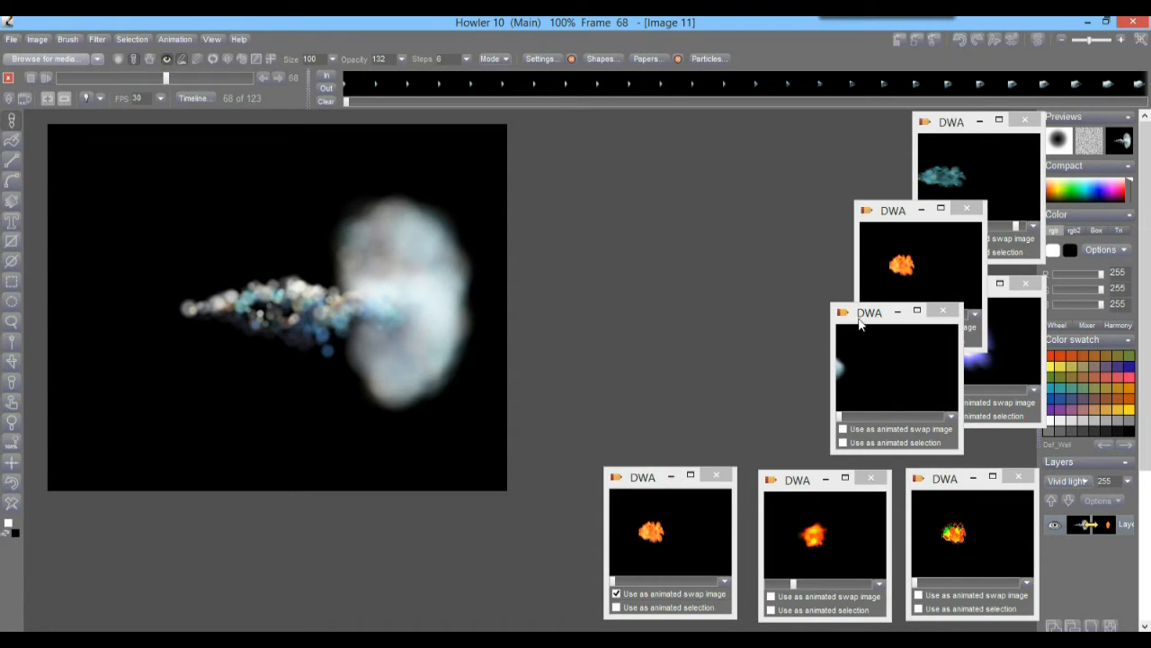
left_click_drag(868, 315, 469, 497)
left_click_drag(456, 594, 501, 601)
- Close the six older stored explosion and cloud animations and move the new cloud's DWA window clear of the canvas
left_click(716, 474)
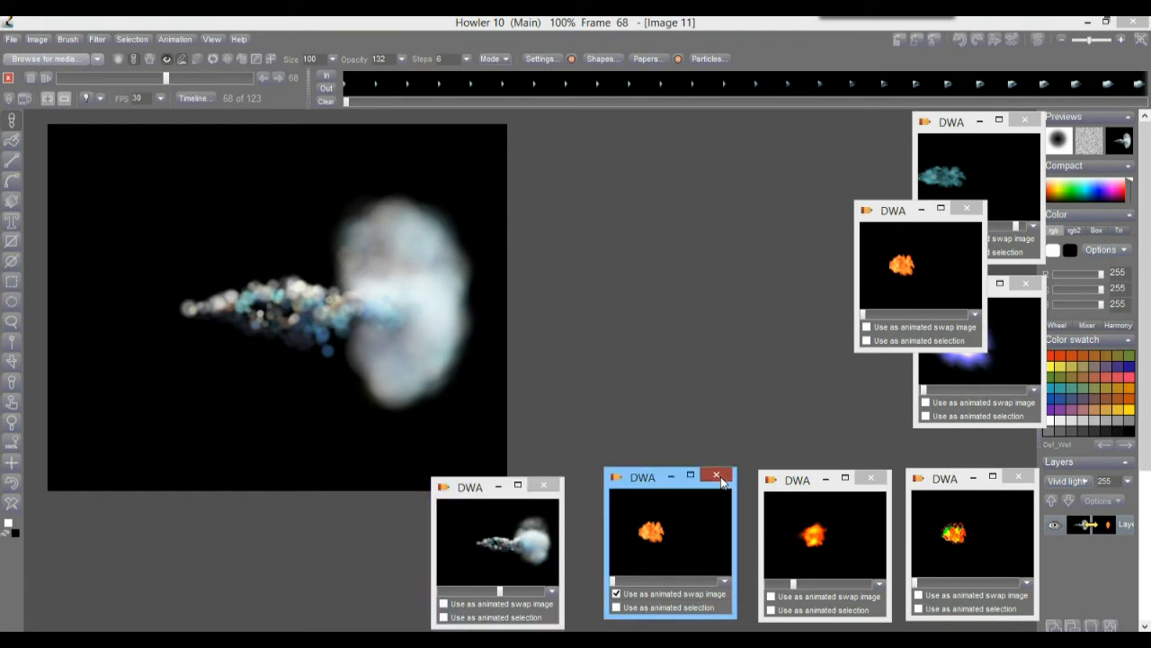
left_click(870, 477)
left_click(1017, 476)
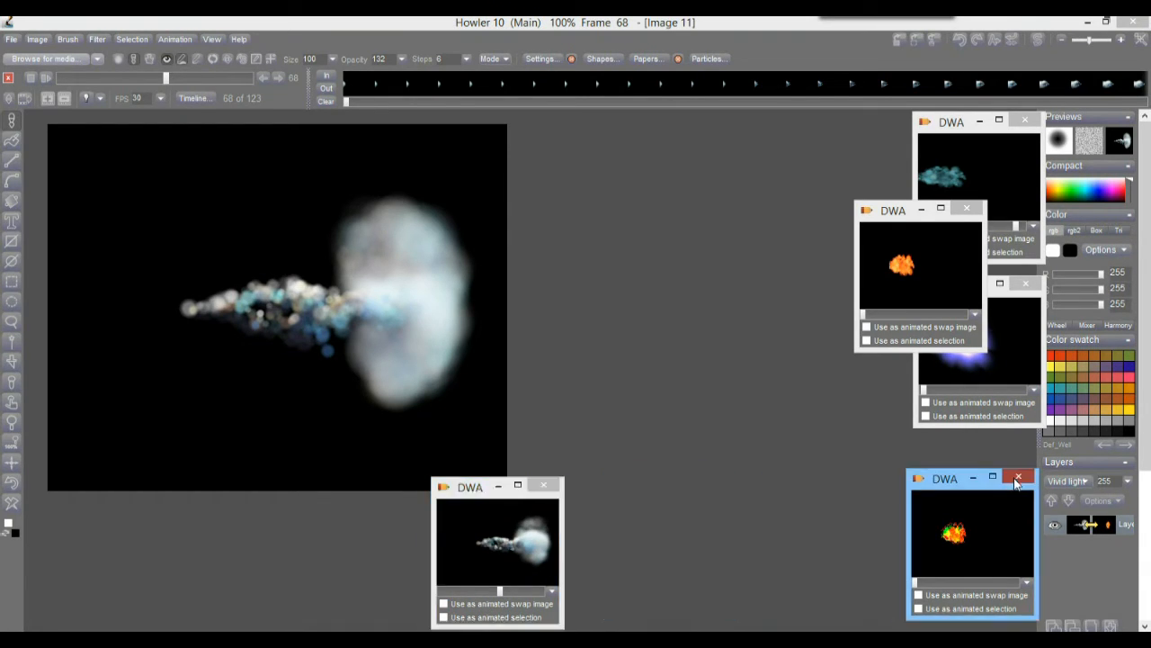
left_click(967, 208)
left_click(1025, 120)
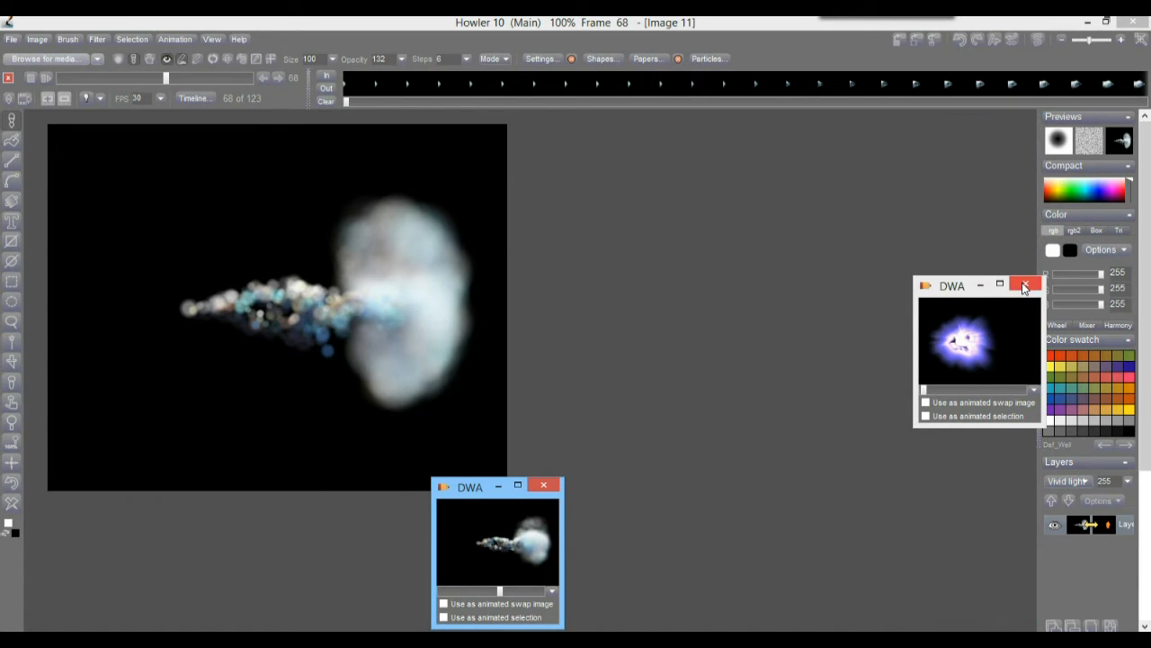
left_click(1025, 283)
left_click_drag(466, 493, 909, 465)
- Scrub through the cloud animation to check where the particles are cut off at the image edge
left_click(81, 78)
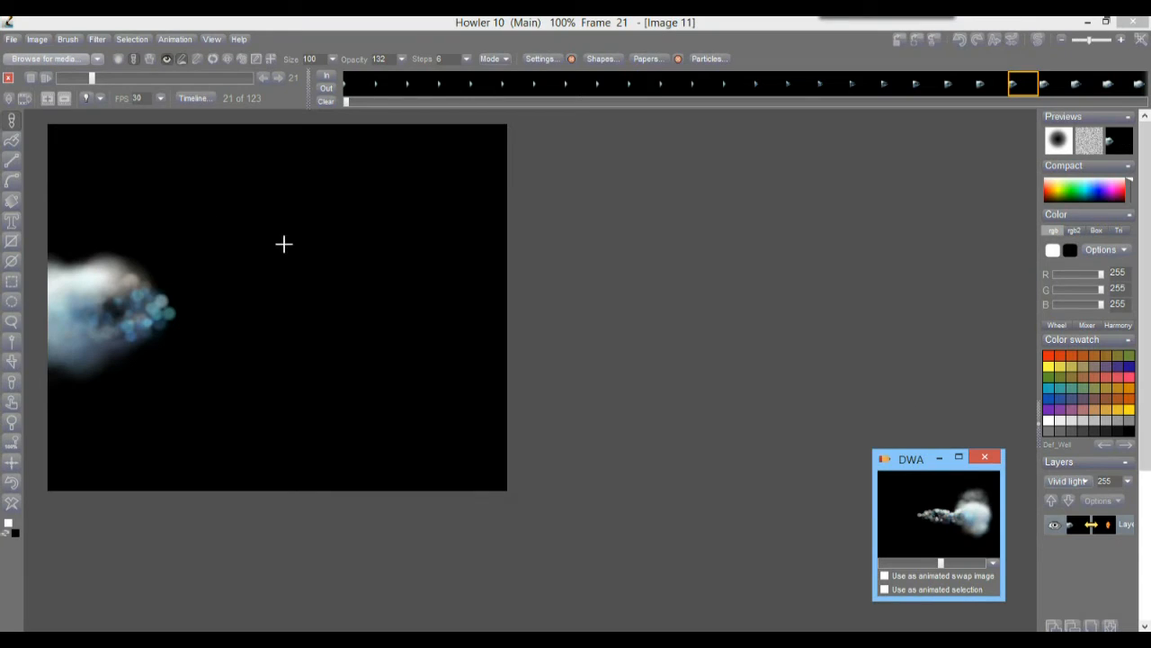
left_click_drag(143, 77, 184, 78)
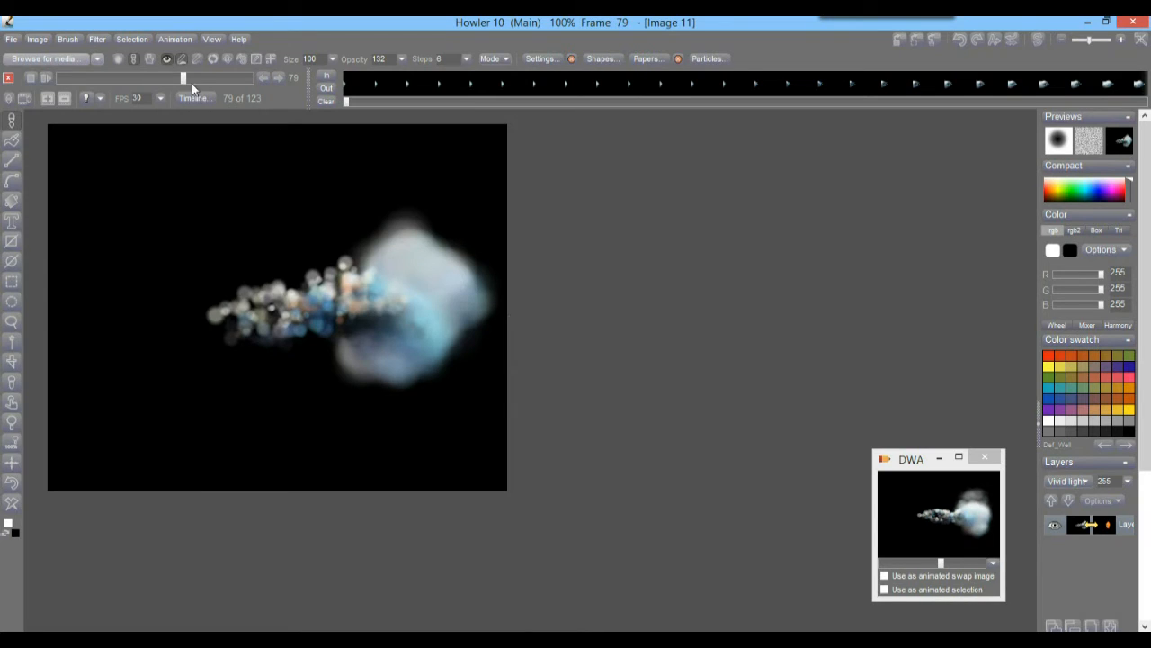
left_click_drag(195, 79, 126, 77)
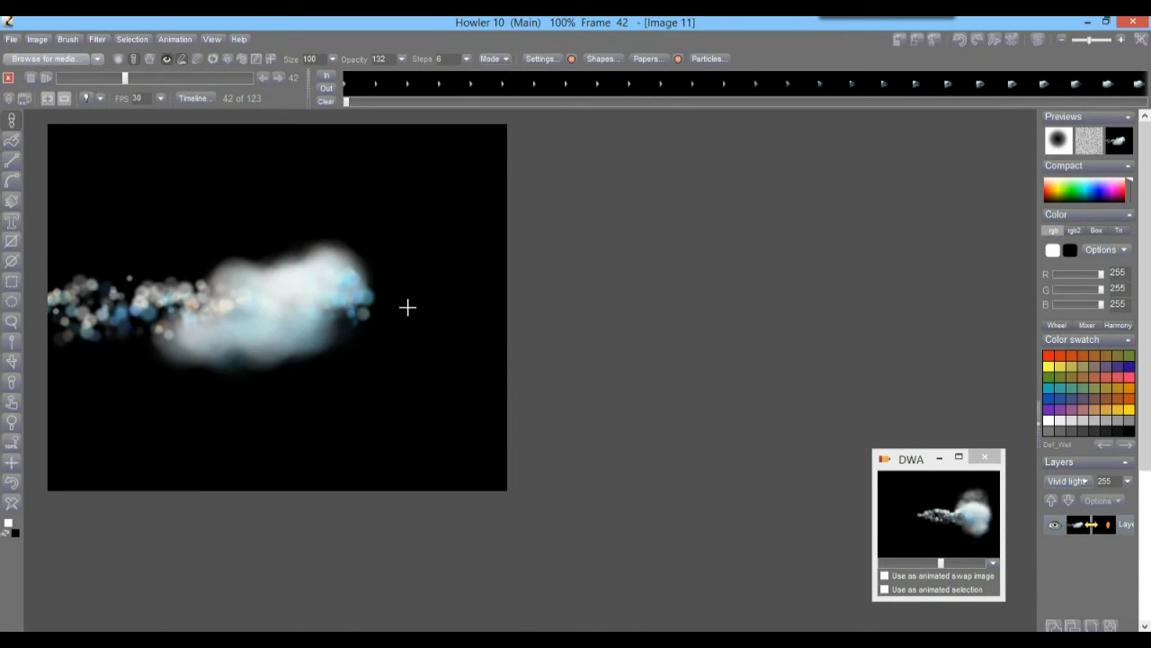
left_click_drag(125, 79, 66, 76)
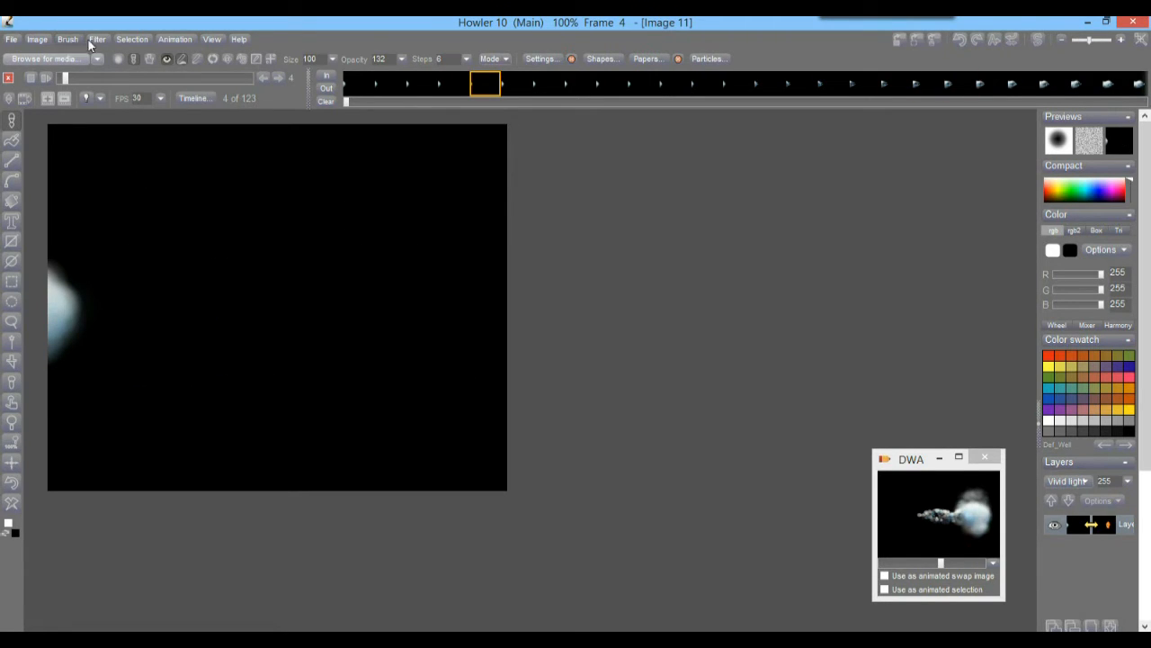
- Resize the image to 1234 by 512 with a centred anchor and scrub the widened animation to frame 49
left_click(36, 39)
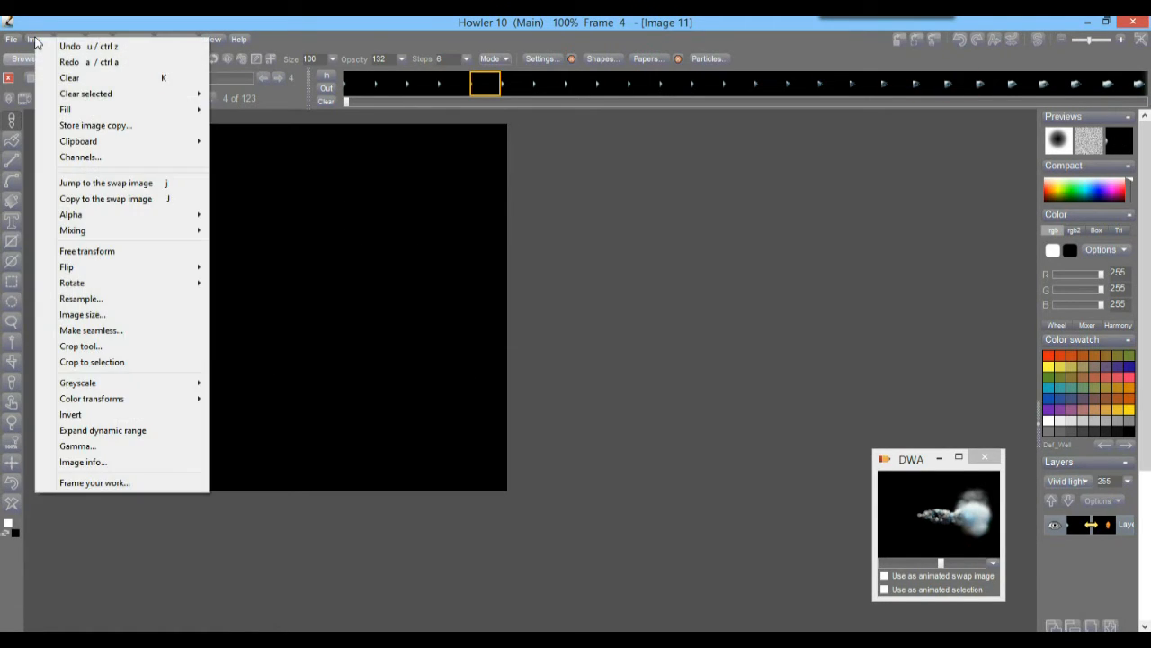
left_click(101, 316)
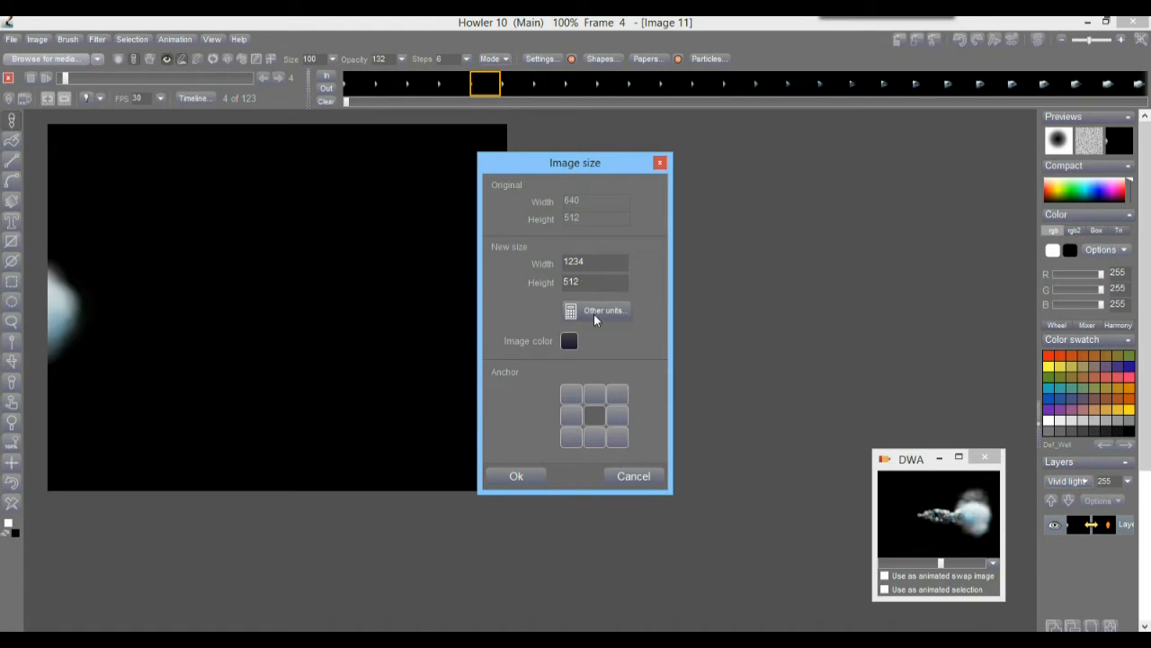
left_click(527, 476)
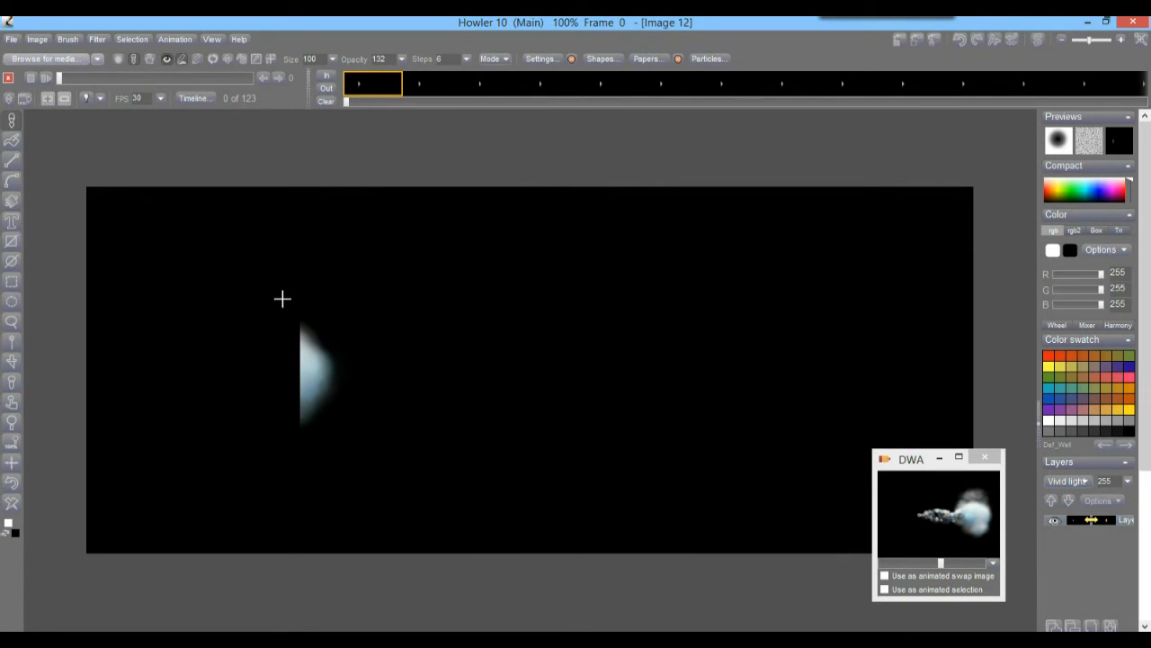
left_click(67, 78)
left_click_drag(67, 77, 136, 108)
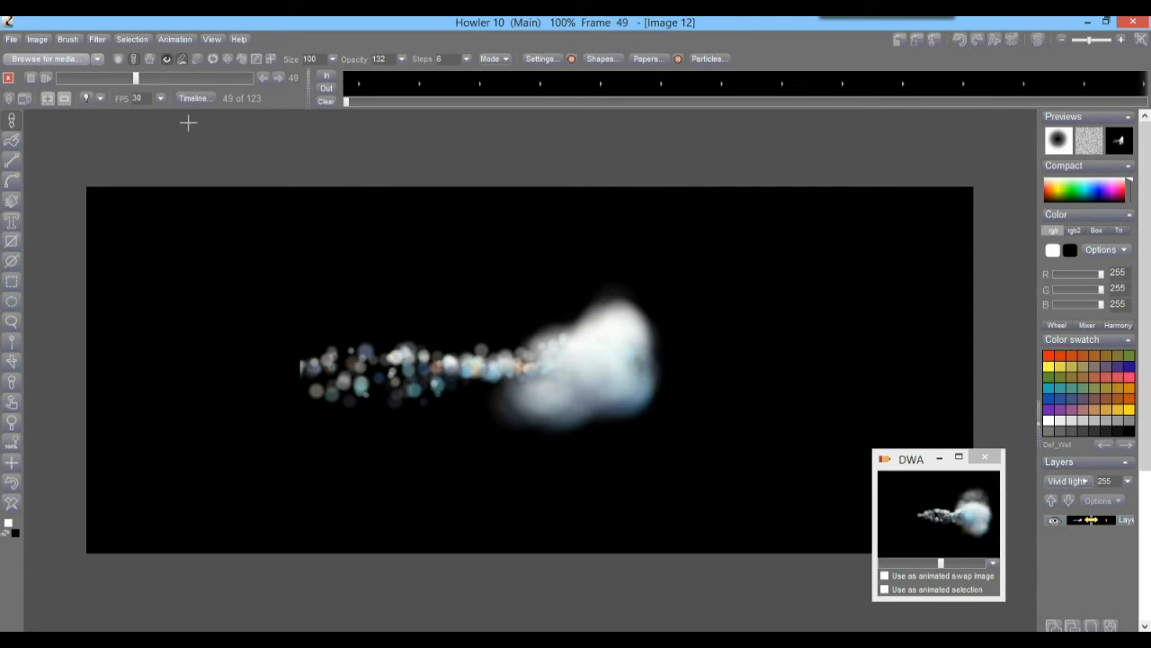
- Store the widened animation to disc, minimise the earlier stored copy and move the new DWA window near the canvas's lower edge
left_click(176, 40)
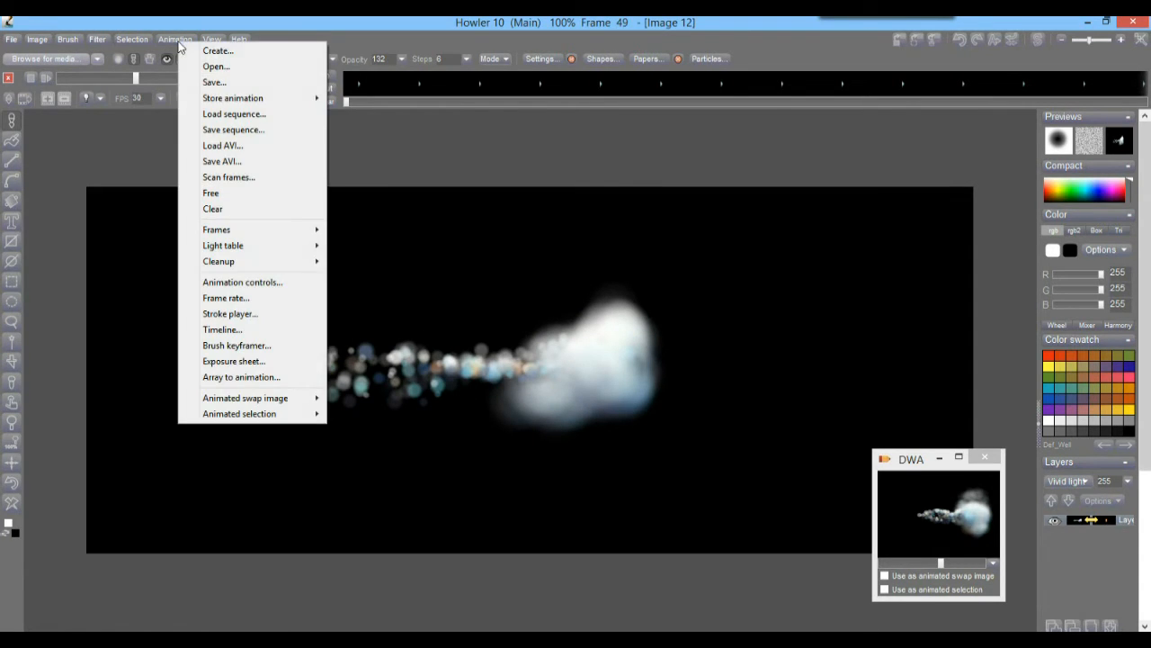
mouse_move(232, 101)
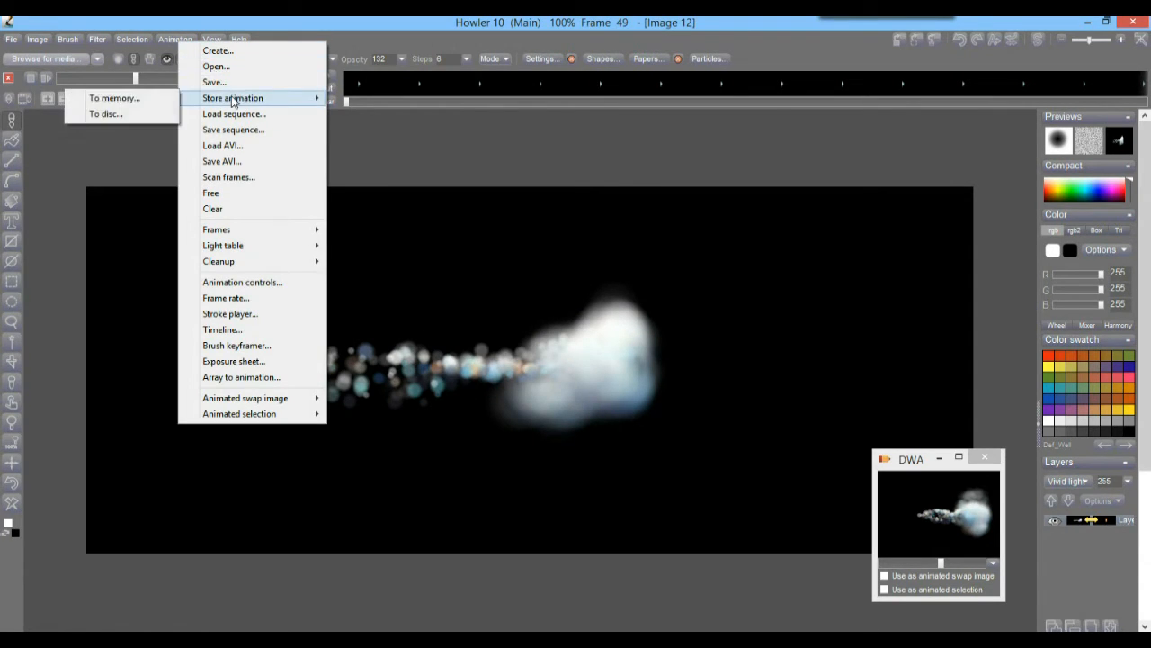
left_click(121, 114)
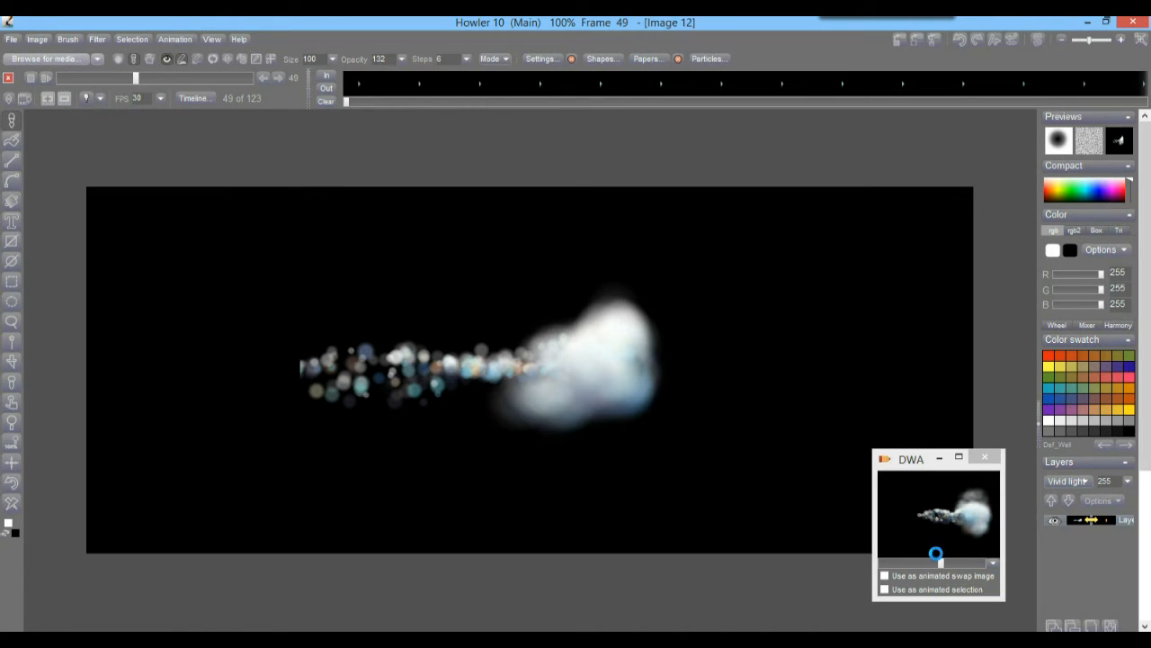
left_click(939, 458)
left_click_drag(136, 465, 790, 477)
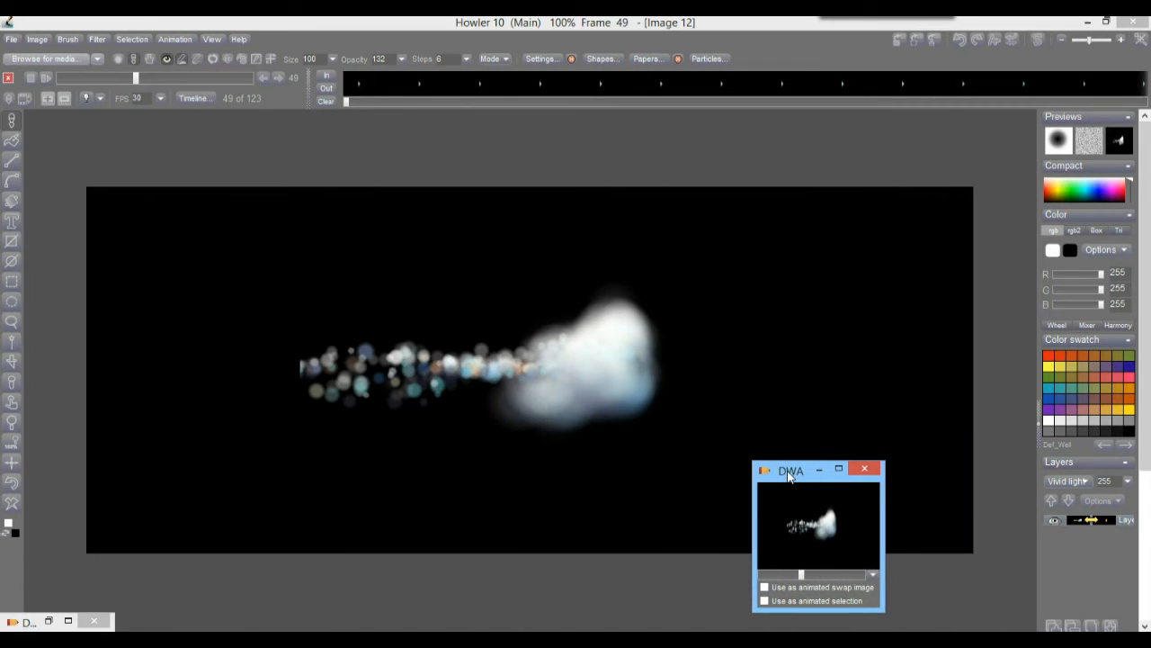
- Apply the animated Ghost filter with 5 frames to the whole animation in the Timeline editor
left_click(195, 99)
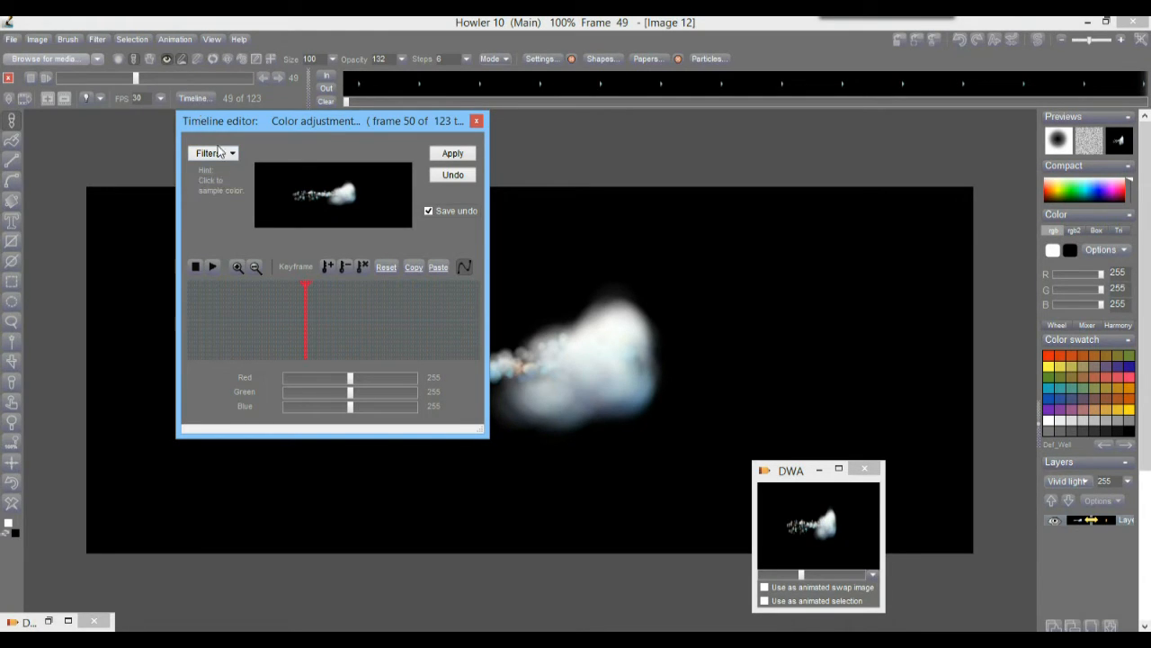
left_click(225, 155)
left_click_drag(409, 196, 410, 356)
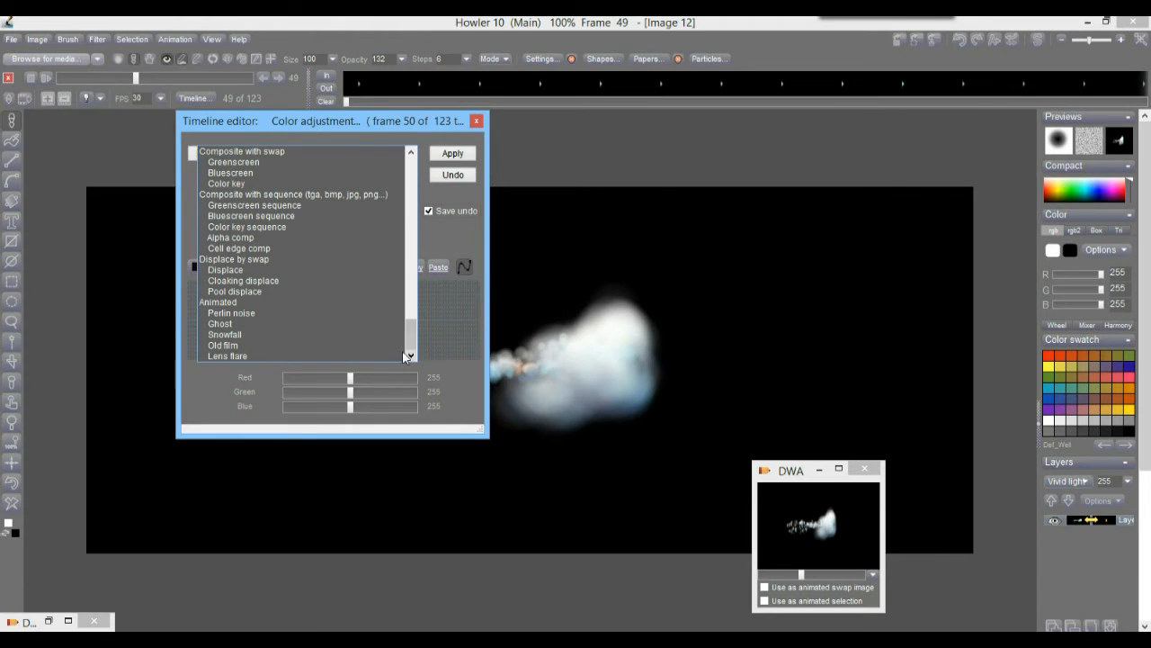
left_click(221, 324)
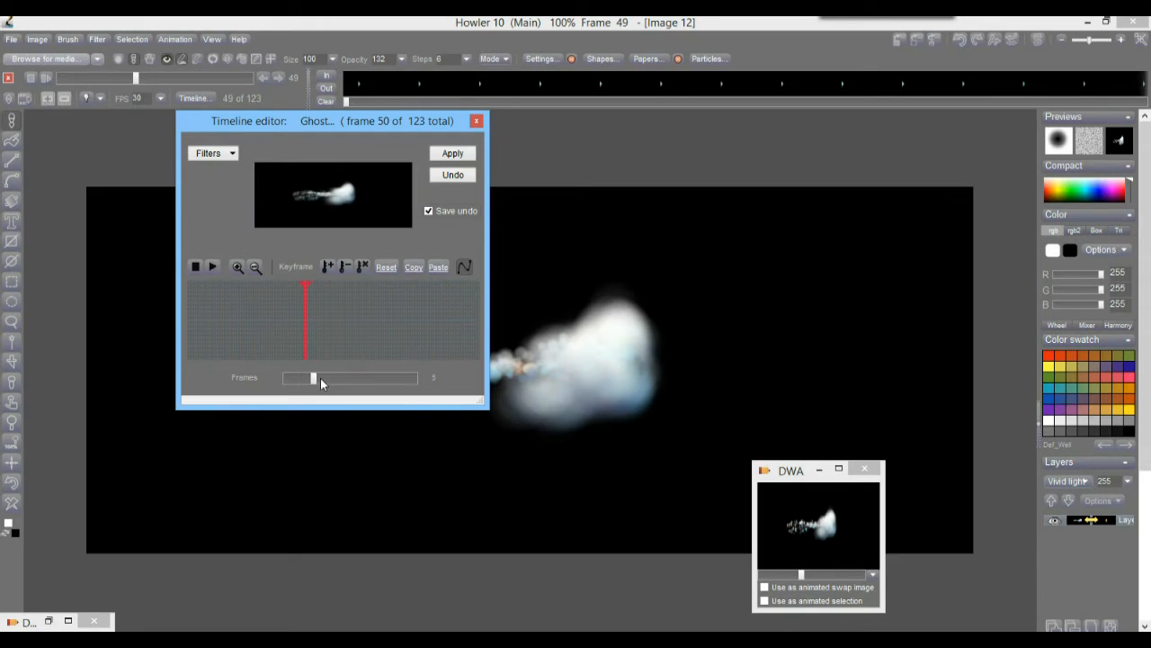
left_click(447, 155)
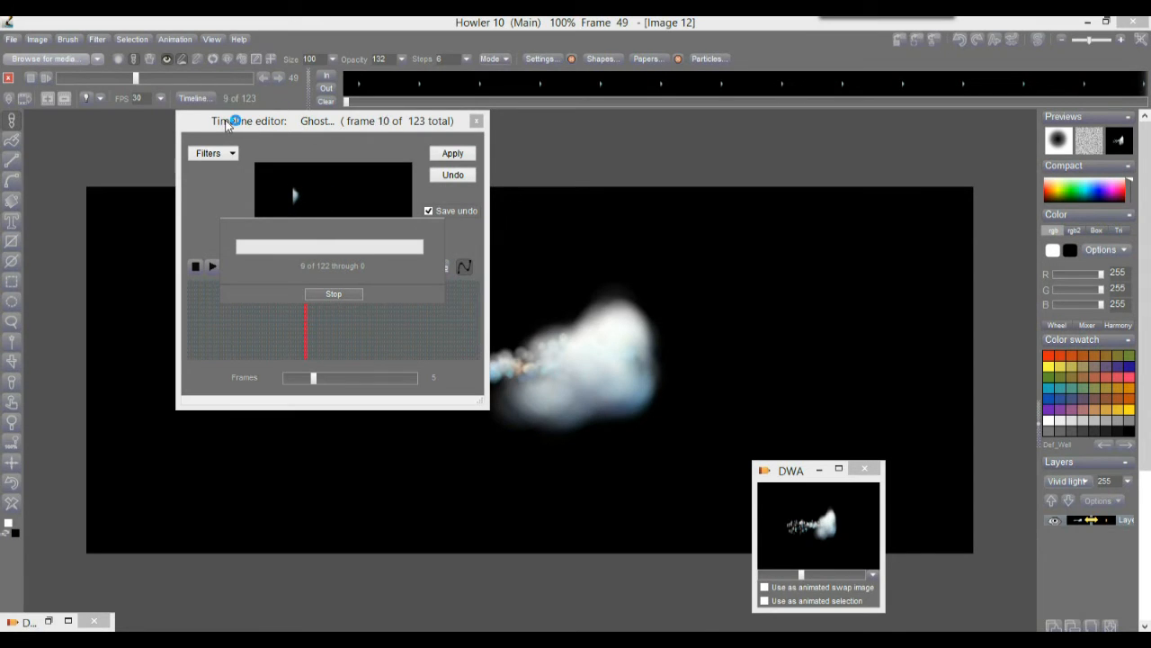
- Move the Timeline editor off the cloud and inspect the ghosted particle trail up close around frame 53
left_click_drag(224, 124, 778, 73)
left_click_drag(771, 266, 868, 277)
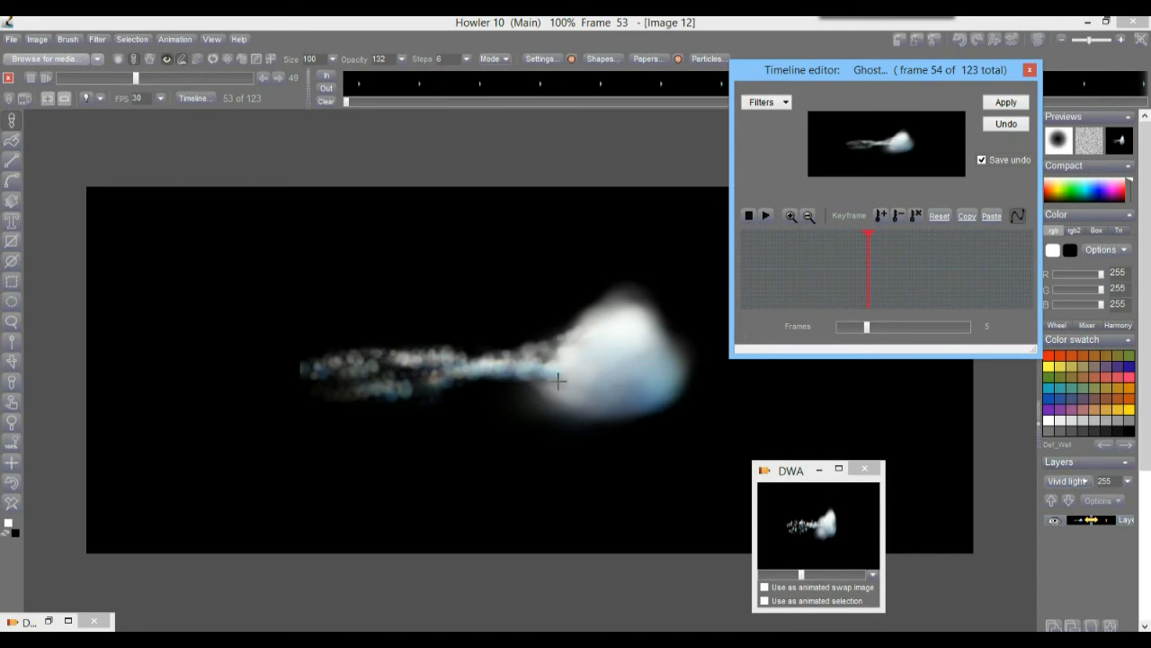
scroll(560, 385, "up", 4)
scroll(557, 429, "up", 3)
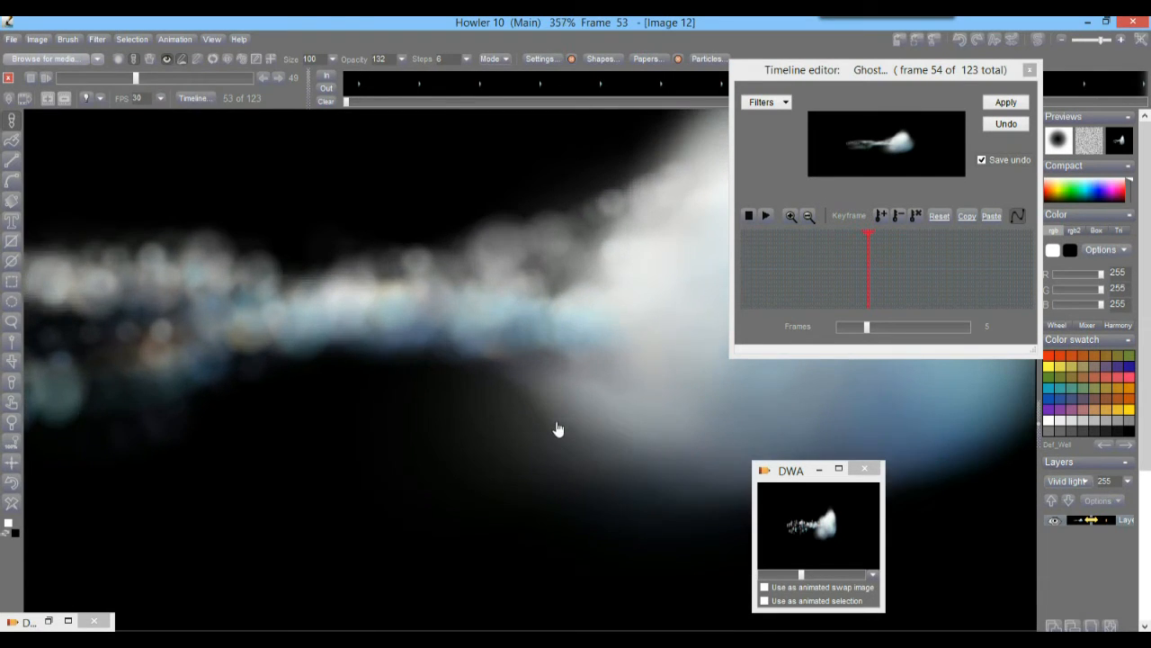
left_click_drag(815, 274, 866, 301)
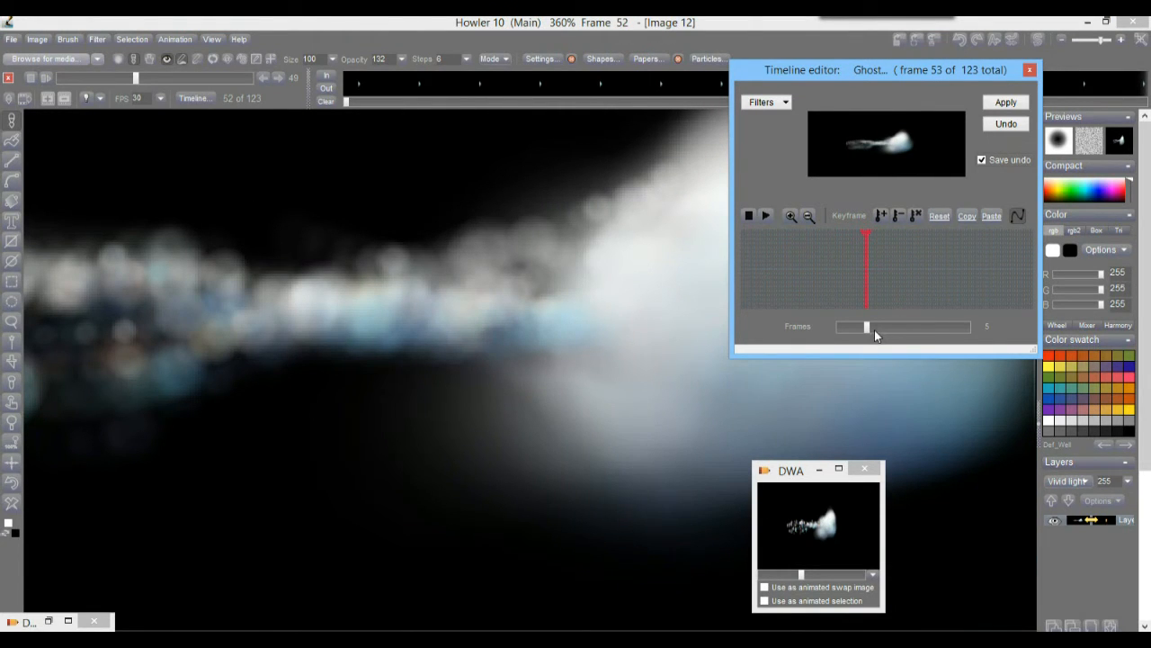
- Undo the 5-frame Ghost filter and apply it again to the whole animation with 16 frames
left_click(1007, 126)
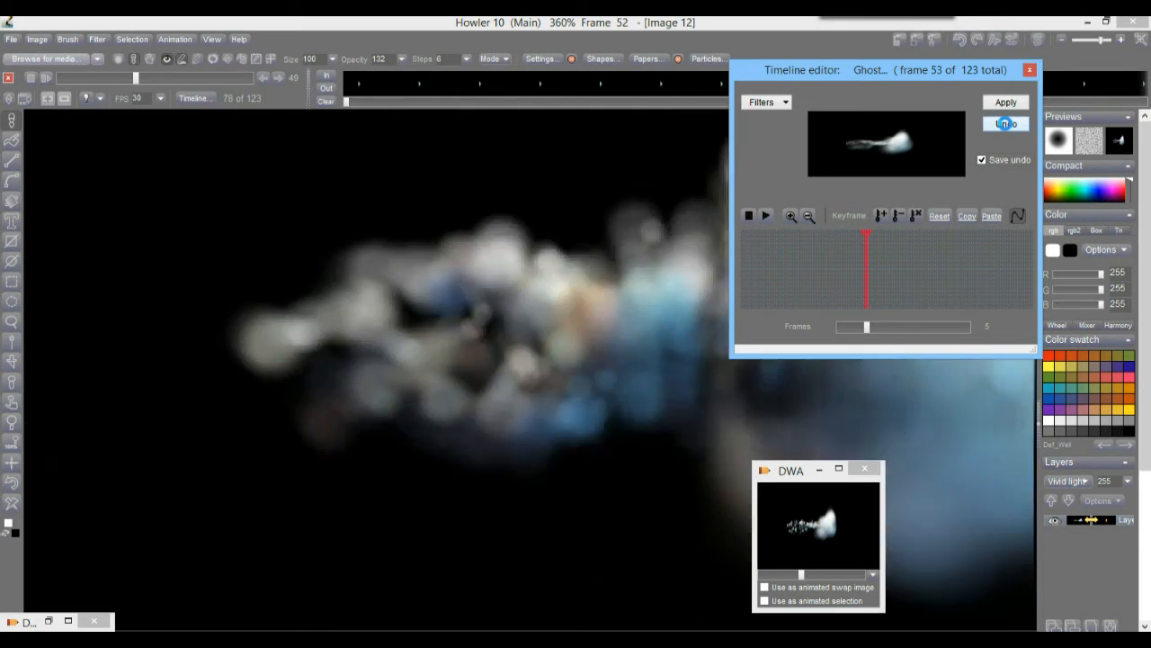
left_click(885, 275)
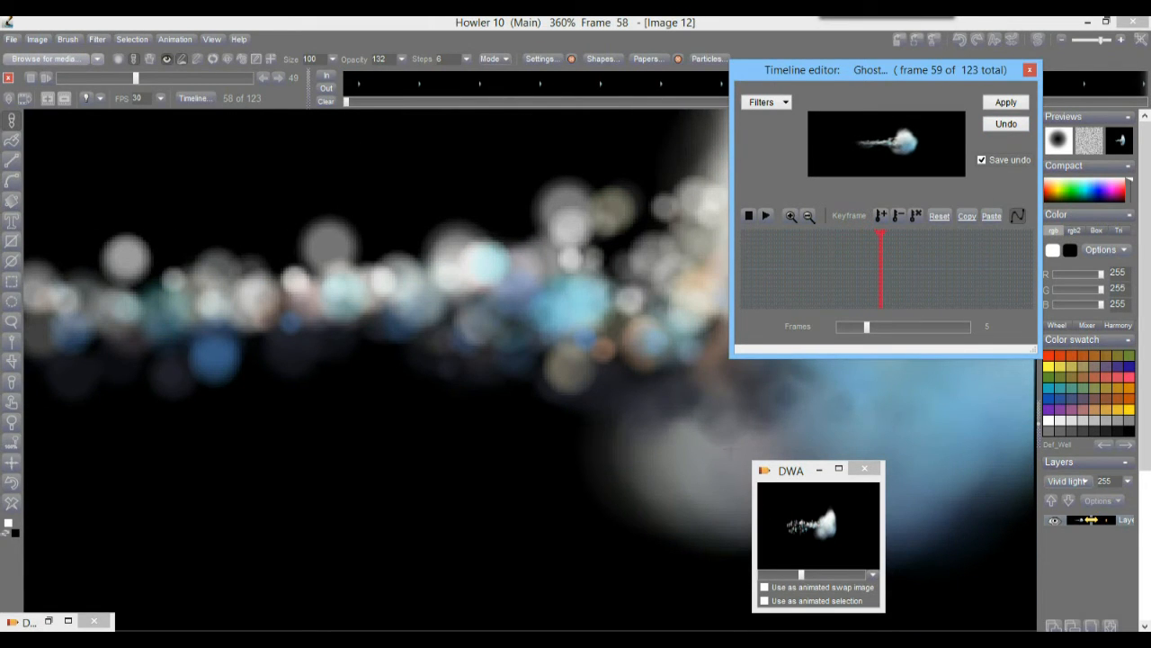
left_click_drag(900, 326, 977, 326)
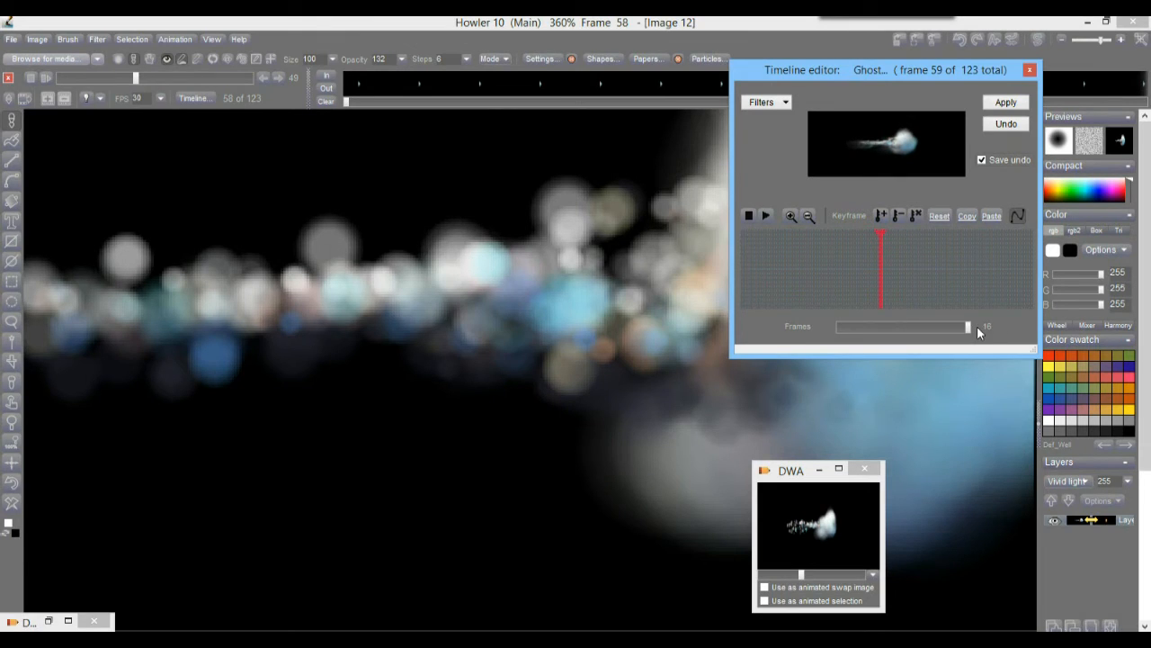
left_click(1006, 103)
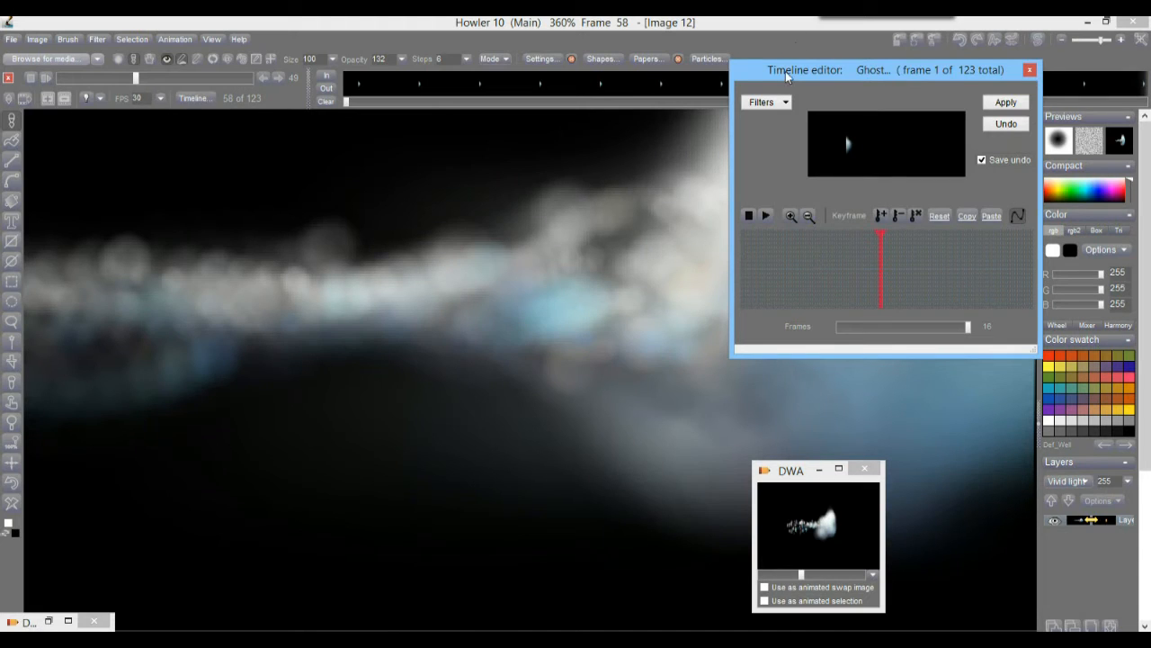
- Move the Timeline editor away from the canvas and review the 16-frame ghosted animation by playing and scrubbing to frame 83
left_click_drag(789, 69, 889, 32)
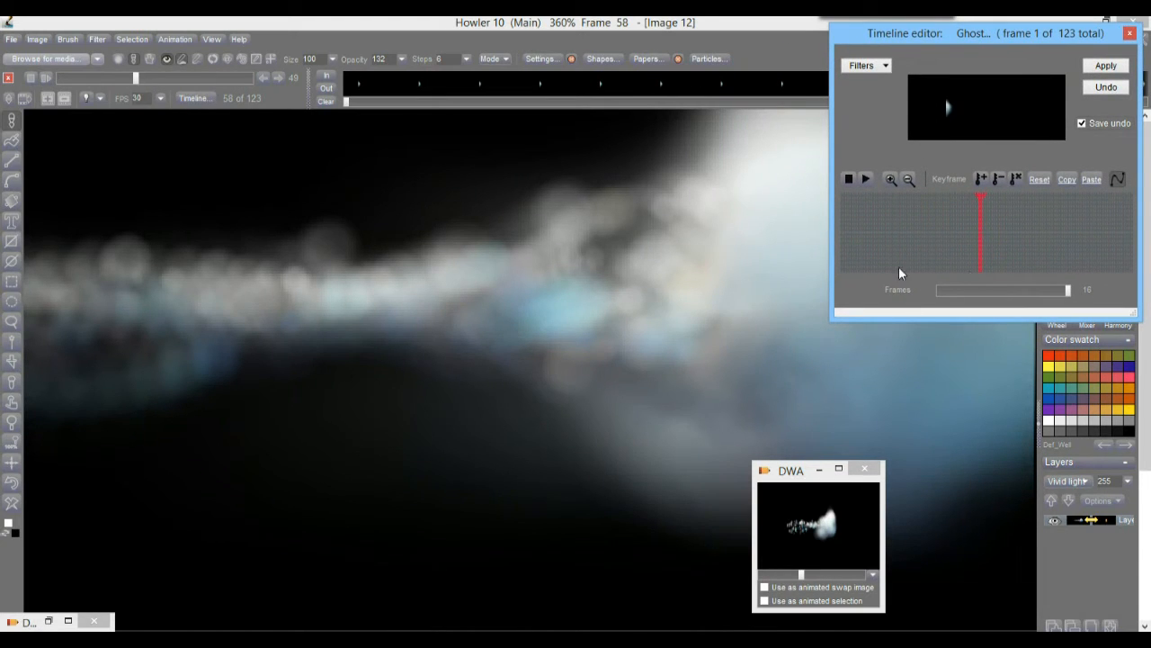
mouse_move(1015, 216)
left_mouse_down()
mouse_move(912, 232)
mouse_move(1066, 224)
mouse_move(1014, 228)
mouse_move(1007, 216)
left_mouse_up()
left_click_drag(146, 81, 161, 83)
left_click_drag(742, 414, 617, 409)
left_click_drag(798, 385, 600, 362)
left_click_drag(76, 79, 45, 81)
left_click(44, 76)
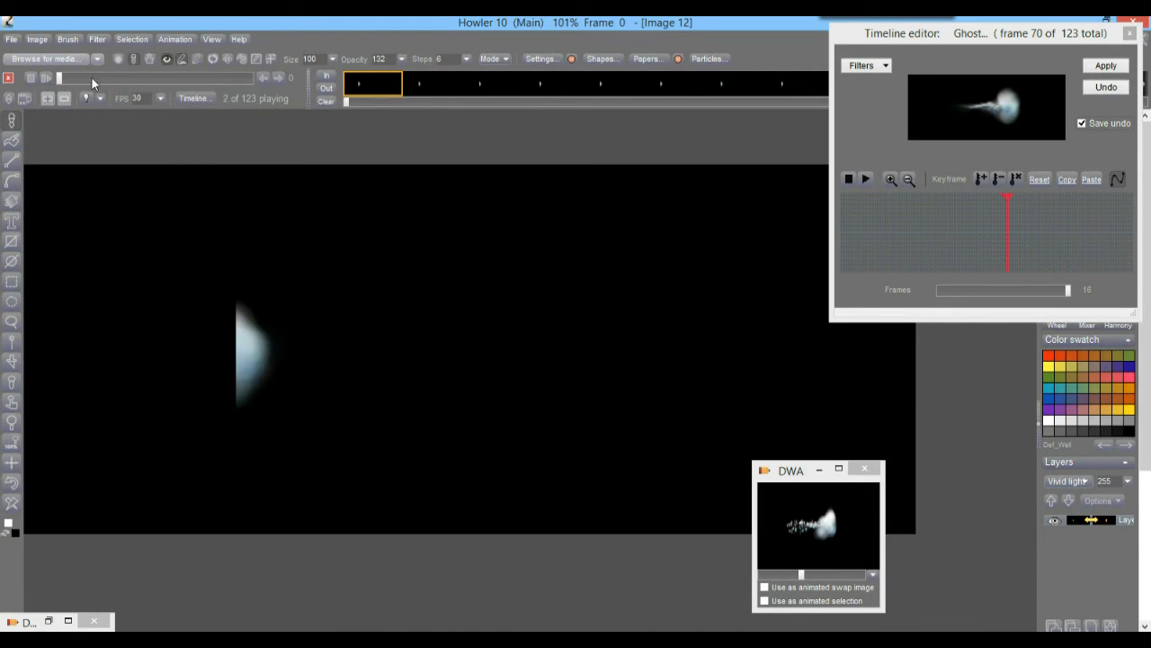
mouse_move(57, 77)
left_mouse_down()
mouse_move(227, 78)
mouse_move(189, 77)
left_mouse_up()
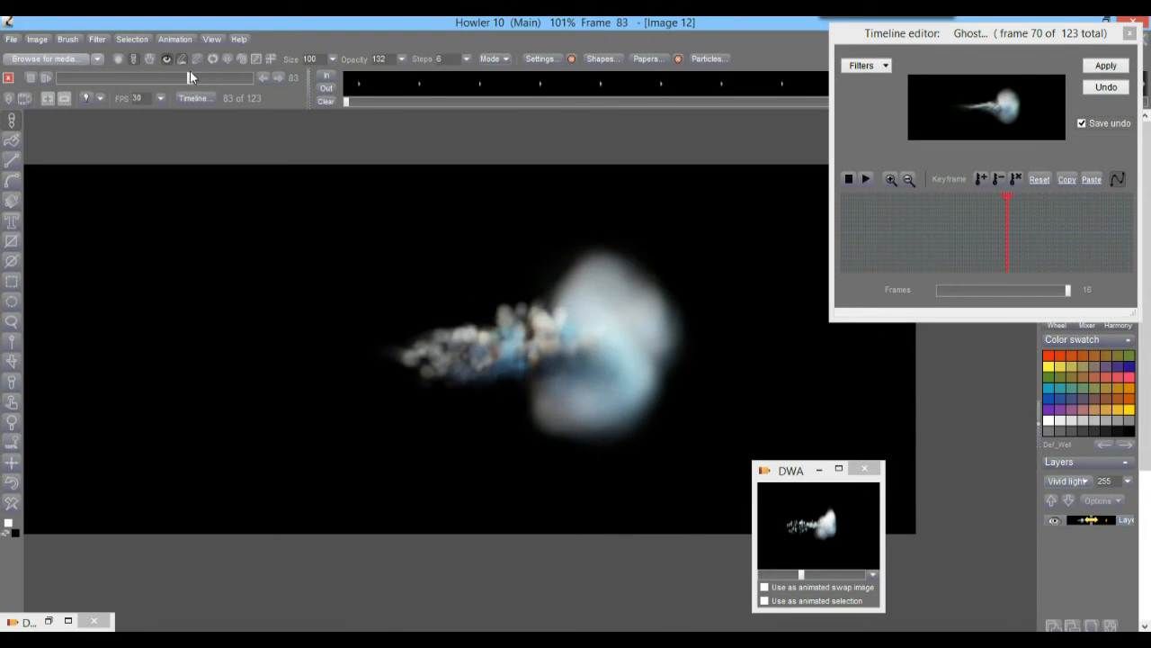
left_click(98, 41)
mouse_move(134, 68)
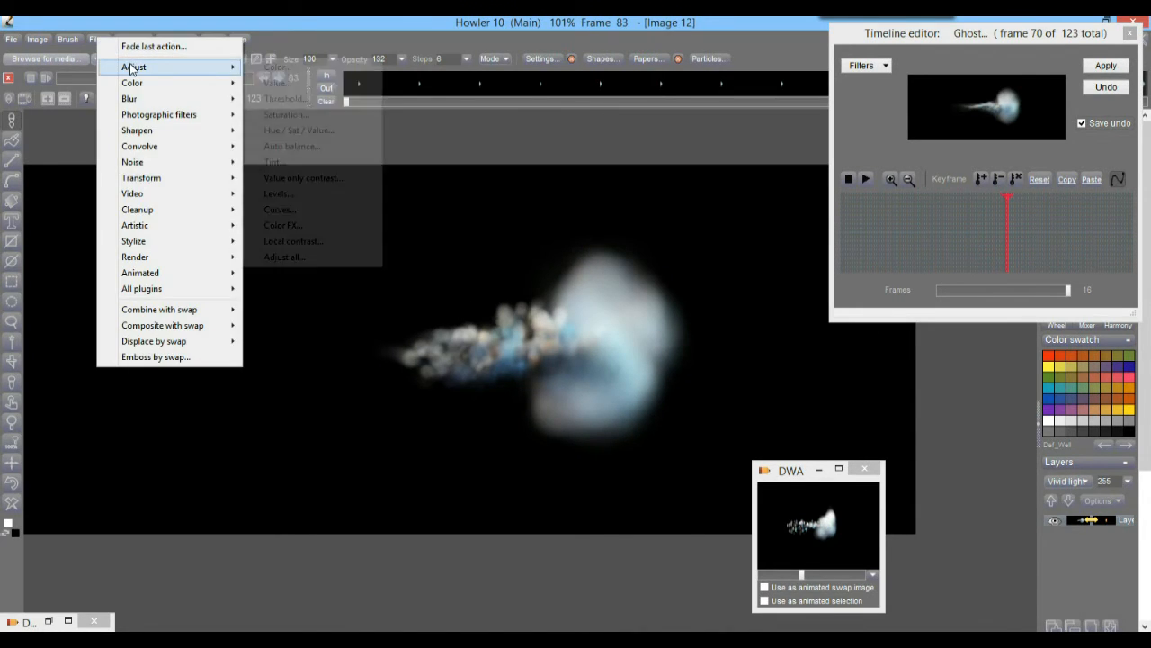
left_click(277, 83)
mouse_move(687, 286)
left_mouse_down()
mouse_move(653, 289)
mouse_move(680, 287)
left_mouse_up()
left_click_drag(579, 233, 247, 123)
mouse_move(349, 189)
left_mouse_down()
mouse_move(306, 191)
mouse_move(350, 191)
left_mouse_up()
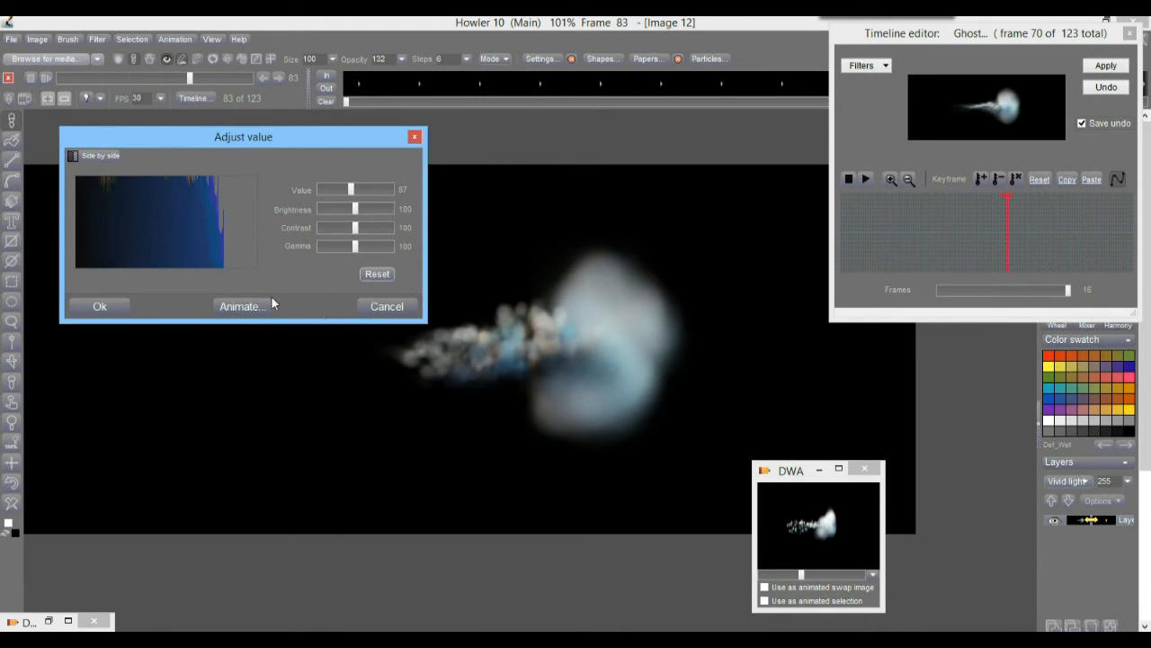
left_click(399, 308)
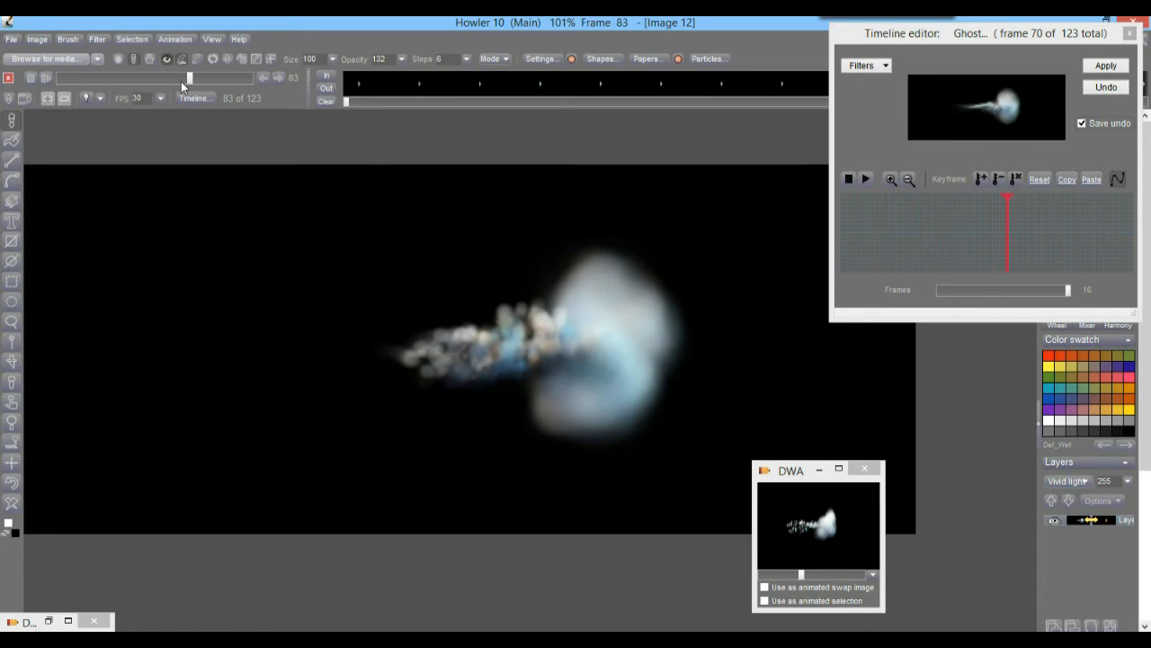
- Store the ghosted animation to disc from frame 56 and place its DWA window beside the earlier stored copy
left_click_drag(187, 77, 147, 75)
left_click(169, 40)
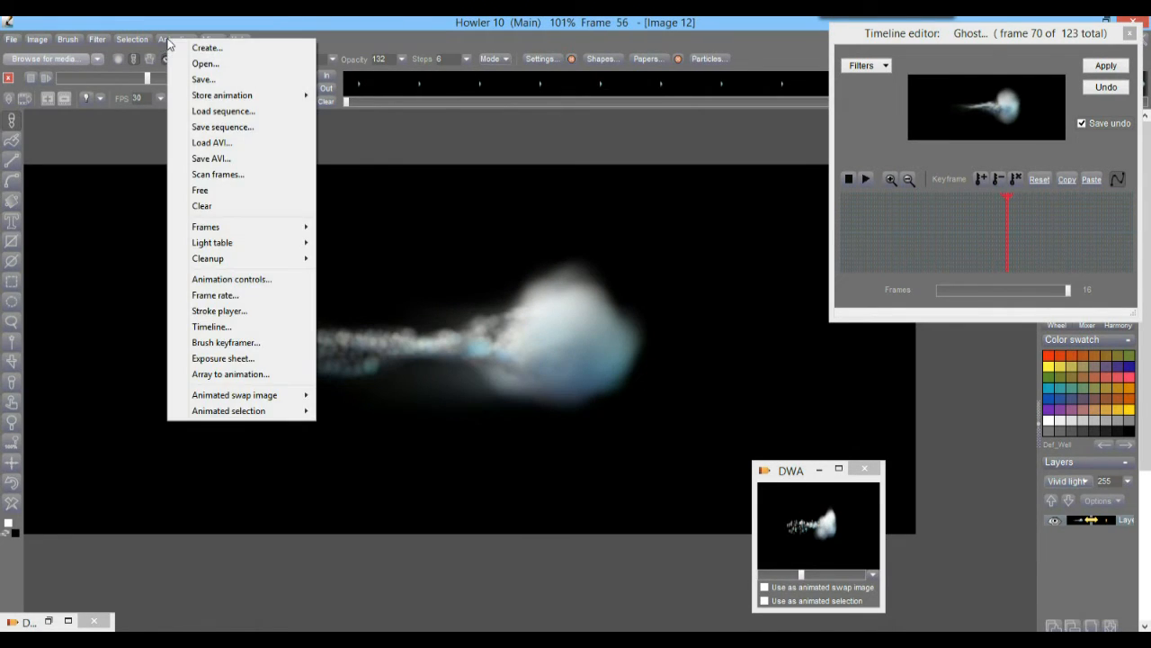
mouse_move(273, 96)
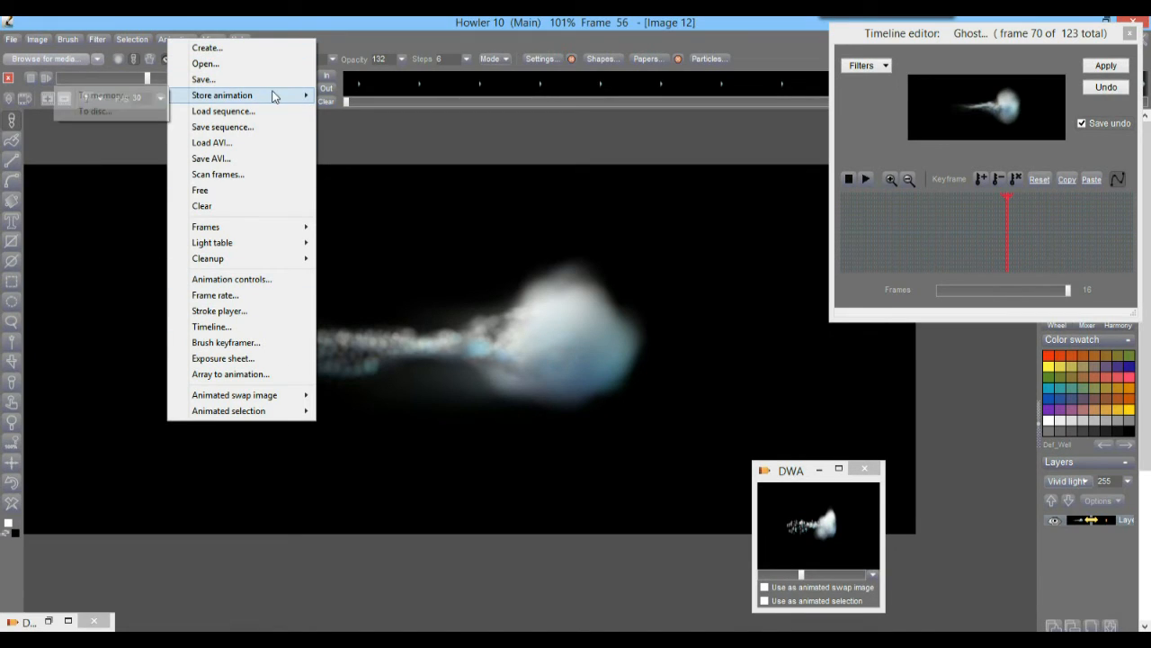
left_click(99, 111)
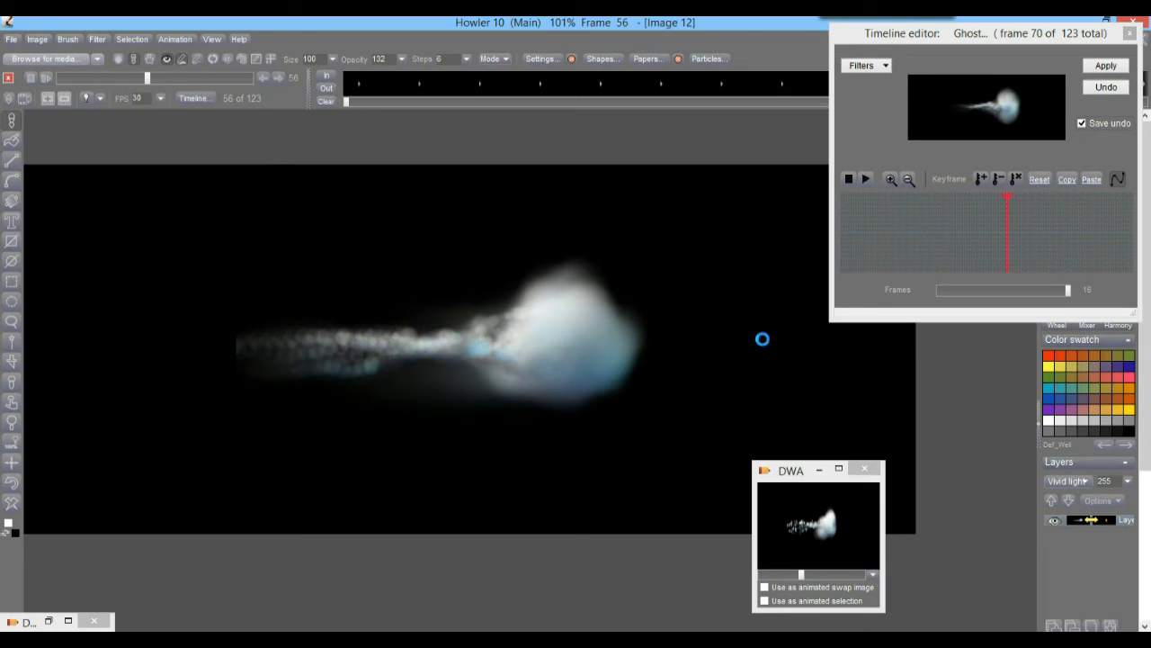
left_click_drag(139, 461, 692, 504)
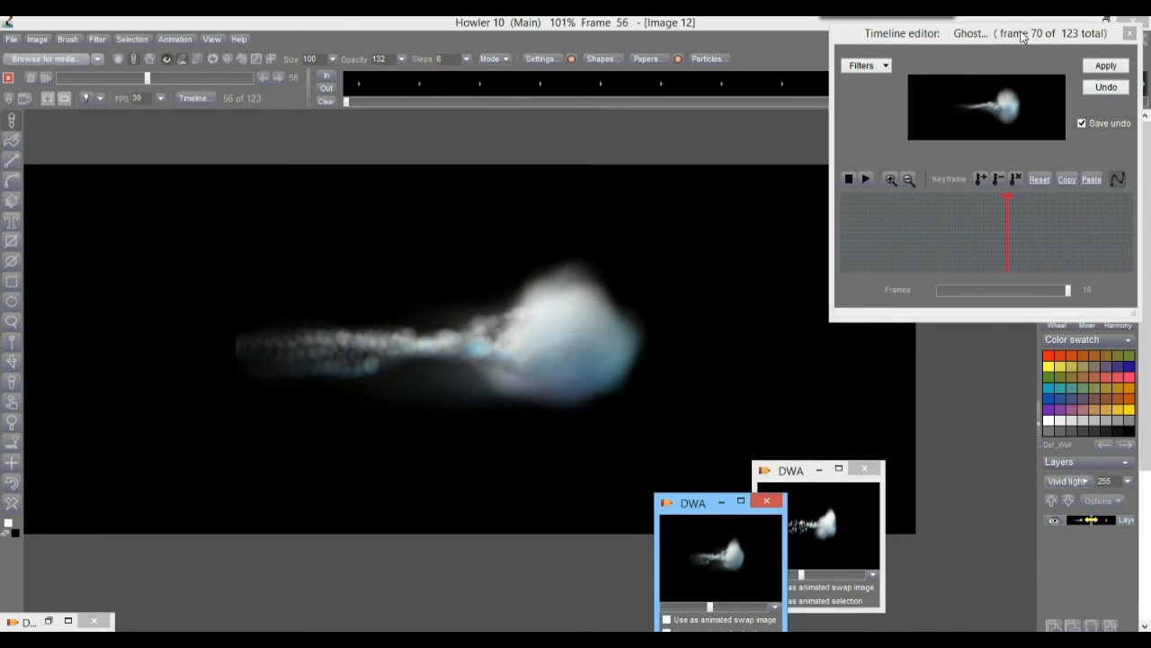
- Switch the Timeline editor to the Motion blur filter, raise the length to 64 and preview it around frame 64
left_click(866, 66)
left_click_drag(1064, 244, 1073, 127)
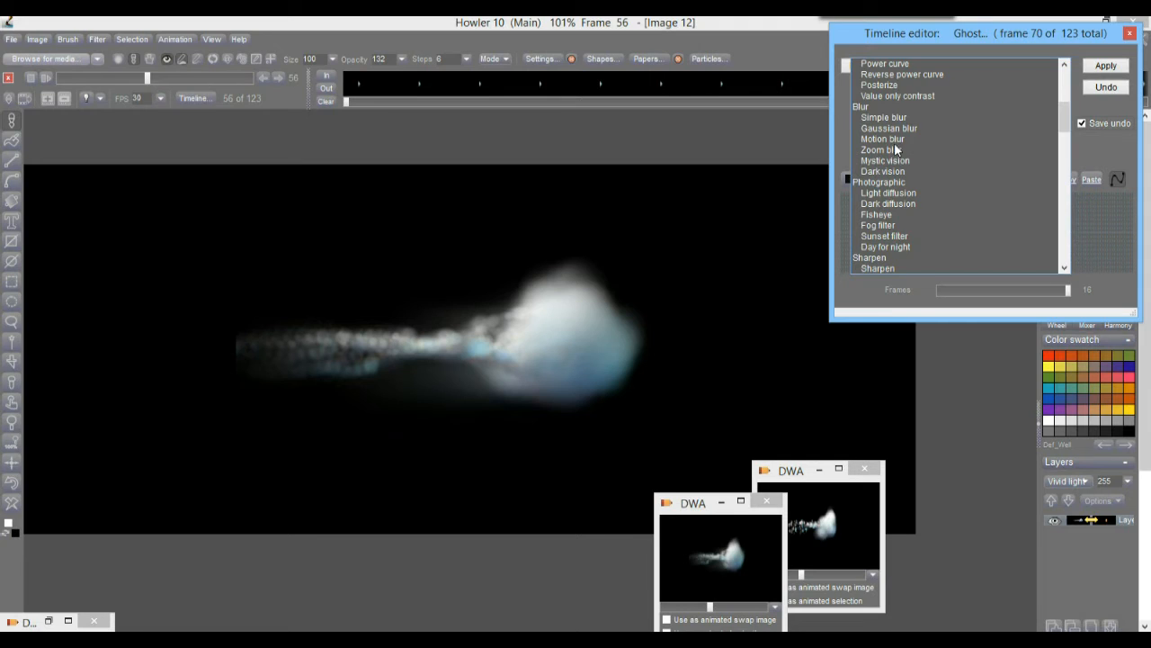
left_click(895, 140)
left_click_drag(908, 241, 956, 235)
left_click_drag(966, 303, 1015, 302)
left_click_drag(936, 228, 980, 239)
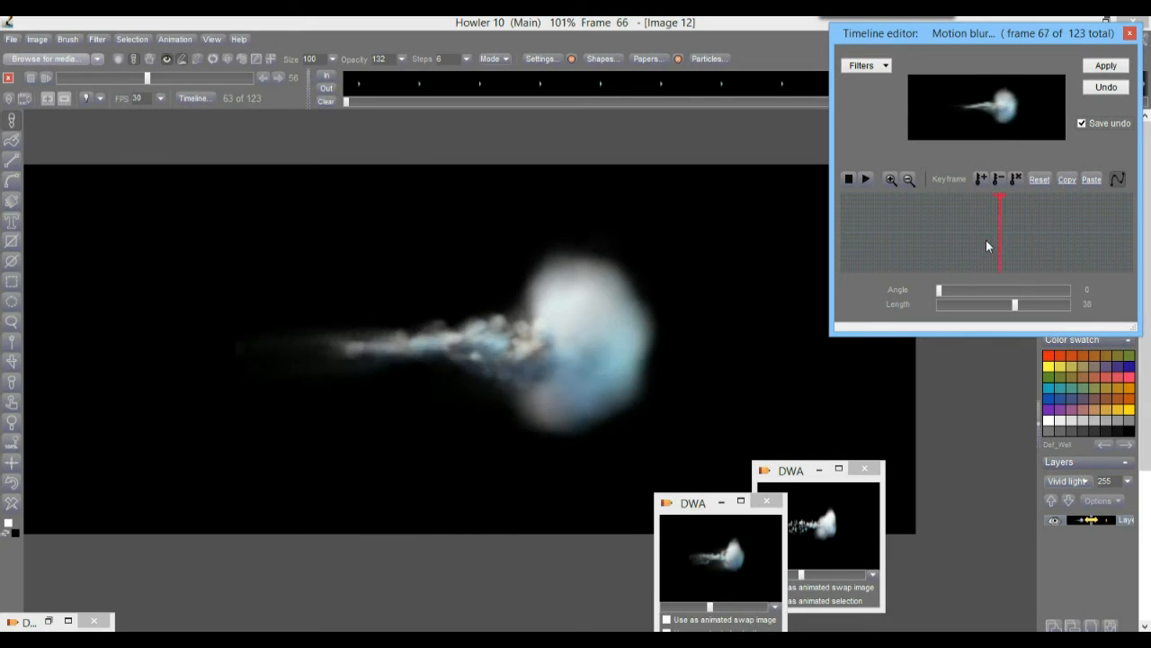
left_click(1029, 304)
left_click_drag(961, 229, 993, 241)
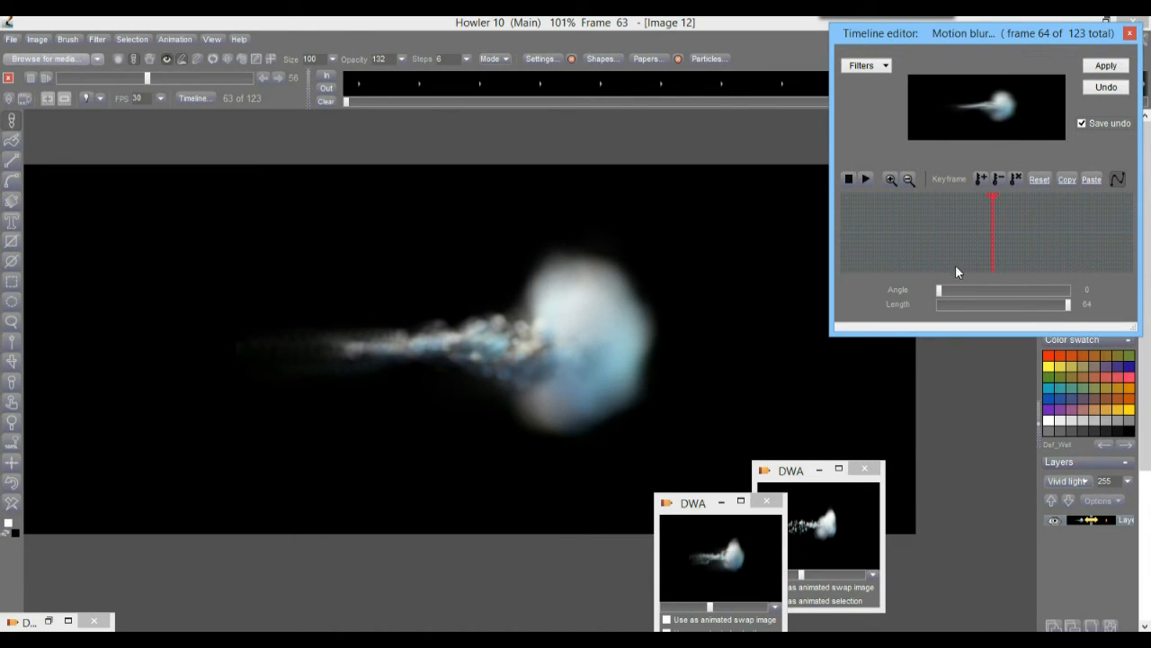
- Set the motion blur angle to 195 and length to 44, and apply the filter to the whole animation
mouse_move(952, 290)
left_mouse_down()
mouse_move(1008, 290)
mouse_move(947, 290)
mouse_move(992, 290)
mouse_move(971, 293)
left_mouse_up()
left_click_drag(978, 291, 1010, 297)
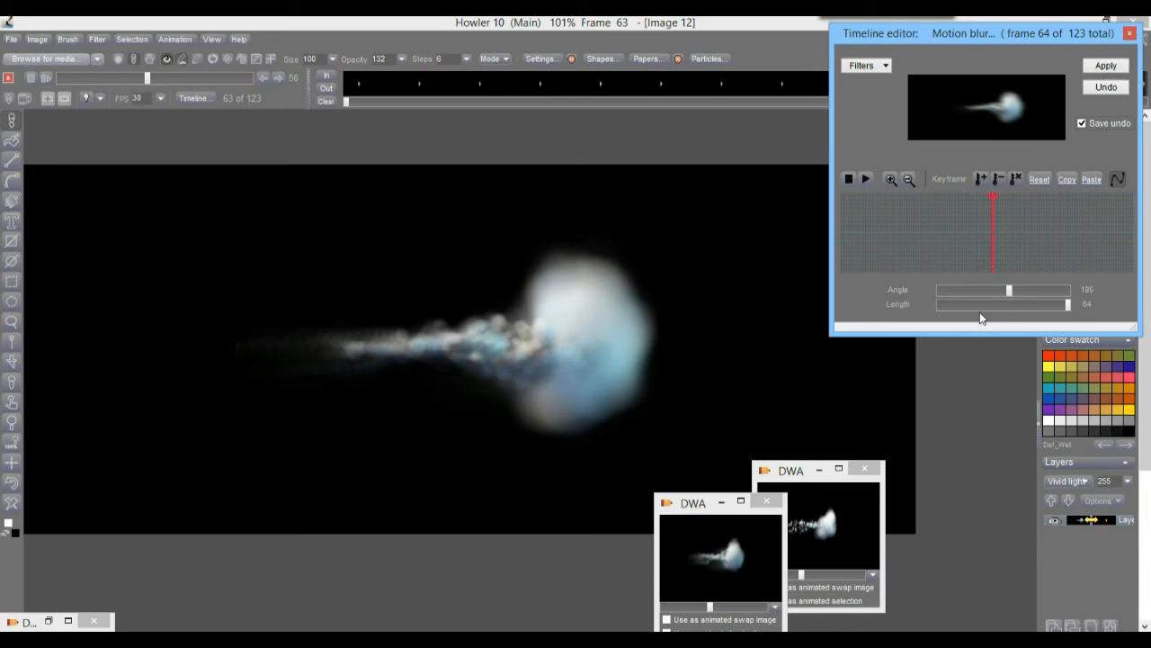
left_click_drag(1057, 302, 1028, 305)
left_click(1121, 66)
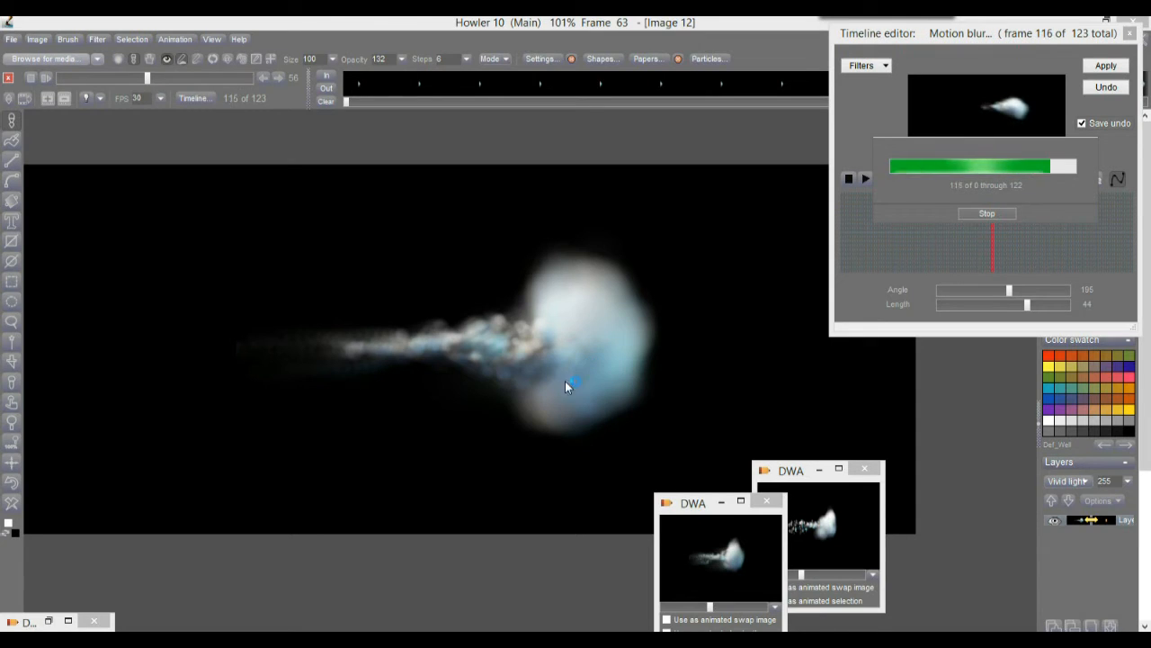
- Play and scrub through the motion-blurred cloud animation, ending on frame 66
left_click_drag(78, 80, 135, 93)
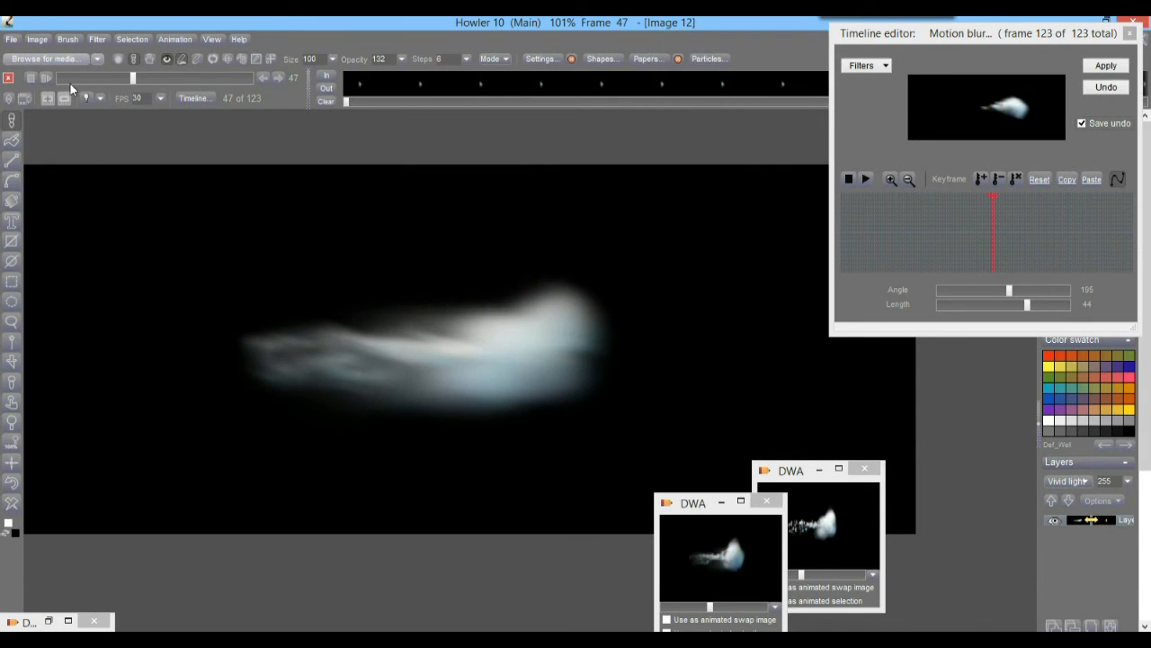
left_click(47, 77)
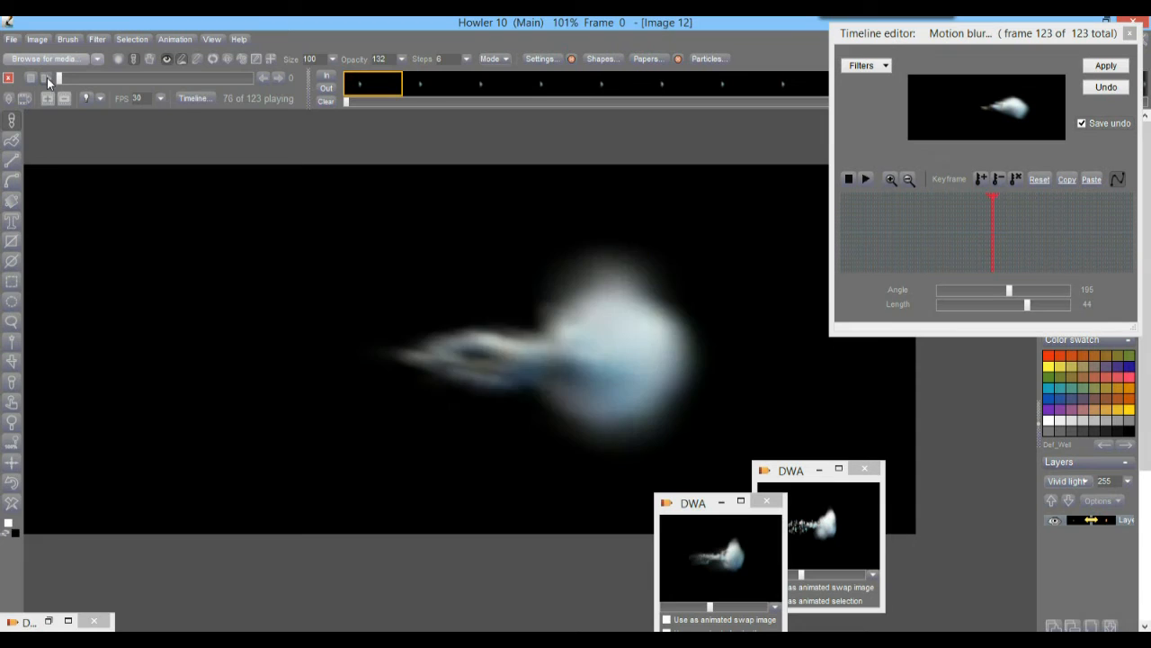
left_click(46, 78)
left_click_drag(91, 75, 172, 74)
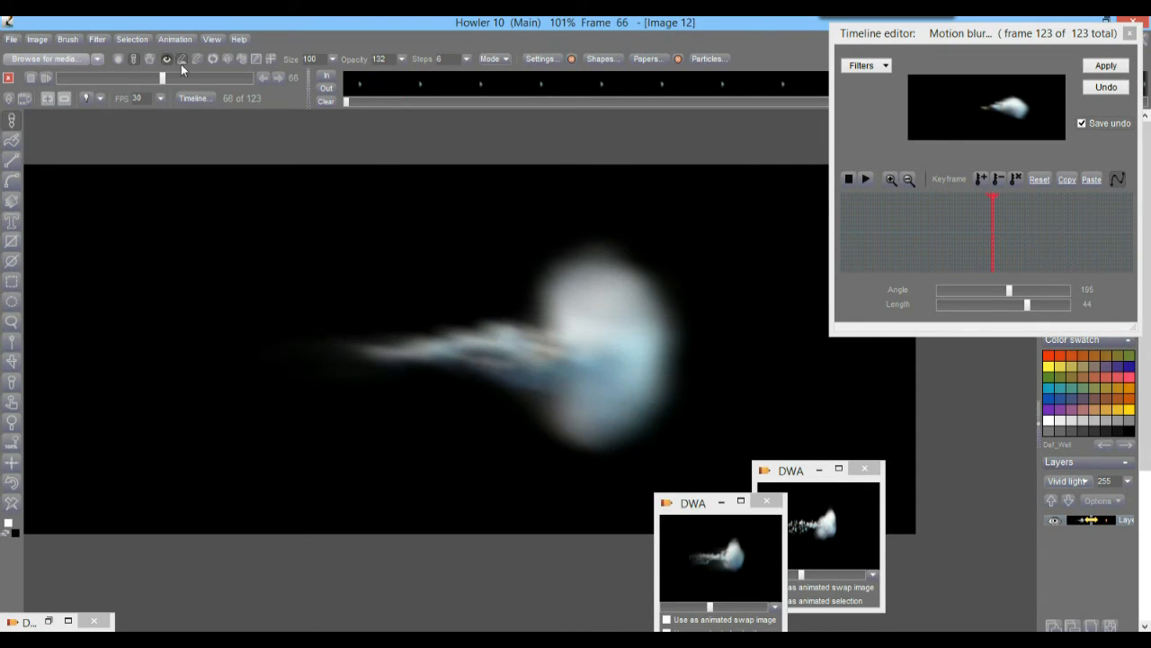
- Store the motion-blurred animation to disc and line its DWA window up beside the ghosted copy
left_click(170, 39)
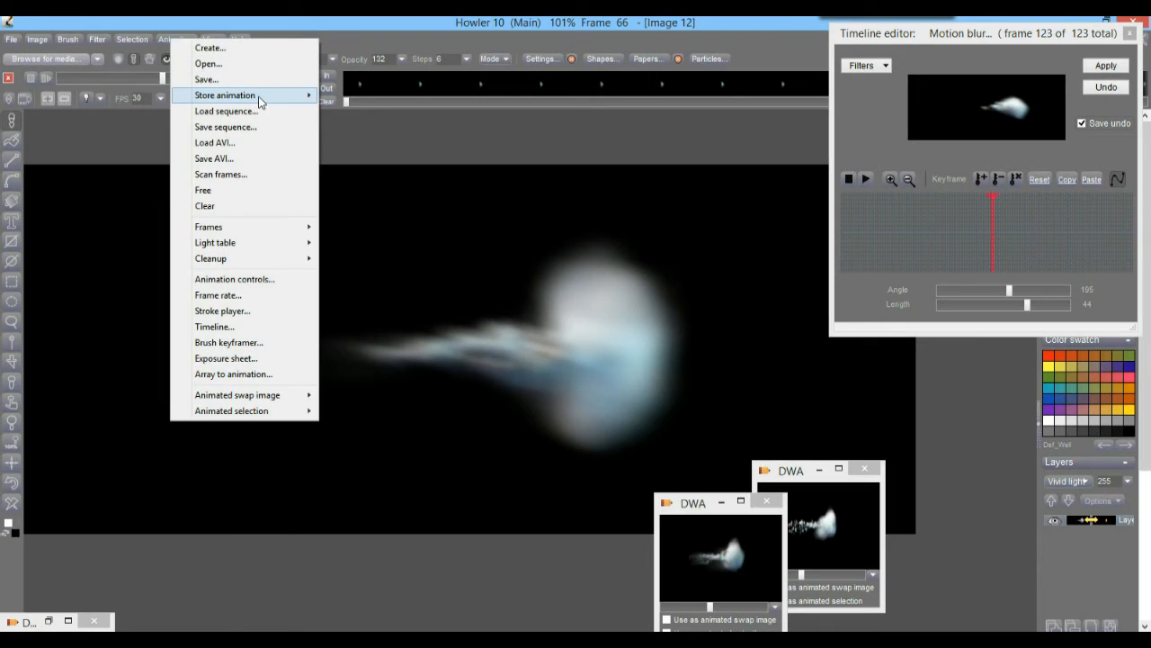
mouse_move(258, 96)
left_click(118, 111)
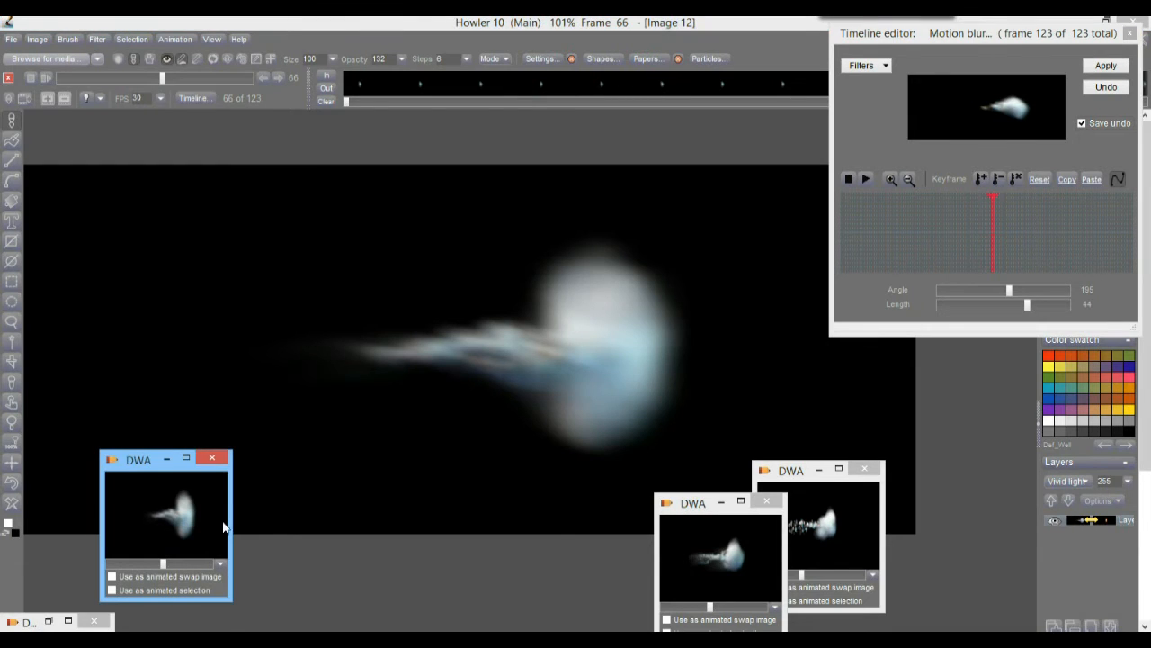
left_click_drag(139, 474, 515, 519)
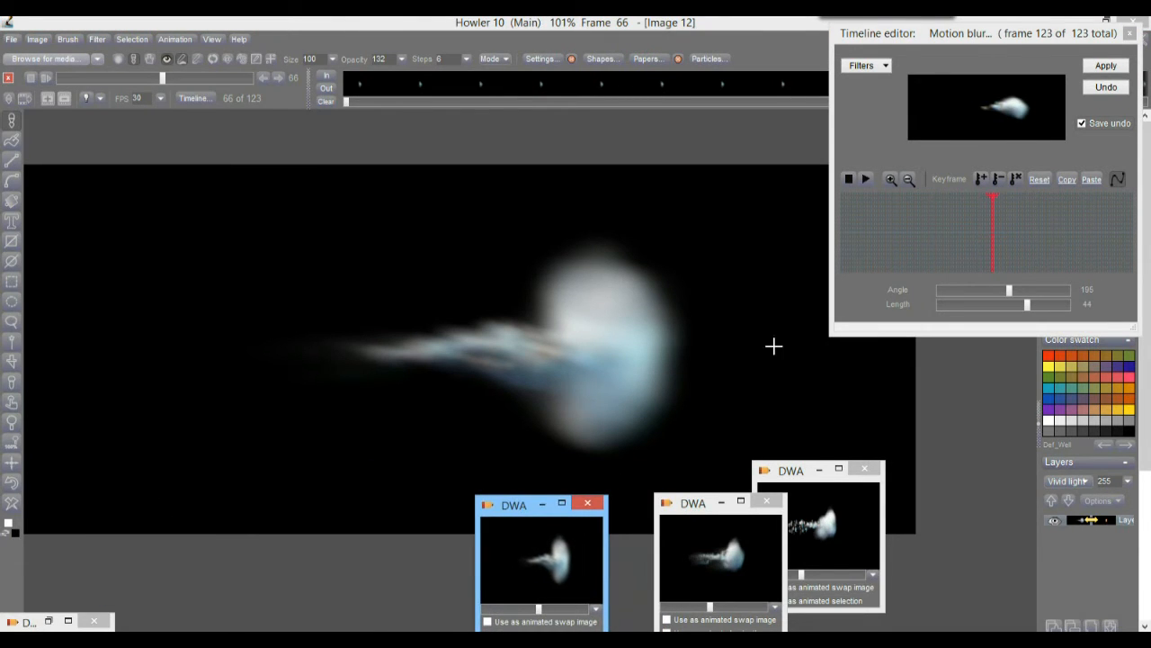
- Undo the motion blur, switch to the Mystic vision filter and preview different effect centres along the animation
left_click(1106, 87)
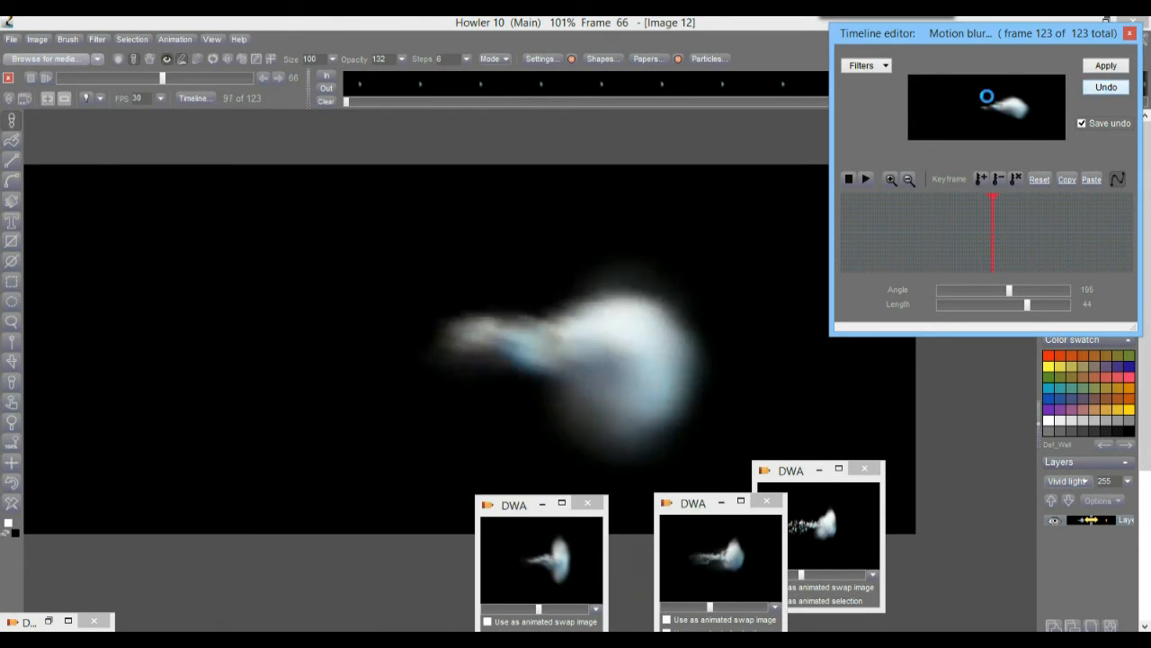
left_click(877, 74)
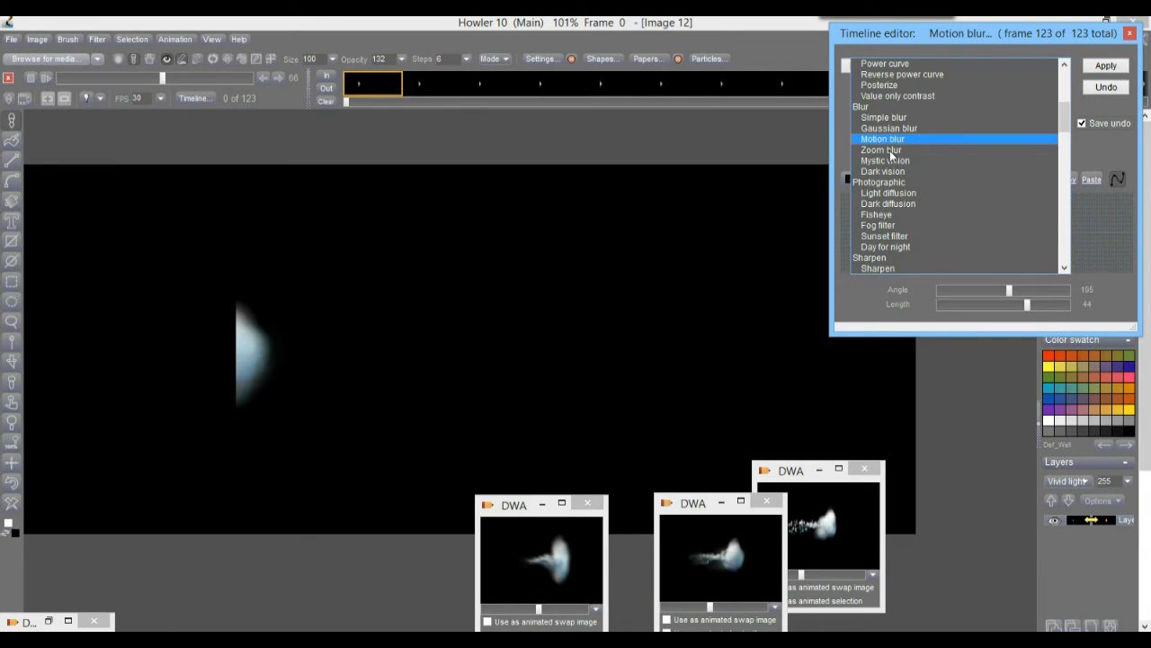
left_click(886, 161)
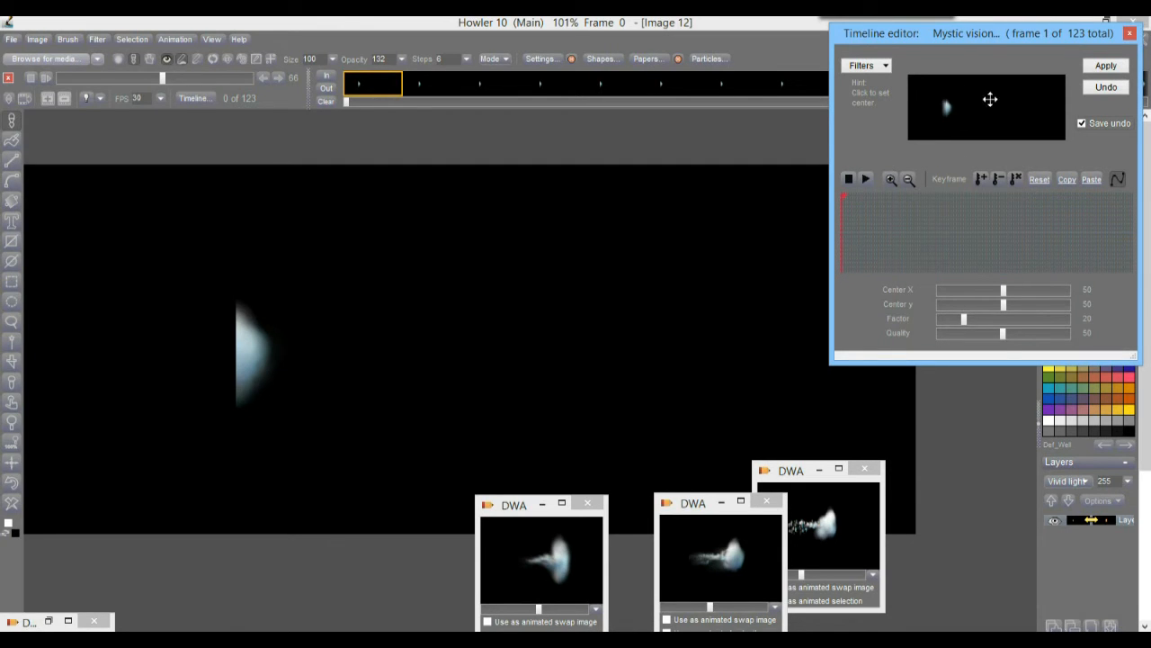
mouse_move(913, 231)
left_mouse_down()
mouse_move(979, 221)
mouse_move(921, 226)
left_mouse_up()
left_click(969, 108)
left_click_drag(971, 108, 966, 108)
left_click_drag(917, 232, 1048, 229)
left_click_drag(1016, 118, 1009, 106)
- Keyframe Mystic vision on the first frame with Center X 5 and factor 1
left_click_drag(865, 230, 843, 229)
left_click_drag(944, 107, 915, 107)
left_click_drag(963, 318, 939, 319)
left_click(981, 179)
- Keyframe Mystic vision on frame 7 with Center X -34, Center Y 45, factor 88 and quality 80, and preview frame 37
left_click(853, 228)
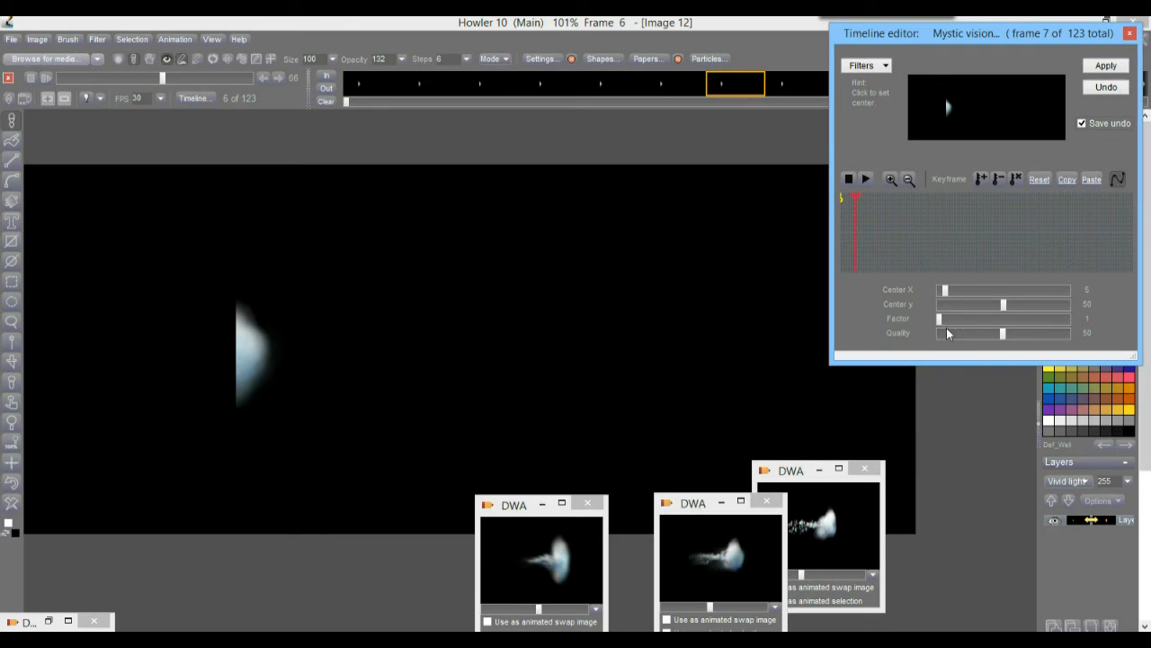
left_click_drag(947, 326, 1044, 335)
left_click_drag(922, 106, 856, 105)
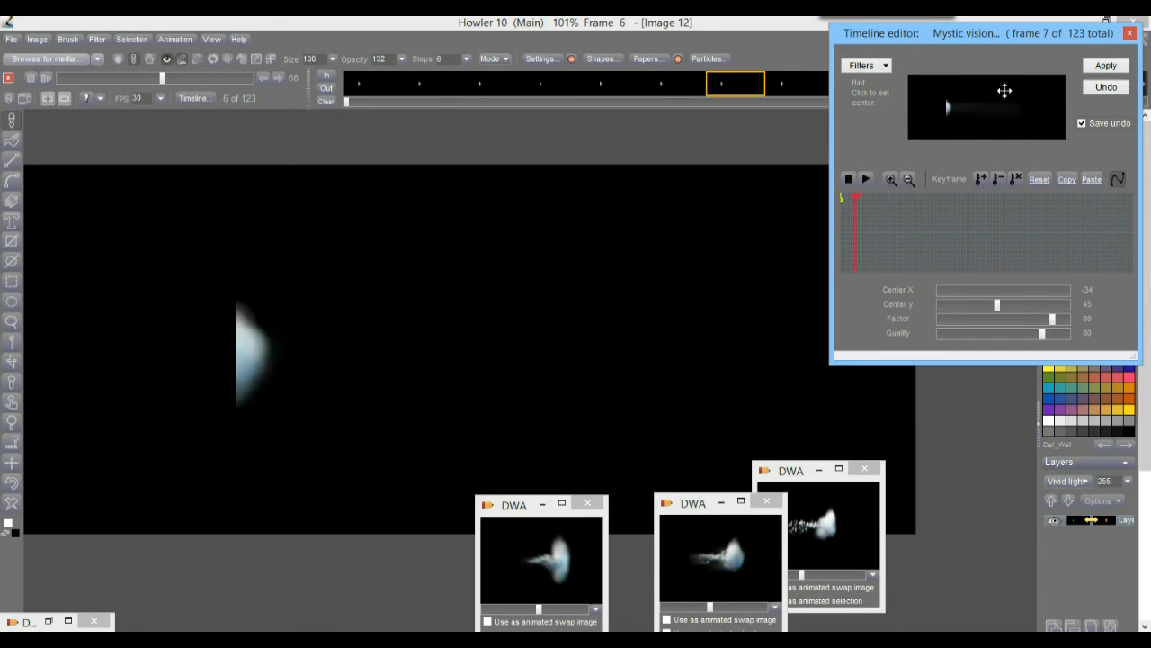
left_click(982, 179)
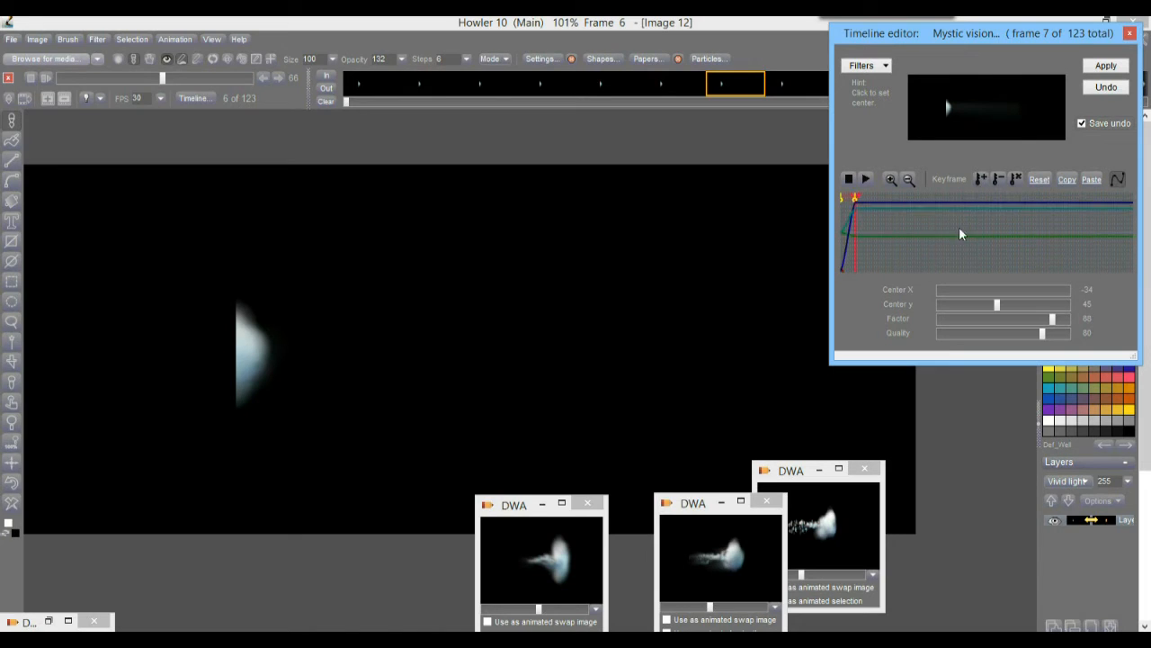
left_click_drag(855, 227, 927, 239)
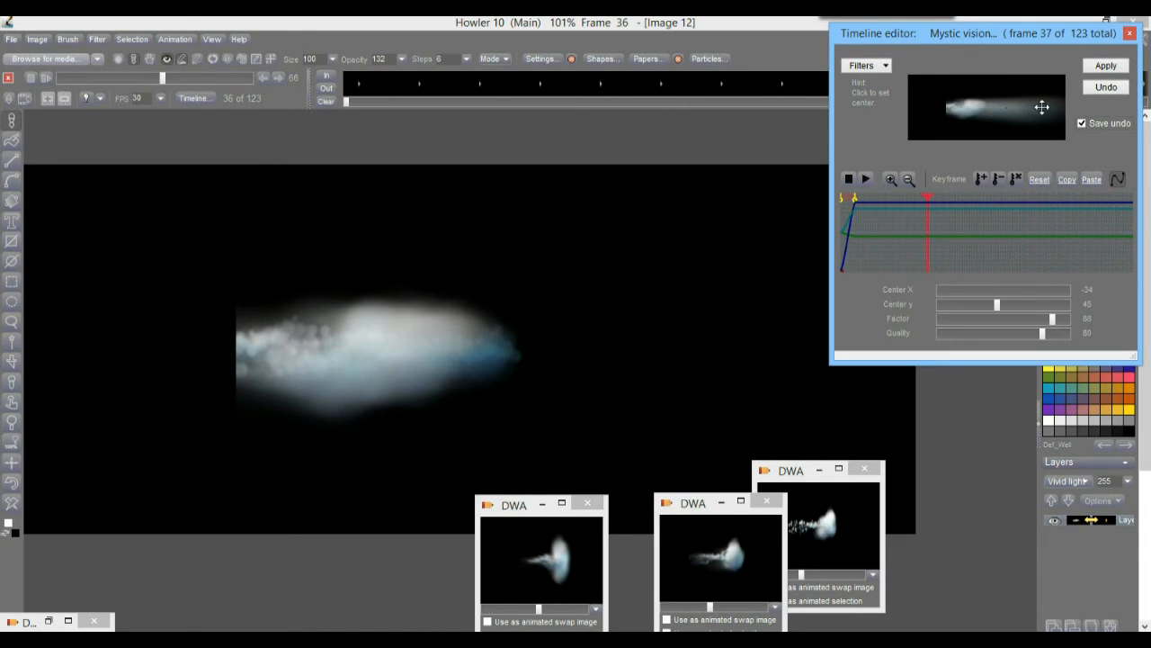
- Keyframe Mystic vision on frame 42 with Center X -36, Center Y 40 and factor 85
mouse_move(941, 230)
left_mouse_down()
mouse_move(930, 229)
mouse_move(976, 230)
mouse_move(938, 230)
left_mouse_up()
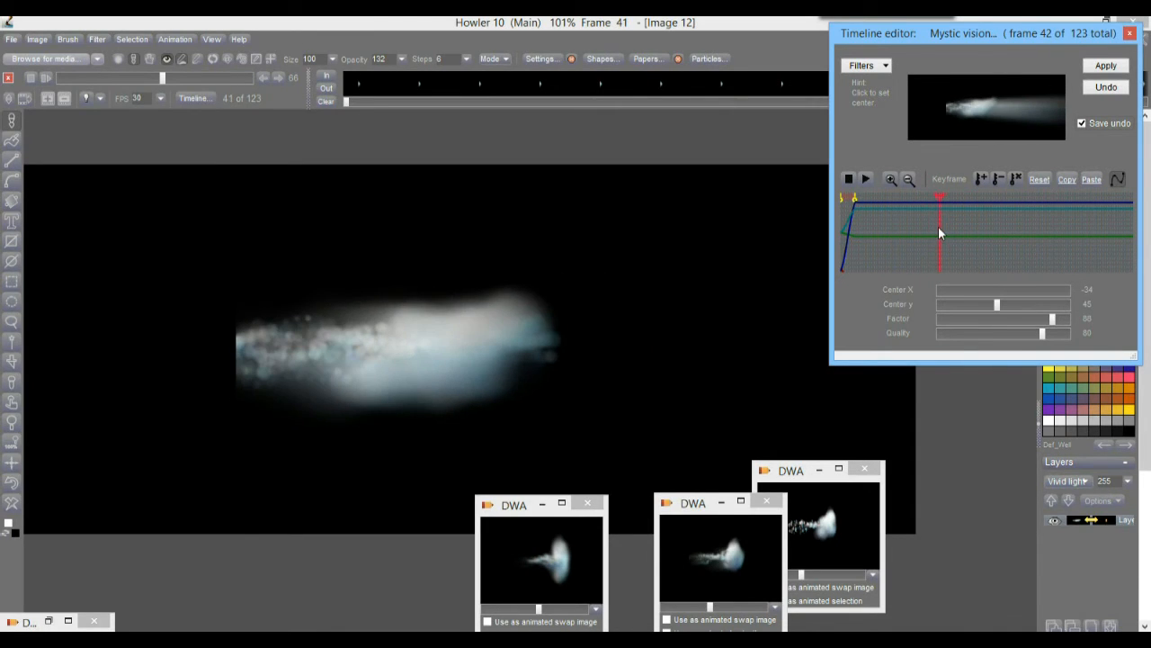
left_click_drag(942, 105, 850, 103)
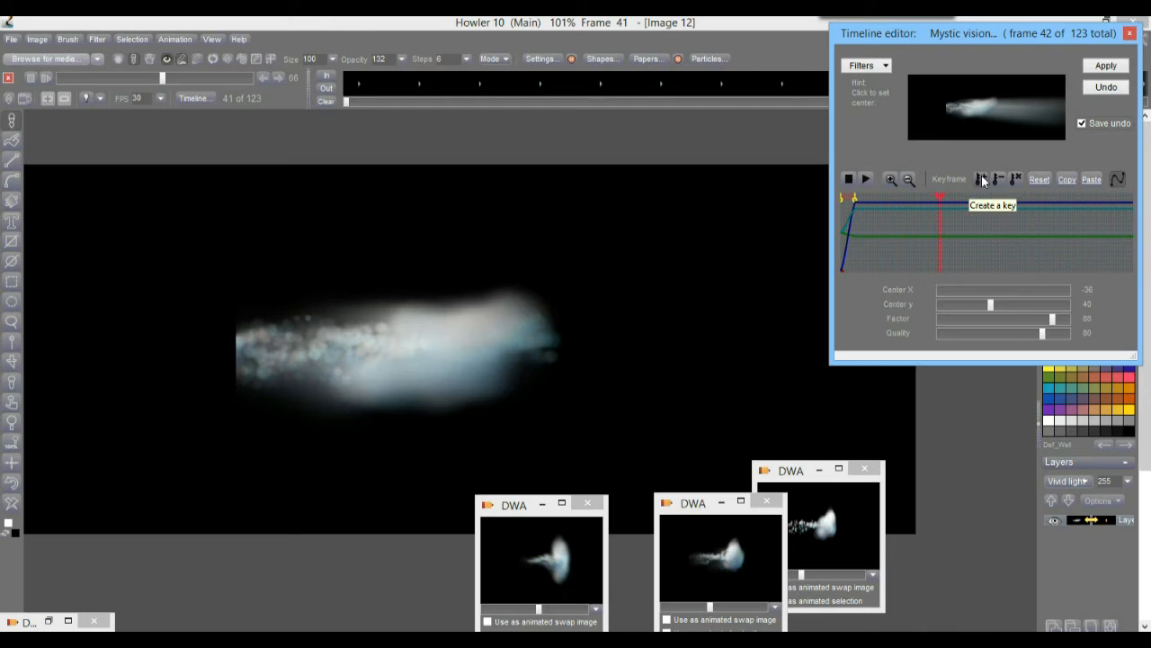
mouse_move(1052, 319)
left_mouse_down()
mouse_move(1016, 316)
mouse_move(1070, 318)
mouse_move(1051, 322)
left_mouse_up()
left_click(983, 178)
- Move the second and third Mystic vision keyframes earlier on the timeline and go to frame 56
left_click_drag(941, 202, 906, 205)
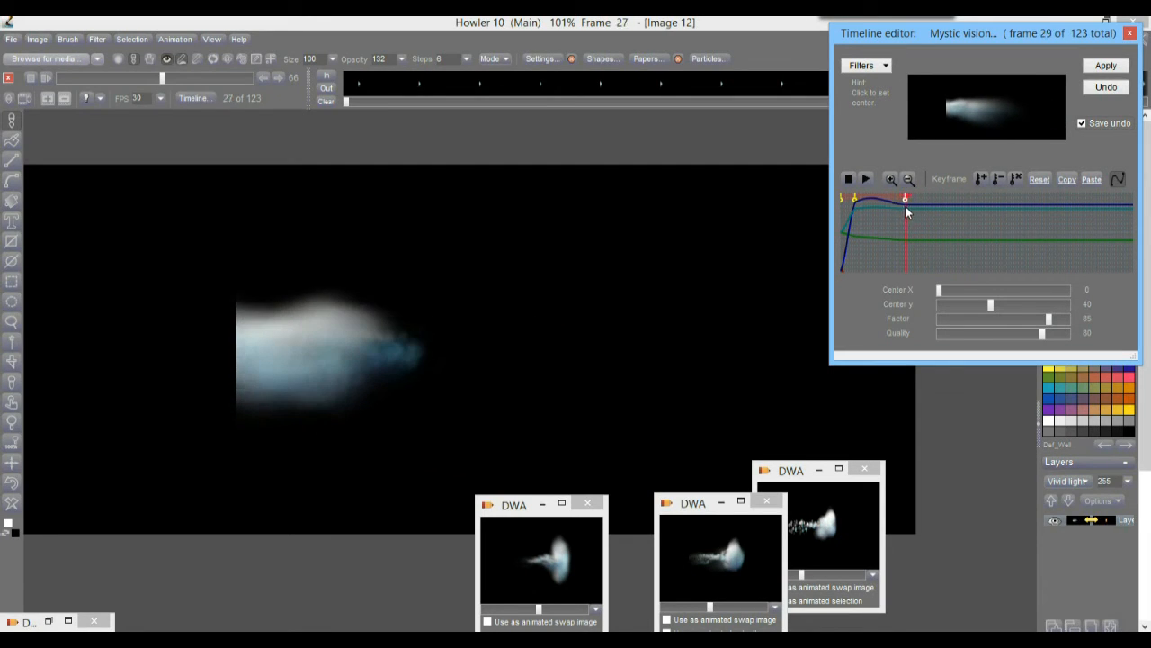
left_click(850, 207)
mouse_move(904, 199)
left_mouse_down()
mouse_move(893, 203)
mouse_move(973, 236)
left_mouse_up()
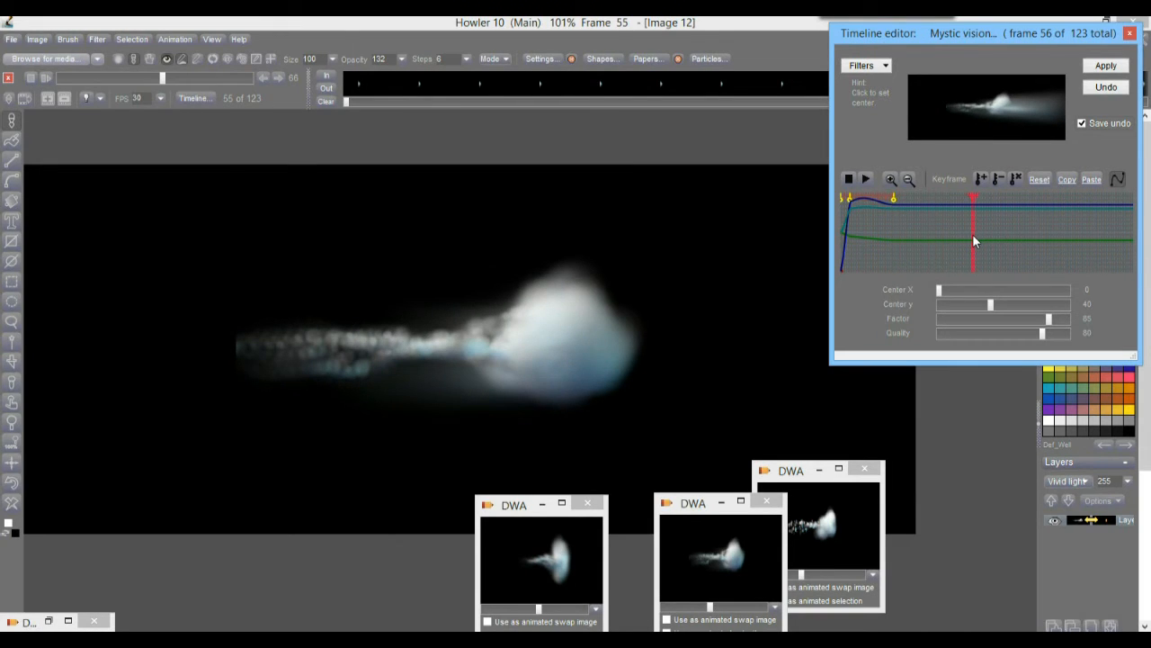
- Keyframe Mystic vision on frame 56 with Center X 57, Center Y 47, factor 54 and quality 100
left_click_drag(933, 109, 998, 104)
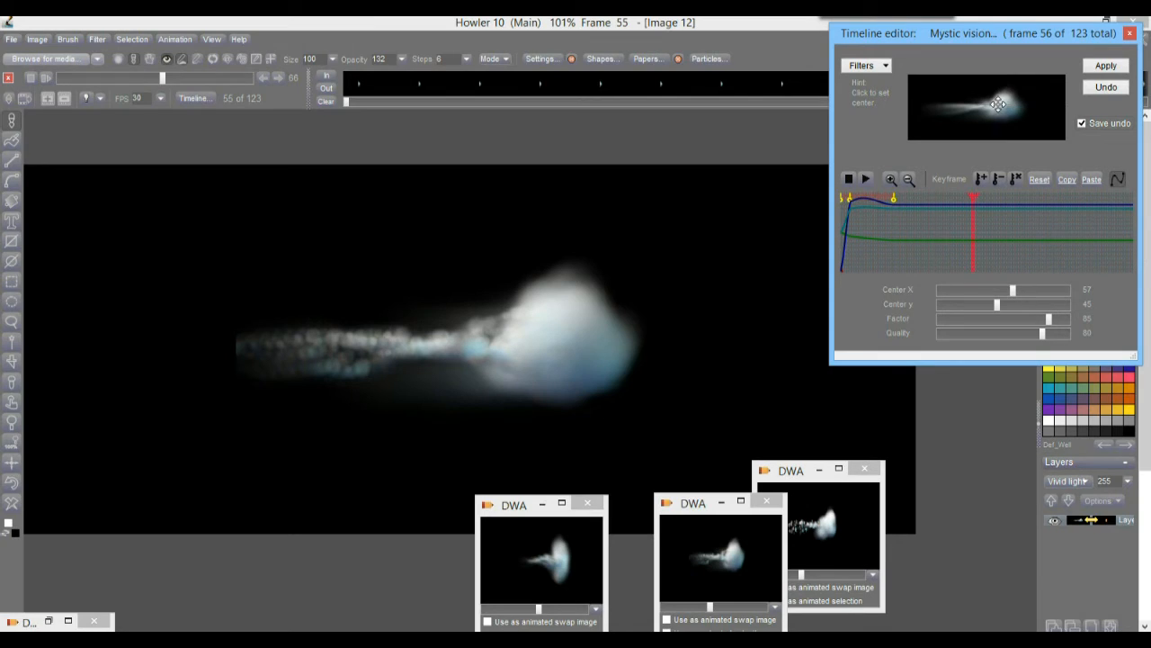
left_click_drag(1045, 332, 1070, 333)
left_click_drag(999, 106, 1004, 102)
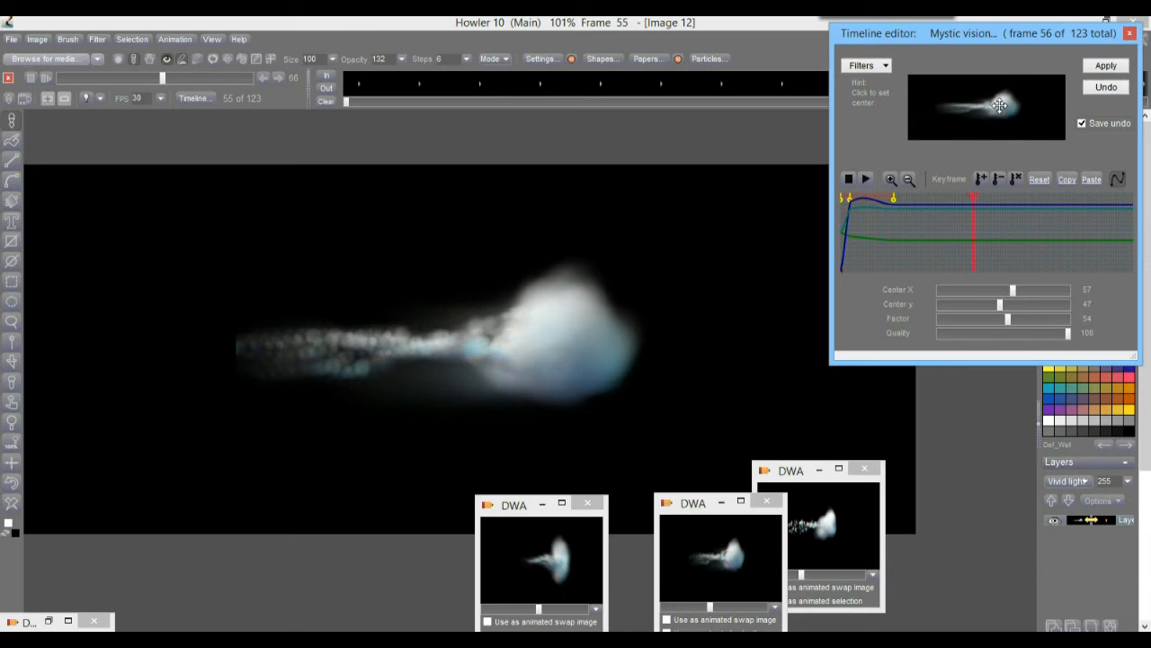
left_click(979, 180)
- Keyframe Mystic vision on frame 93 with Center X 63 and Center Y 50
left_click_drag(990, 208, 1062, 244)
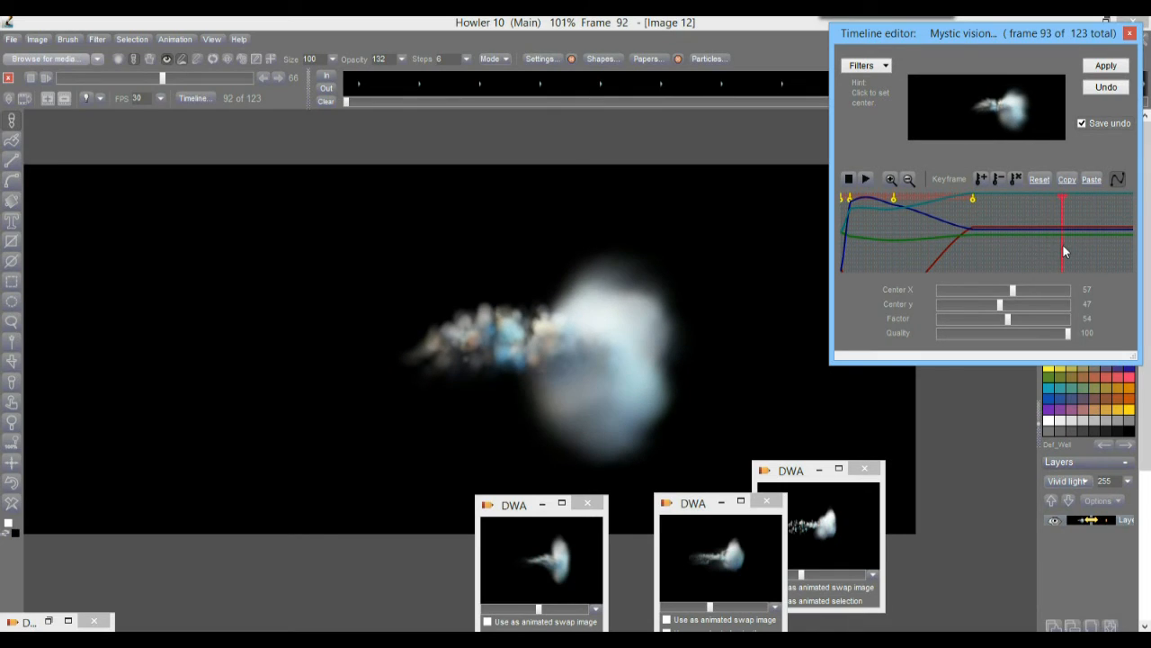
left_click_drag(1009, 112, 1013, 108)
left_click(981, 179)
- Keyframe Mystic vision on frame 119 with Center X 64 and Center Y 51, and apply the filter to the animation
mouse_move(1117, 257)
left_mouse_down()
mouse_move(1107, 258)
mouse_move(1127, 261)
left_mouse_up()
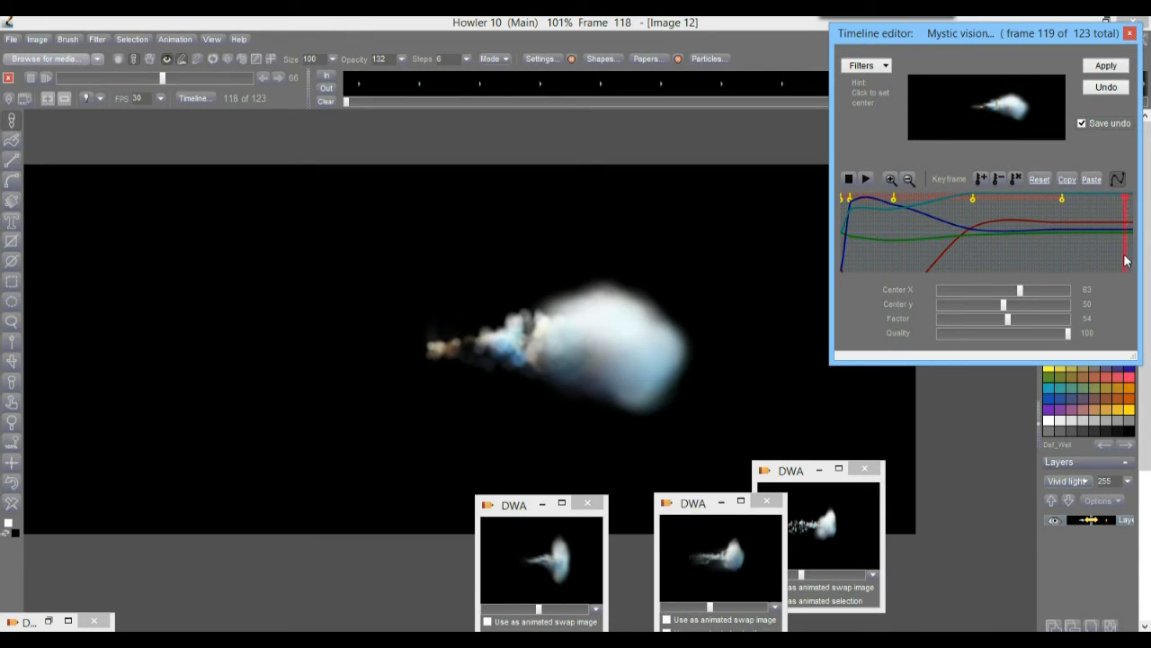
left_click_drag(1013, 108, 1010, 108)
left_click(983, 179)
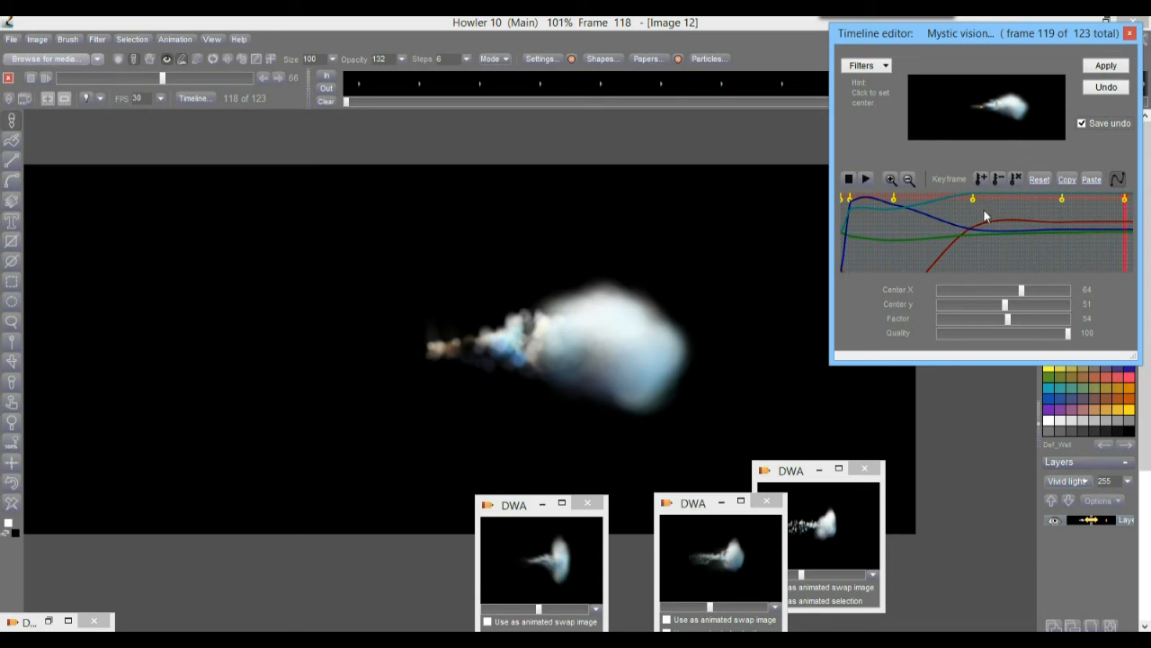
left_click(1107, 66)
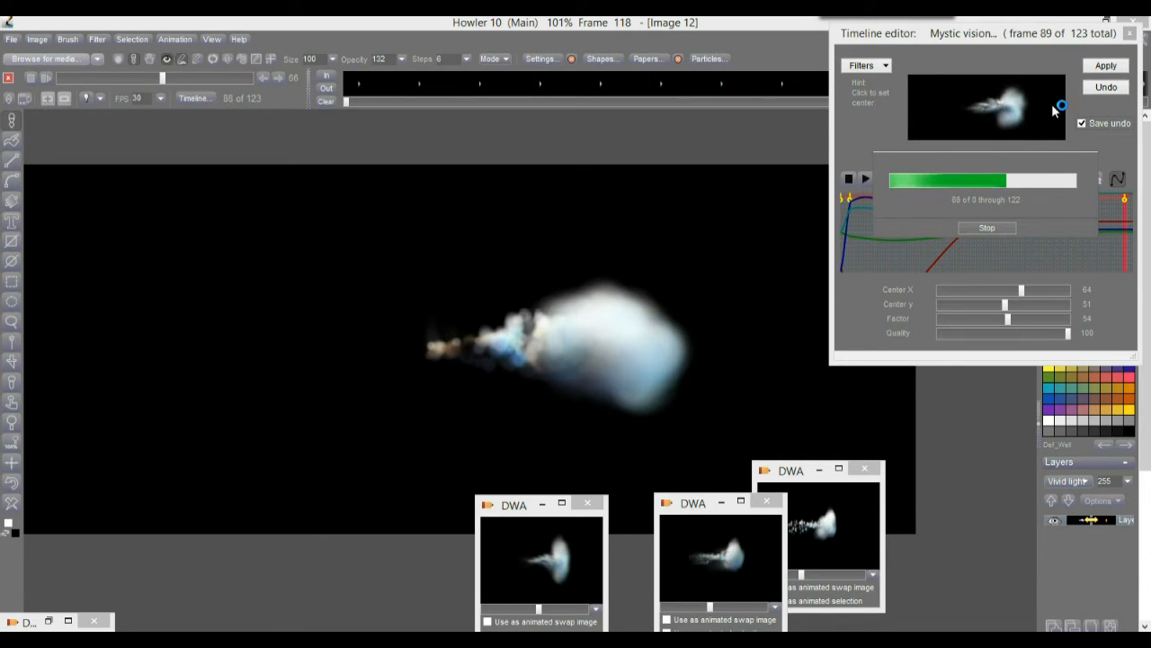
- Play back the Mystic vision animation and scrub through its early frames to check the effect
left_click(61, 78)
left_click(40, 75)
left_click(57, 79)
left_click_drag(56, 79, 91, 80)
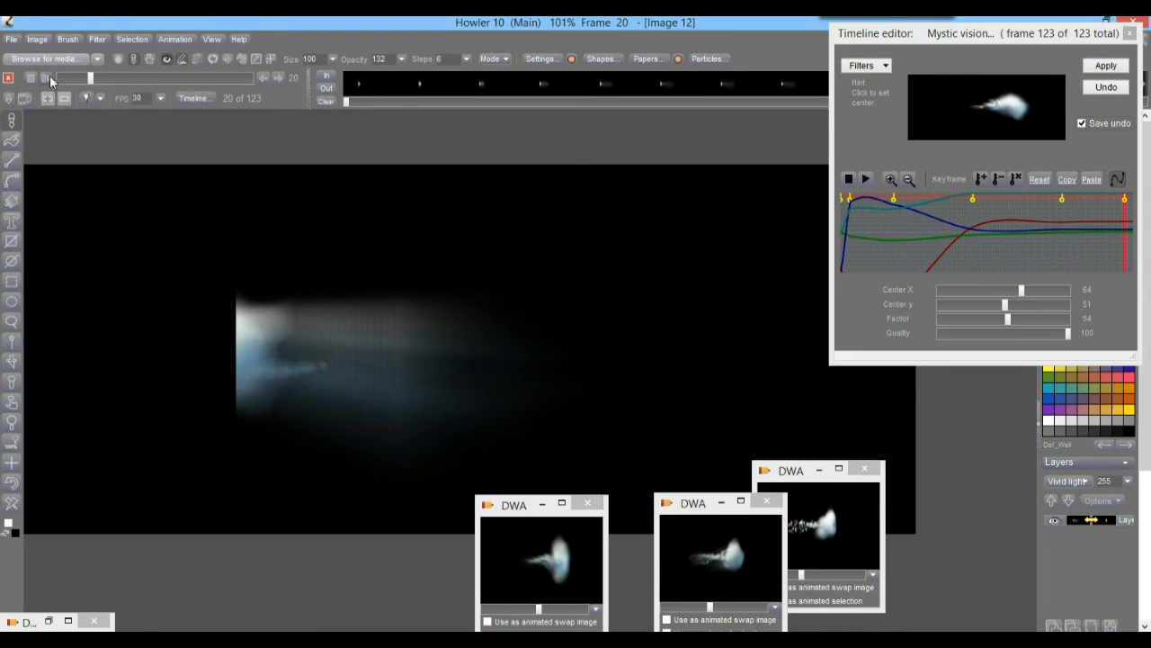
left_click(46, 79)
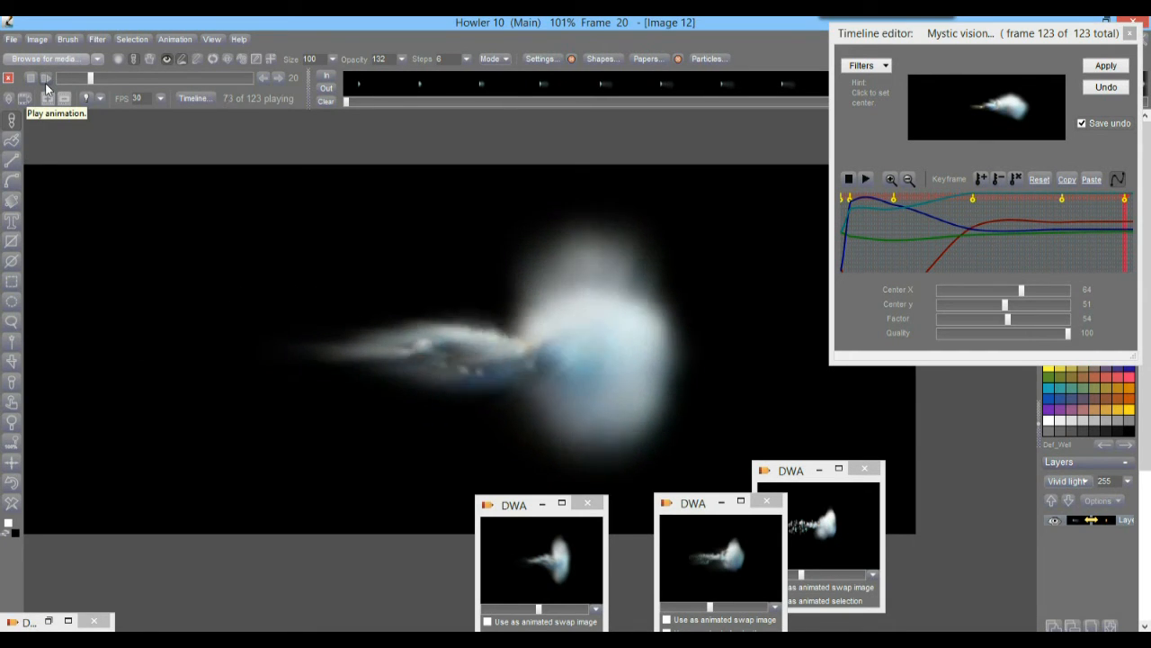
left_click_drag(90, 78, 65, 79)
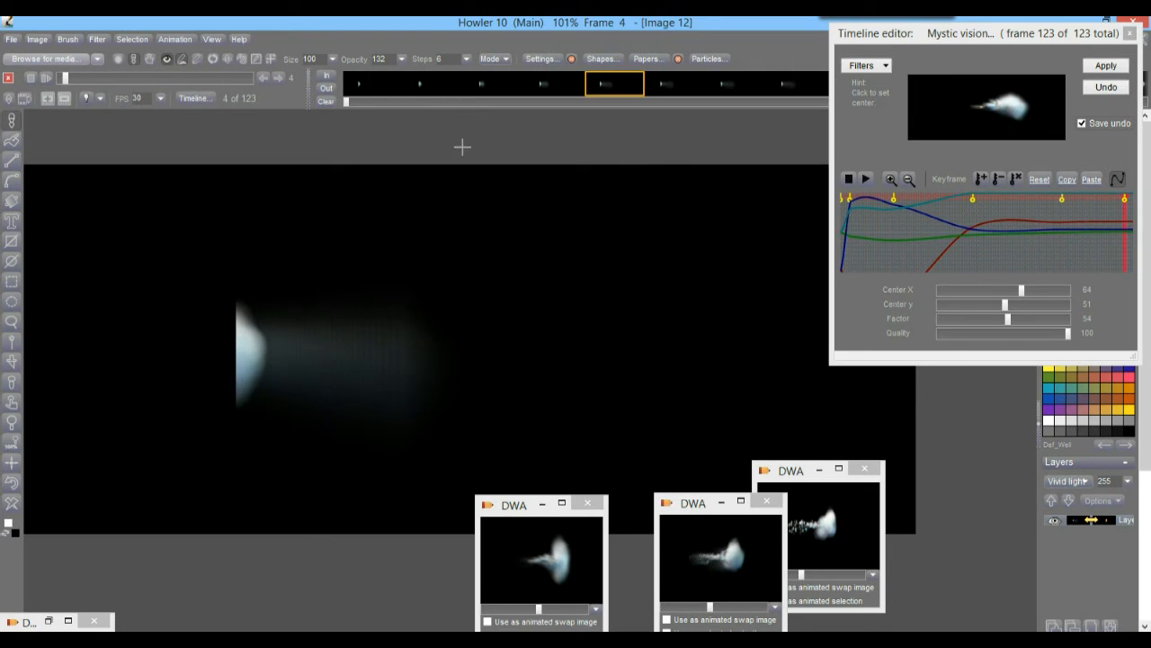
- Switch the timeline filter to Lens flare and open its flare settings
left_click(863, 65)
left_click_drag(1069, 113, 1073, 266)
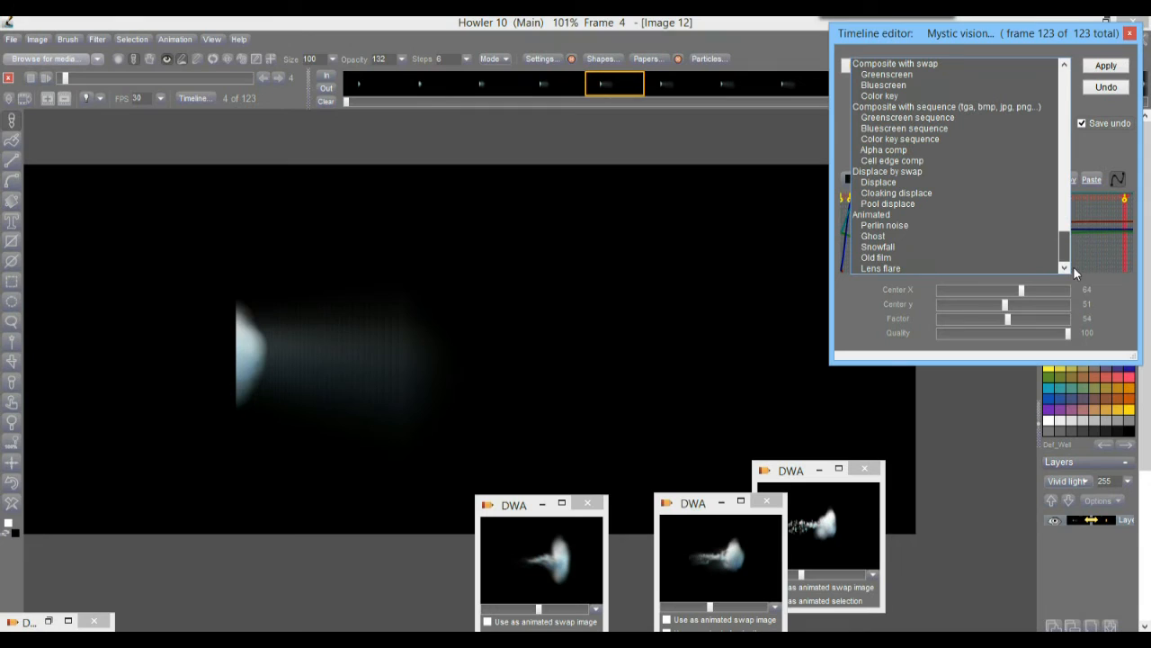
left_click(883, 267)
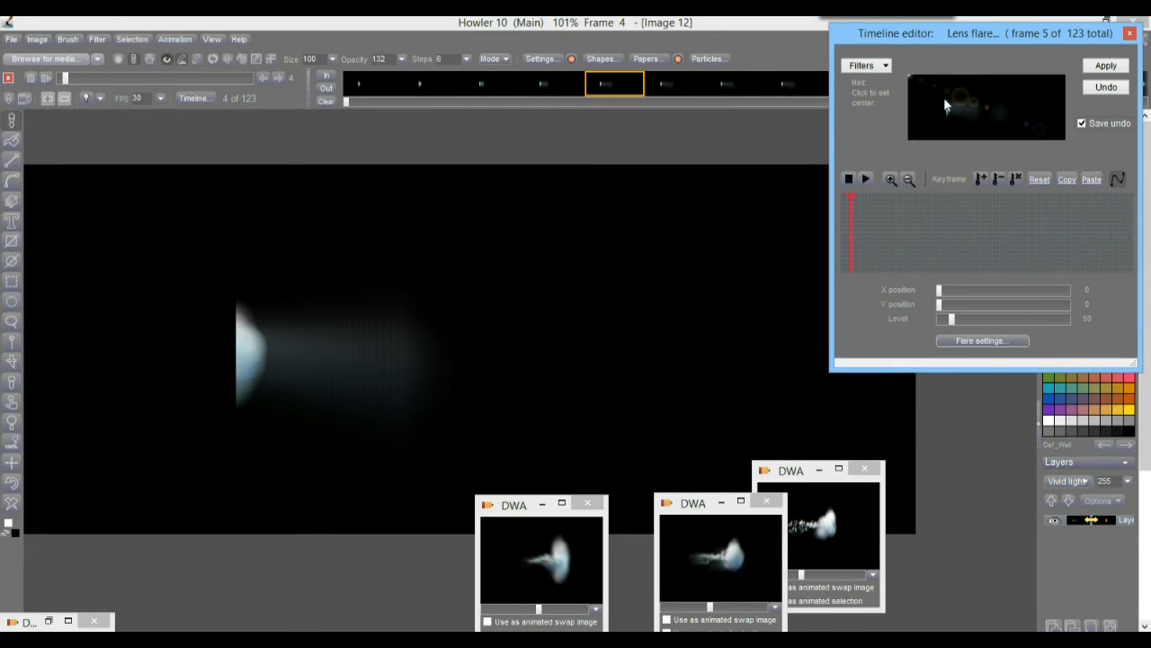
left_click(965, 340)
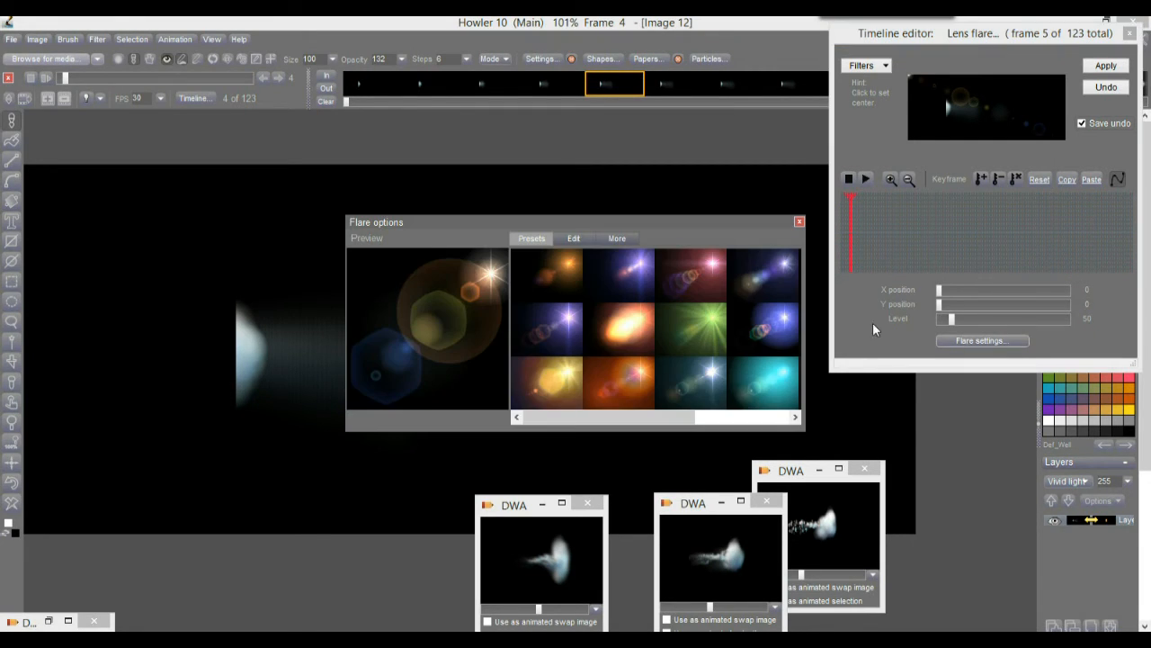
- Try the green and grey-blue flare presets, placing the flare on the burst at X 25, Y 47 with level 127
left_click(713, 316)
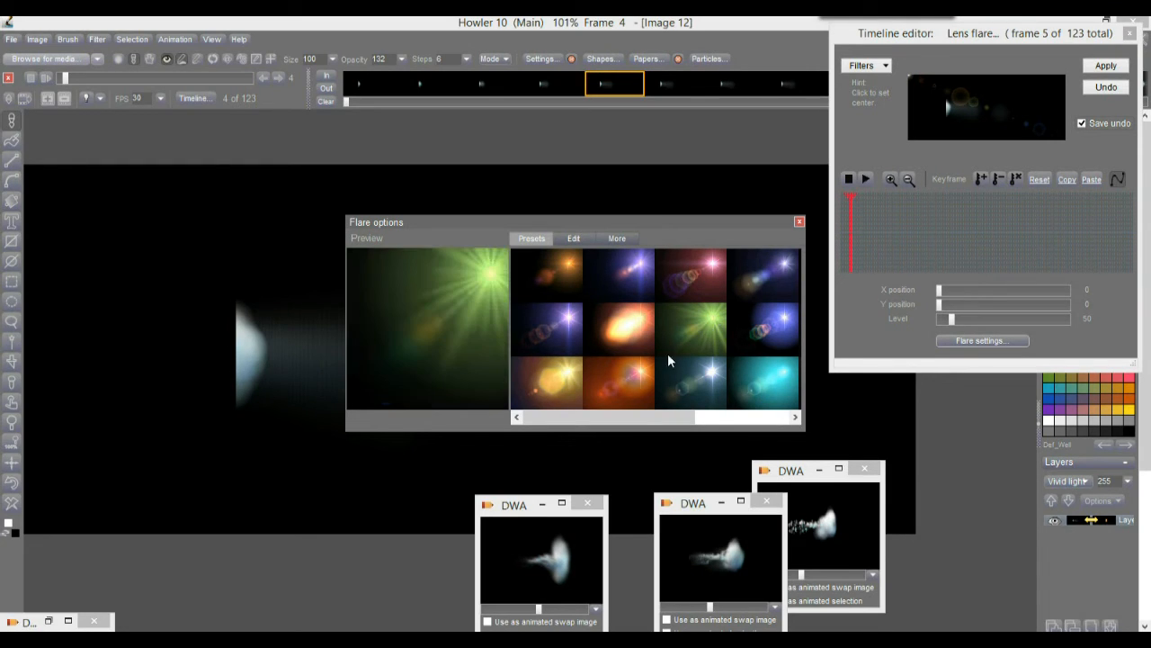
left_click(716, 416)
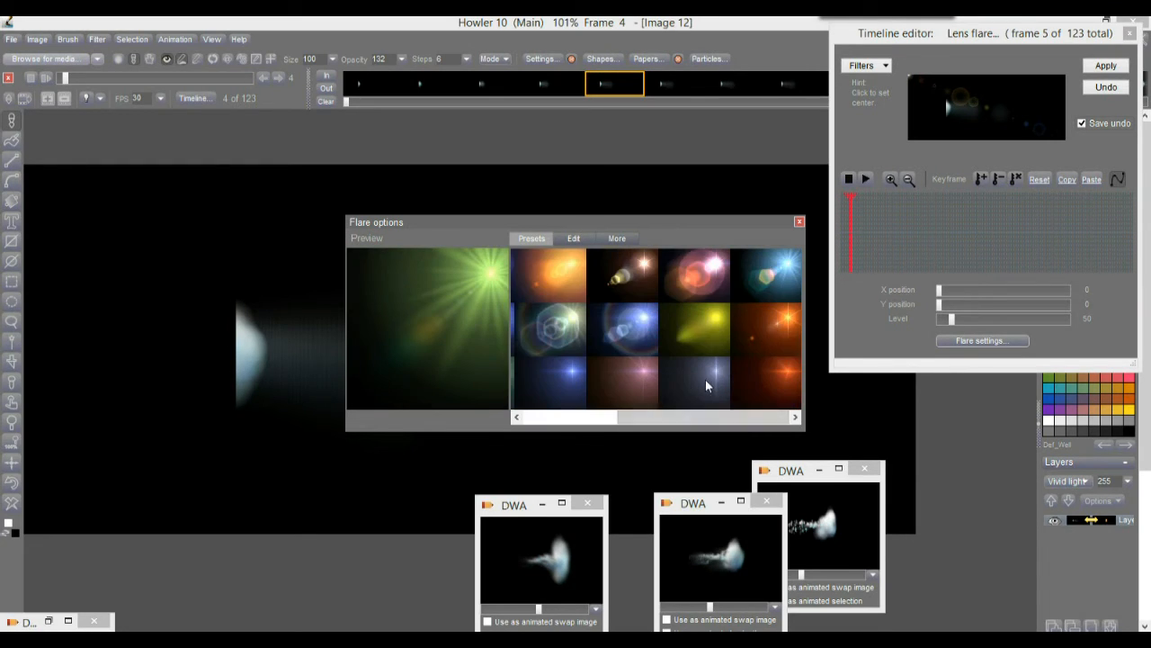
left_click(707, 379)
left_click_drag(655, 224, 547, 36)
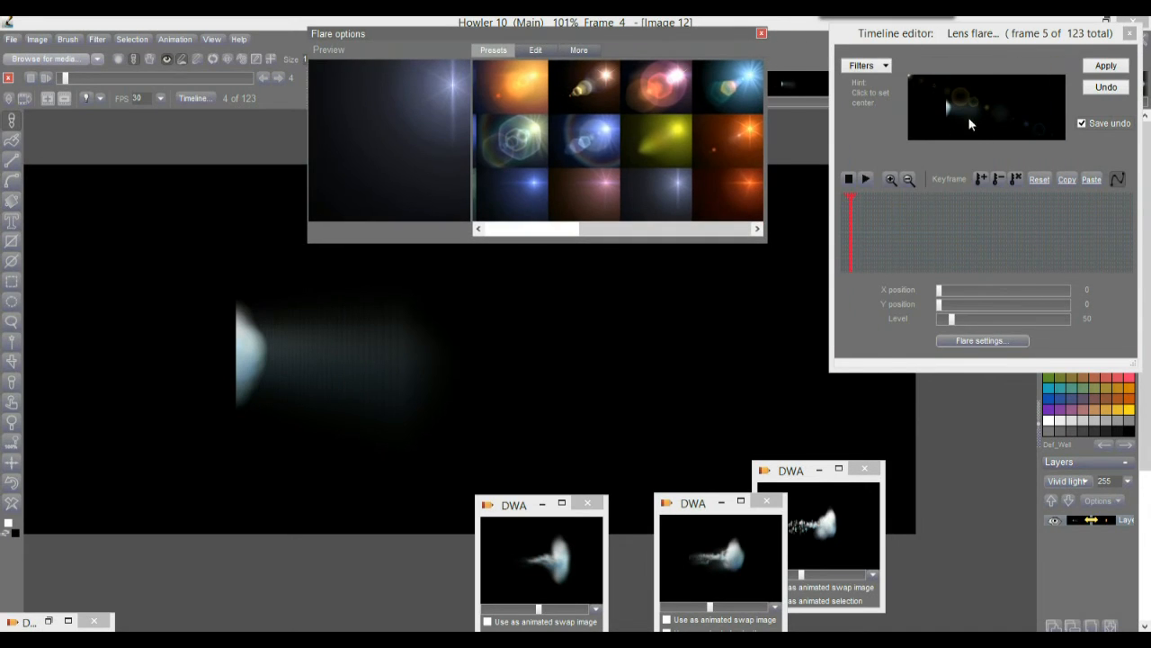
left_click(949, 108)
left_click(949, 108)
mouse_move(953, 319)
left_mouse_down()
mouse_move(1011, 318)
mouse_move(972, 318)
left_mouse_up()
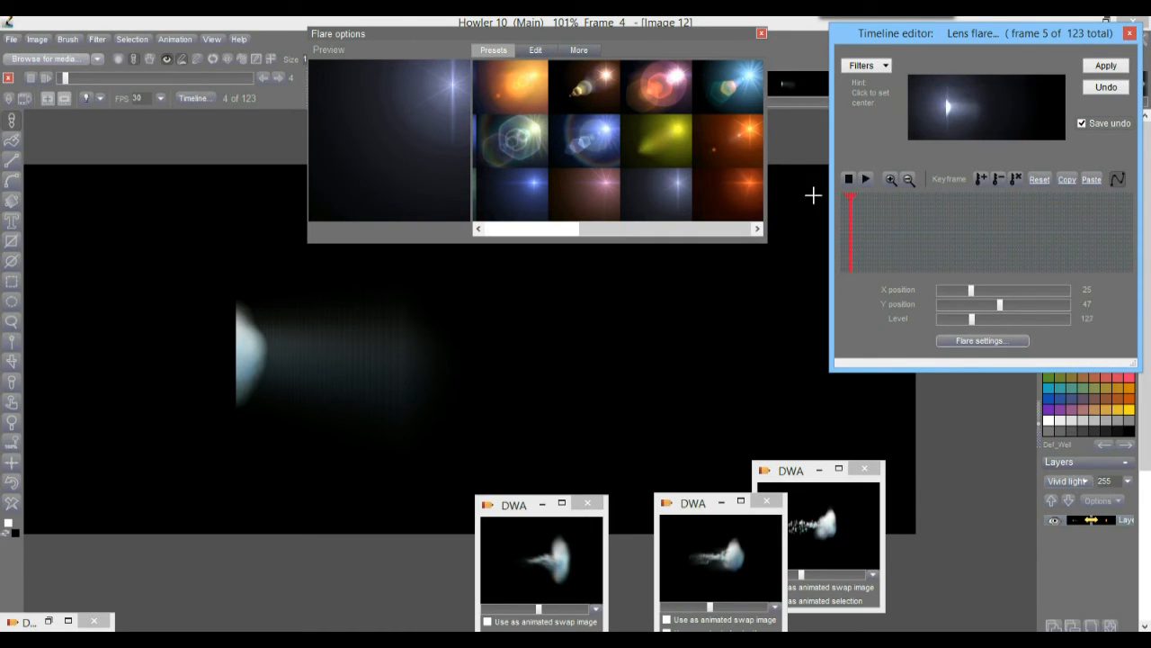
- Choose the red-orange star flare preset and keyframe it on the first frame with X position 24, Y position 49 and level 0
left_click(742, 193)
mouse_move(971, 319)
left_mouse_down()
mouse_move(951, 320)
mouse_move(971, 320)
left_mouse_up()
left_click(946, 109)
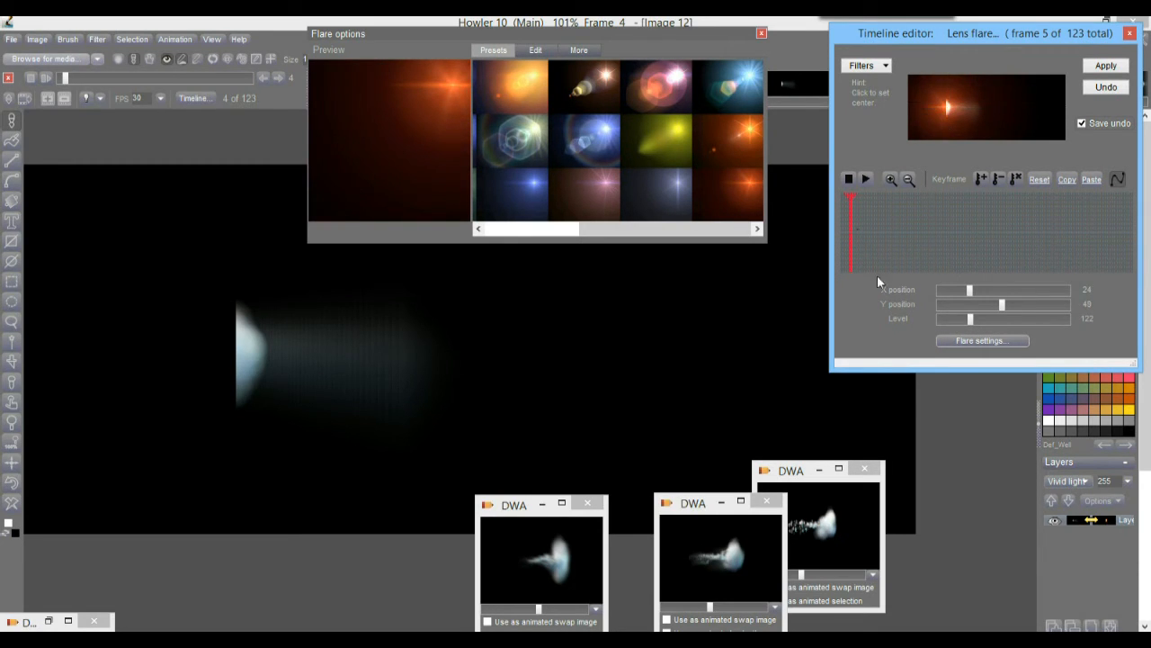
left_click_drag(961, 321, 912, 319)
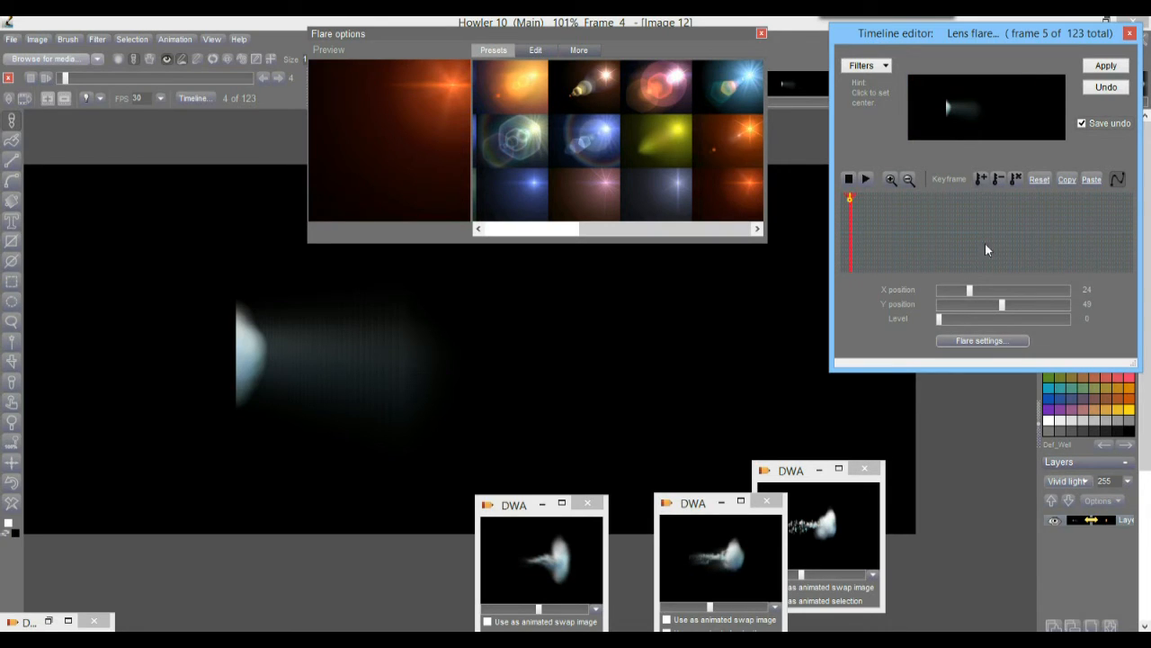
left_click(875, 234)
left_click(850, 200)
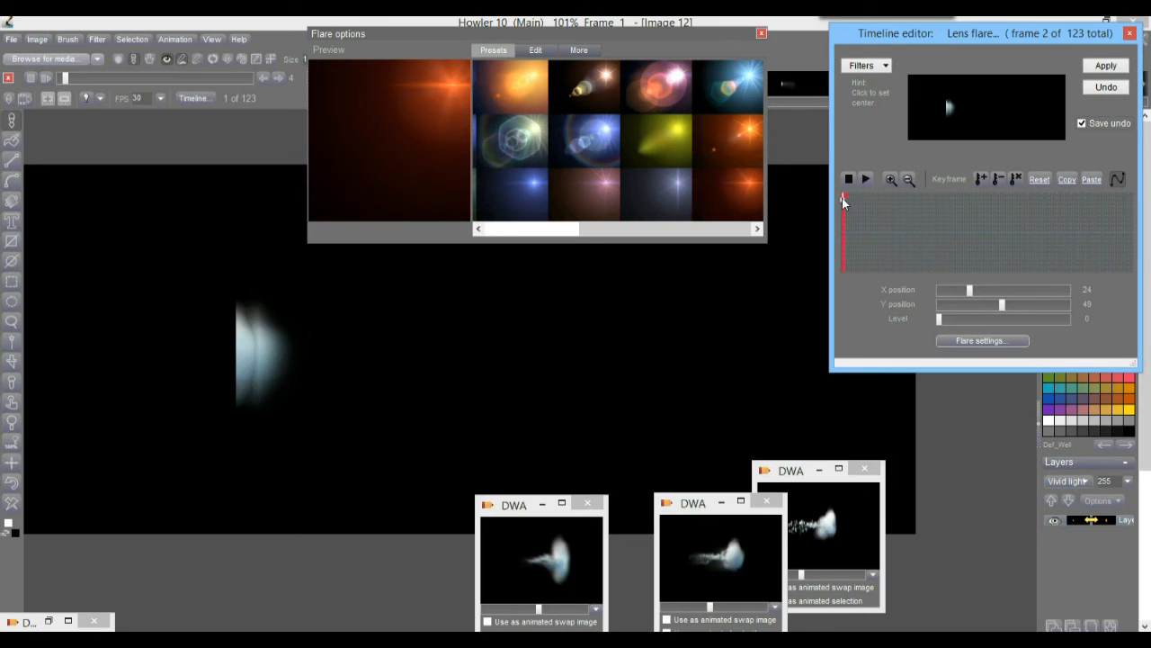
- Keyframe the lens flare on frame 9 with X position 24, Y position 47 and level 297
left_click(851, 210)
left_click_drag(852, 214, 861, 214)
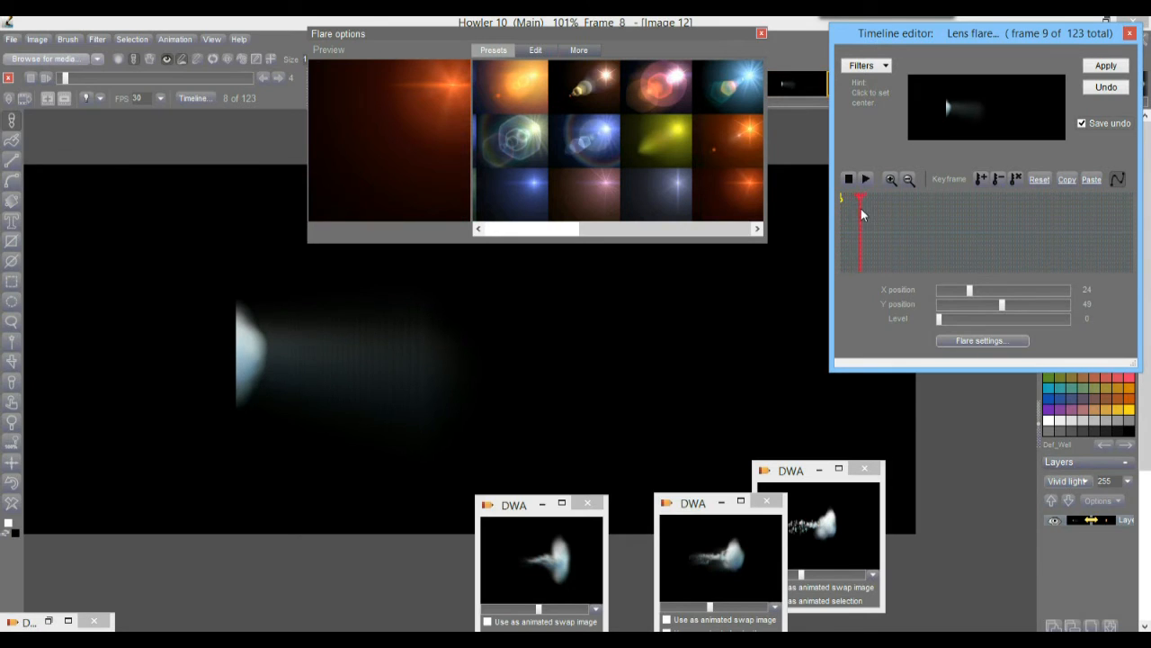
left_click(948, 107)
left_click_drag(944, 319, 1016, 322)
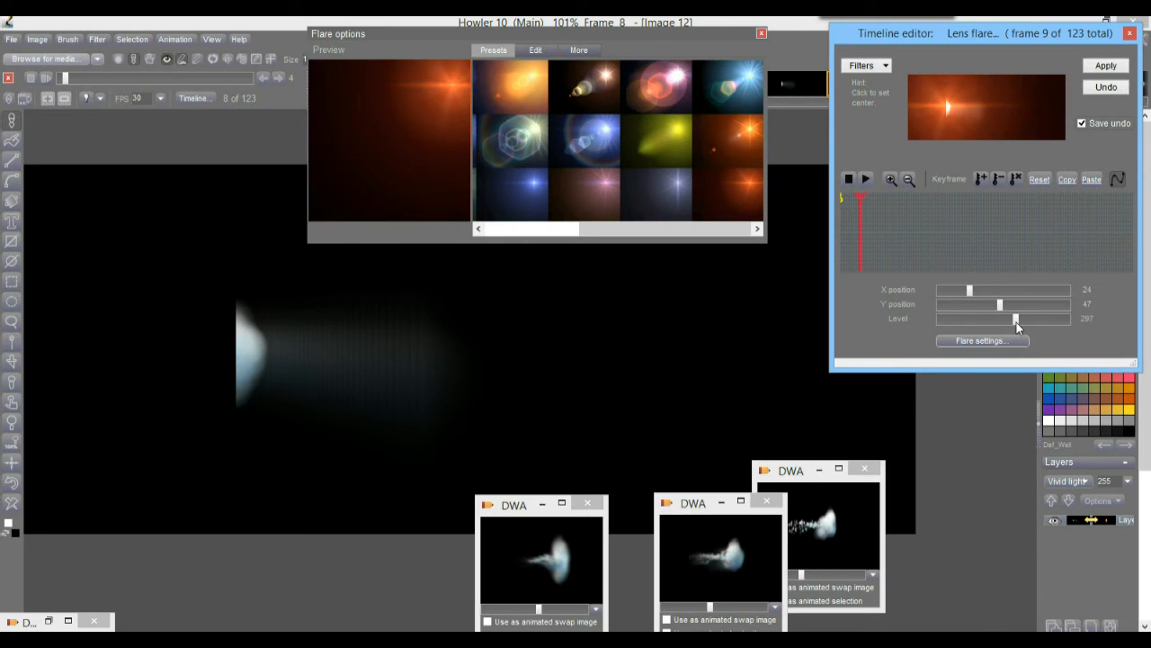
left_click(983, 179)
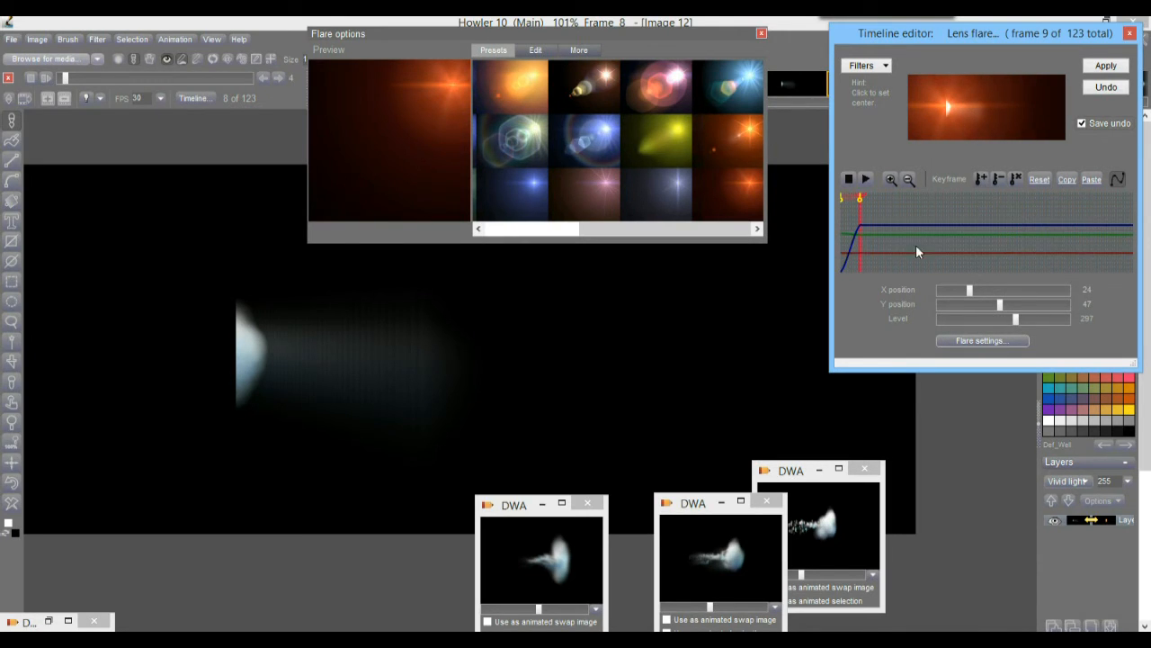
- Keyframe the lens flare on frame 33 with X position 28, Y position 51 and level 155
left_click_drag(874, 217, 918, 225)
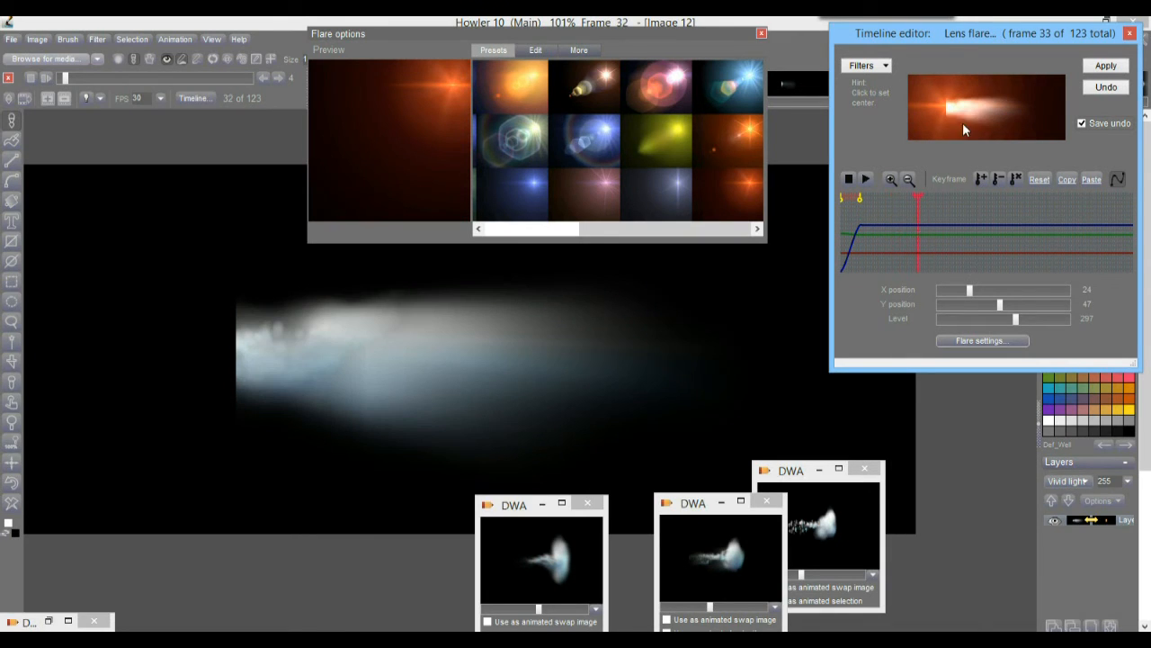
left_click(953, 110)
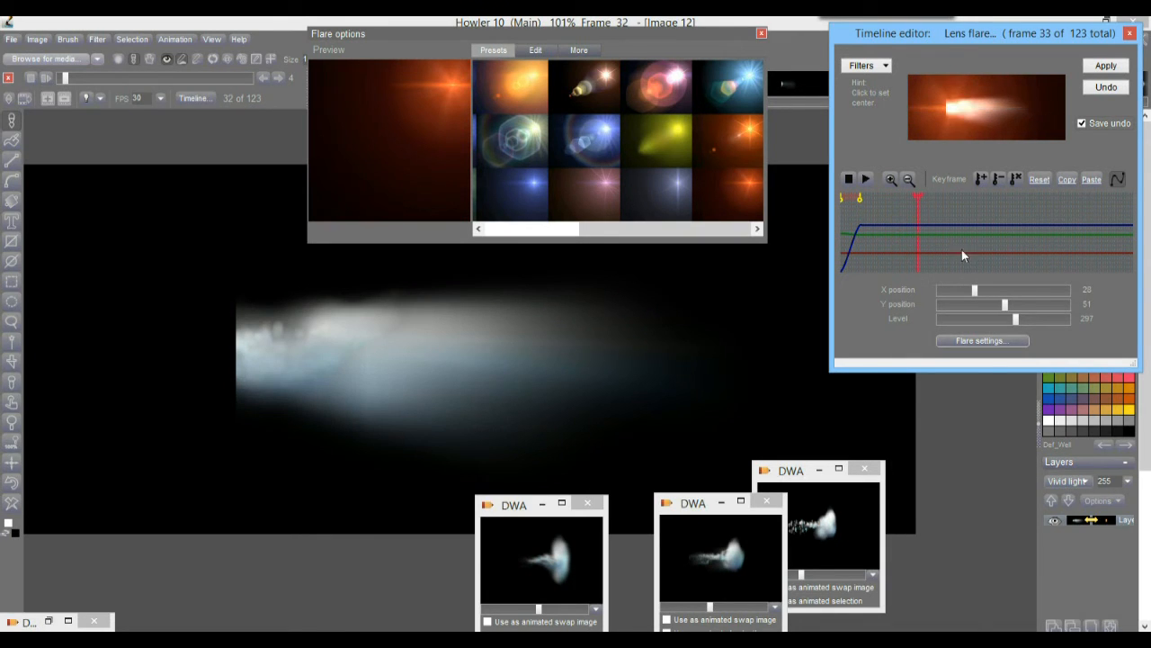
left_click_drag(1012, 324, 974, 322)
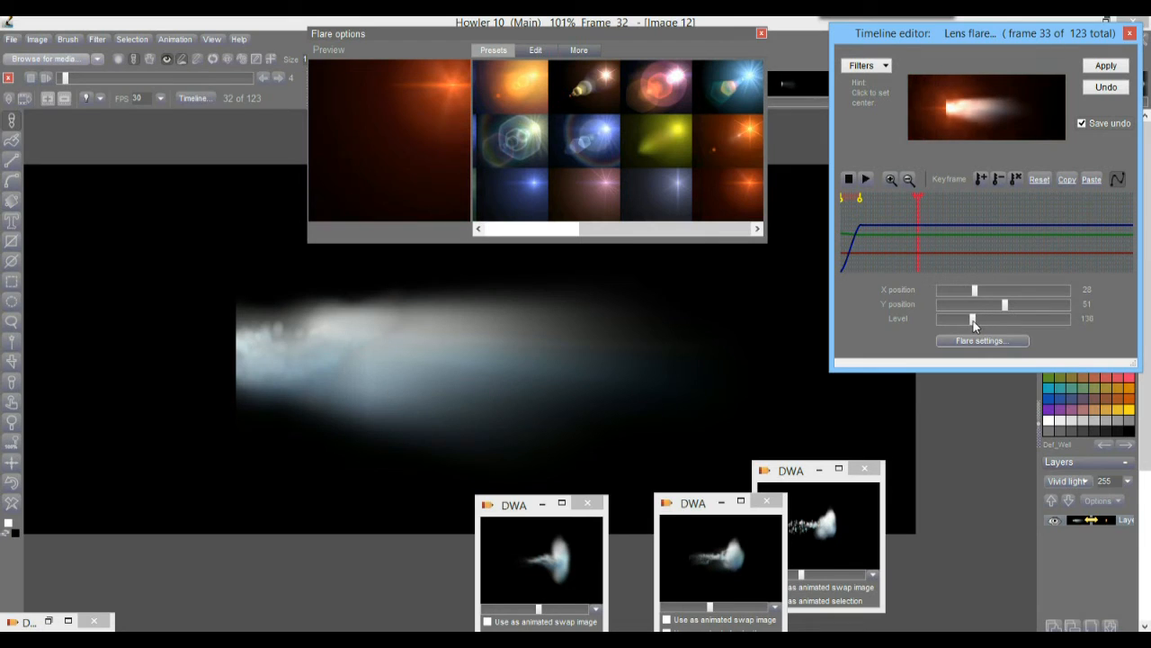
left_click(980, 178)
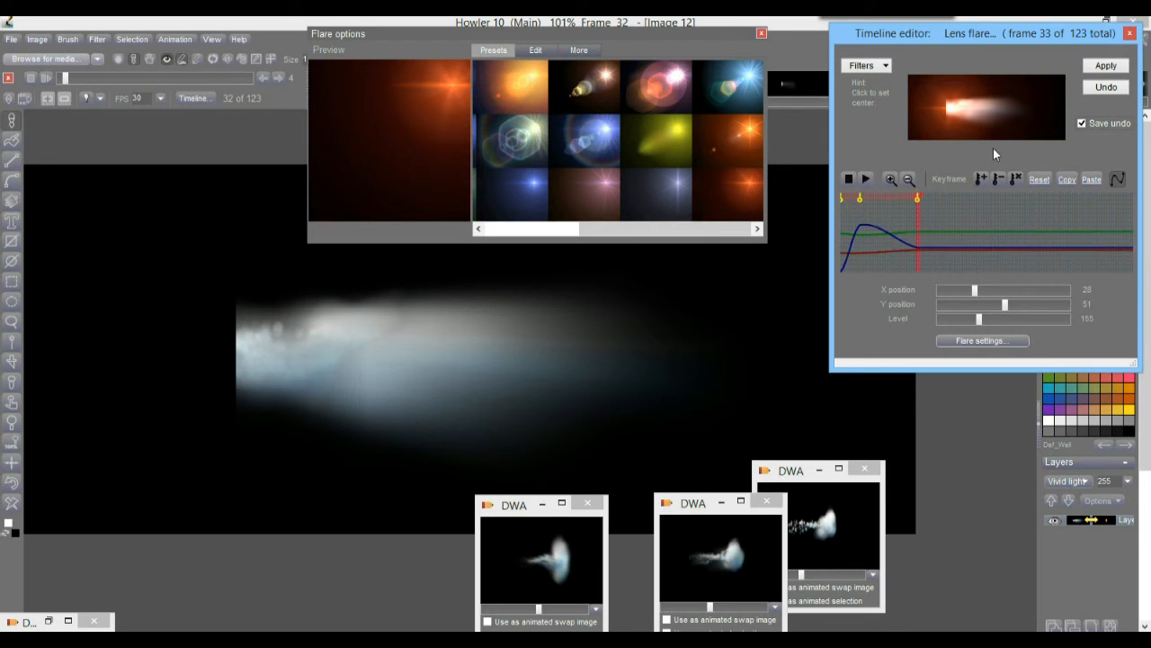
- Keyframe the lens flare on frame 74 with X position 62, Y position 50 and level 133
left_click(973, 113)
left_click_drag(982, 230, 1017, 230)
left_click(1007, 114)
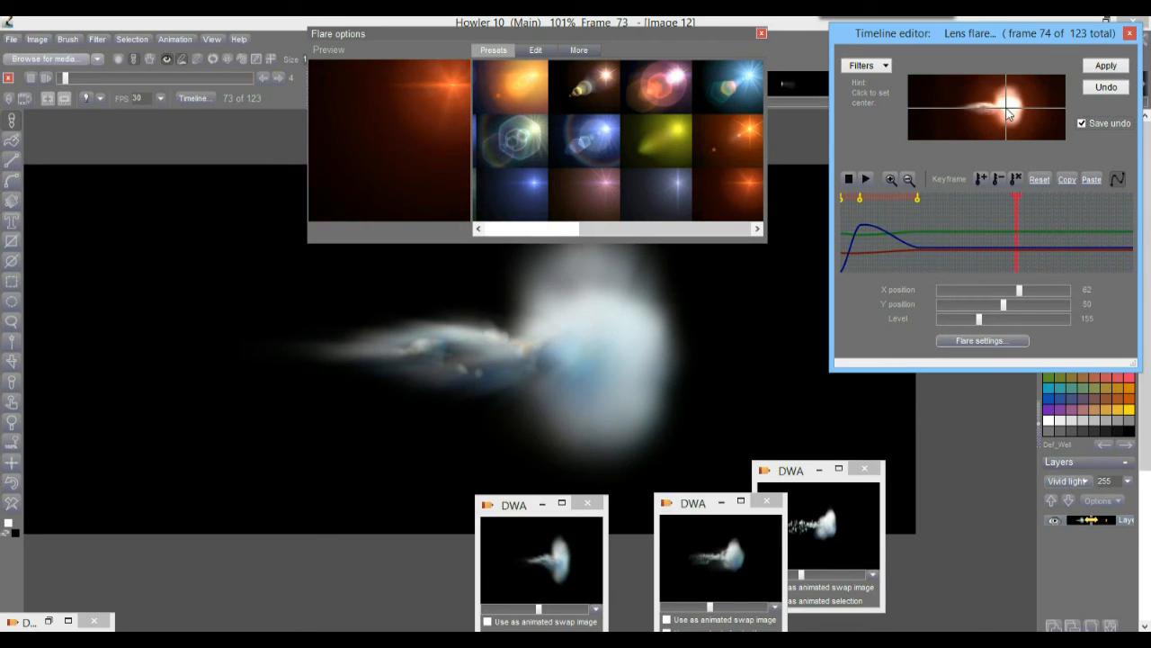
mouse_move(972, 319)
left_mouse_down()
mouse_move(963, 318)
mouse_move(971, 316)
left_mouse_up()
left_click(983, 180)
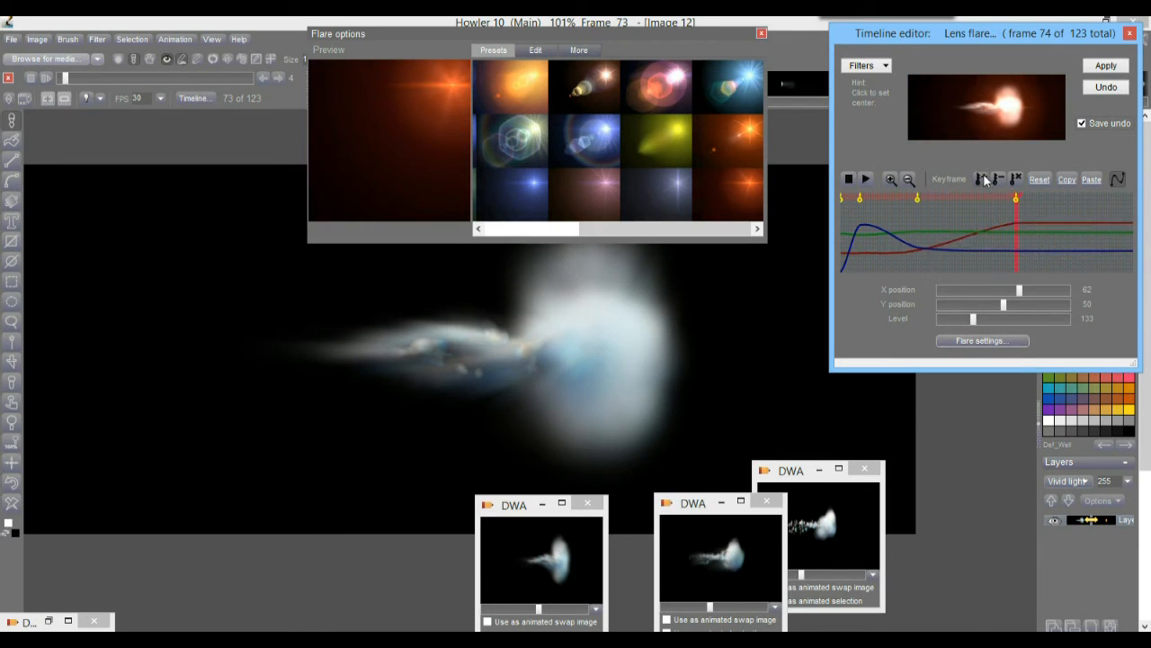
- Keyframe the lens flare on frame 102 with X position 65, Y position 50 and level 0, and apply the filter to the animation
left_click_drag(1071, 218, 1065, 252)
left_click_drag(973, 319, 945, 322)
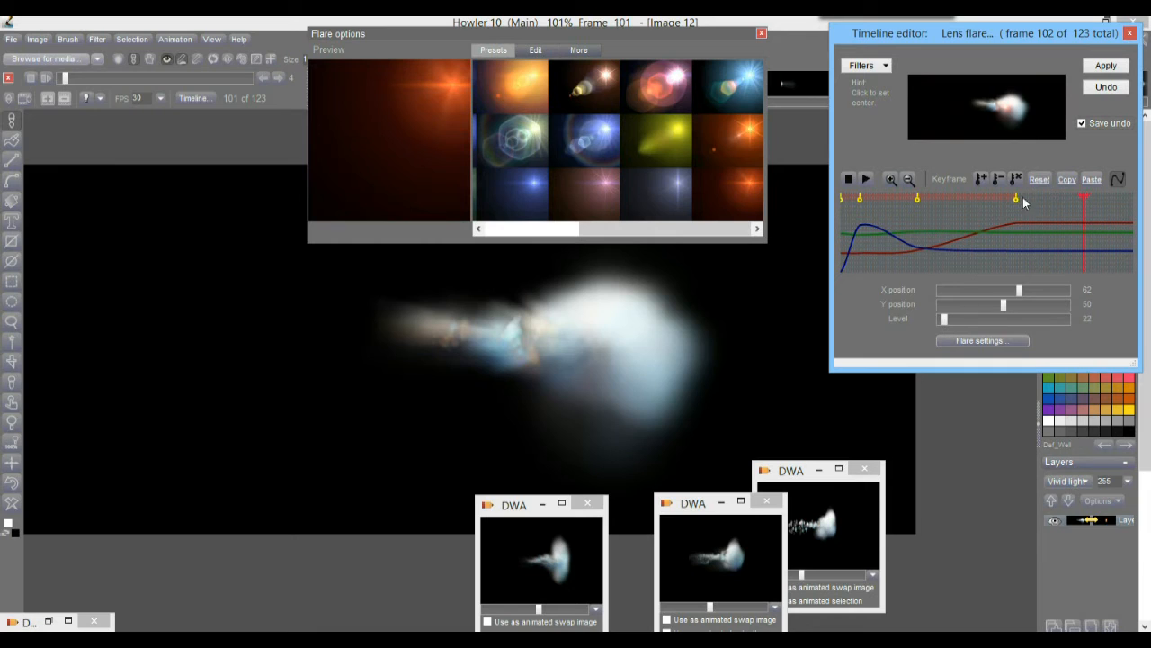
left_click(1011, 105)
left_click_drag(947, 321, 873, 327)
left_click(982, 177)
left_click(1106, 66)
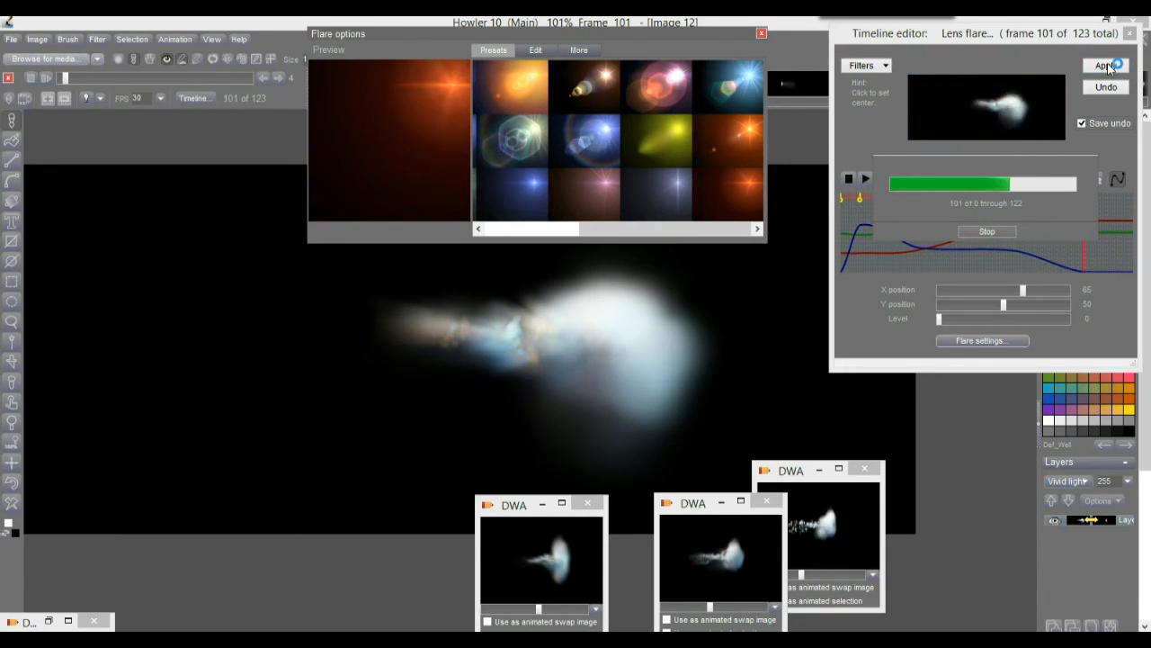
left_click(761, 34)
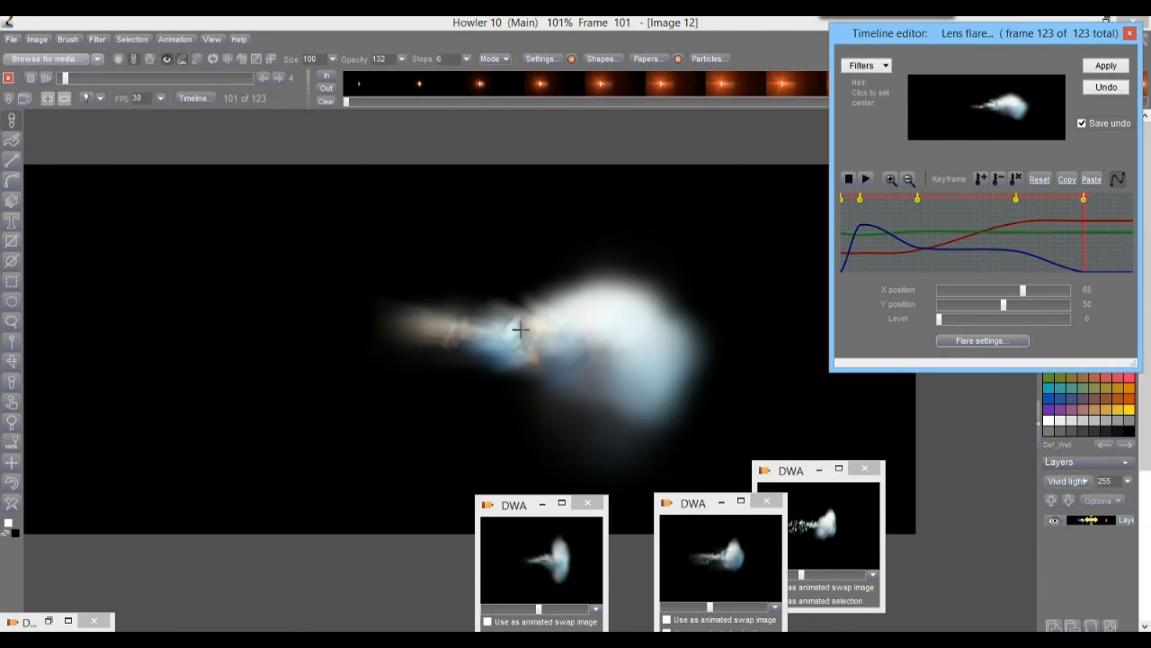
- Play back the lens-flare animation, then store a copy of it and place its thumbnail window beside the other stored animations
left_click(45, 76)
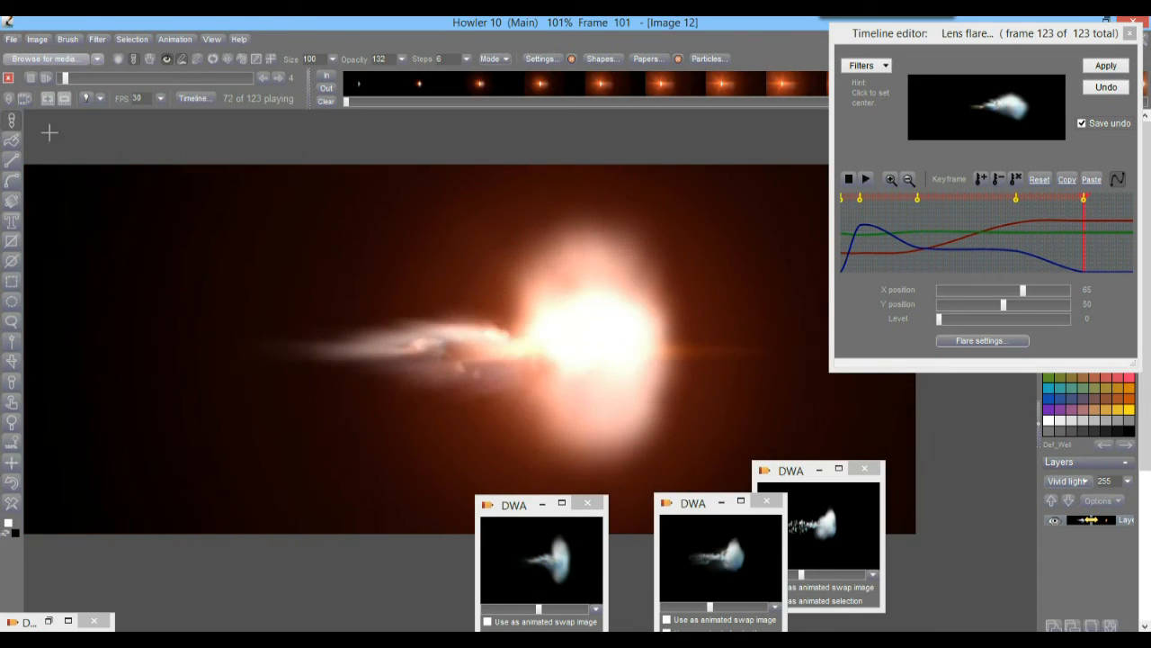
left_click(120, 79)
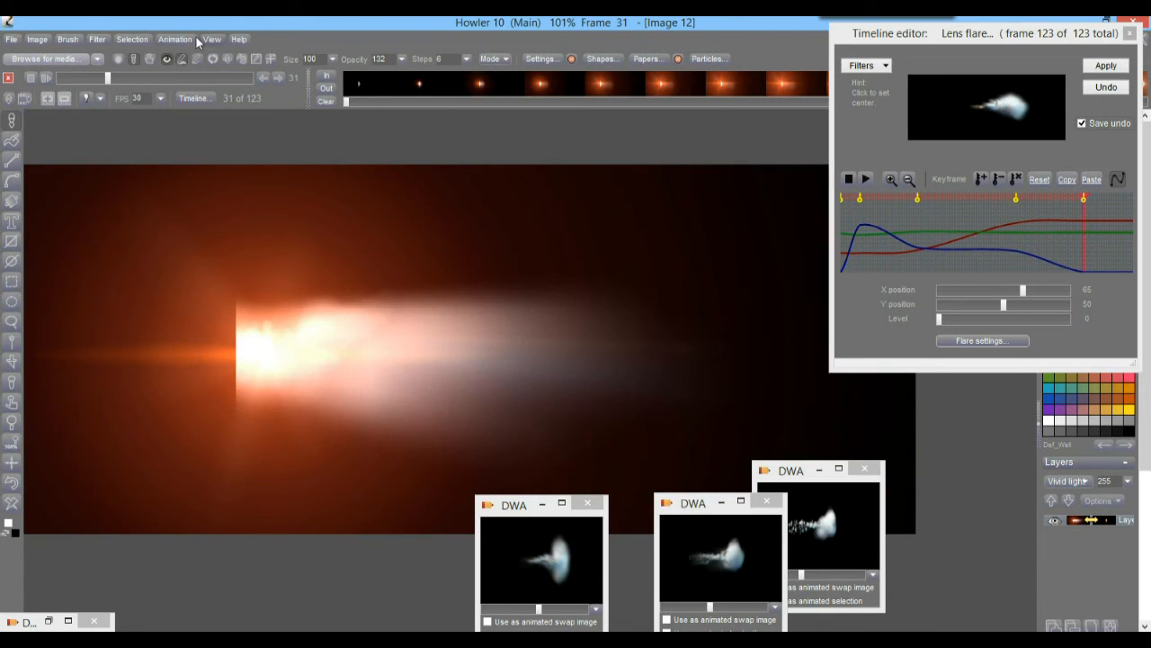
left_click(170, 38)
mouse_move(227, 97)
left_click(108, 109)
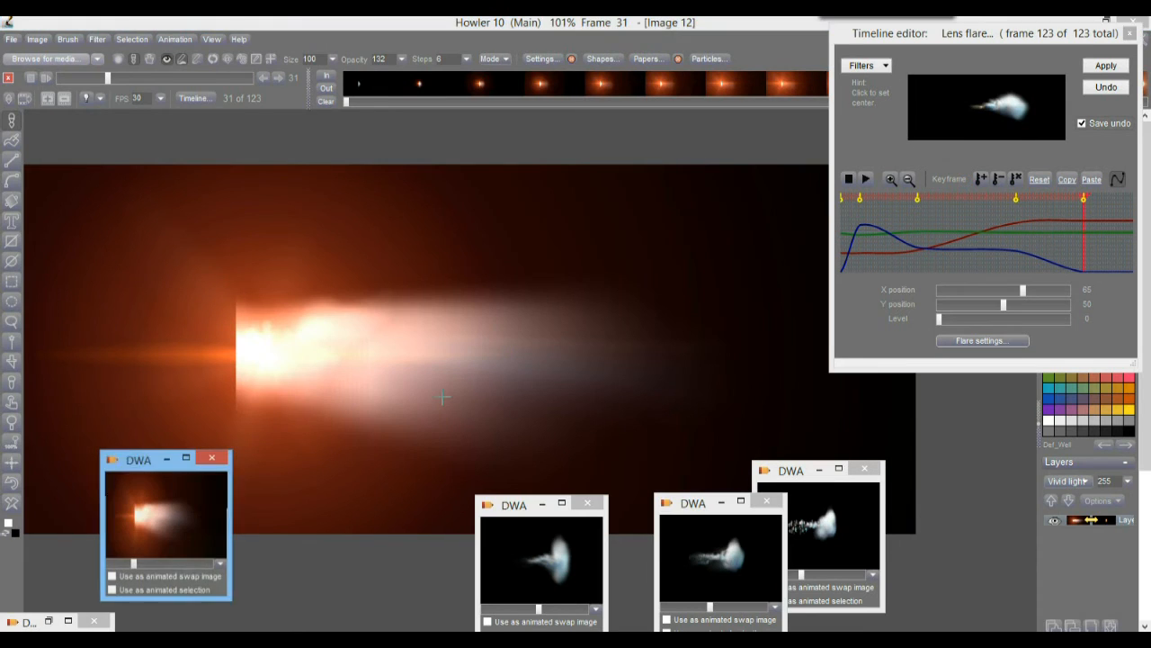
left_click_drag(171, 463, 968, 488)
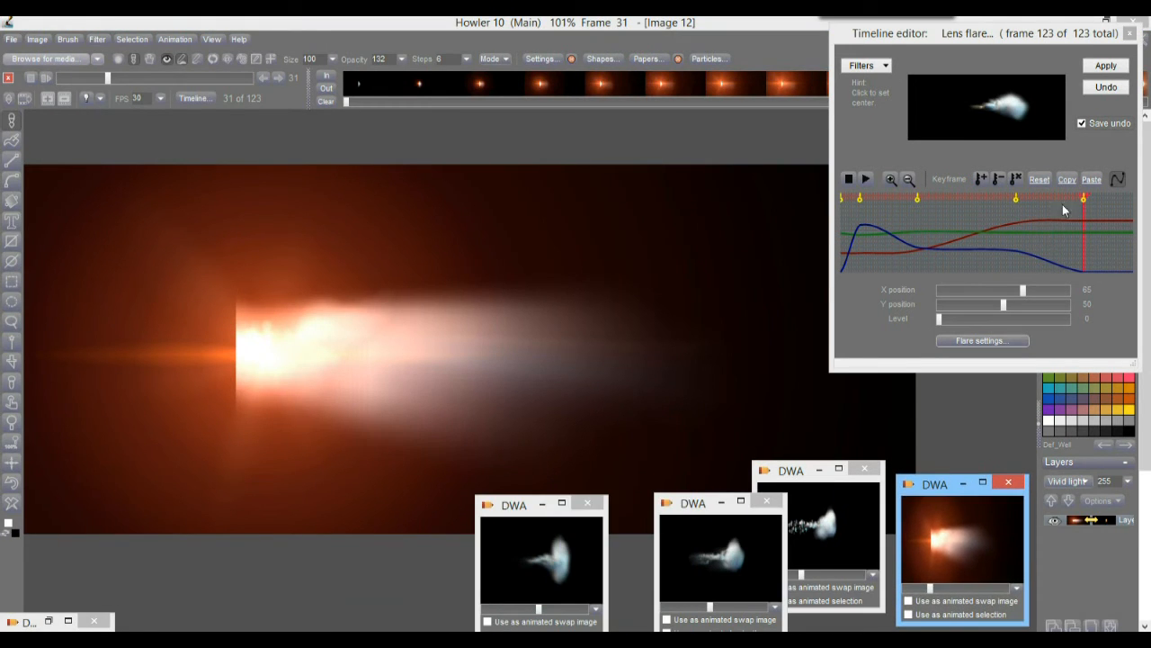
- Undo the lens flare filter, load the second stored cloud animation into the main image and preview it at frame 47
left_click(1107, 87)
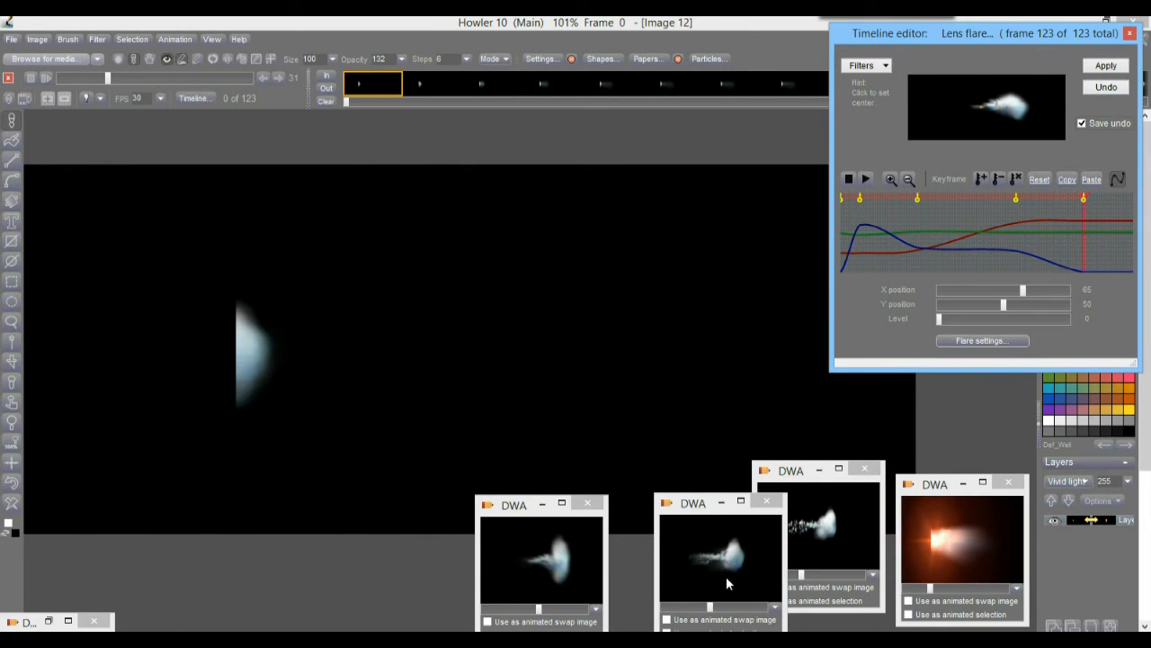
left_click(787, 480)
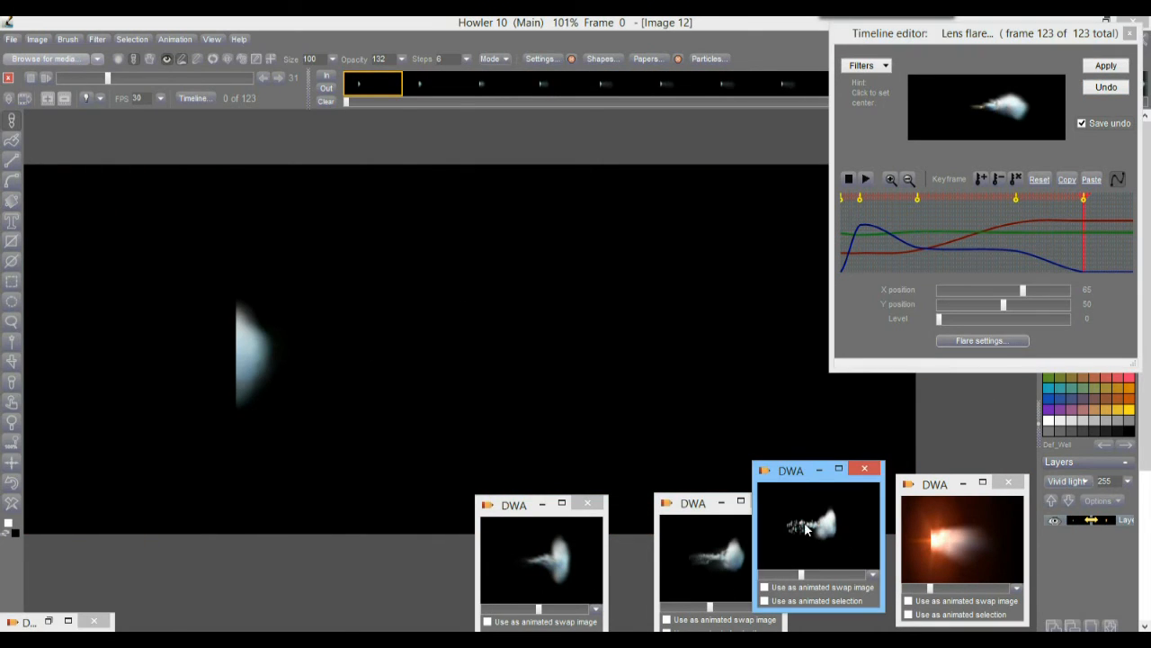
left_click(715, 555)
left_click(614, 378)
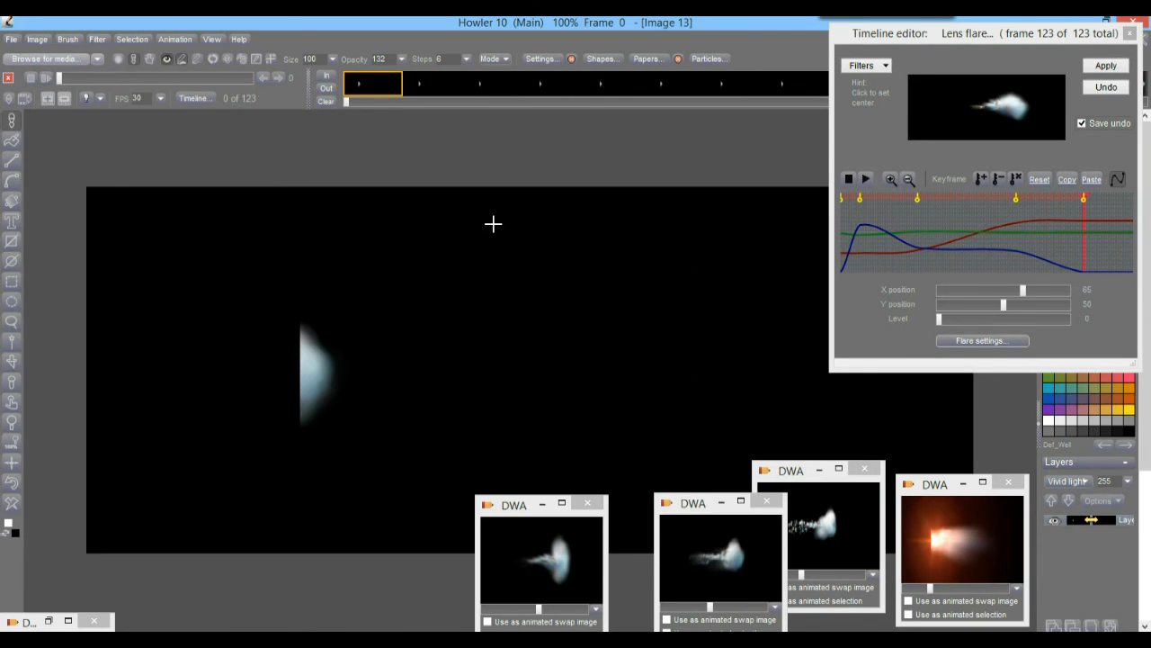
left_click_drag(60, 78, 132, 79)
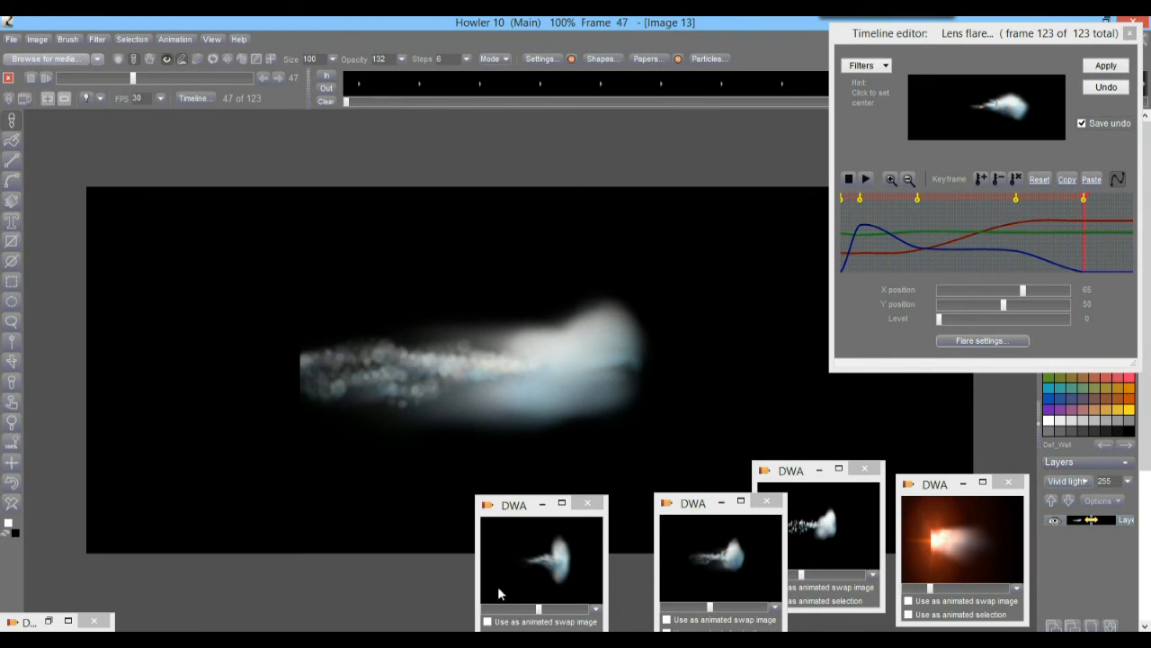
- Use the first stored animation, the mushroom-shaped cloud, as animated swap image, and reload the second stored cloud animation as the main image
left_click(488, 622)
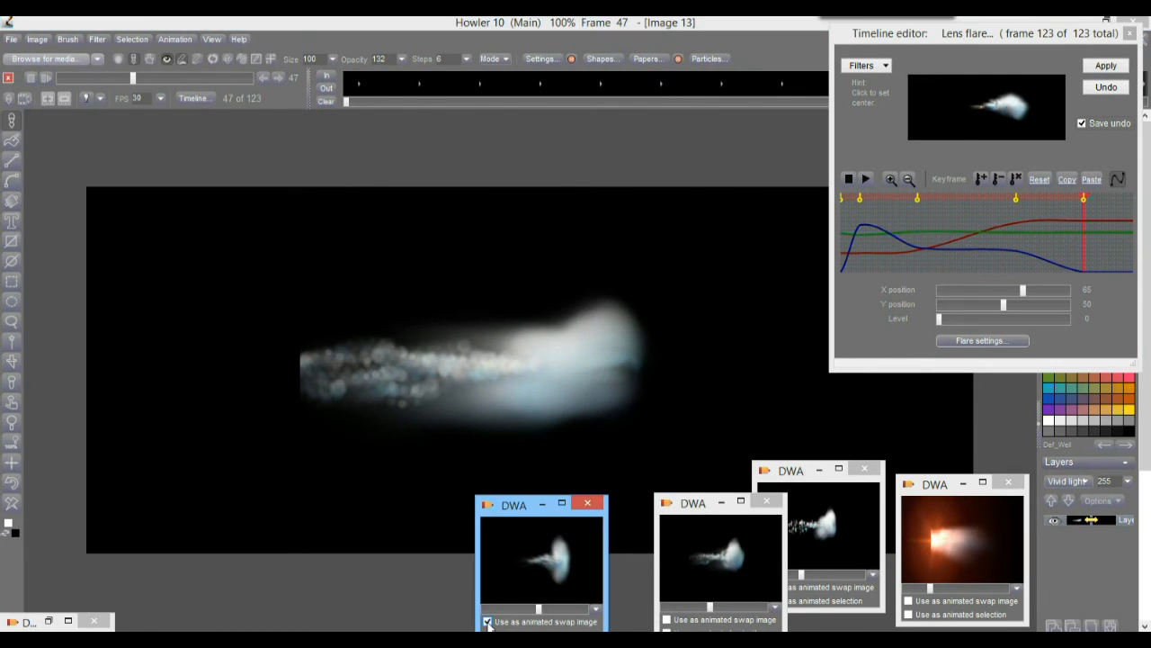
left_click(535, 583)
left_click(613, 373)
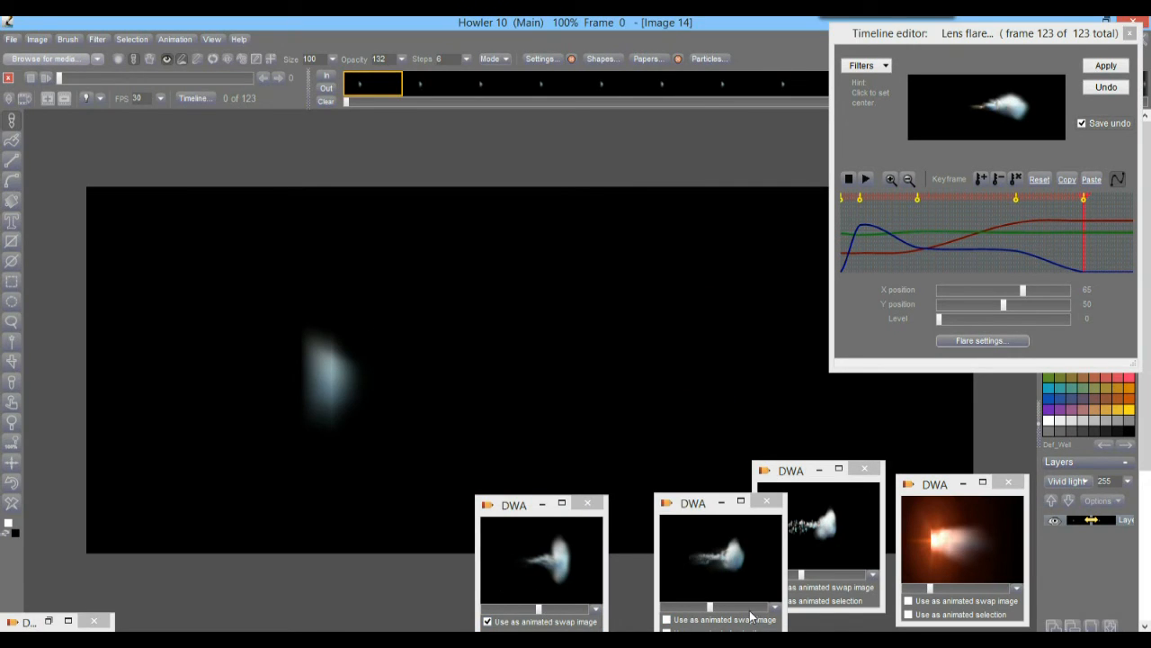
left_click(725, 551)
left_click(615, 374)
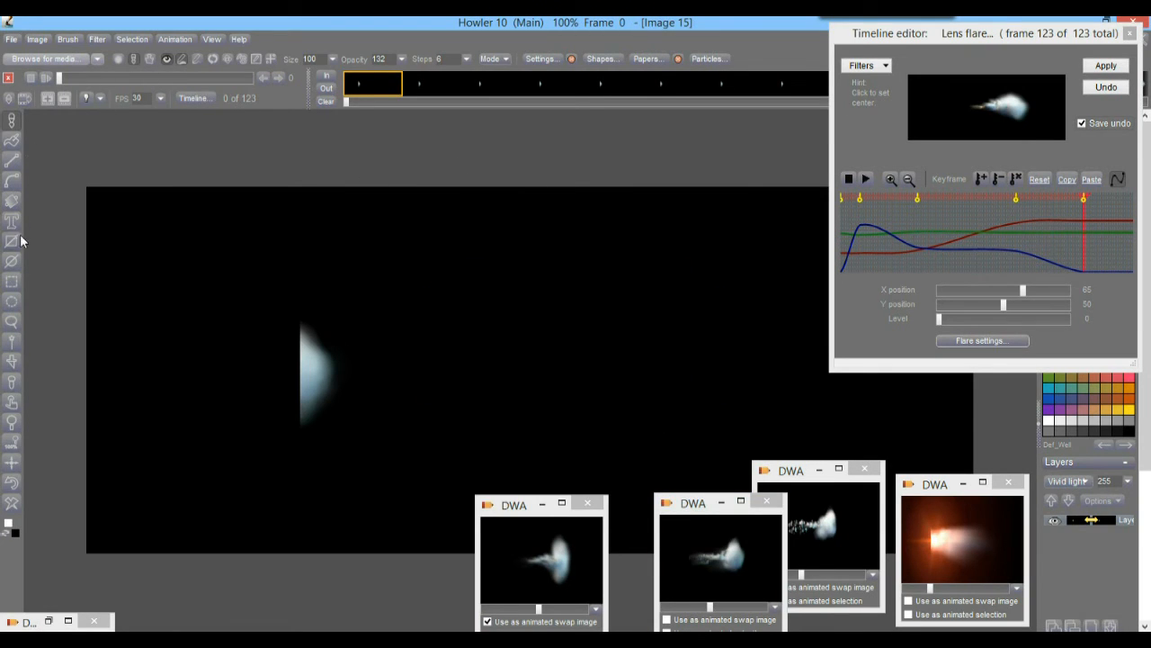
left_click_drag(83, 81, 136, 81)
- Close the timeline editor, enable swap mixing and set the current layer's mode to Dissolve
left_click(1131, 34)
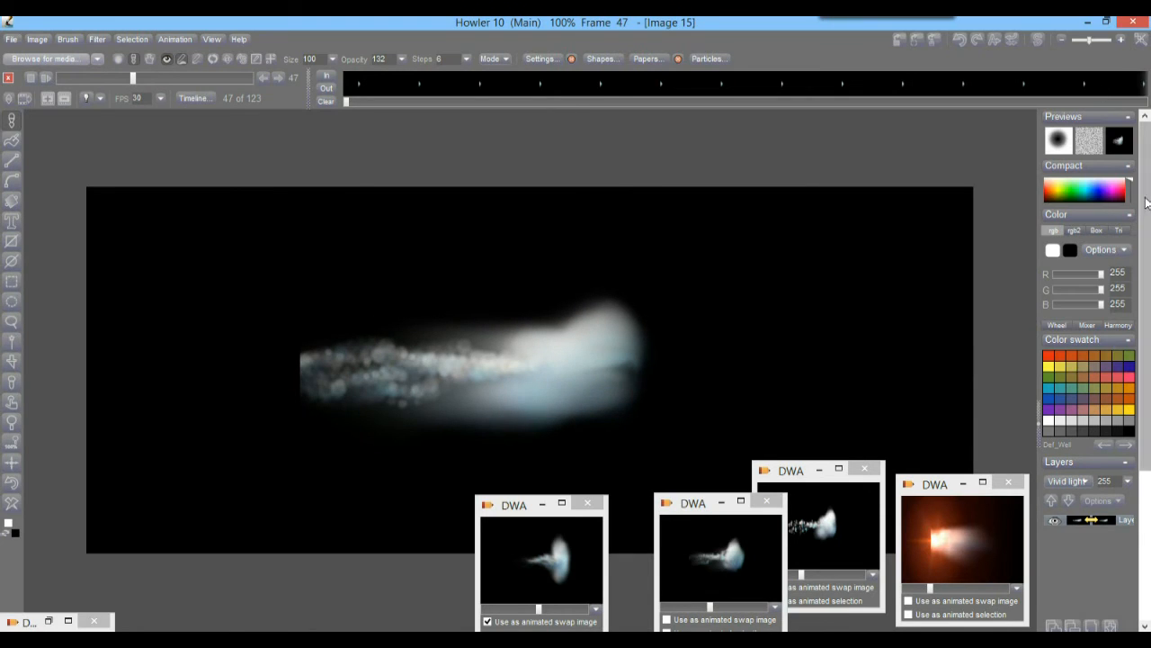
left_click(1120, 140)
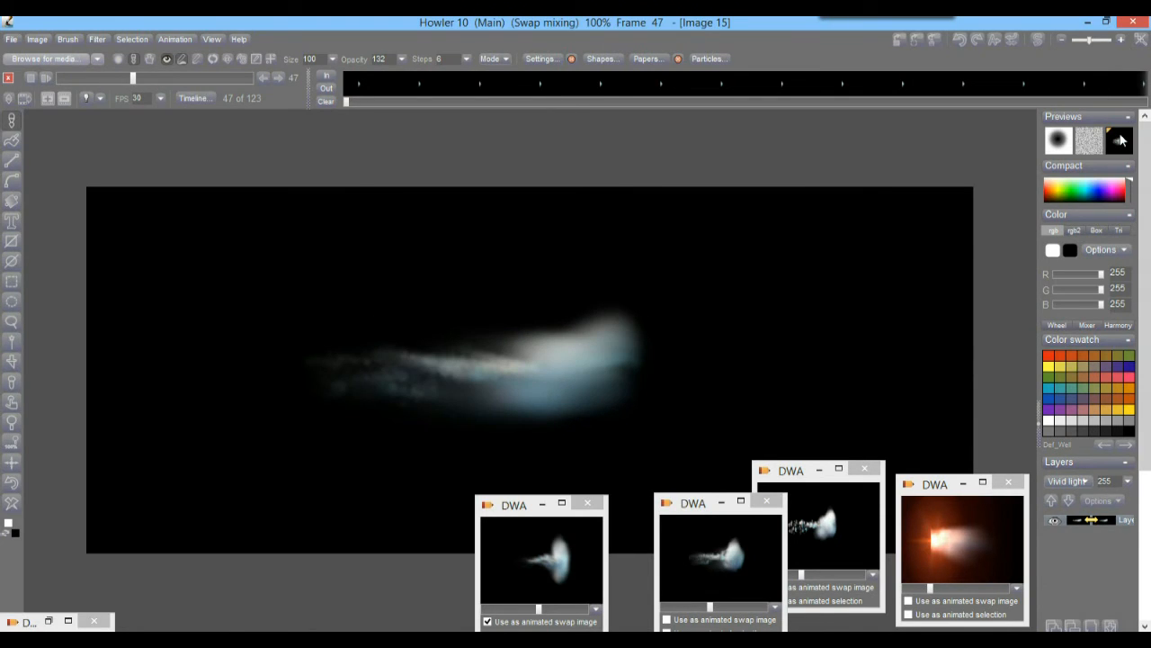
right_click(1120, 144)
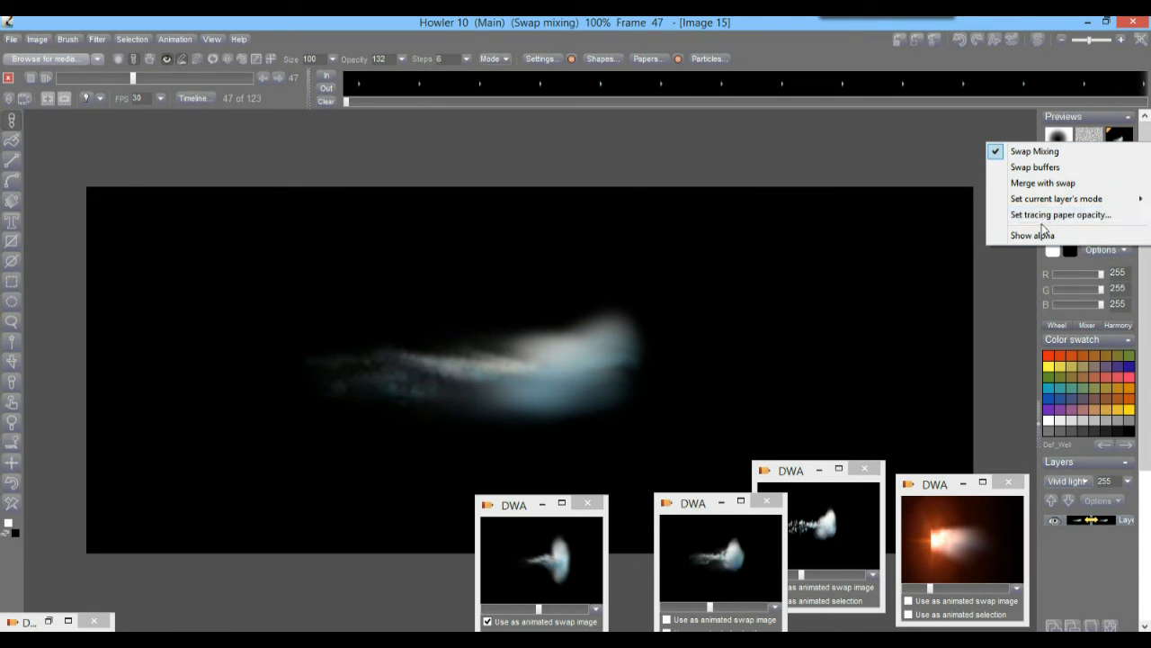
left_click(1073, 207)
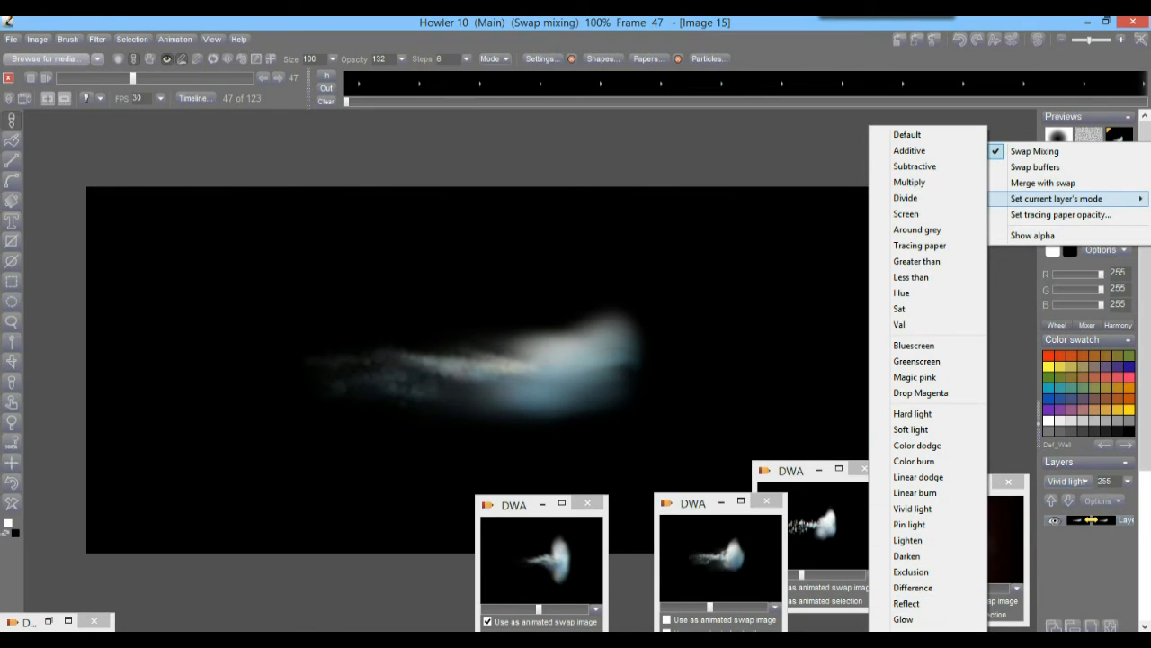
left_click(888, 635)
left_click_drag(469, 89, 828, 111)
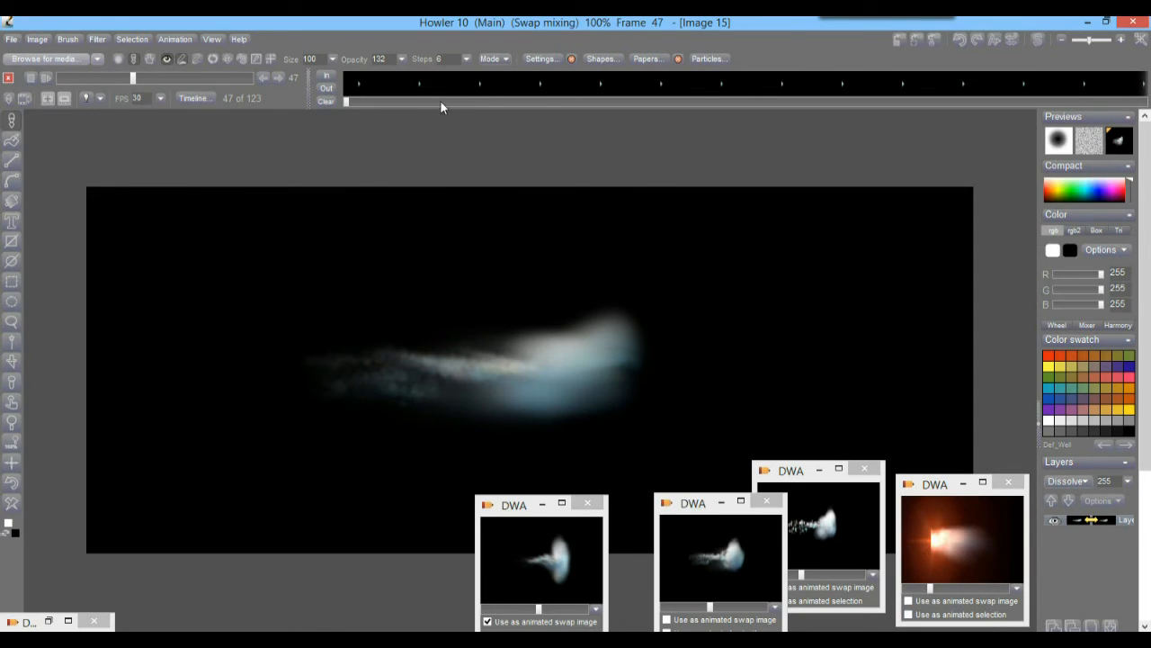
left_click_drag(67, 77, 158, 78)
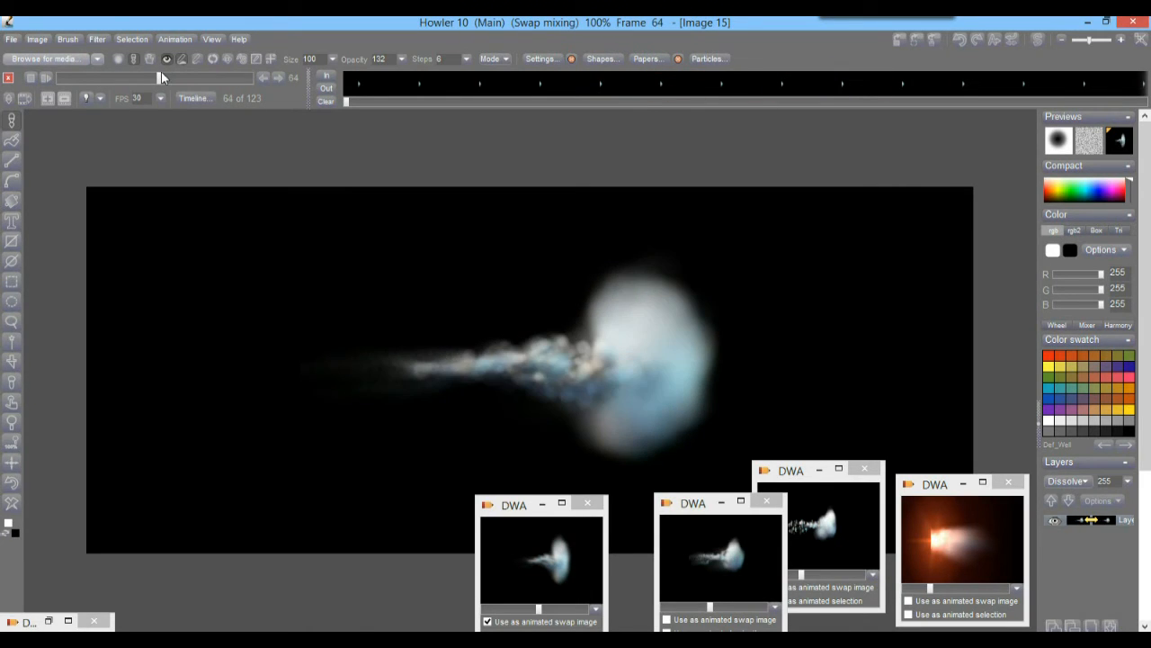
left_click(565, 224)
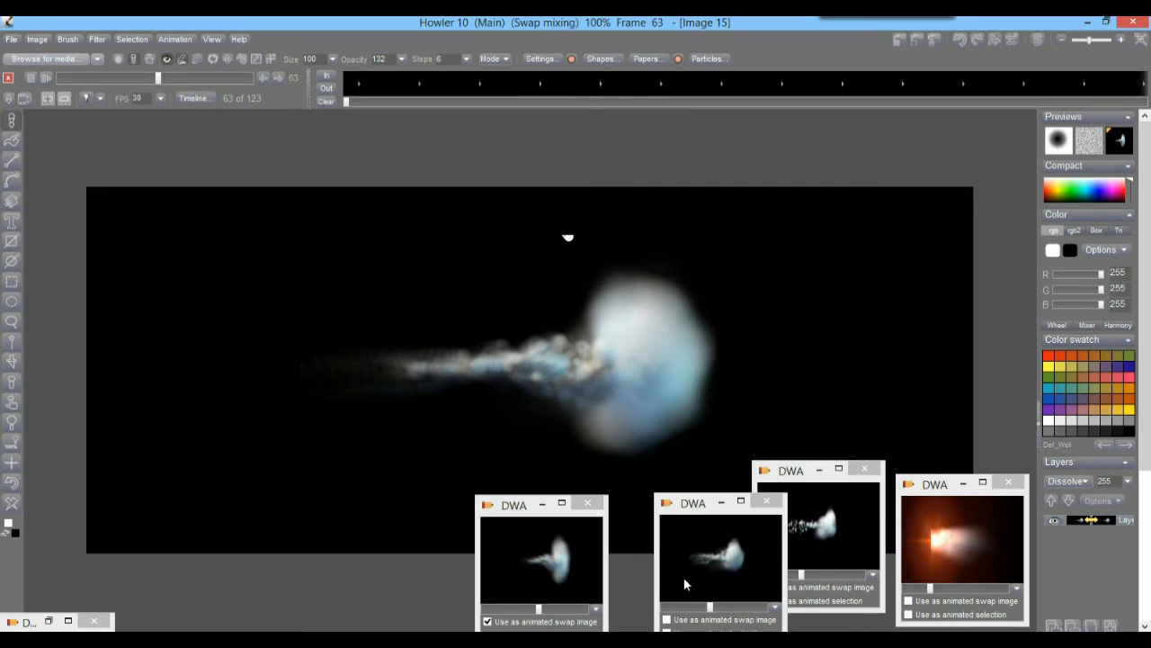
key("ctrl+z")
- Displace the cloud by the swap image with Colortwirl displace, using moderate Displace and Twirl amounts, and apply it to all frames
left_click(96, 38)
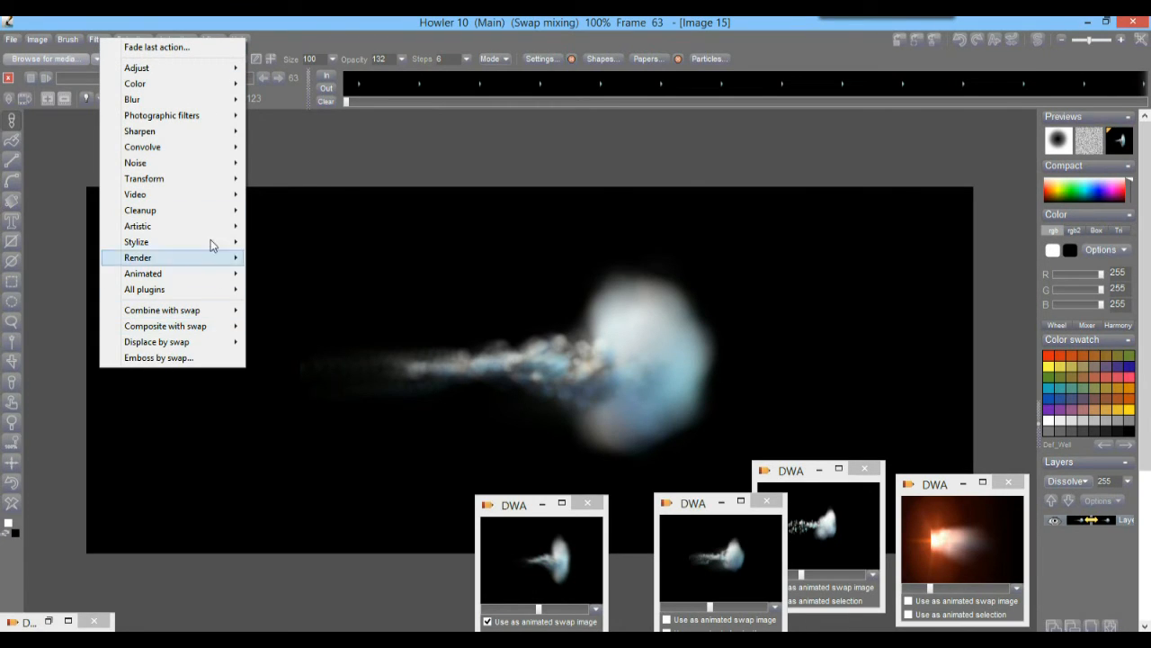
mouse_move(210, 315)
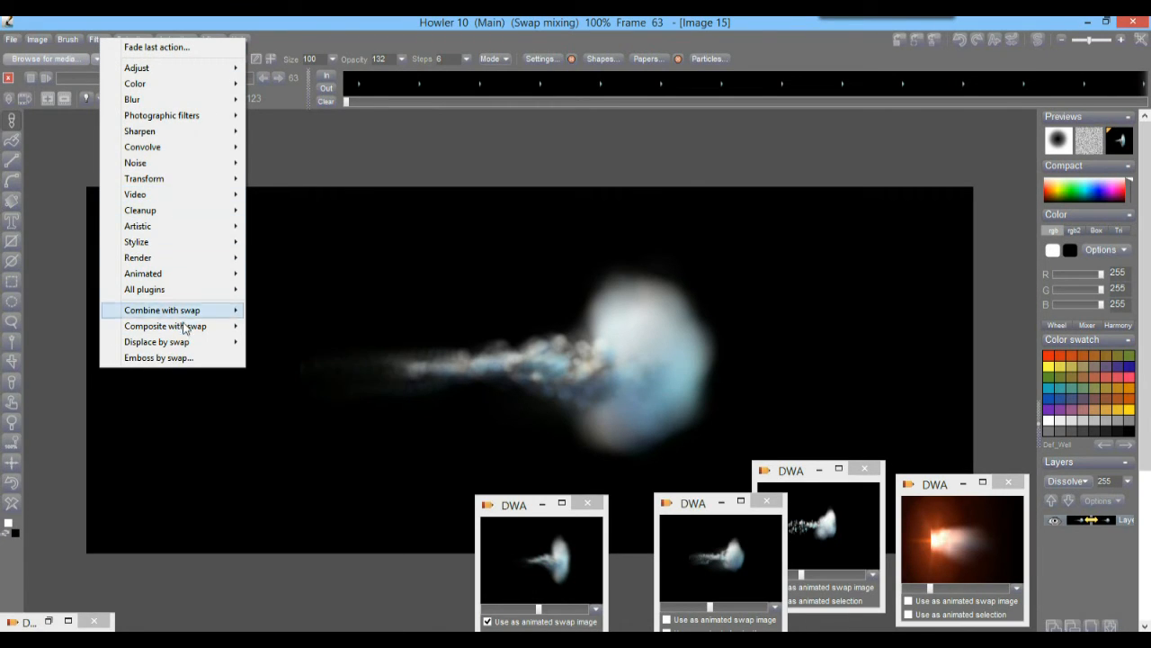
mouse_move(187, 331)
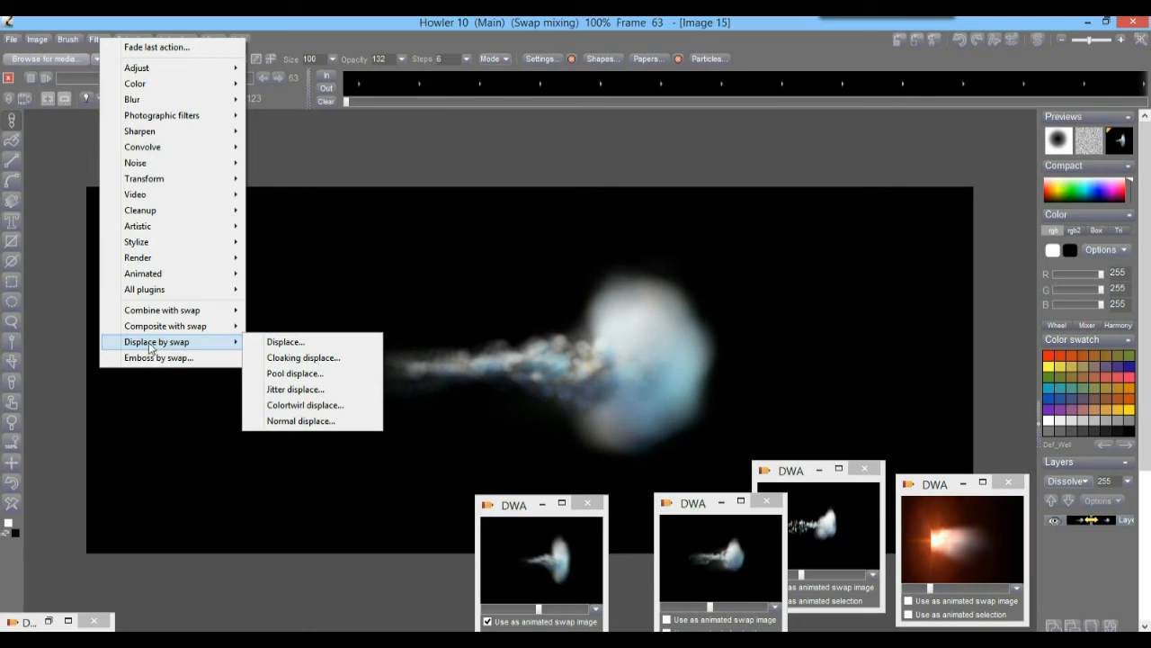
left_click(317, 412)
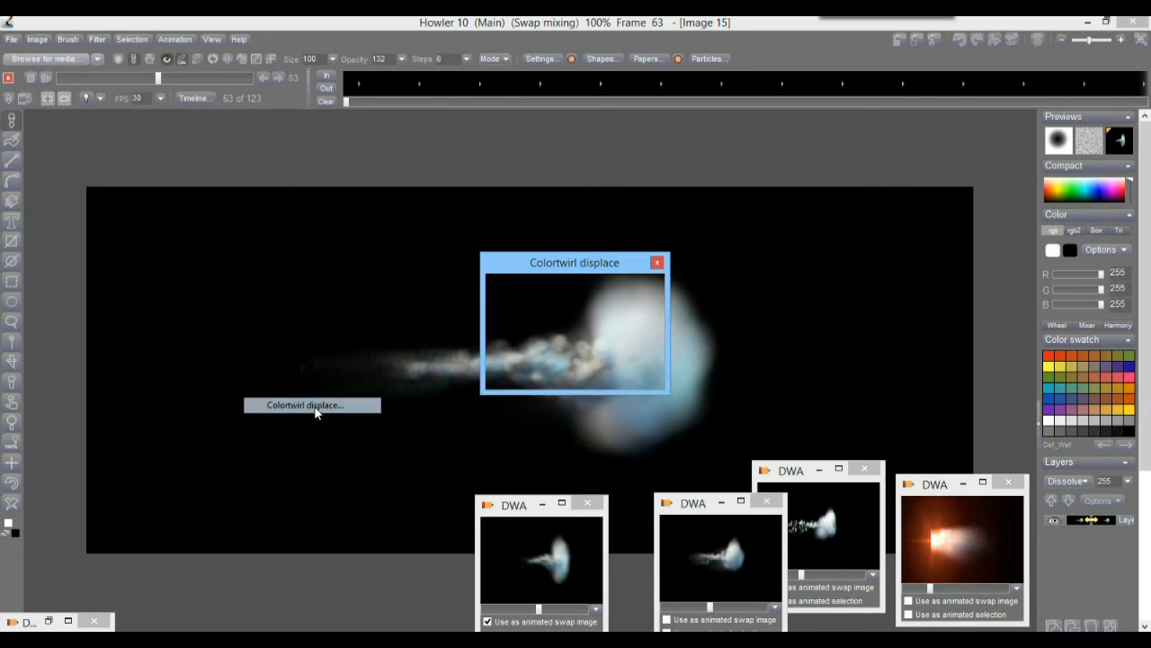
mouse_move(570, 314)
left_mouse_down()
mouse_move(581, 316)
mouse_move(565, 316)
left_mouse_up()
left_click_drag(551, 262, 312, 156)
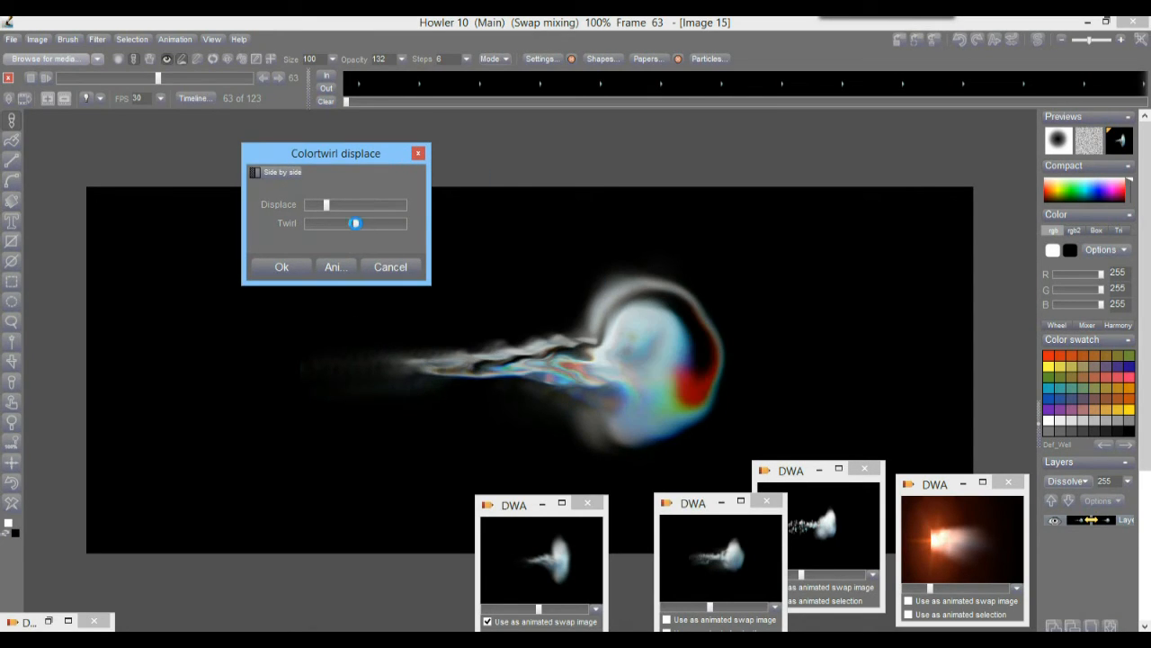
left_click_drag(356, 223, 366, 223)
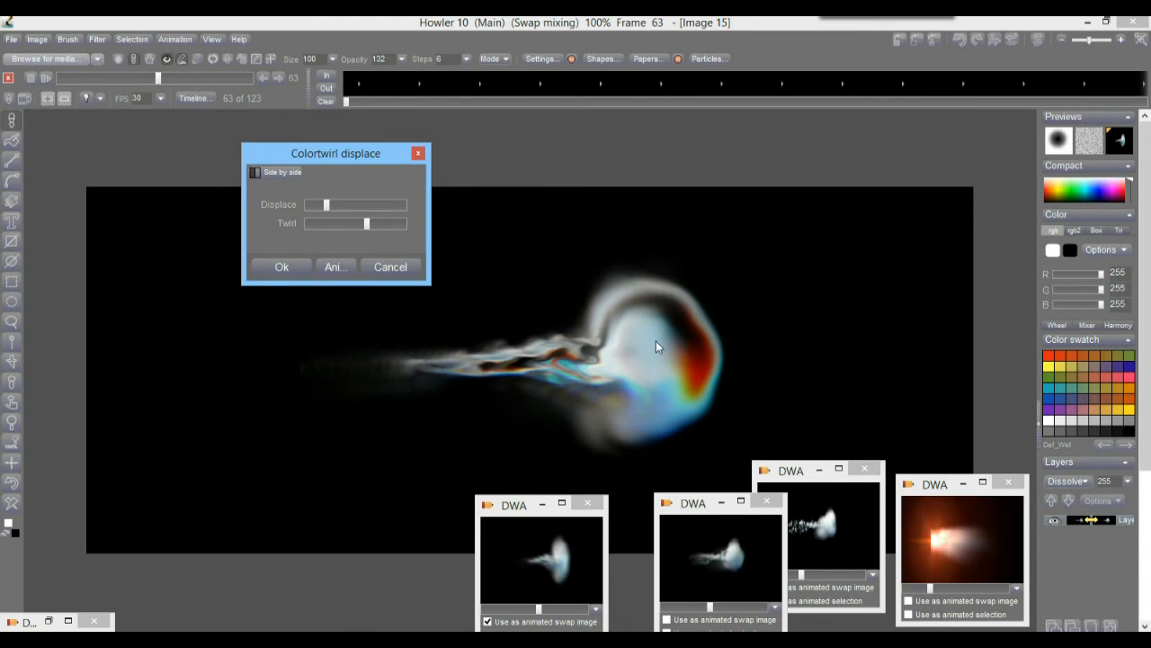
left_click_drag(366, 223, 375, 206)
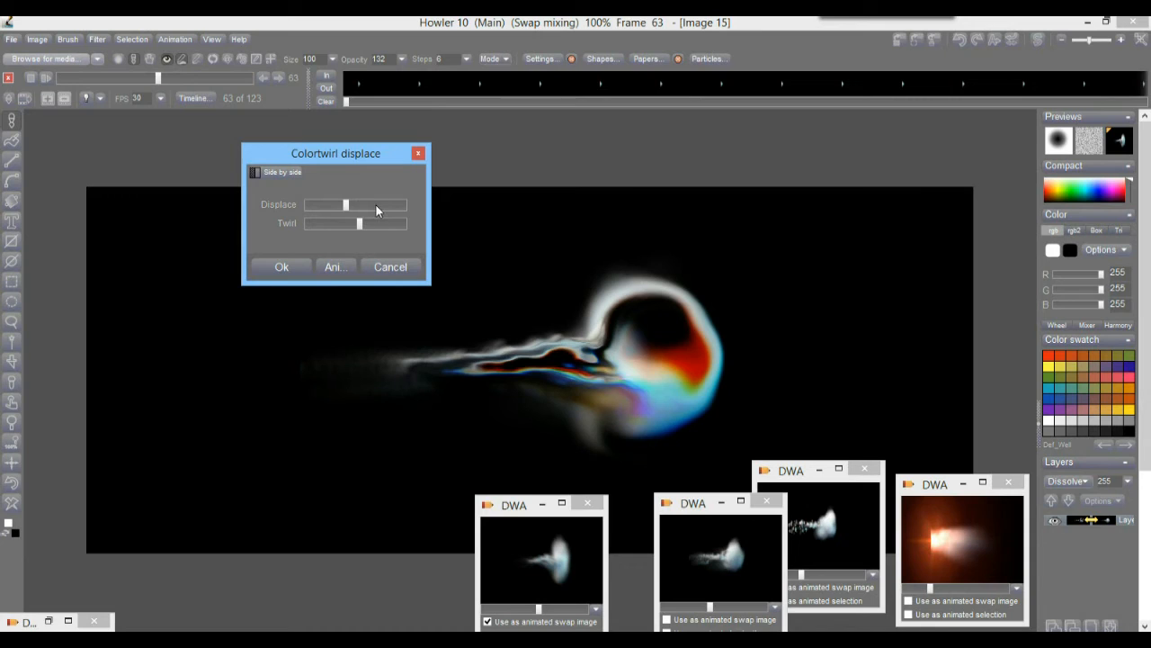
left_click(318, 204)
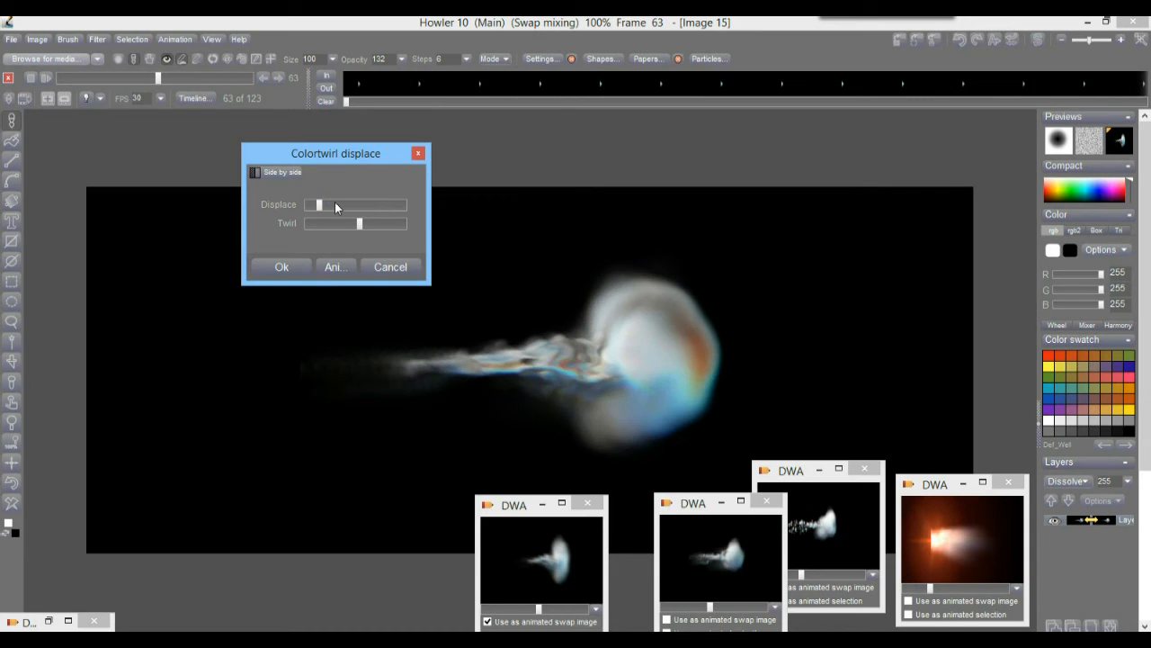
left_click(339, 204)
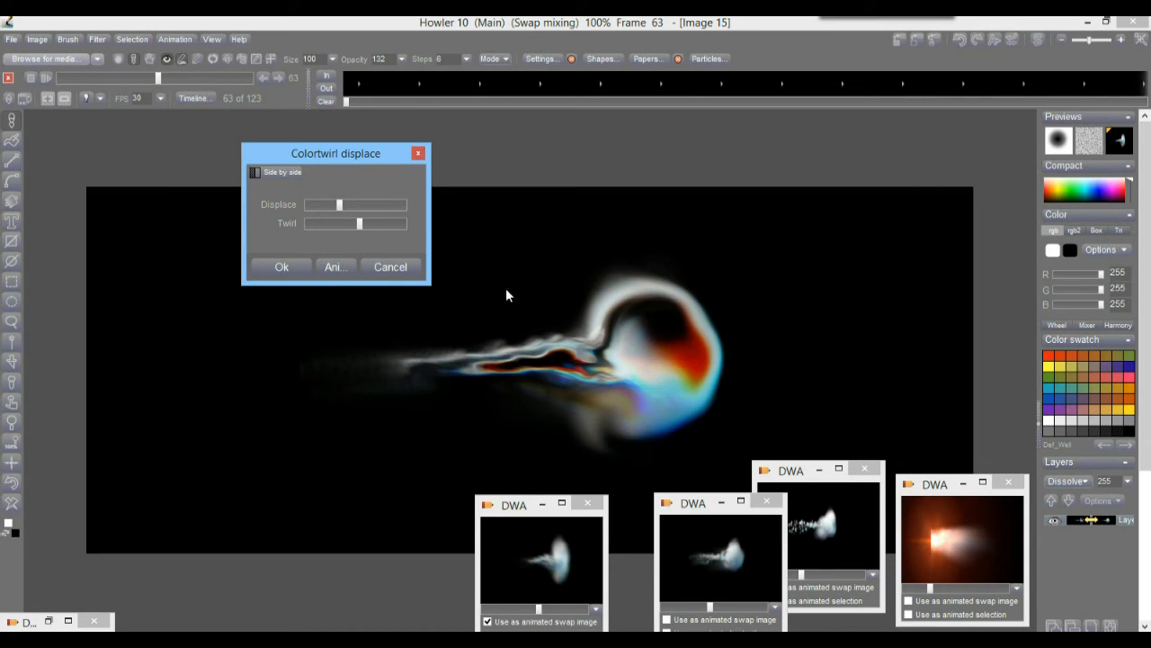
left_click(331, 267)
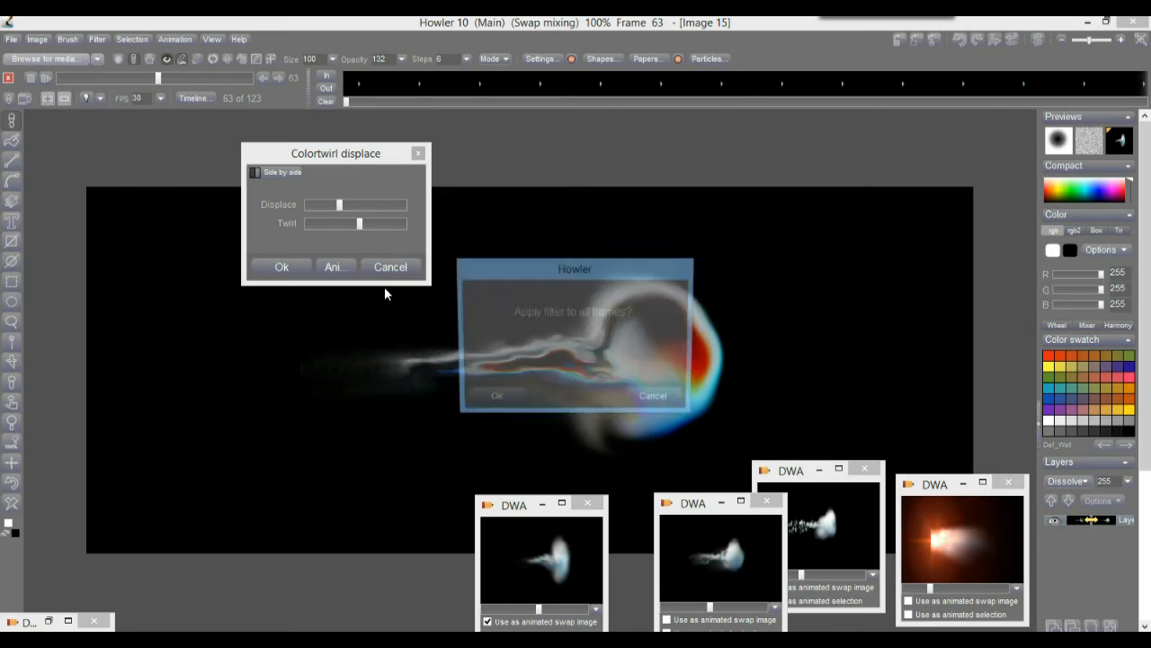
left_click(511, 397)
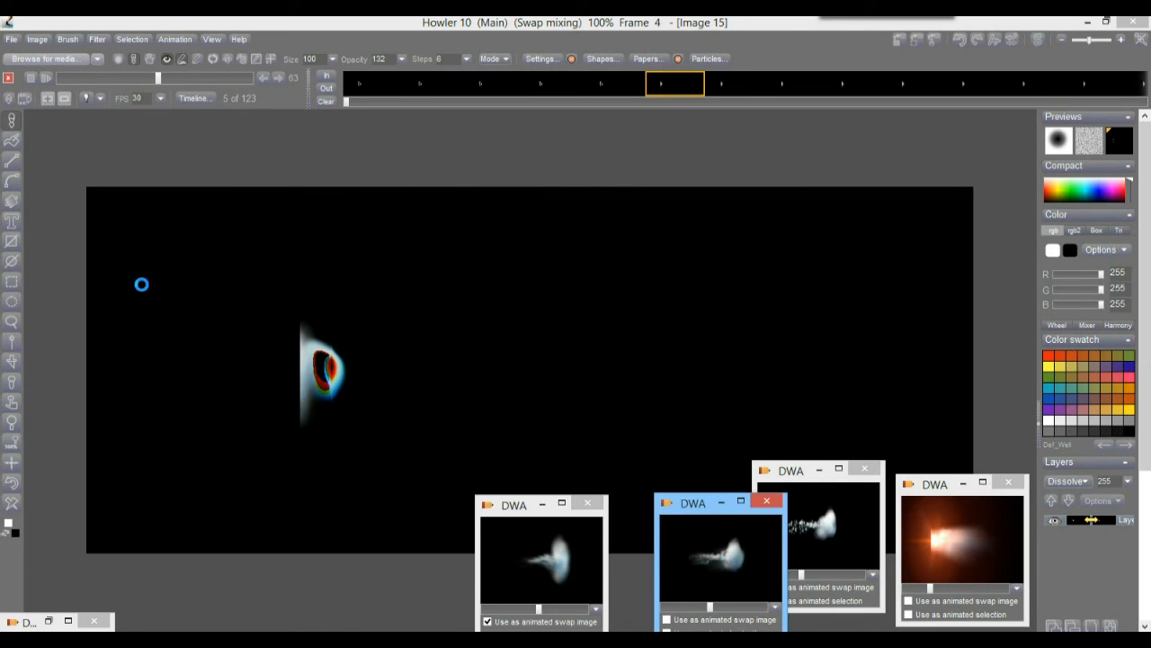
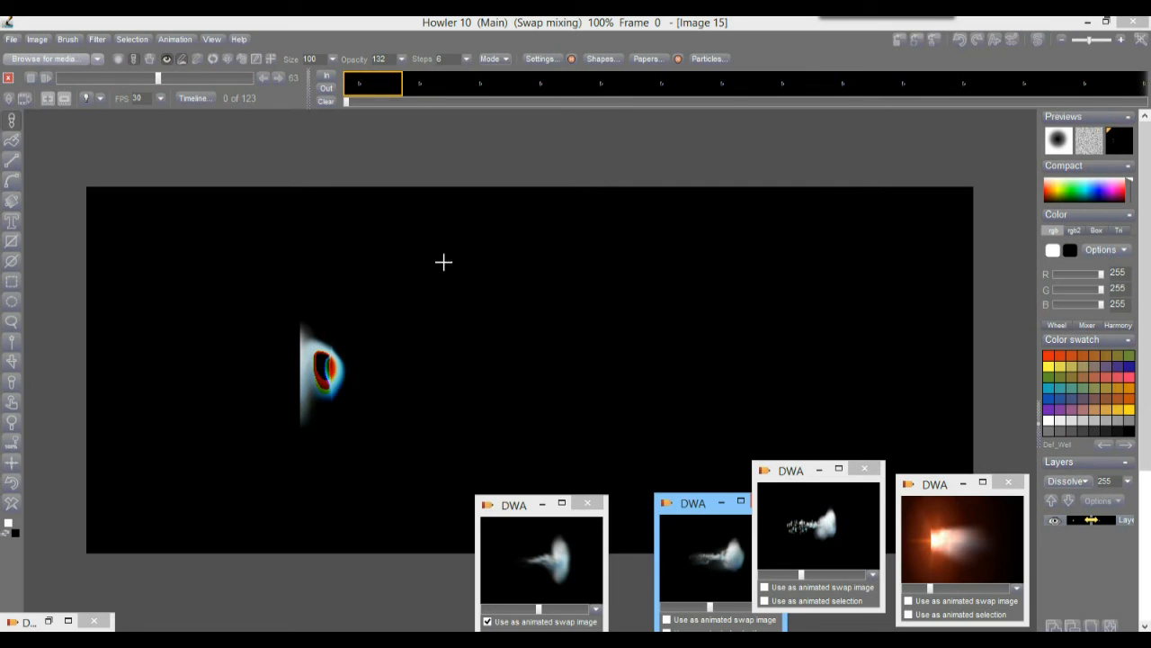
- Play back and scrub through the colortwirl-displaced cloud animation to examine the effect on its frames
left_click_drag(66, 75, 78, 80)
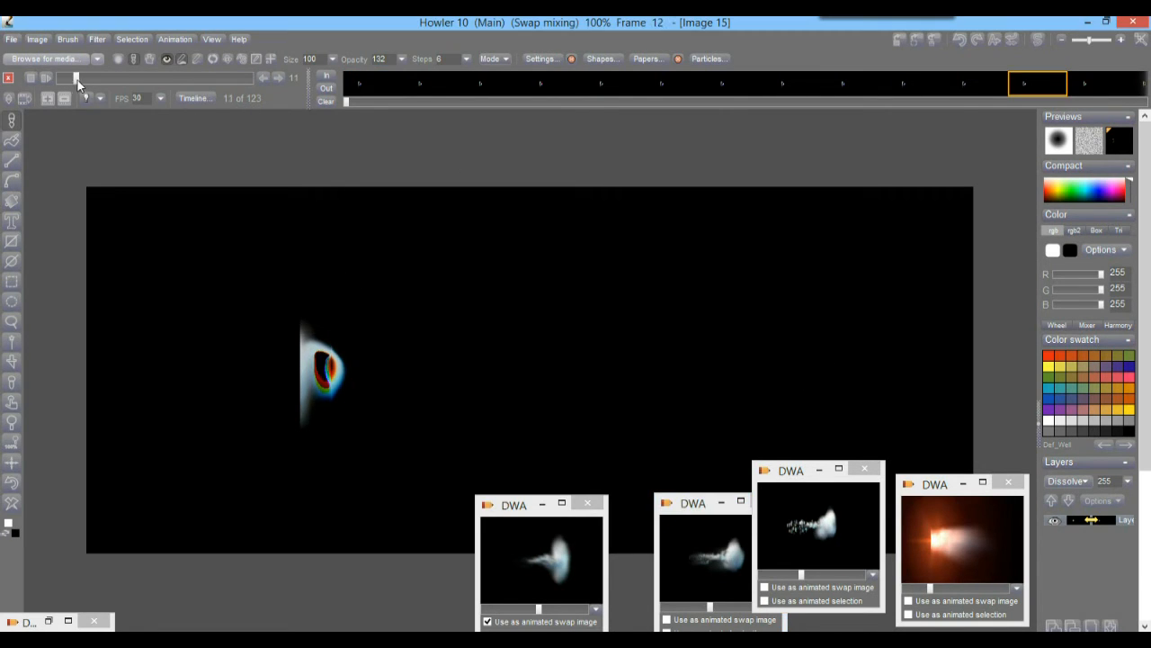
left_click(45, 78)
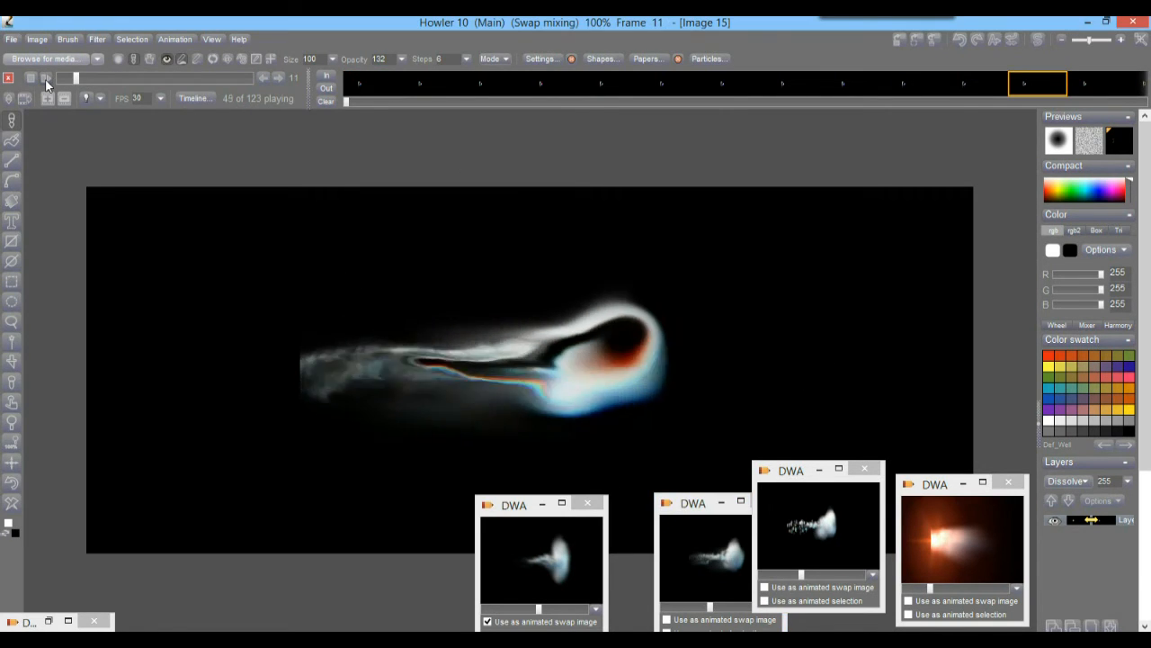
left_click_drag(93, 79, 119, 79)
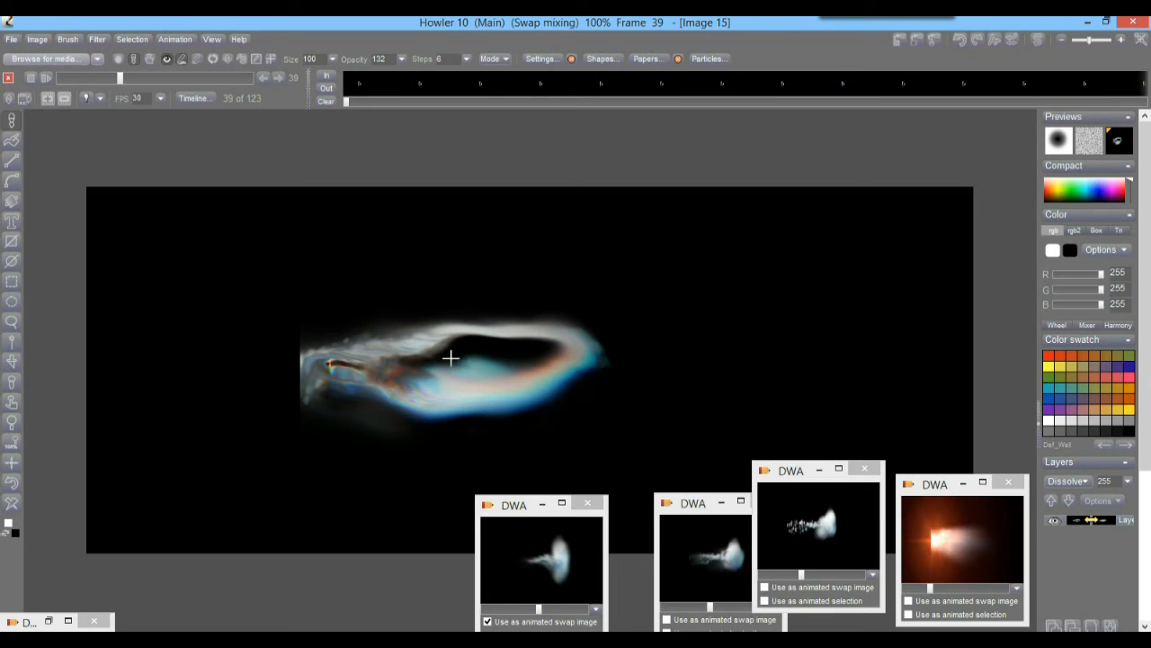
left_click_drag(133, 78, 108, 79)
left_click(210, 39)
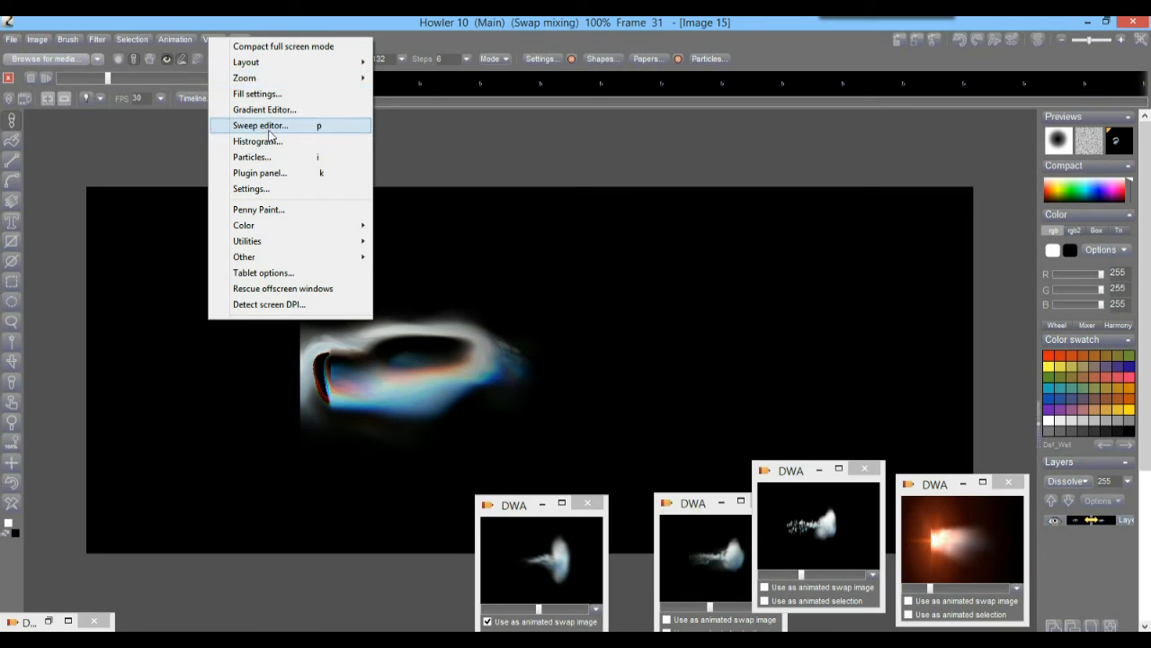
left_click(208, 35)
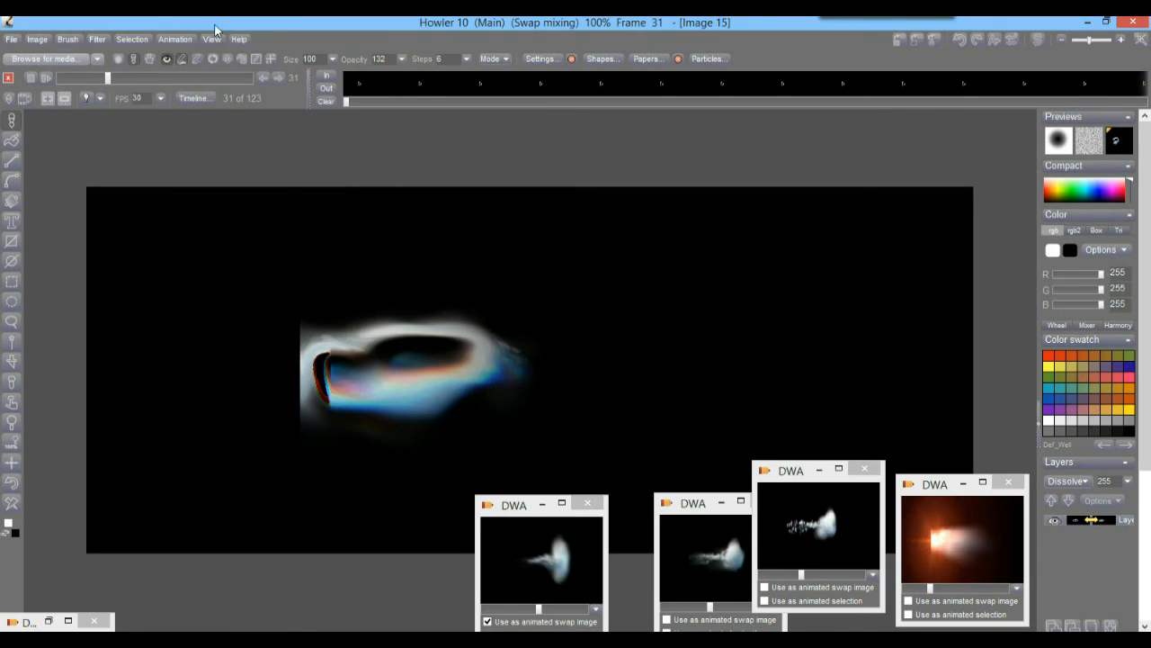
- Open the gradient sweep editor, place it clear of the cloud, and select the gradient at index 4
left_click(213, 41)
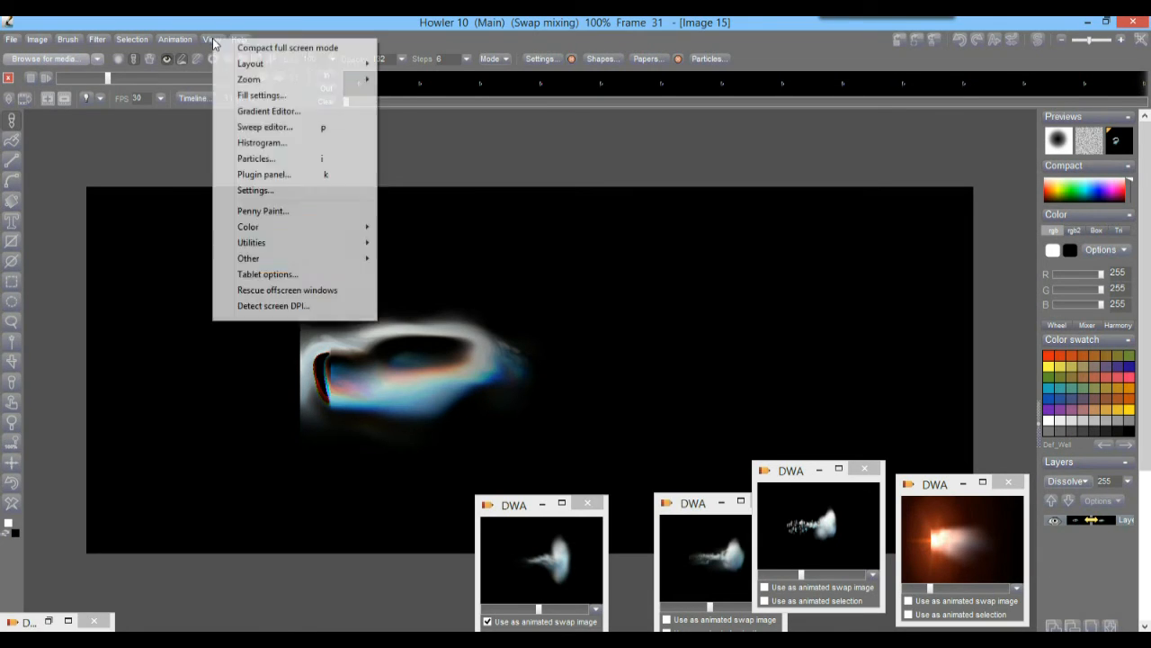
left_click(263, 127)
left_click_drag(596, 243, 807, 137)
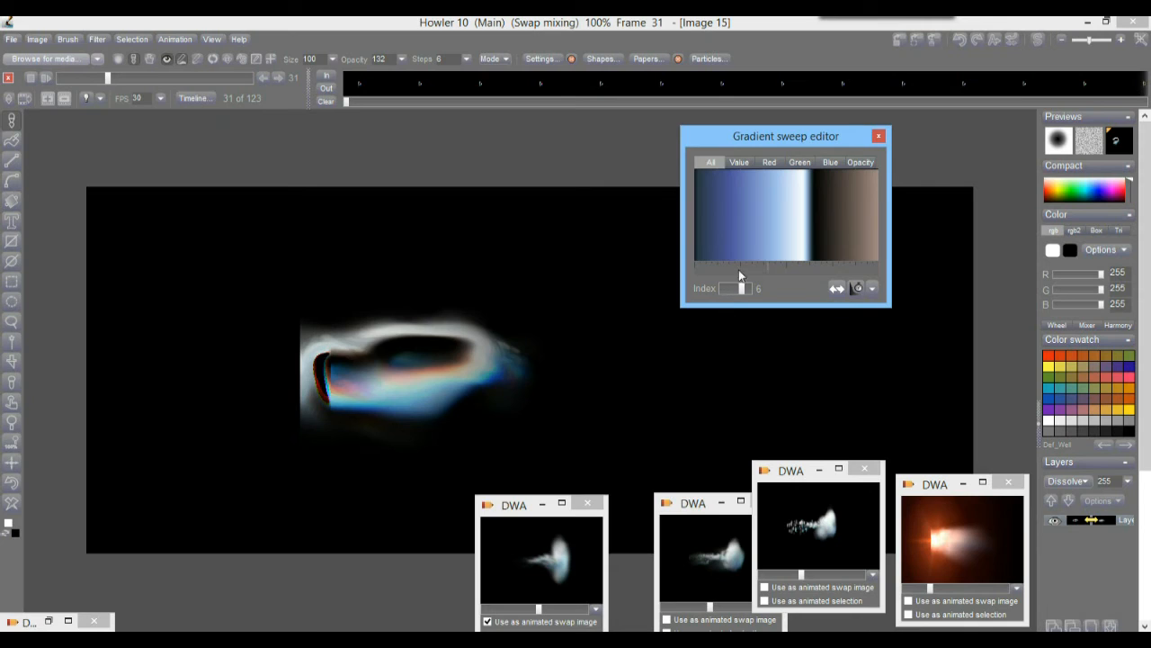
left_click_drag(739, 289, 735, 293)
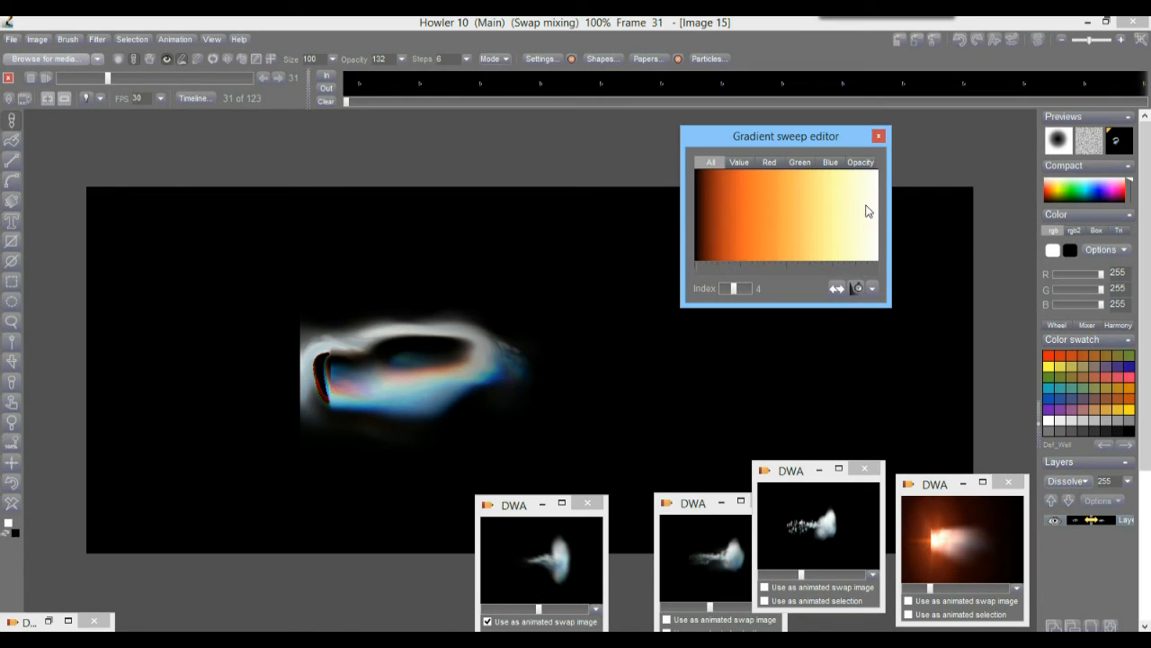
- Redraw the gradient's green and red curves, lowering green in the bright range and red at the bright end for a bluish highlight
left_click(799, 164)
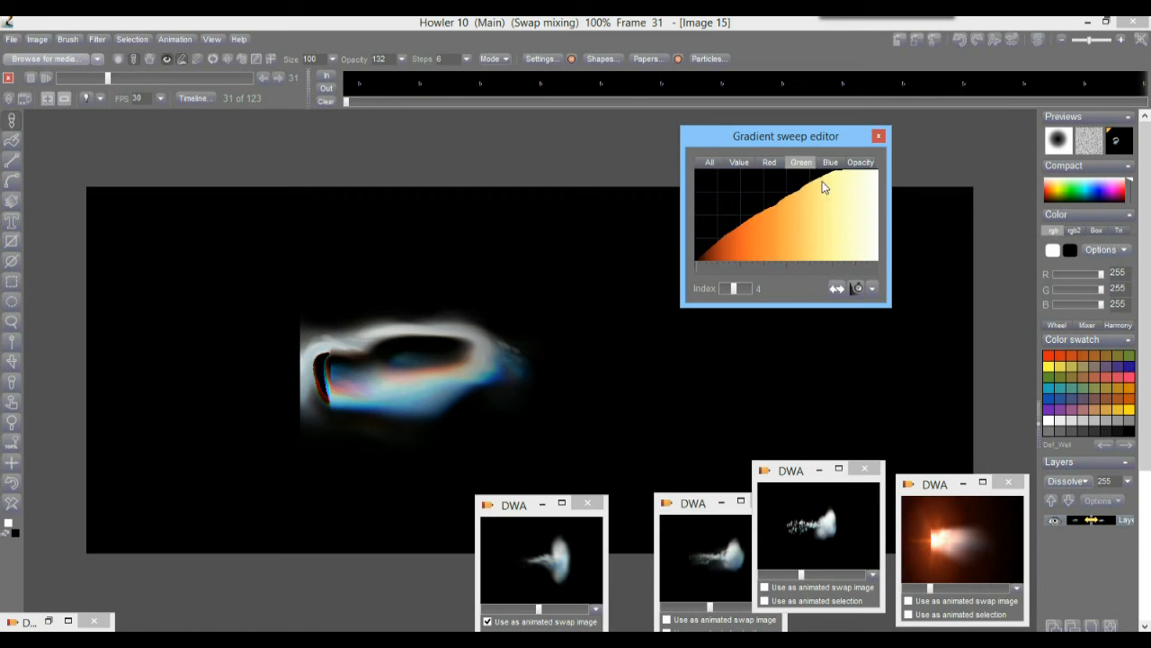
mouse_move(781, 205)
left_mouse_down()
mouse_move(822, 188)
mouse_move(881, 187)
mouse_move(774, 209)
left_mouse_up()
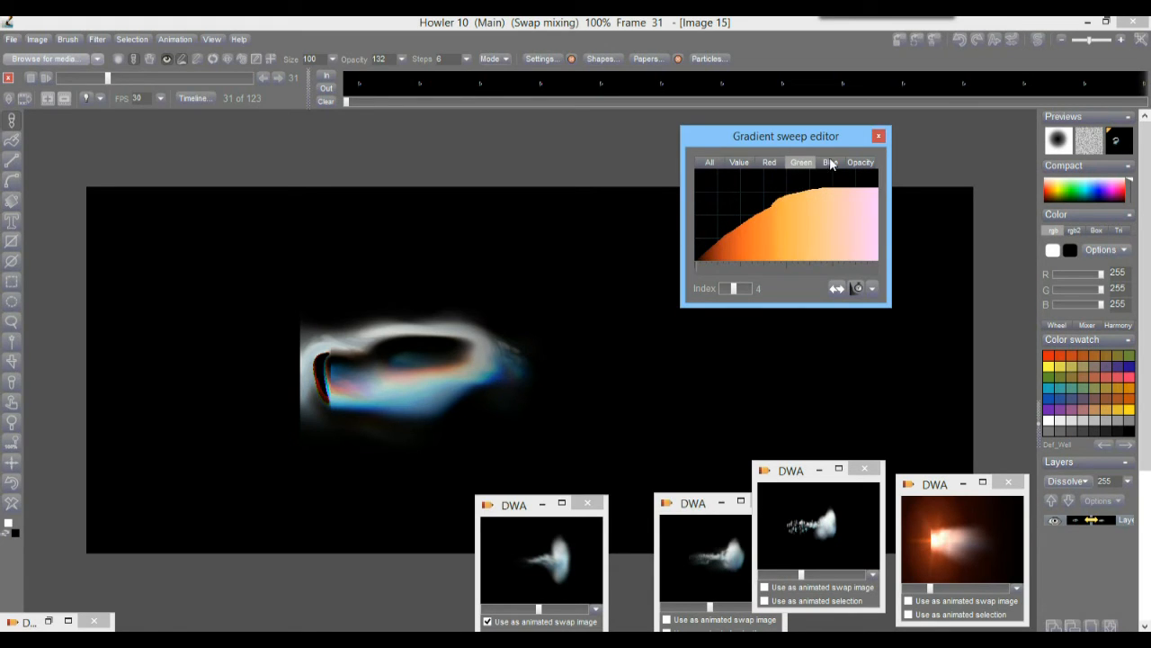
left_click(830, 163)
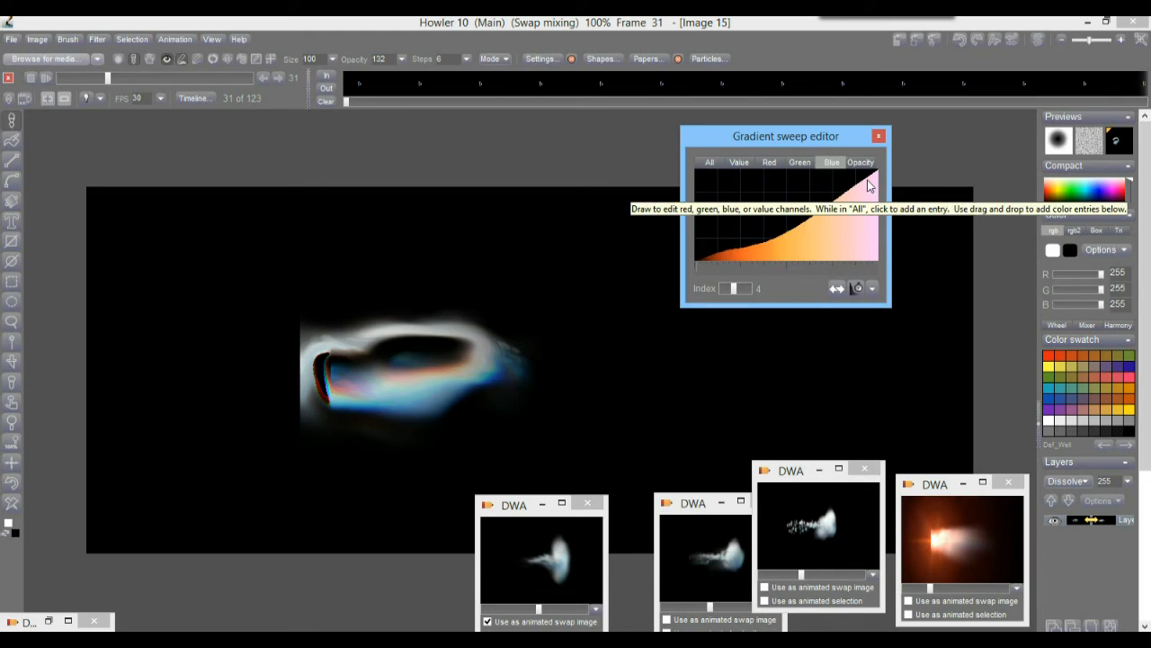
left_click(761, 162)
mouse_move(847, 186)
left_mouse_down()
mouse_move(882, 218)
mouse_move(854, 186)
mouse_move(804, 173)
left_mouse_up()
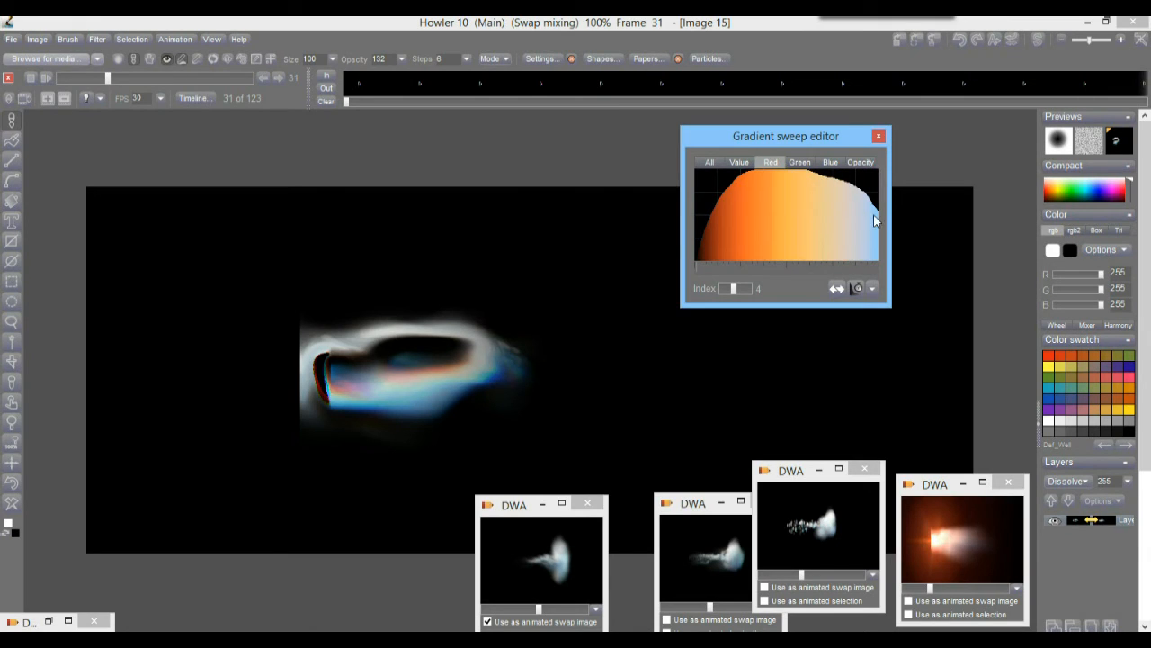
mouse_move(878, 196)
left_mouse_down()
mouse_move(854, 190)
mouse_move(873, 175)
mouse_move(845, 193)
left_mouse_up()
left_click(800, 163)
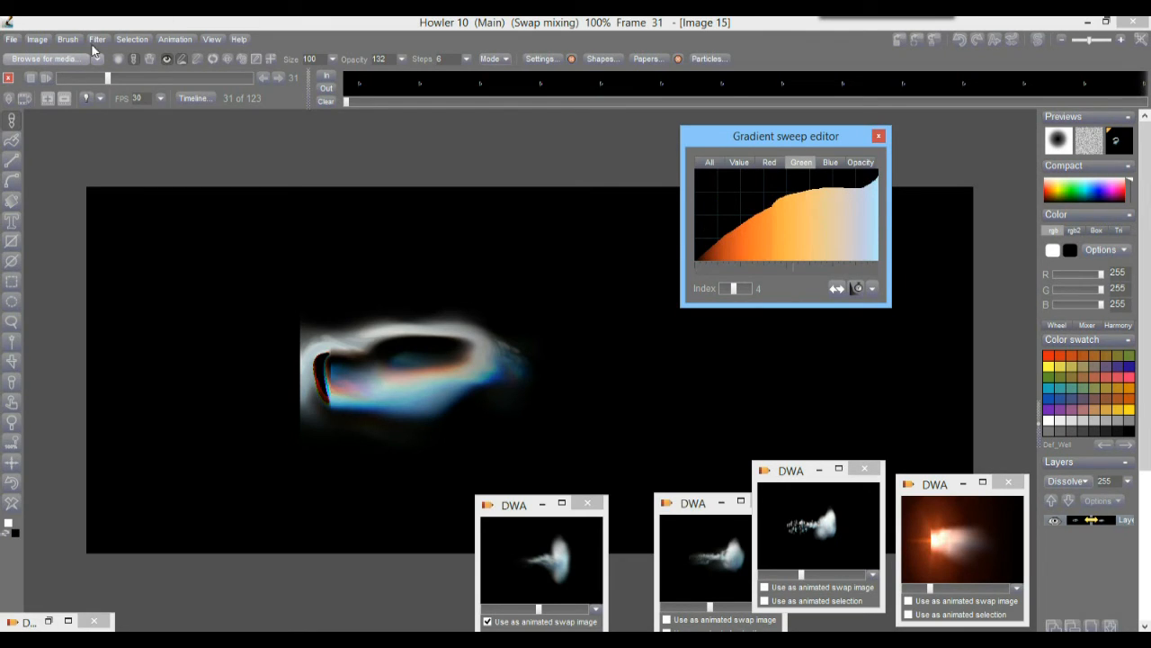
- Map the cloud animation to the current gradient and apply the filter to all frames
left_click(98, 40)
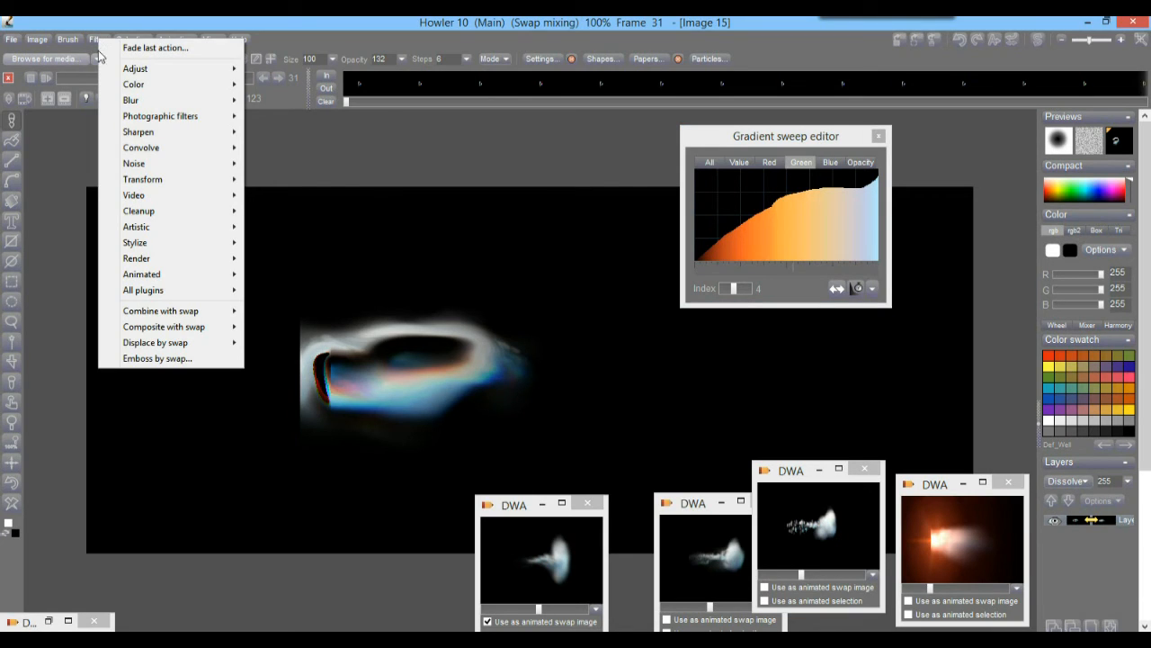
mouse_move(137, 87)
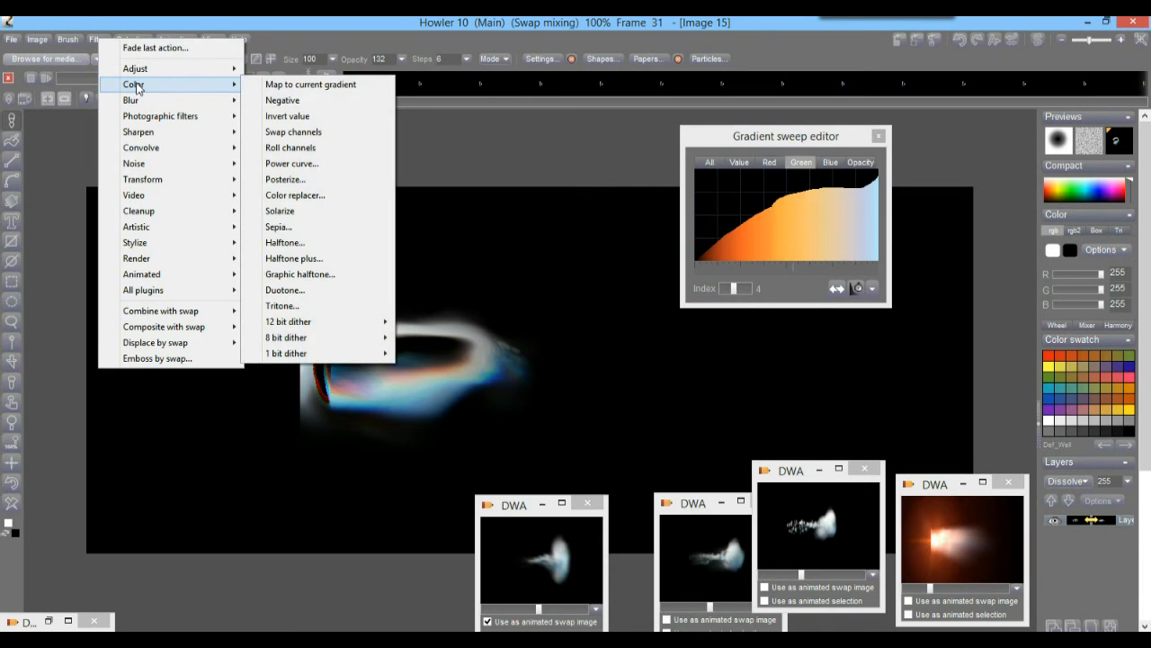
left_click(312, 86)
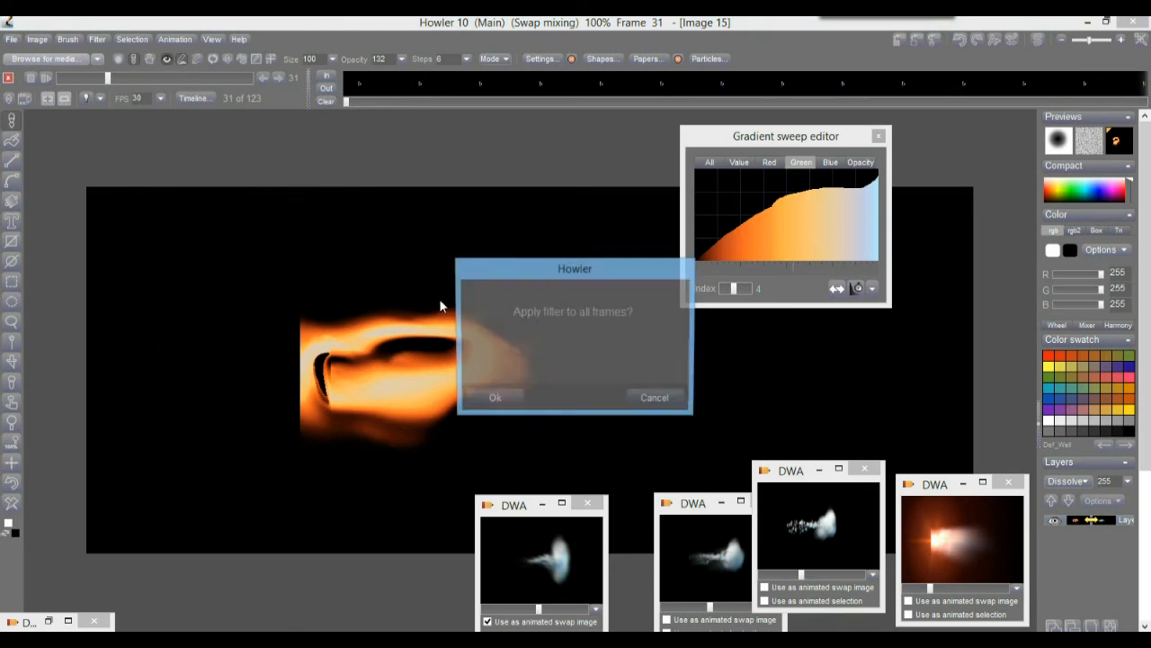
left_click_drag(521, 275, 573, 157)
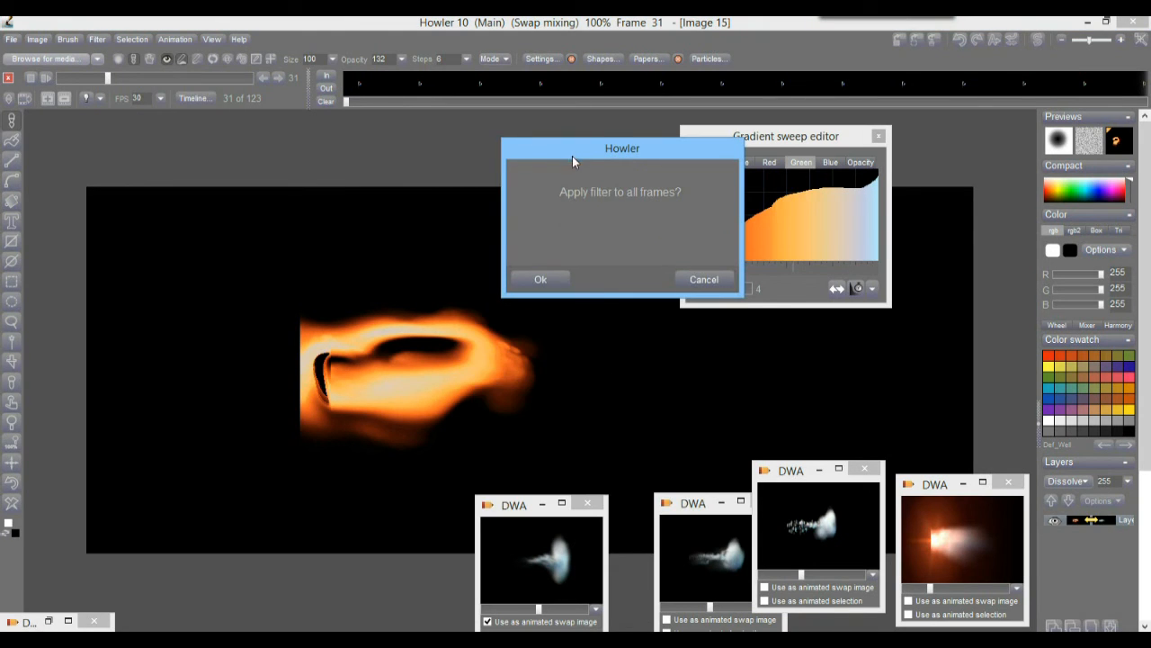
left_click(546, 278)
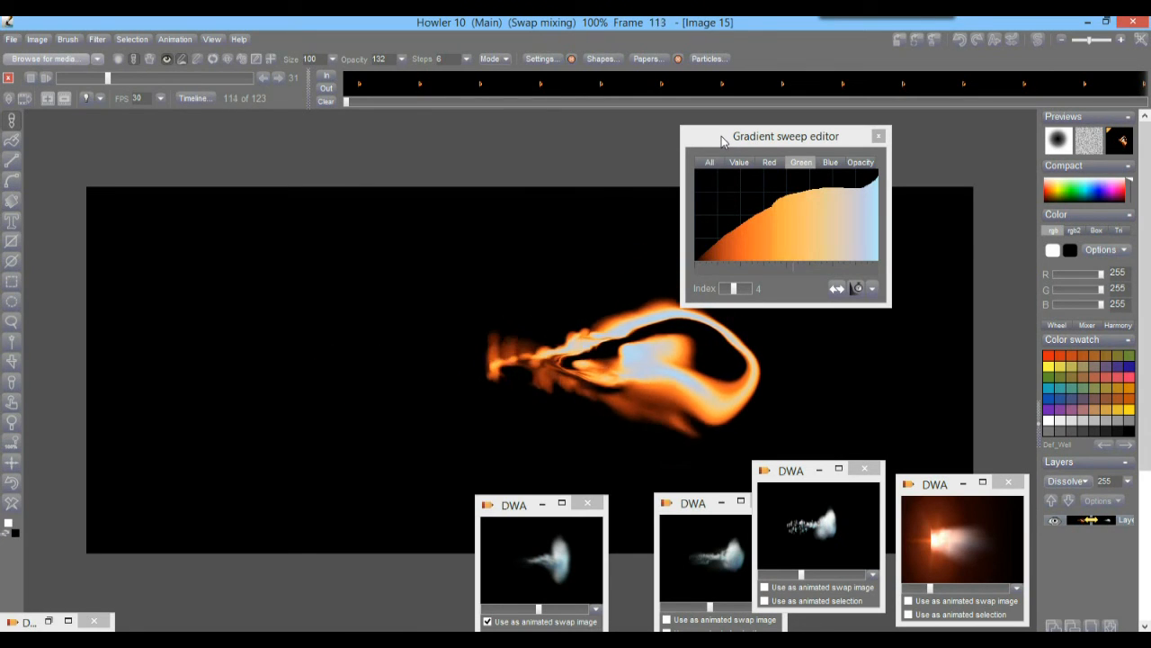
- Go to frame 74 and sample a gradient diagonally across the flame's tail with the linear gradient grabber tool
left_click_drag(721, 141, 820, 134)
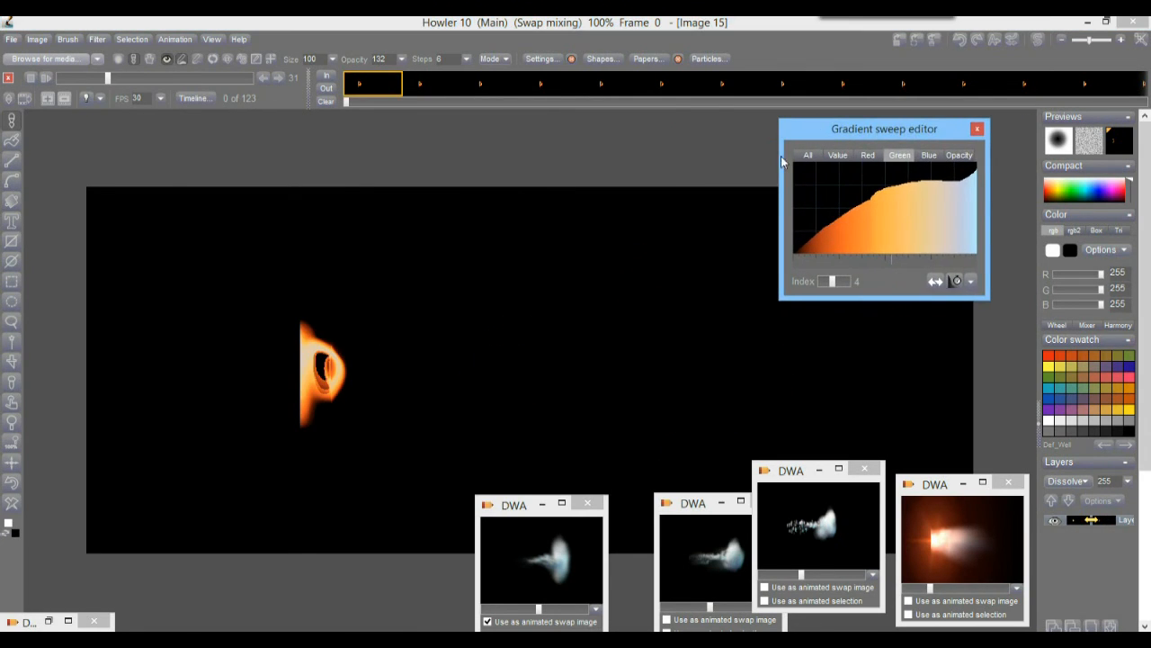
left_click_drag(166, 80, 175, 79)
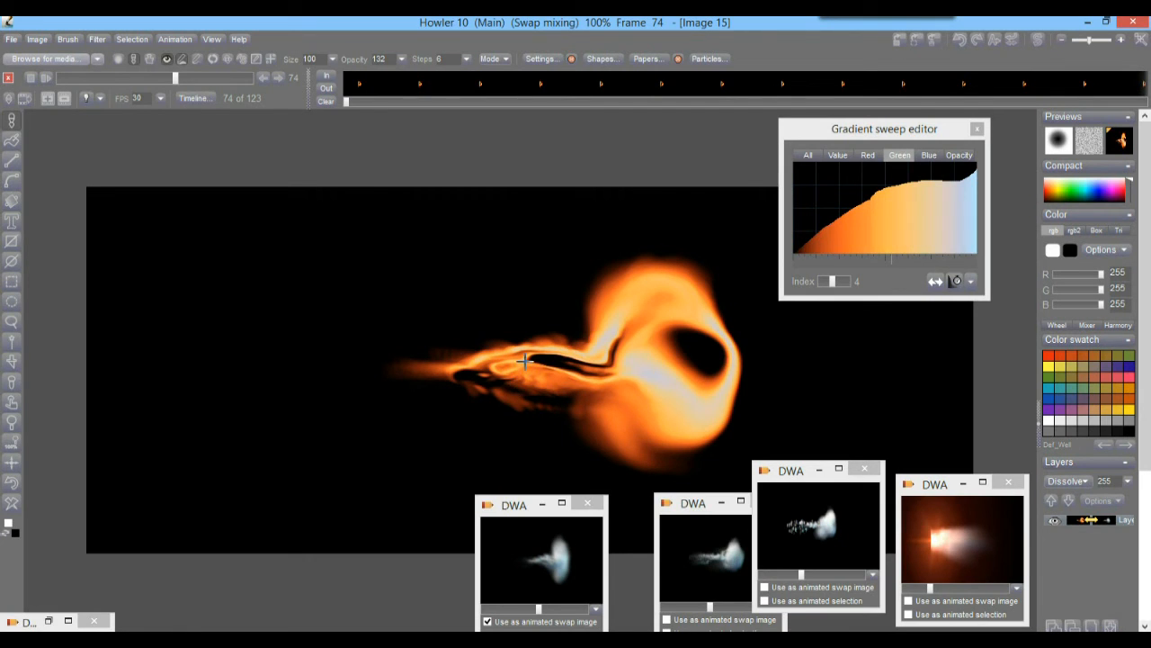
scroll(524, 361, "up", 4)
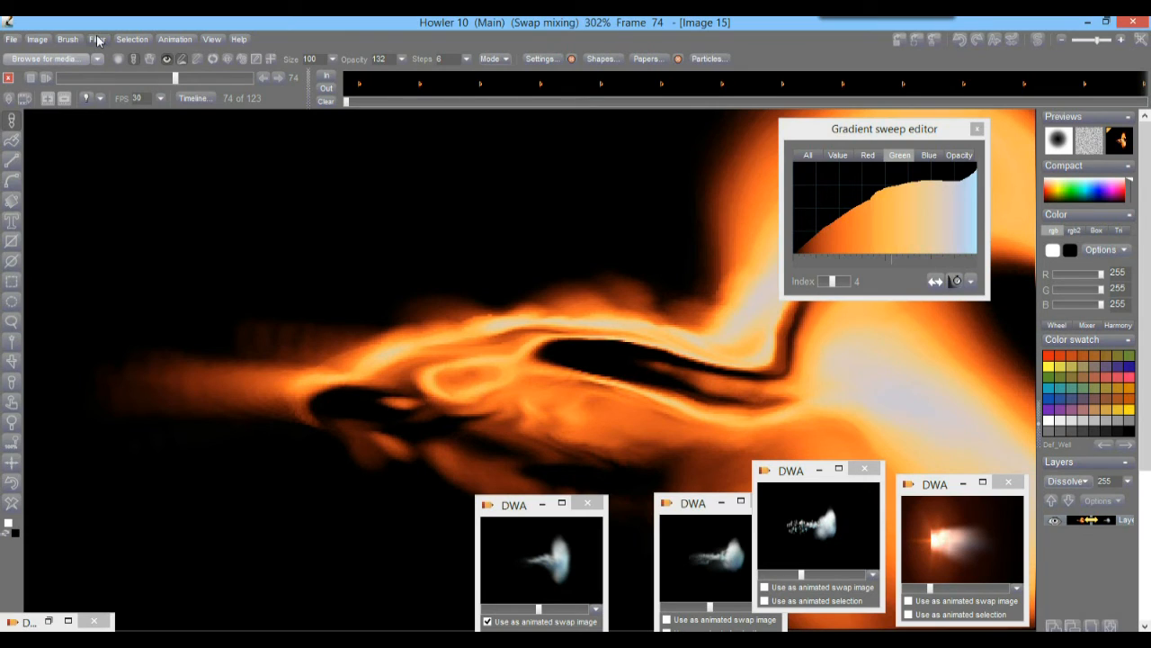
left_click(96, 39)
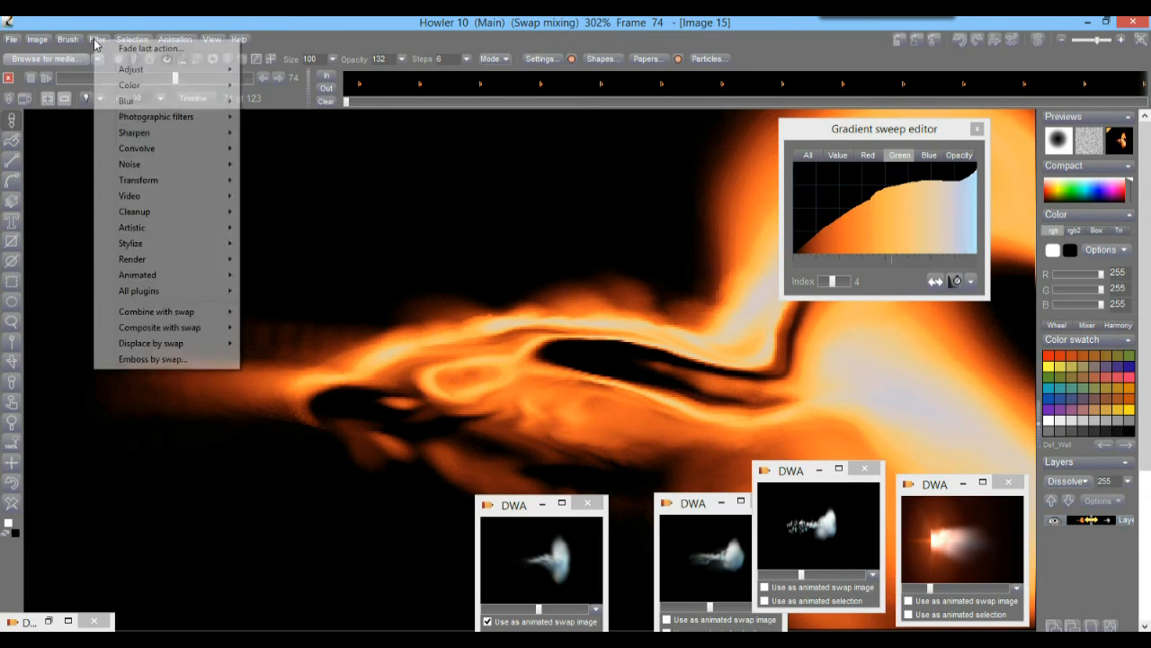
right_click(14, 208)
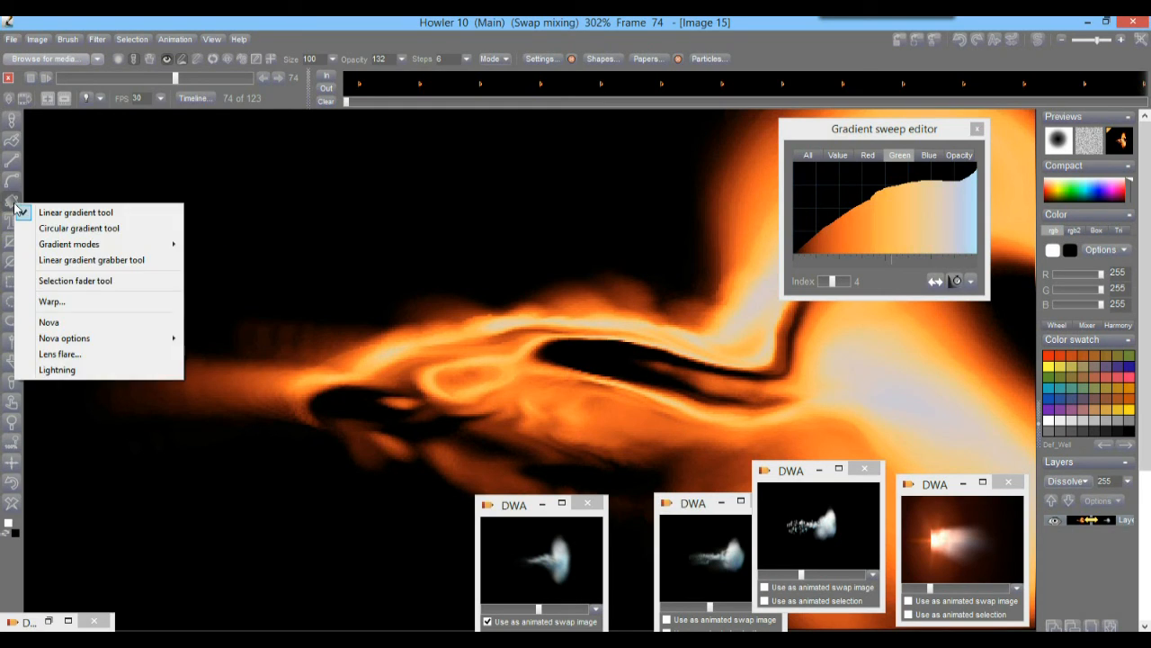
left_click(99, 263)
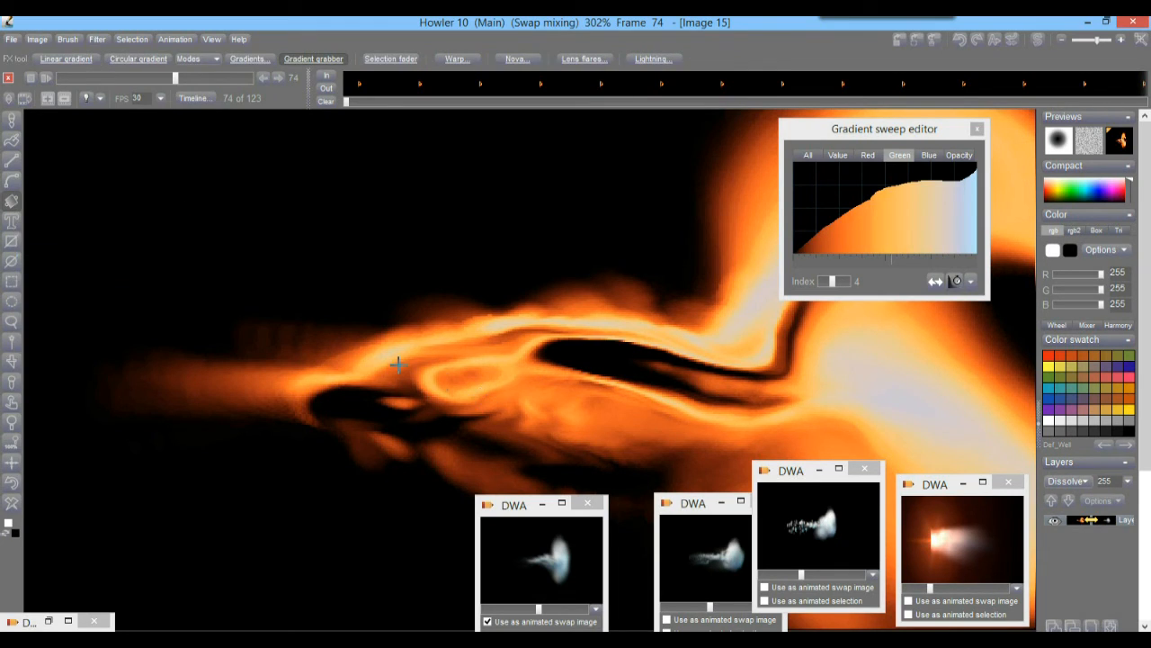
left_click_drag(355, 301, 622, 481)
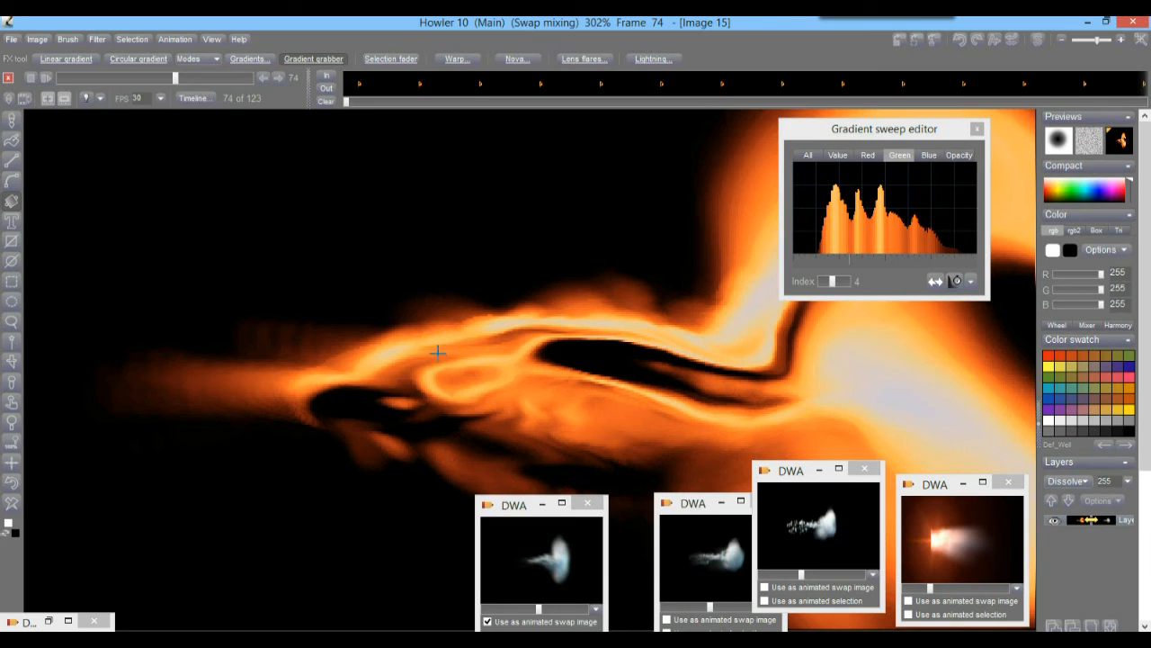
- Grab a new gradient from the tail's dark hollow up to its bright upper edge, smooth it and reverse it
left_click_drag(346, 399, 500, 326)
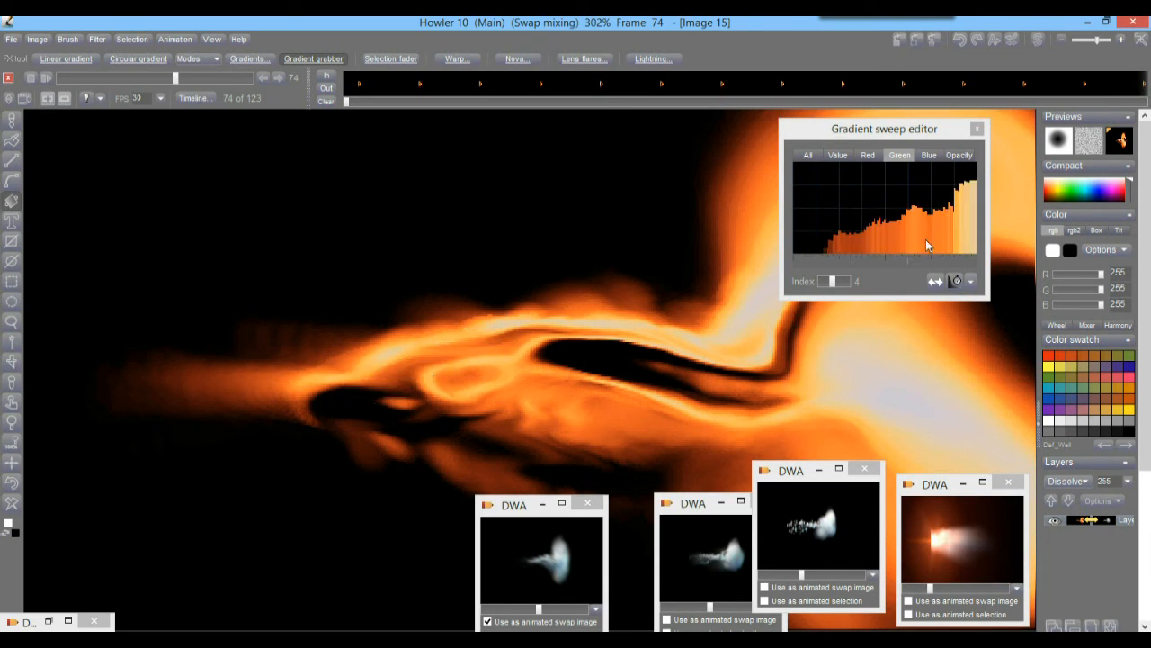
left_click(955, 282)
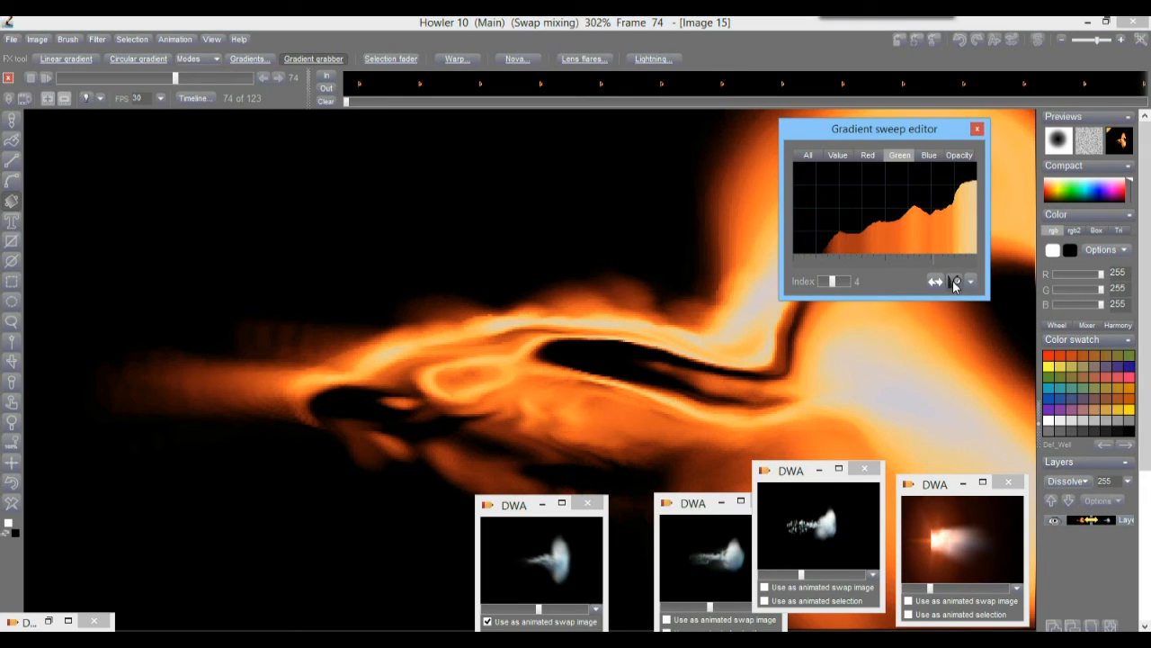
left_click(936, 281)
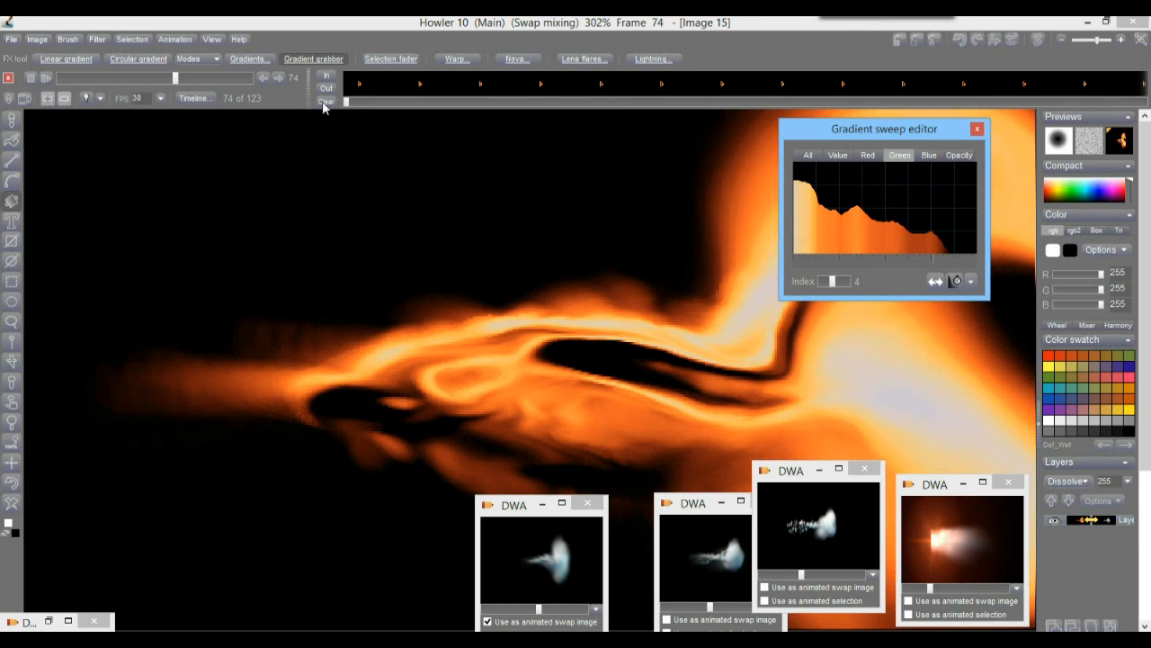
- Map the flame animation to the newly grabbed gradient and apply the filter to all frames
left_click(96, 39)
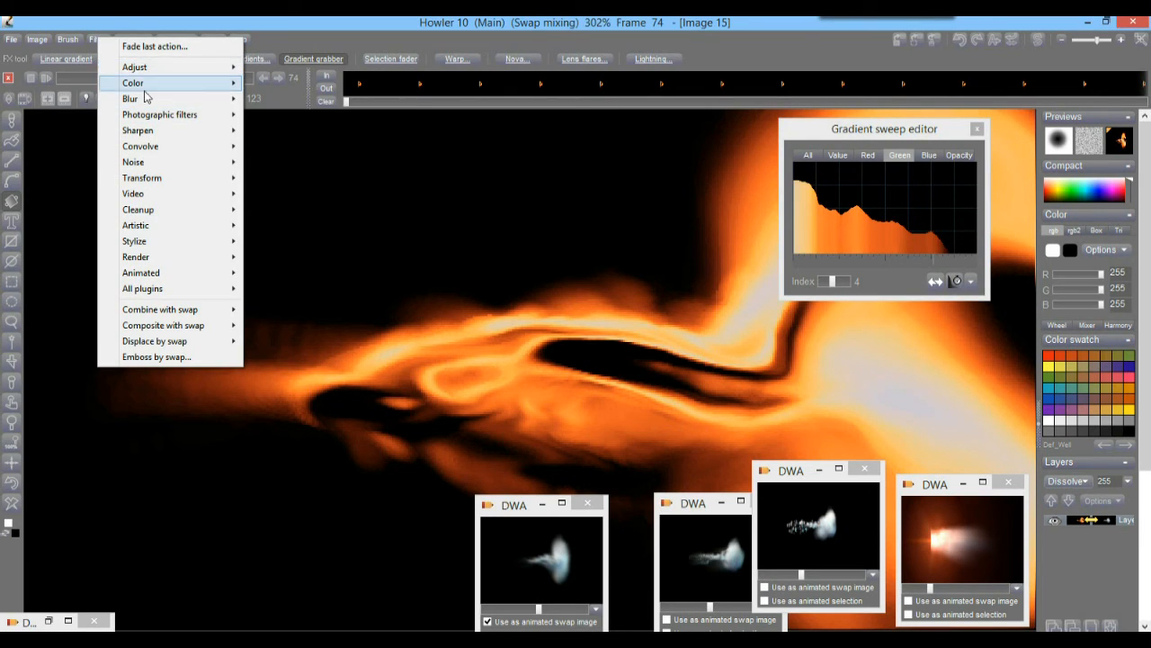
mouse_move(147, 87)
left_click(310, 82)
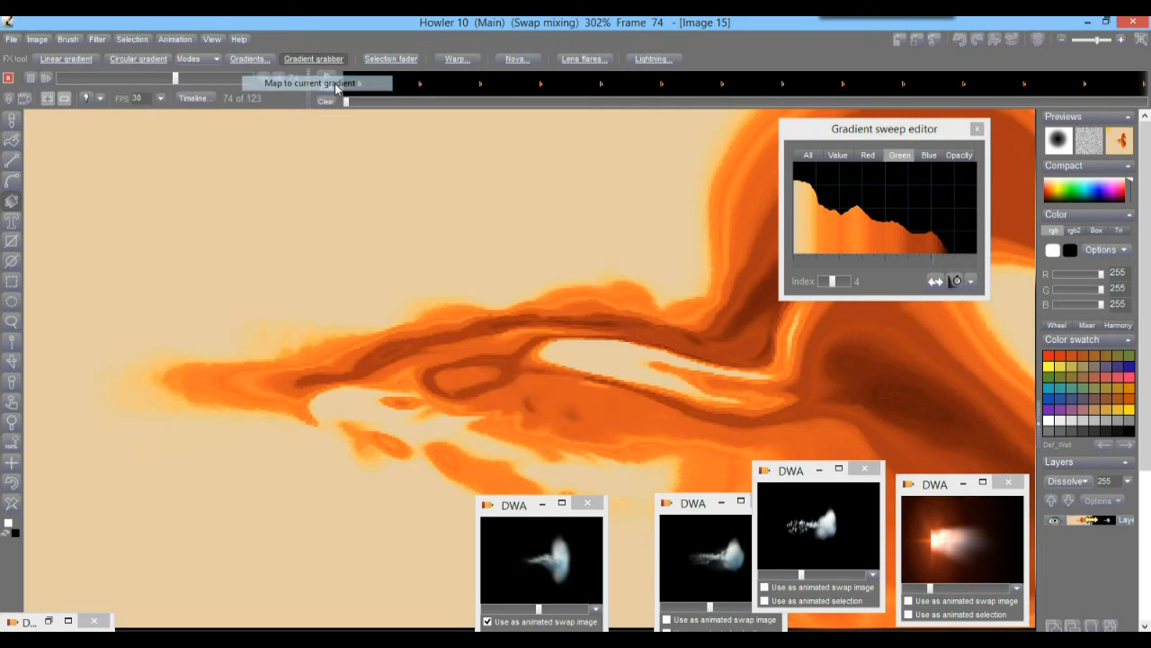
left_click(491, 397)
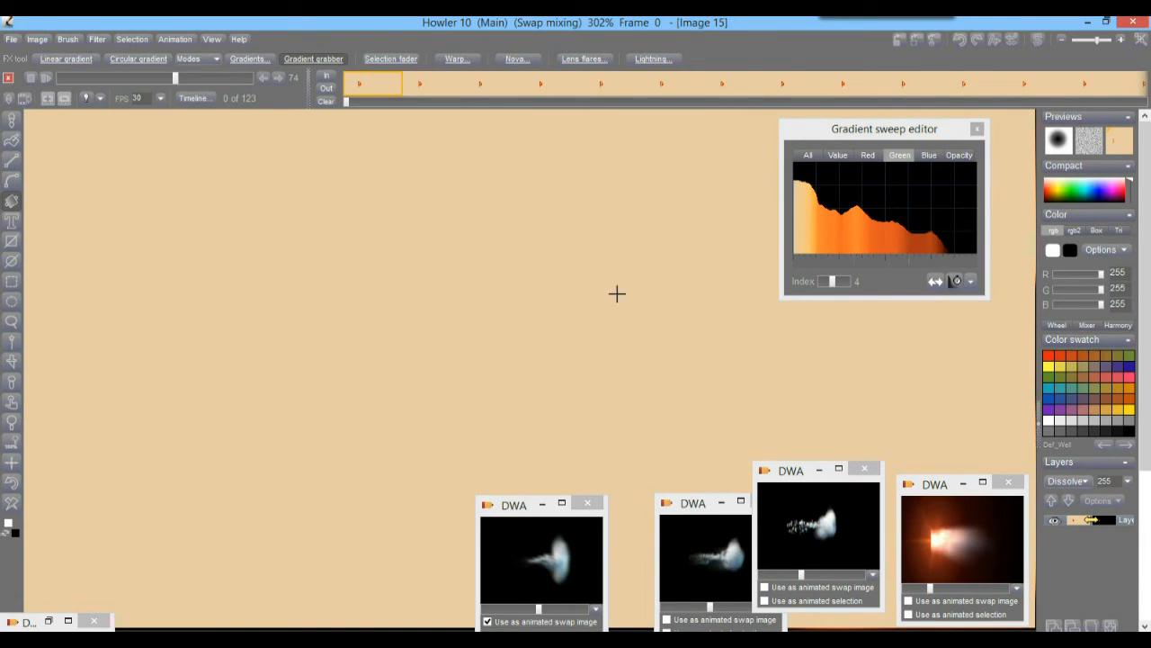
- Move the gradient editor aside and scrub through the recolored animation with the whole image in view to examine its frames
left_click_drag(816, 138, 931, 275)
scroll(662, 277, "down", 1)
scroll(662, 277, "down", 2)
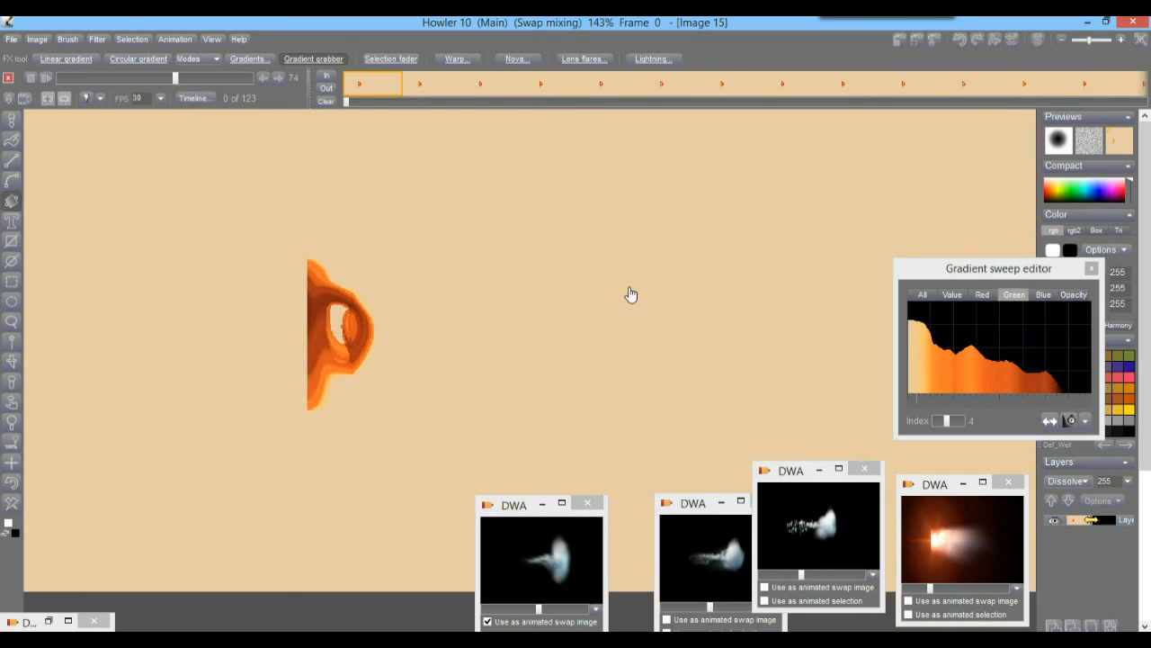
scroll(616, 194, "down", 1)
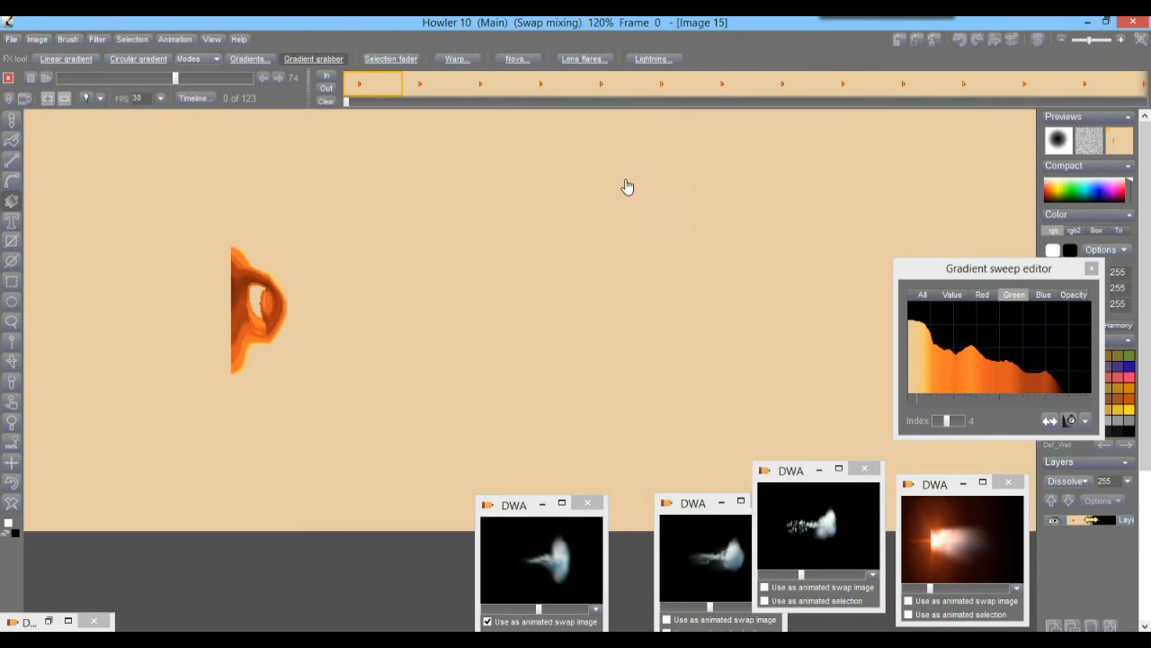
scroll(620, 187, "down", 2)
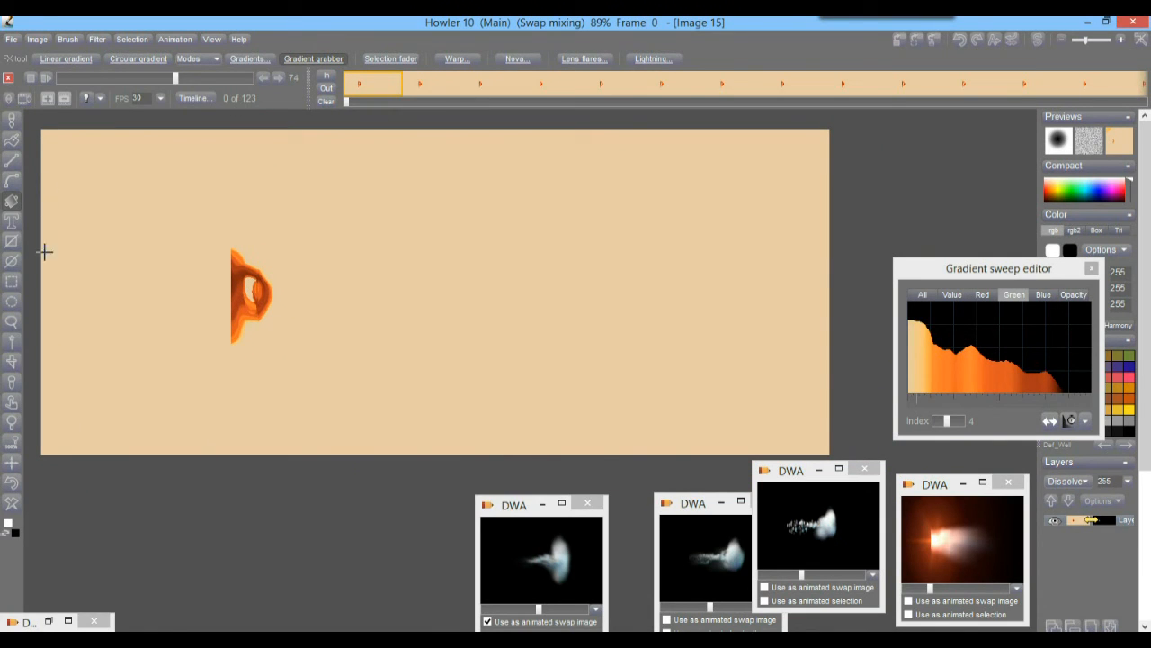
left_click_drag(63, 79, 156, 97)
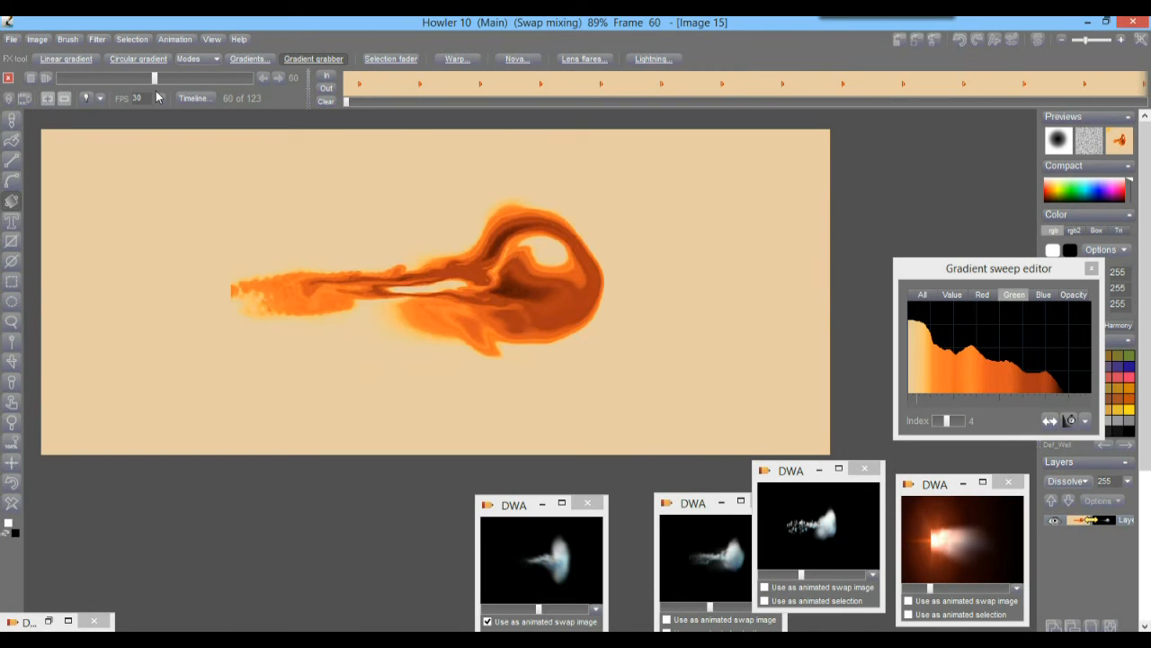
- Make the stored white cloud animation with the speckled tail the animated swap image and check the swap mix
left_click(667, 619)
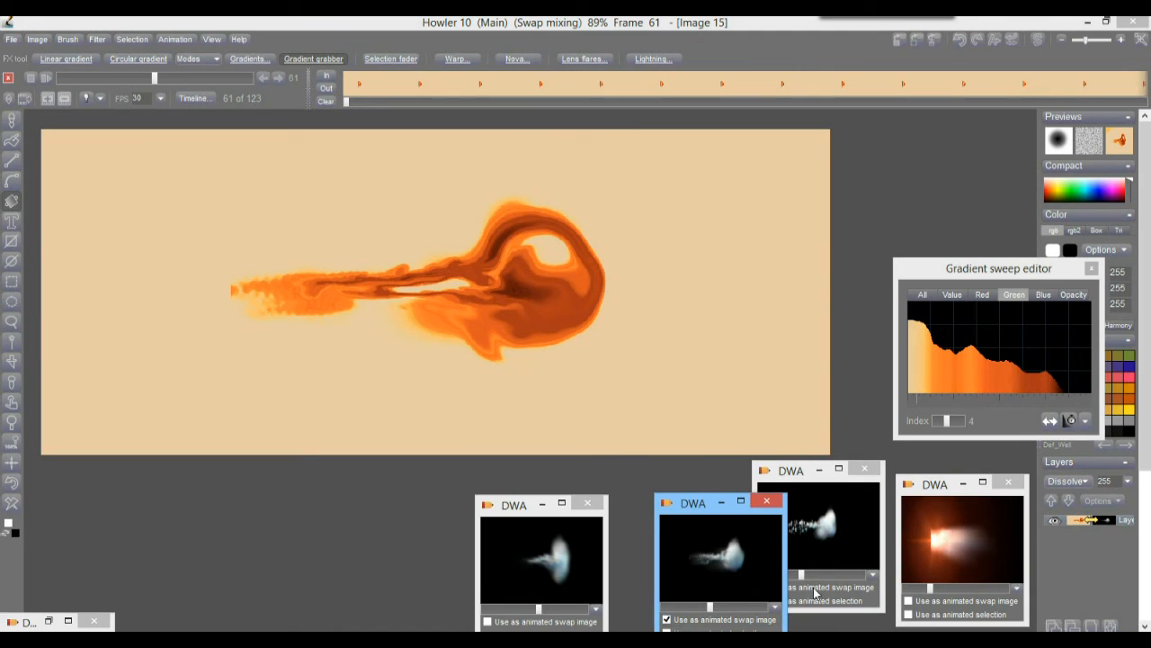
left_click(794, 477)
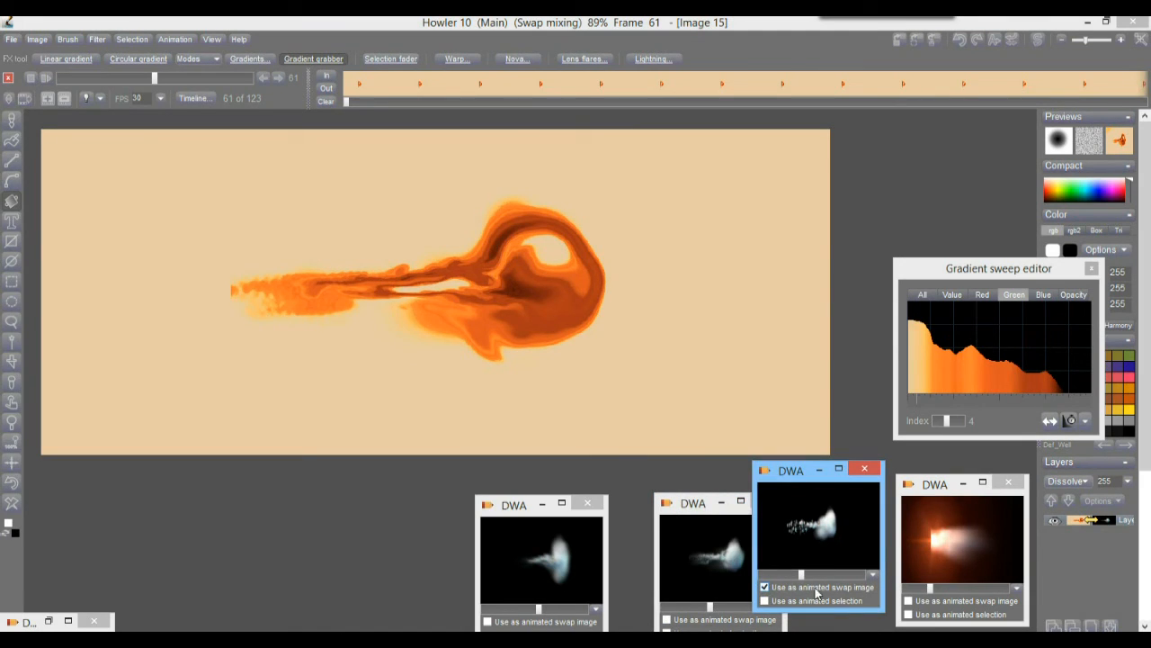
left_click(1120, 142)
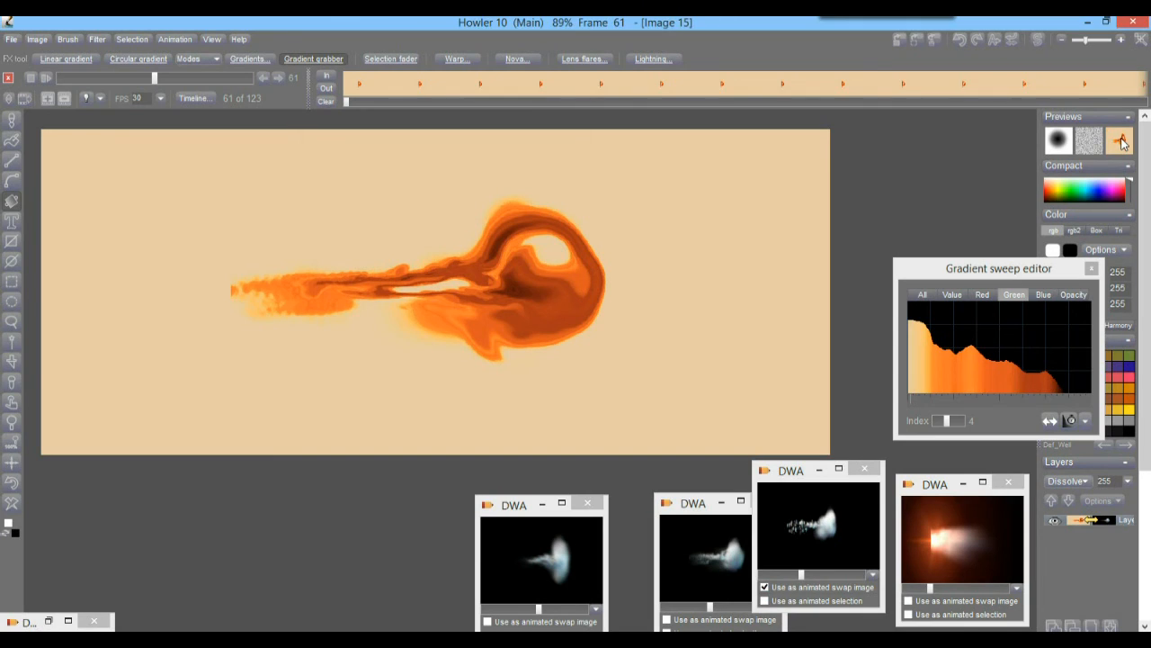
- Try the Greater than mode on the current layer for swap mixing and inspect the mix across frames around 70
right_click(1121, 141)
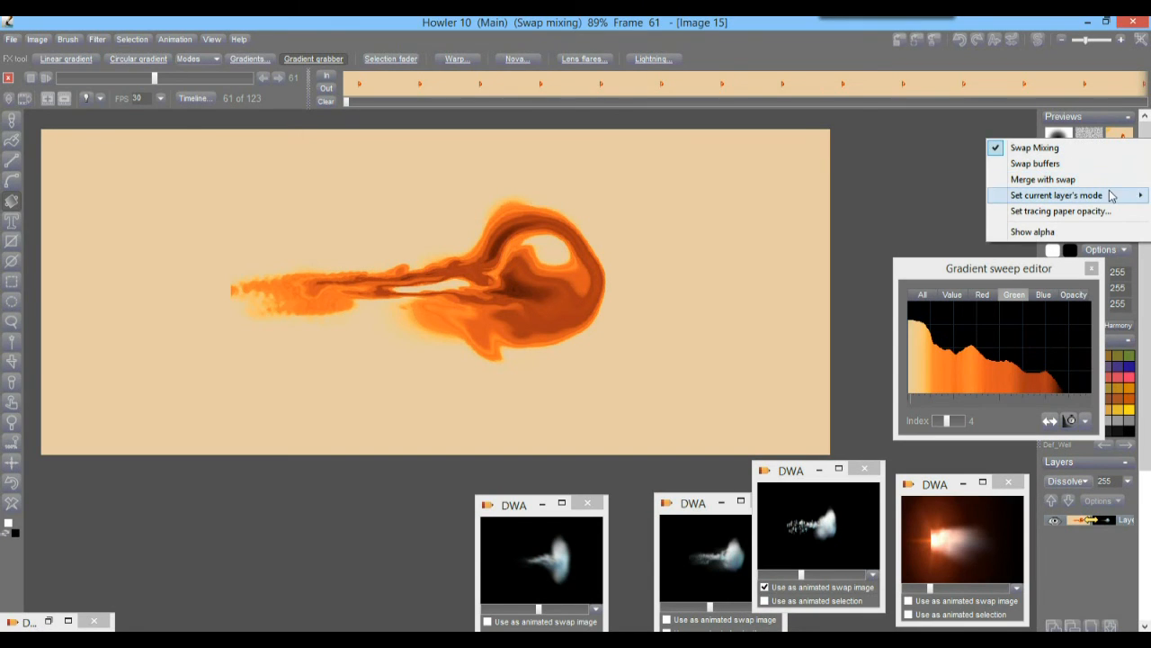
mouse_move(1111, 196)
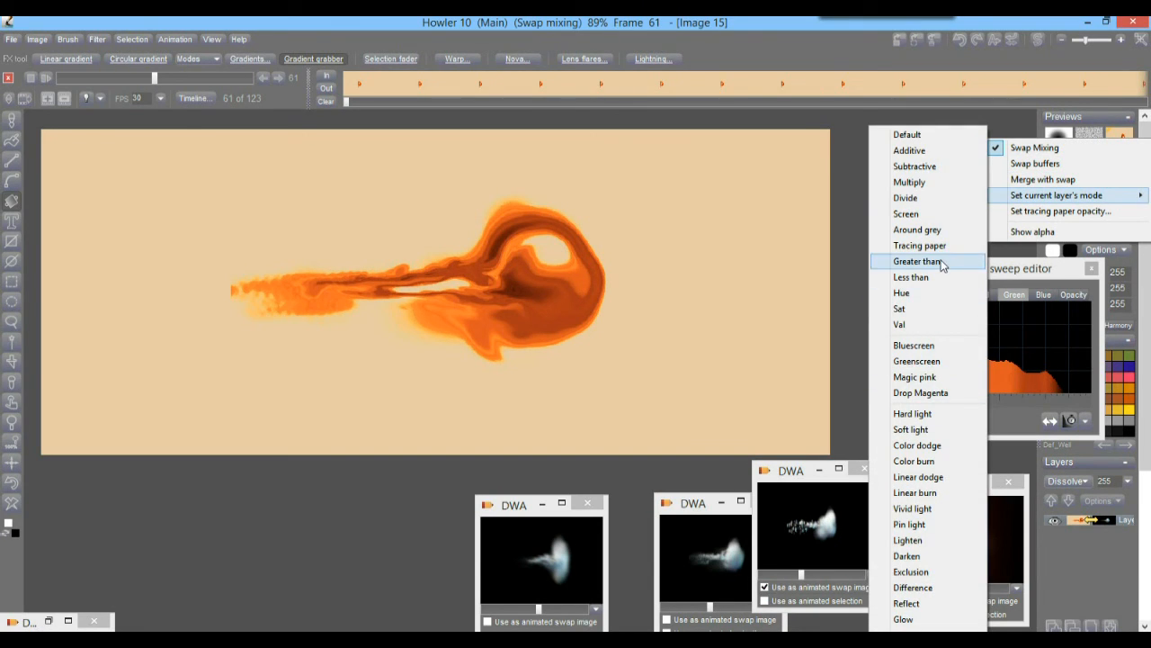
left_click(916, 261)
mouse_move(152, 79)
left_mouse_down()
mouse_move(202, 77)
mouse_move(141, 79)
mouse_move(162, 79)
left_mouse_up()
left_click_drag(584, 83, 840, 81)
left_click_drag(618, 102, 758, 102)
left_click_drag(621, 81, 855, 80)
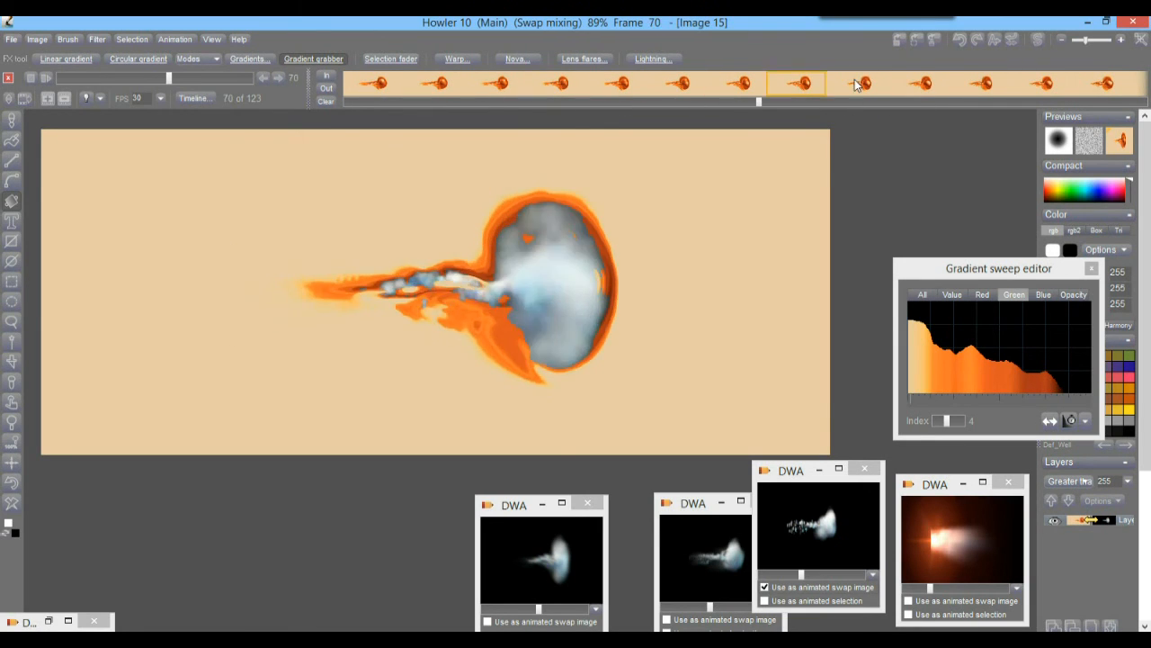
key("Left")
key("Left")
key("Left")
- Try the Difference mode on the current layer for swap mixing and scrub through the frames up to 73
right_click(1115, 155)
mouse_move(1057, 197)
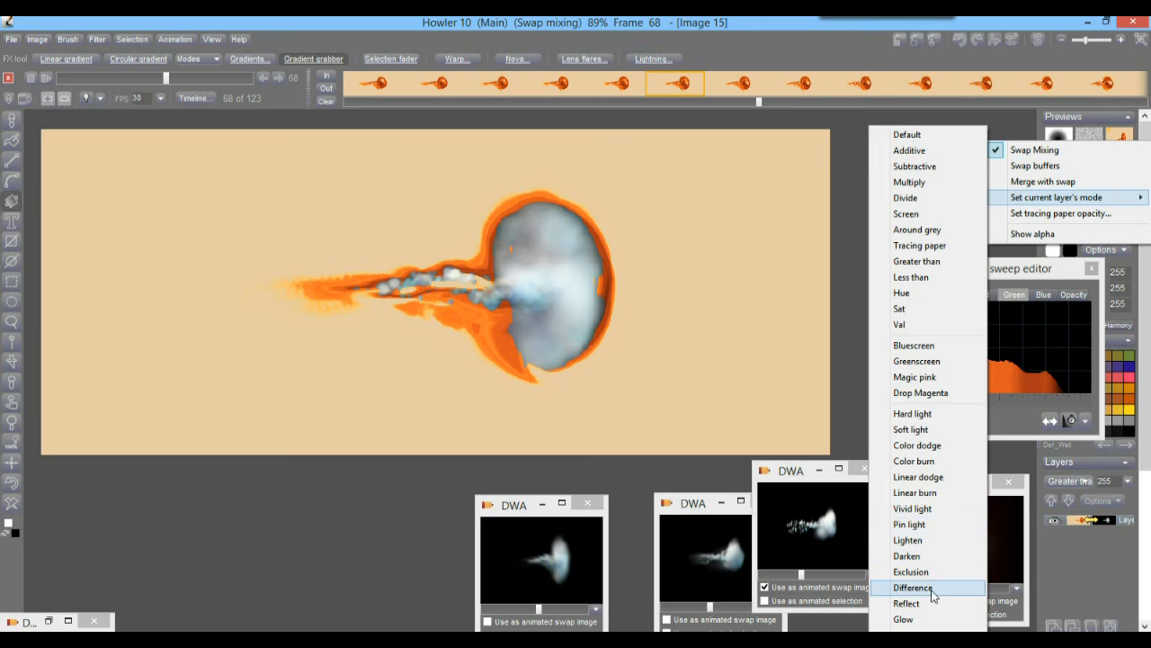
left_click(935, 588)
left_click_drag(678, 95, 982, 95)
- Set the current layer's mode to Phoenix and scrub through neighbouring frames, ending at frame 72
right_click(1122, 139)
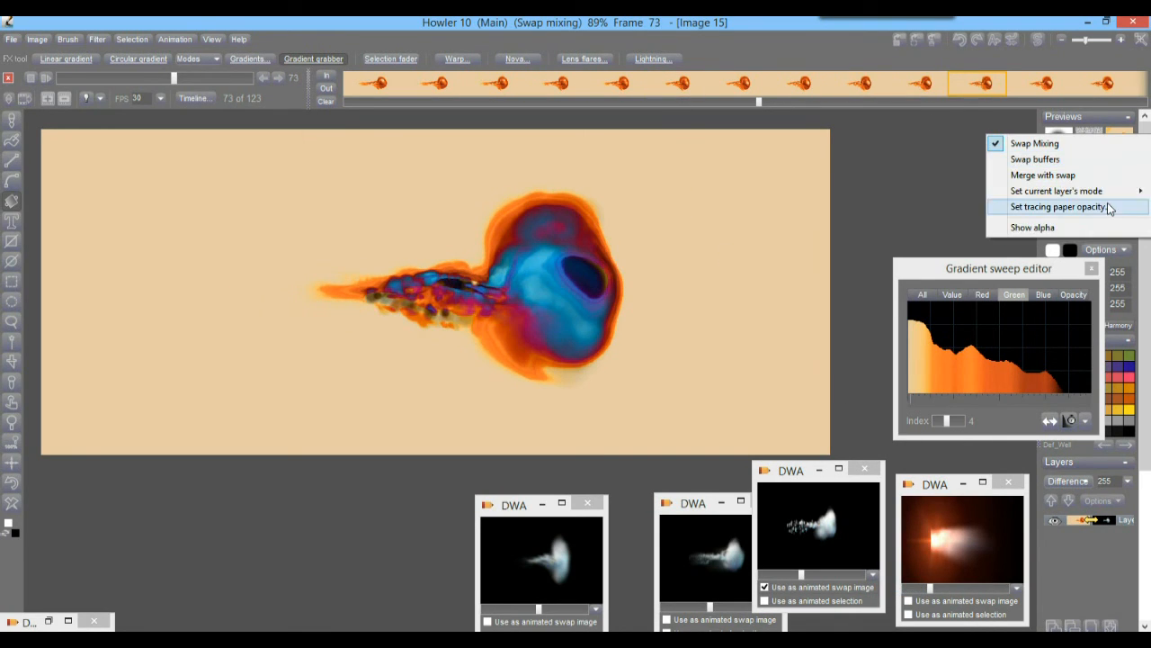
mouse_move(1043, 191)
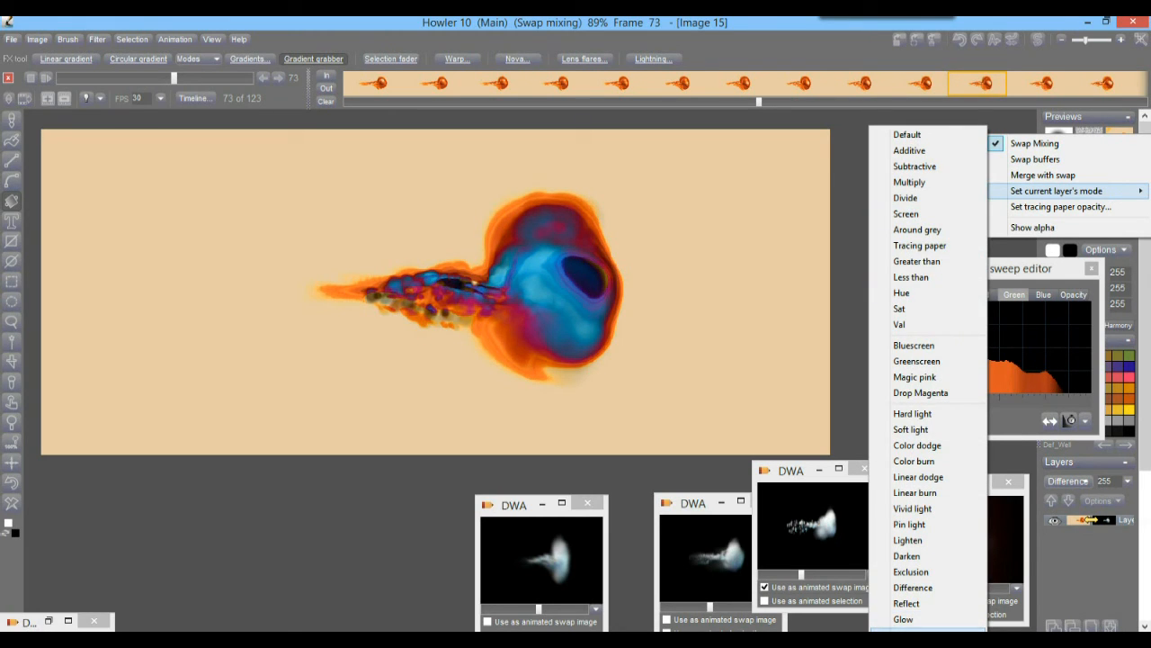
left_click(926, 631)
left_click_drag(930, 87, 677, 83)
left_click_drag(766, 63, 916, 100)
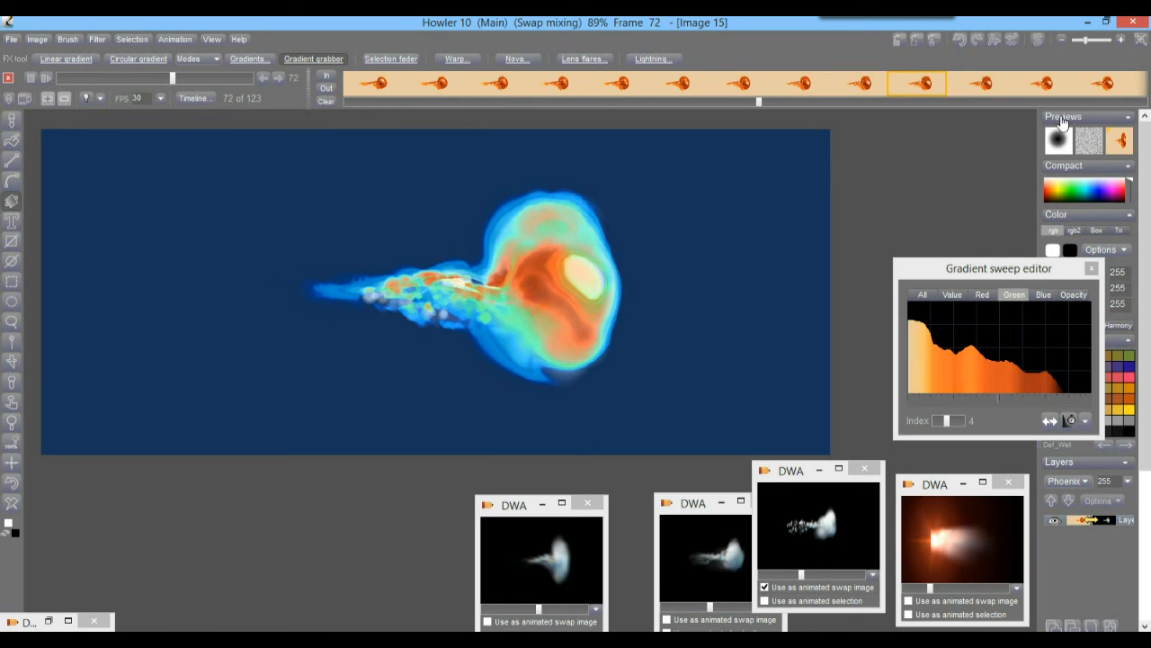
- Compare the image with and without swap mixing, and merge the Phoenix mix with the swap image for all frames
left_click(1122, 139)
left_click(1121, 139)
right_click(1122, 139)
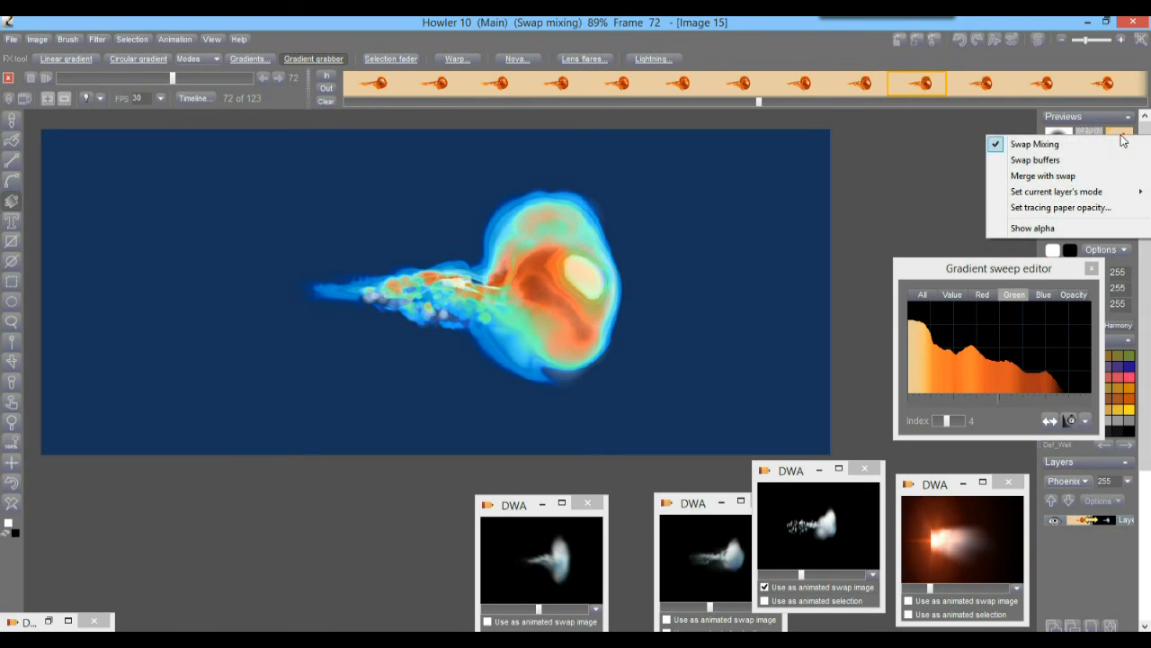
left_click(1048, 175)
left_click(491, 399)
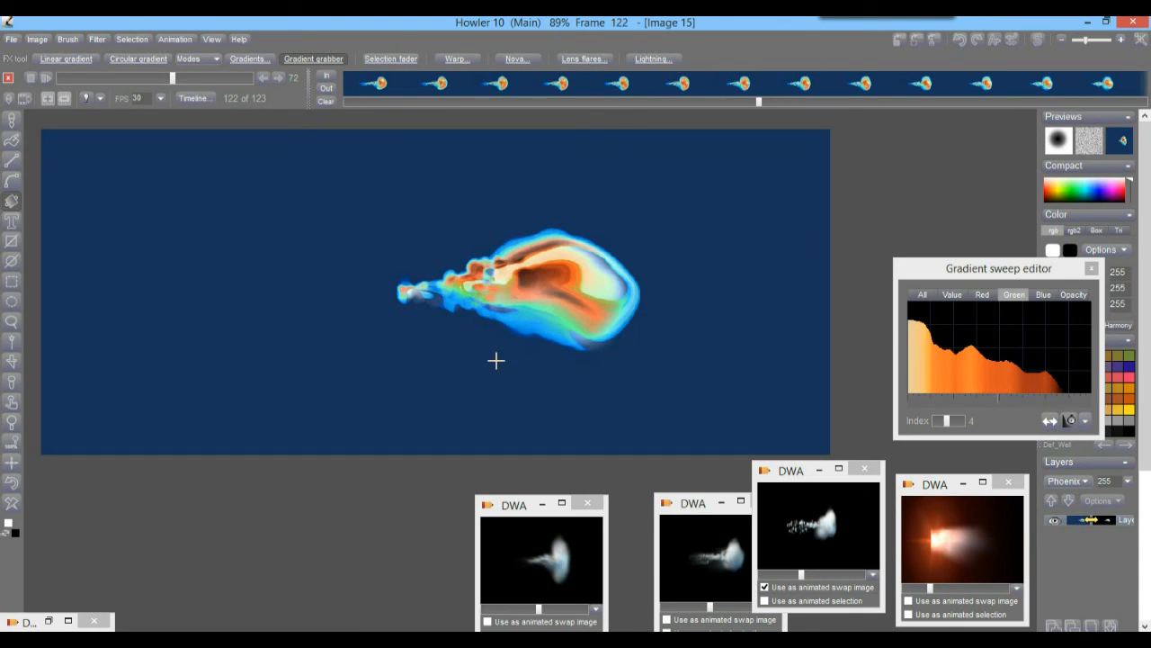
- Go to frame 63 of the merged blue animation and store the animation to memory
left_click_drag(173, 78, 159, 99)
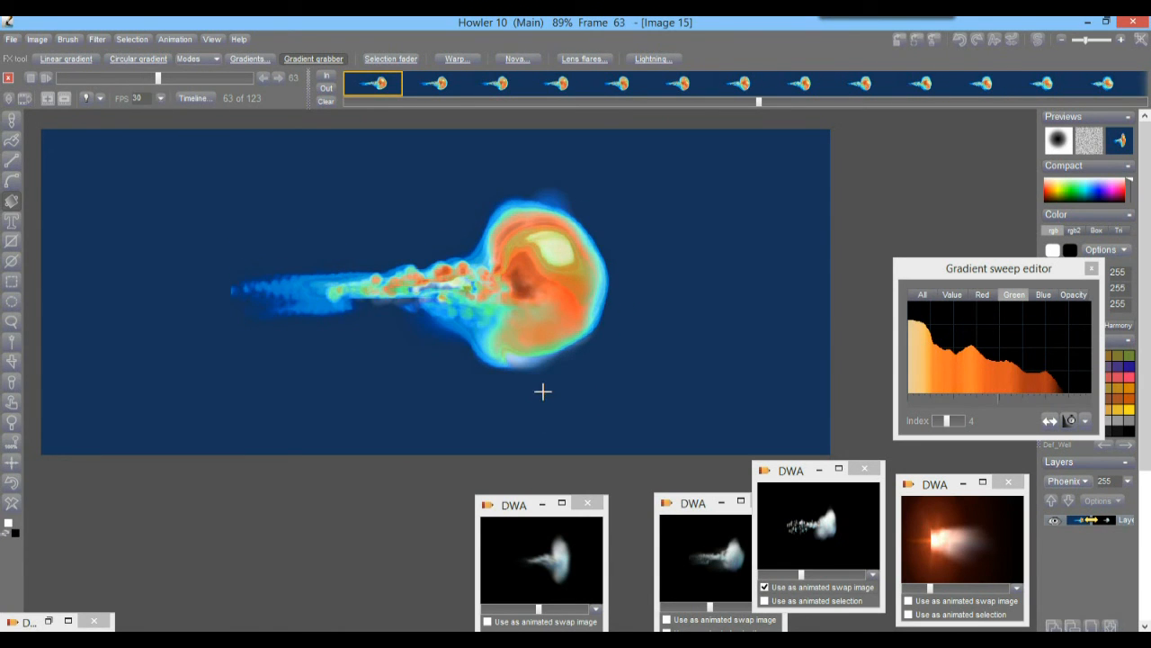
left_click(176, 39)
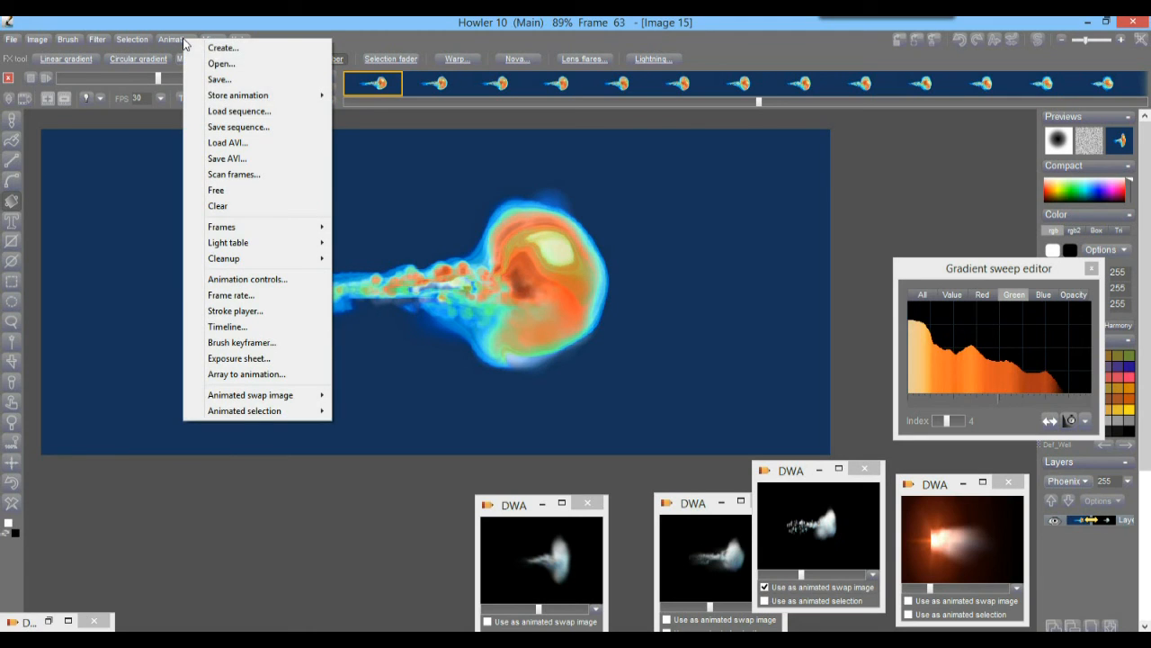
mouse_move(270, 95)
left_click(126, 111)
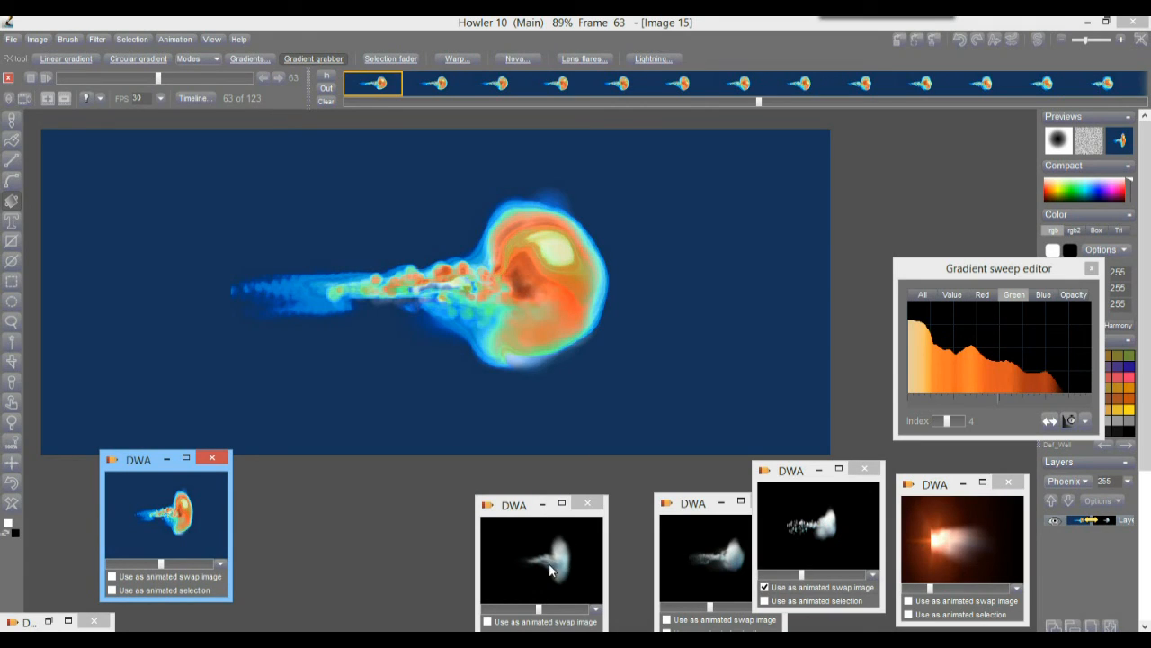
- Make the stored soft mushroom-shaped cloud animation the animated swap image and turn on swap mixing
left_click(488, 622)
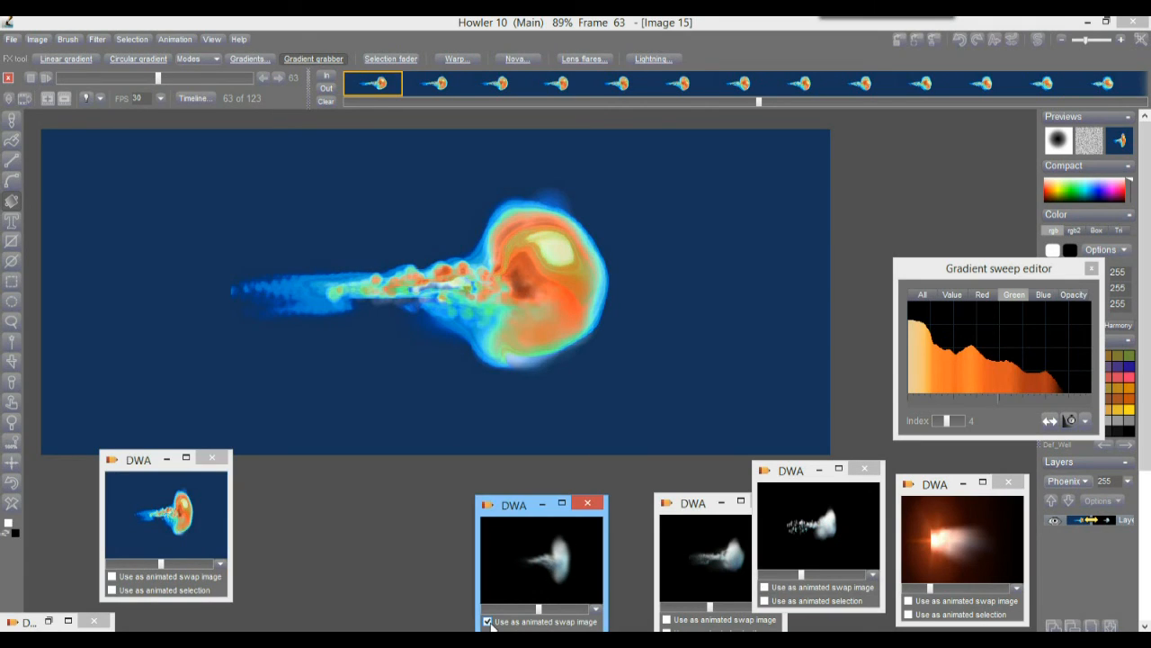
left_click(1119, 142)
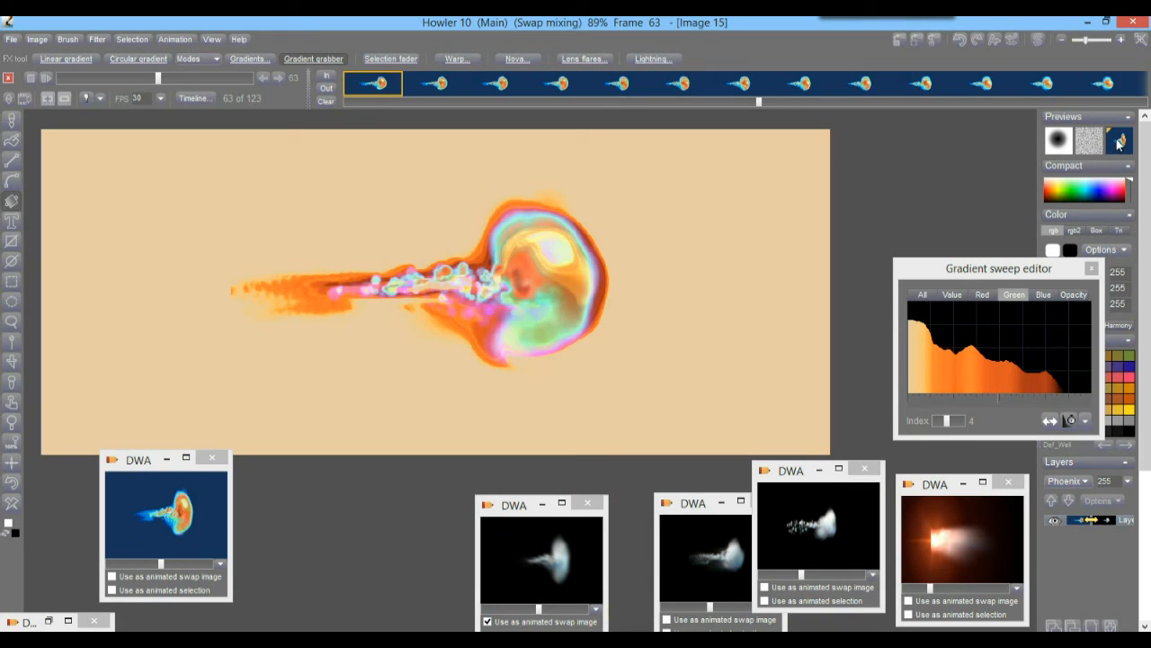
- Try the Screen mode on the current layer for swap mixing and view the mix at frame 70
right_click(1119, 142)
mouse_move(1118, 197)
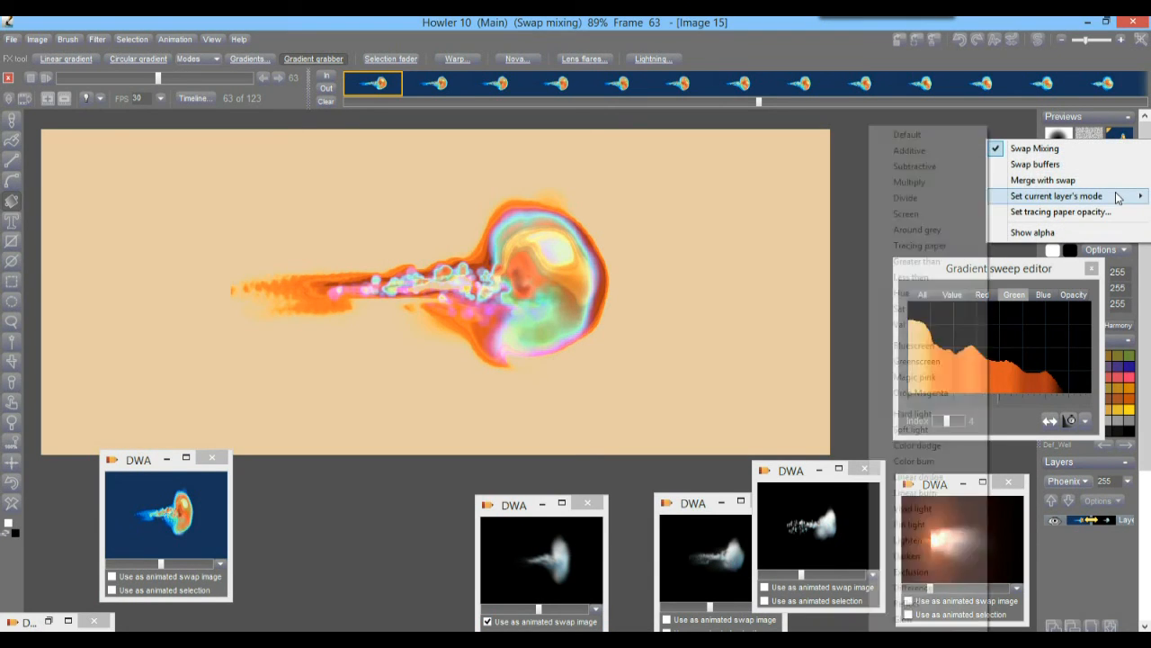
left_click(905, 213)
left_click(796, 84)
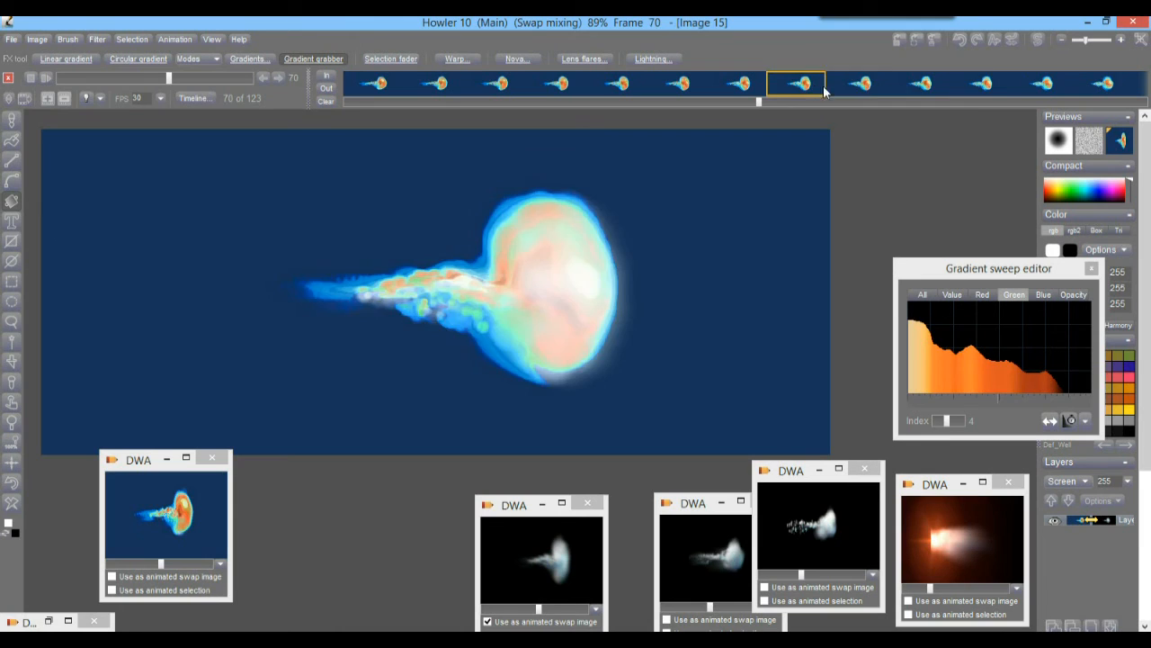
- Set the current layer's mode to Around grey and view the mix at frame 69
right_click(1119, 142)
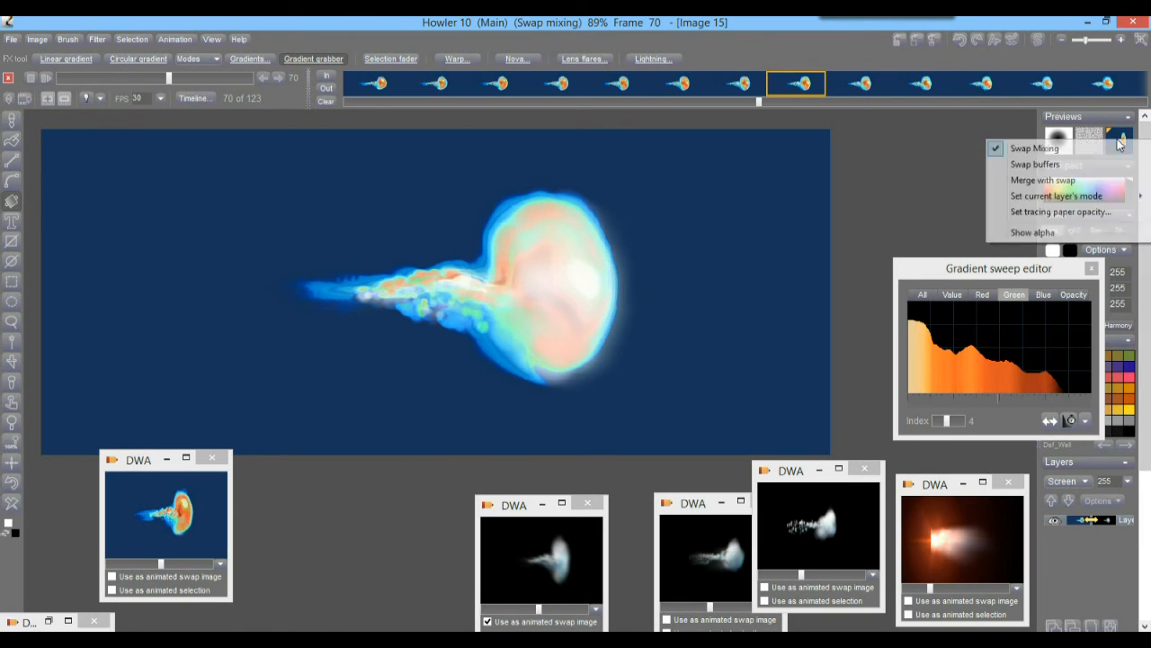
mouse_move(1116, 196)
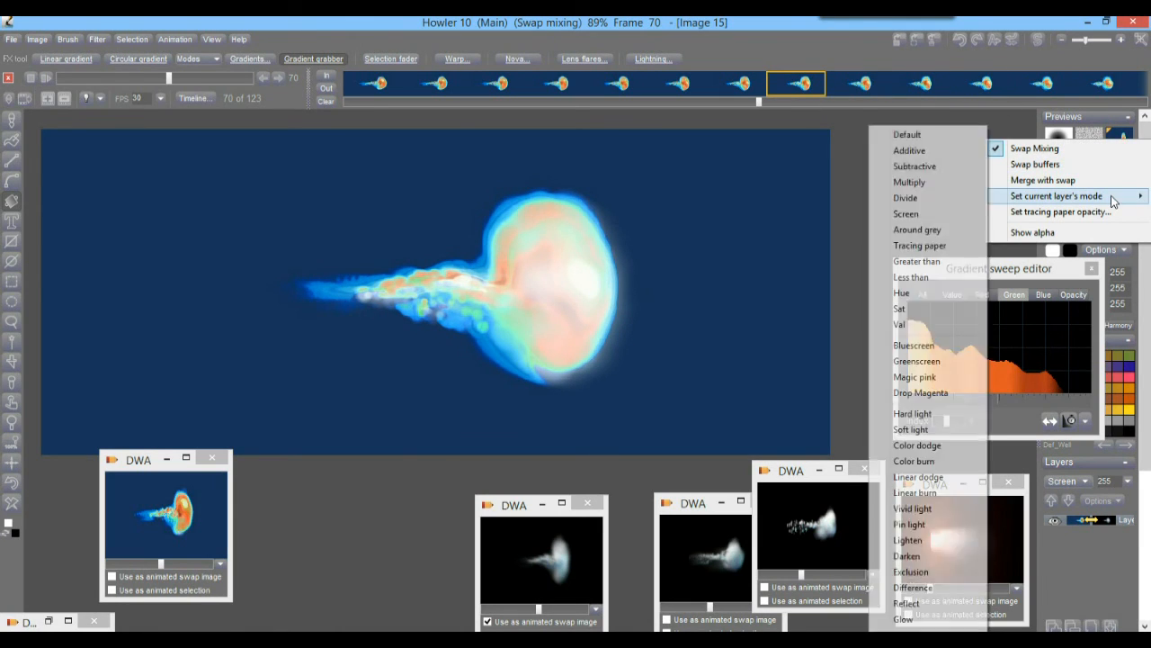
left_click(929, 232)
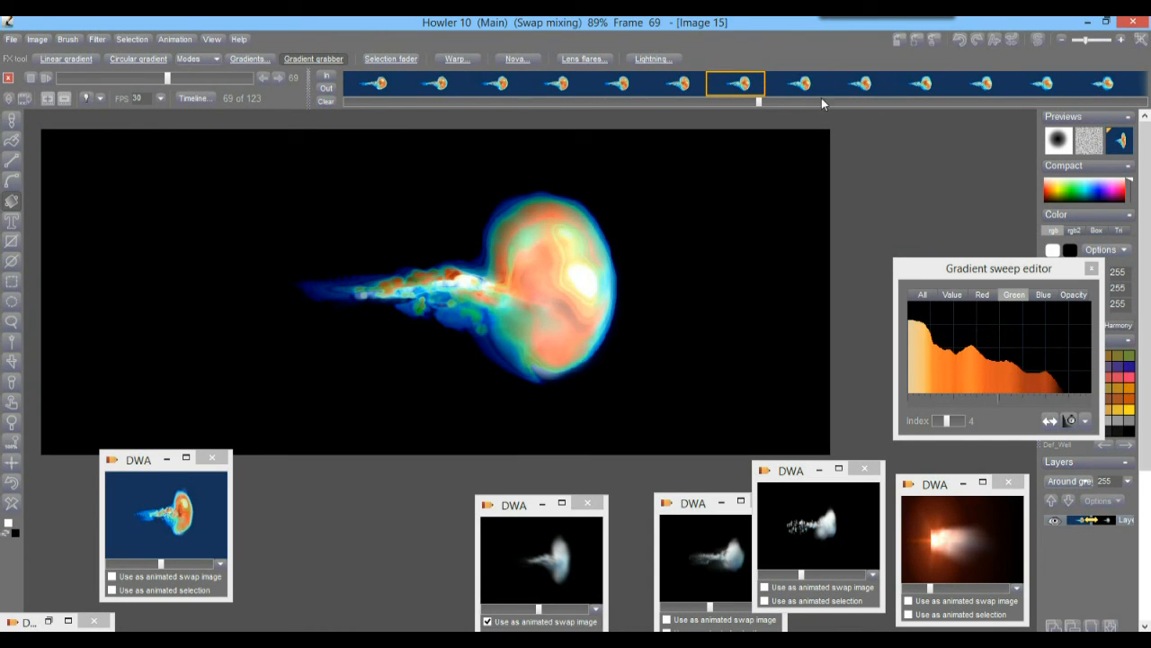
- Merge the Around grey mix with the swap image for all frames of the animation
left_click(1121, 142)
mouse_move(1103, 198)
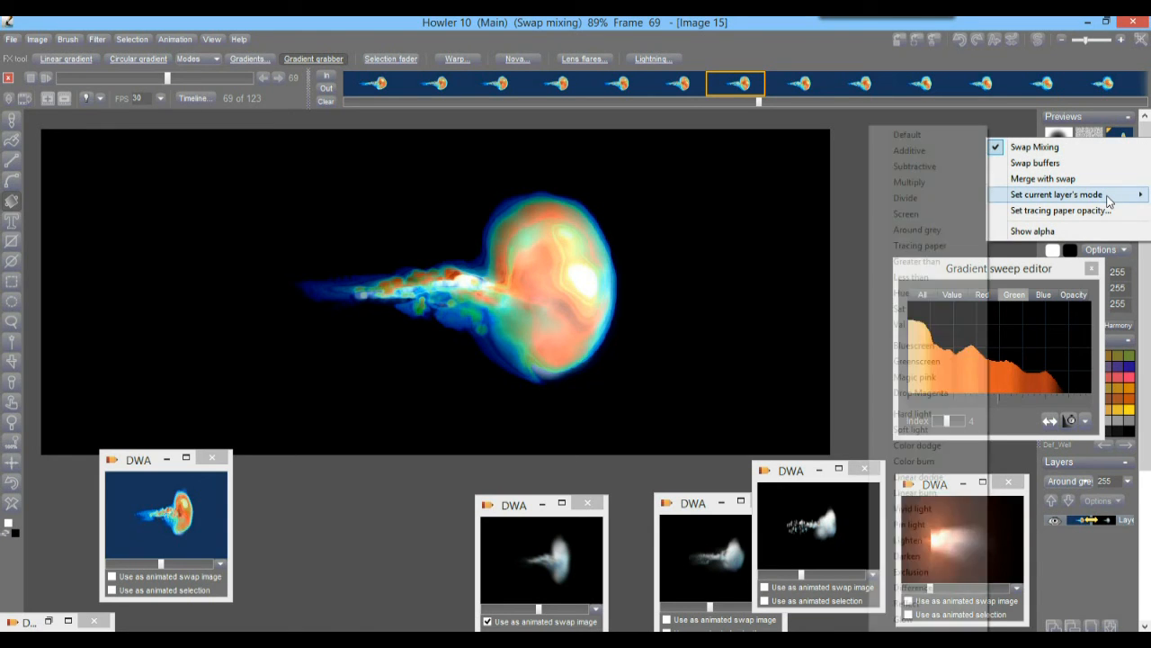
left_click(1043, 178)
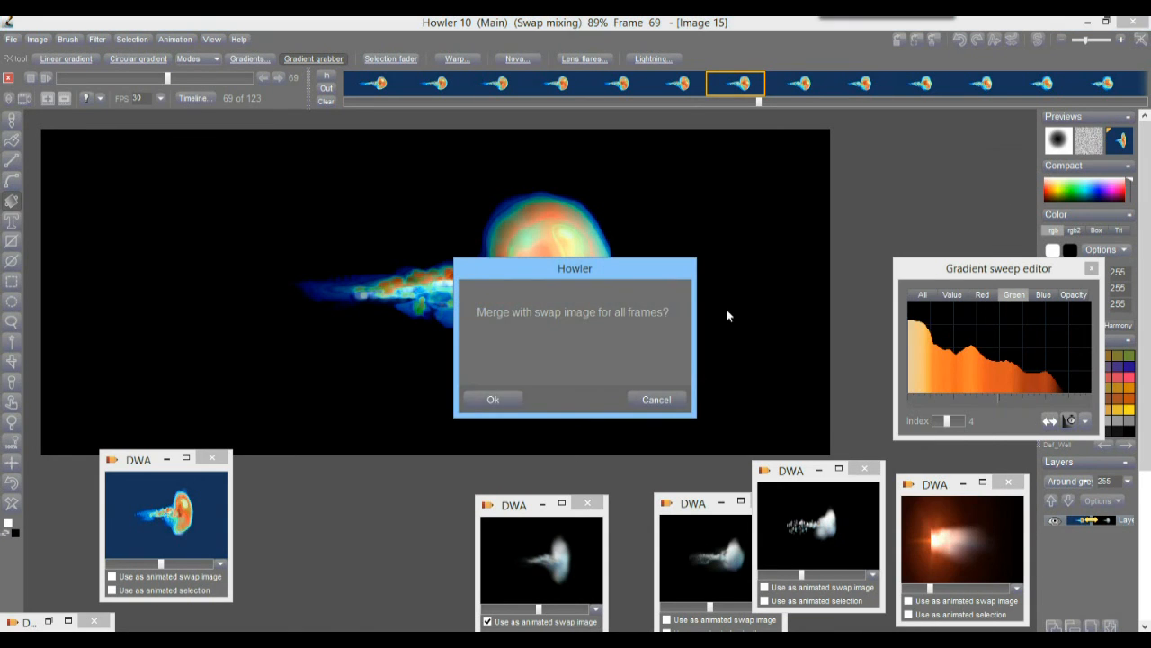
left_click(508, 401)
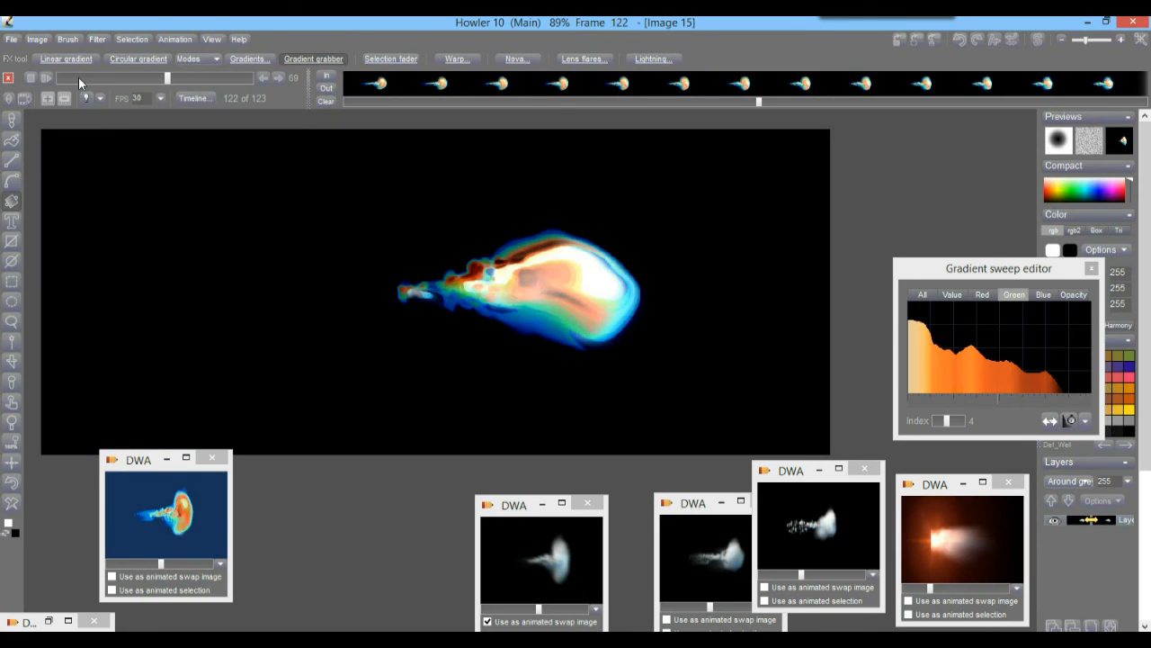
- Review the merged frames, go to frame 55 and apply a Bokeh blur with a slightly reduced radius to the whole animation
left_click_drag(79, 77, 165, 77)
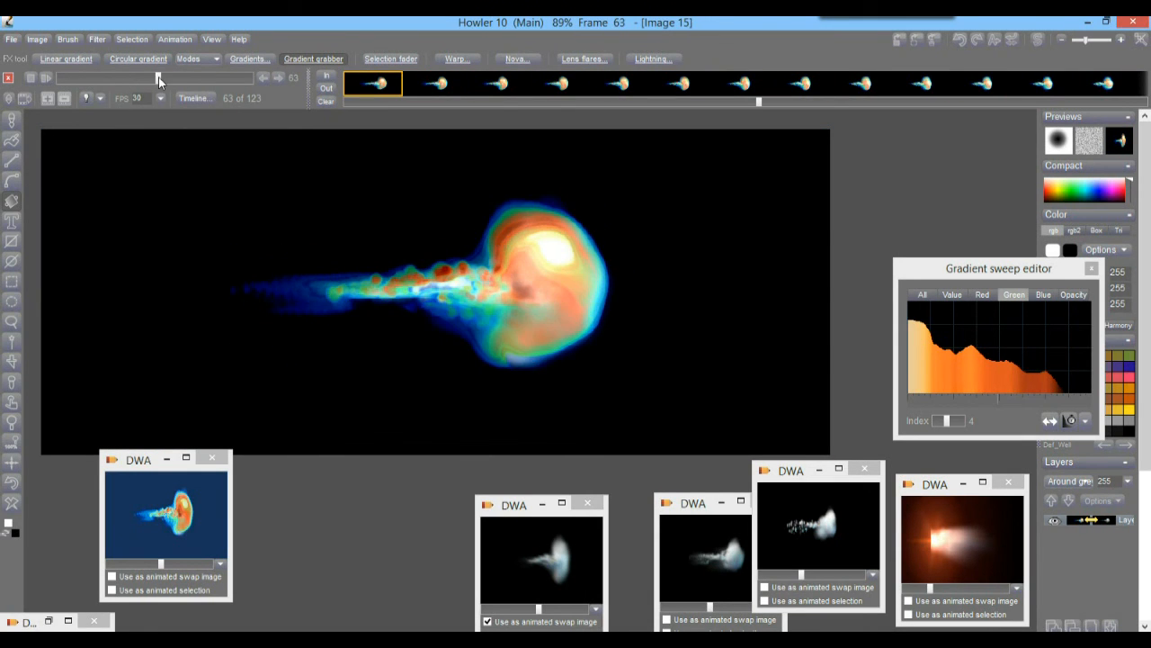
left_click_drag(158, 76, 146, 79)
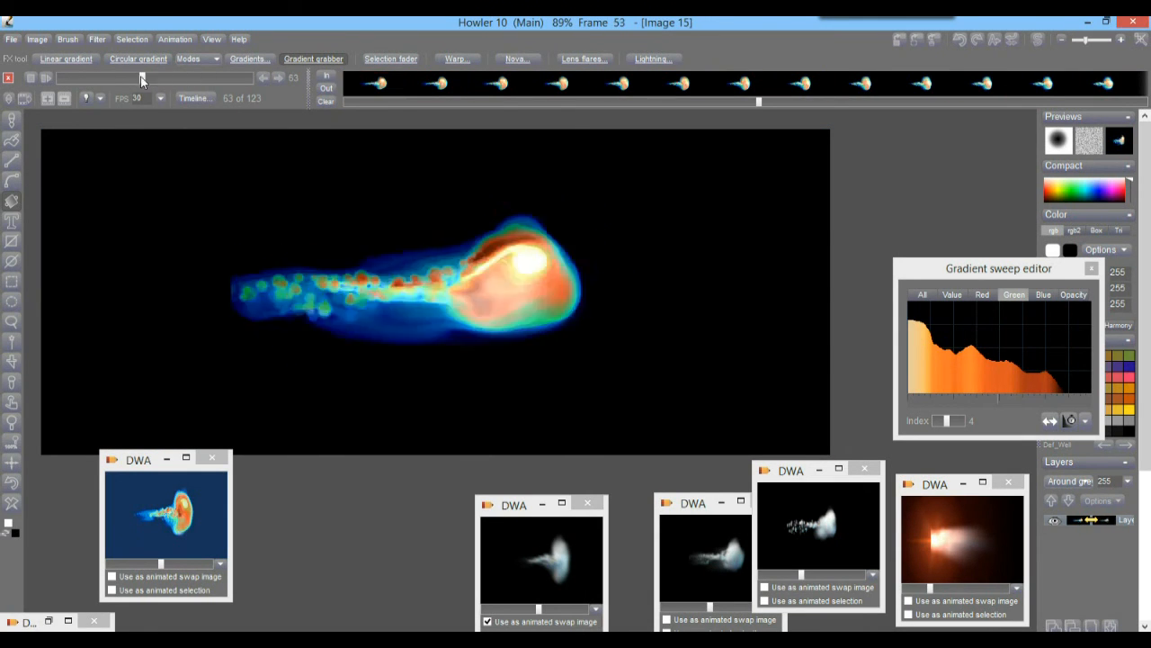
left_click(94, 39)
mouse_move(155, 102)
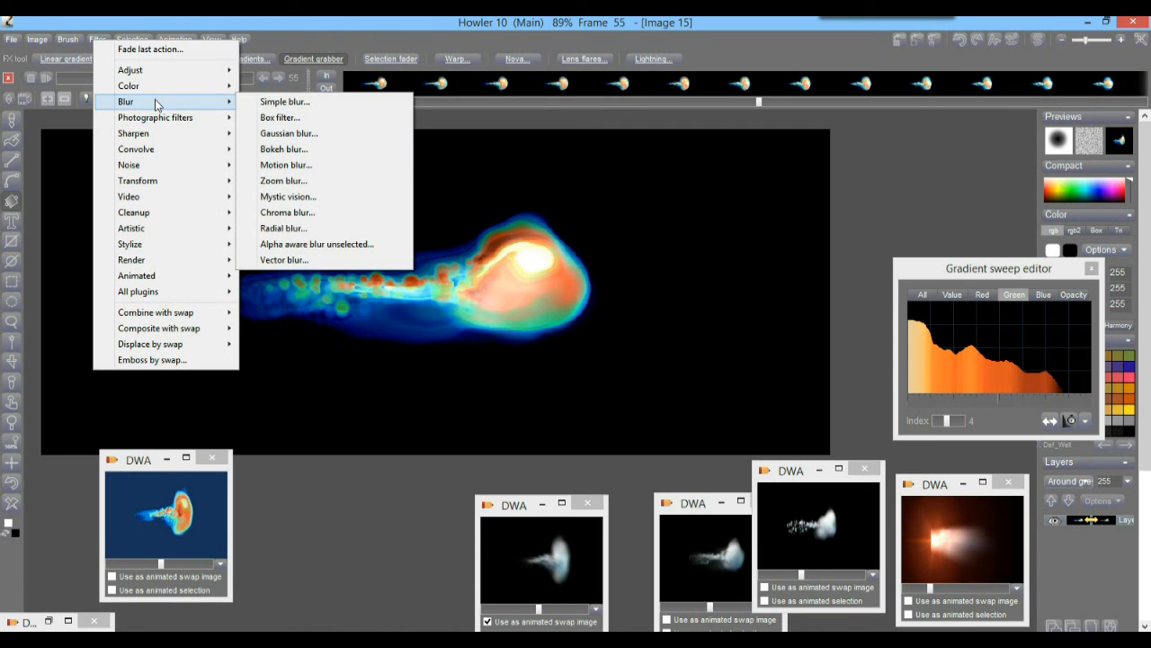
left_click(326, 150)
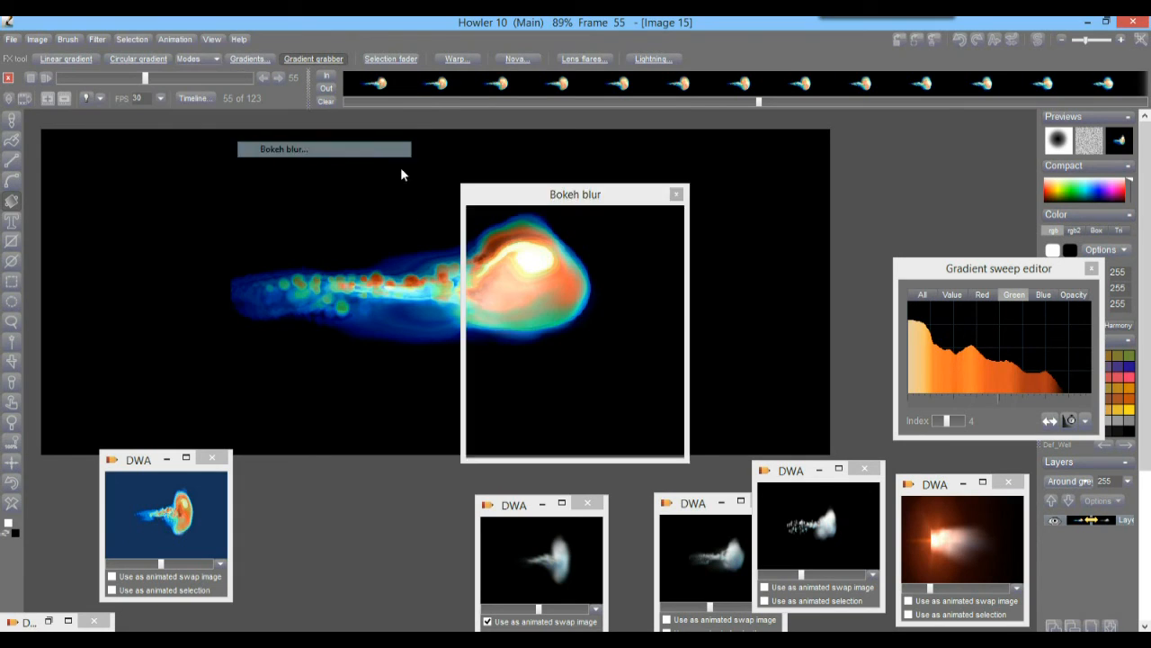
left_click_drag(598, 236, 593, 235)
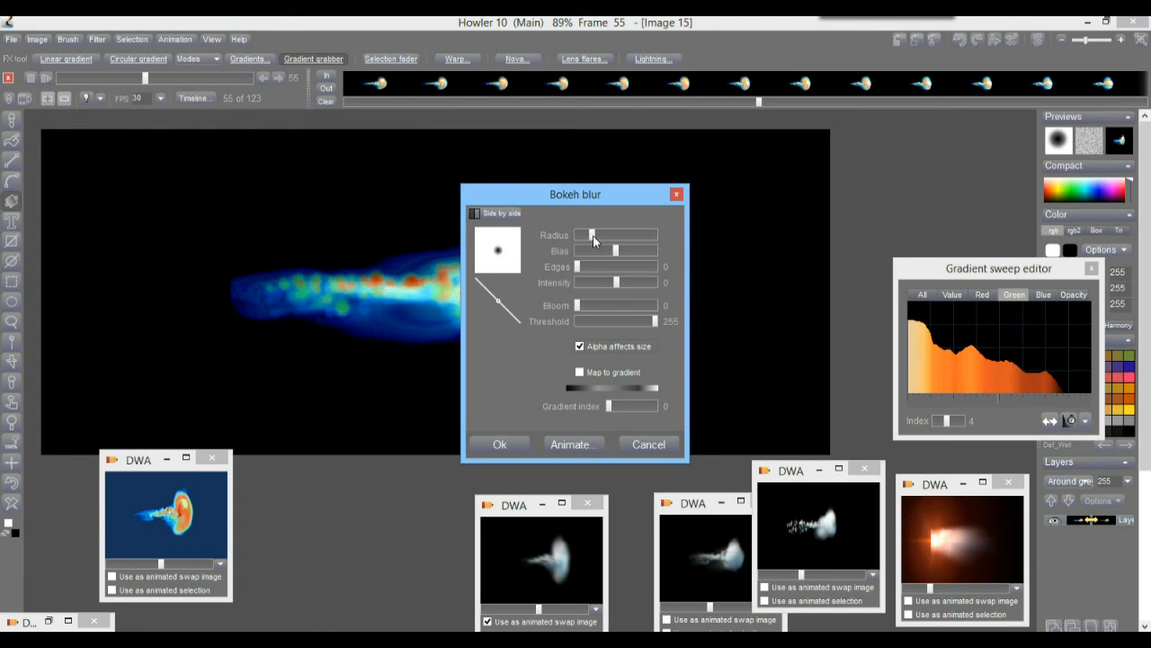
left_click(586, 444)
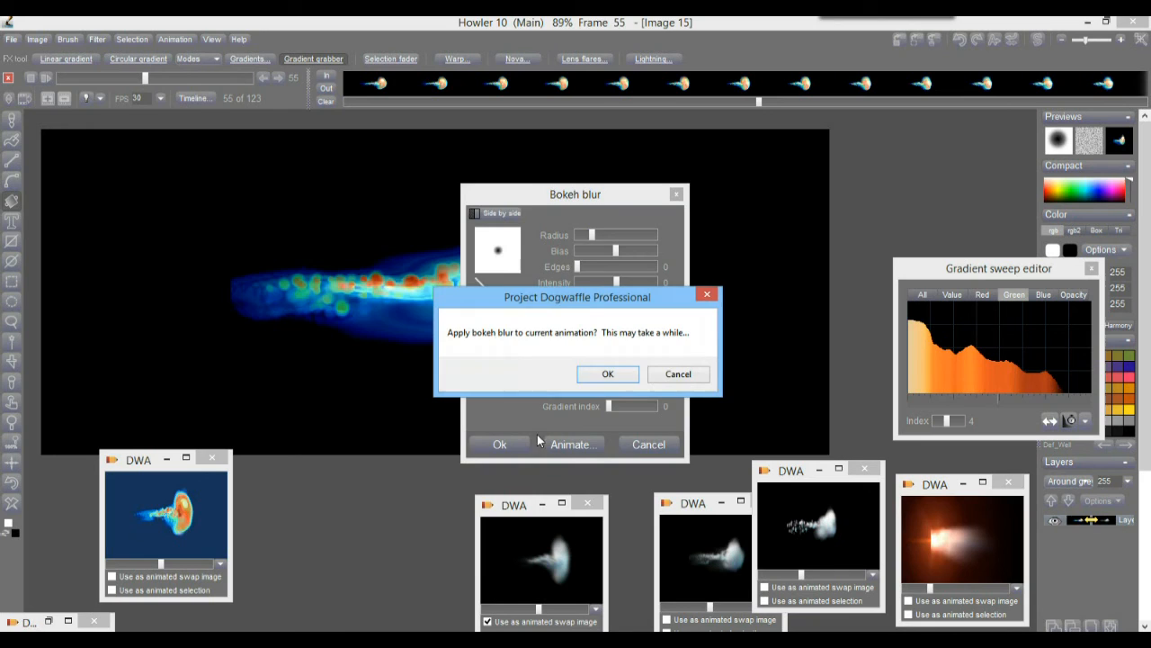
left_click(616, 377)
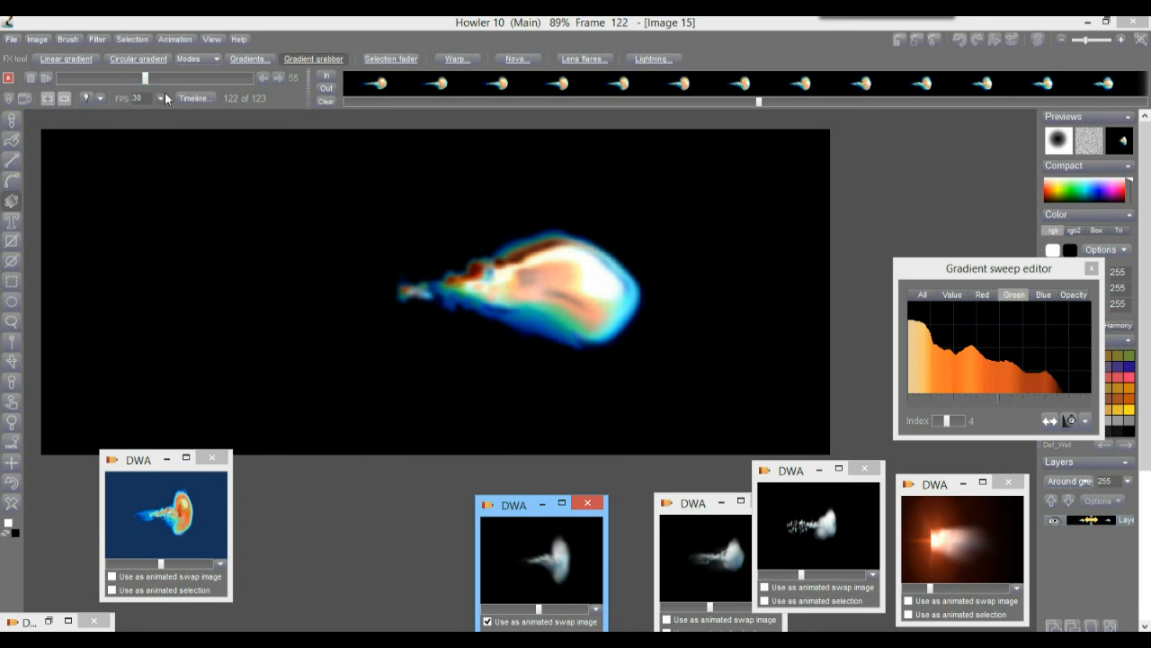
- Go to frame 85 of the blurred animation and store the animation to memory
left_click_drag(145, 79, 193, 78)
left_click(171, 39)
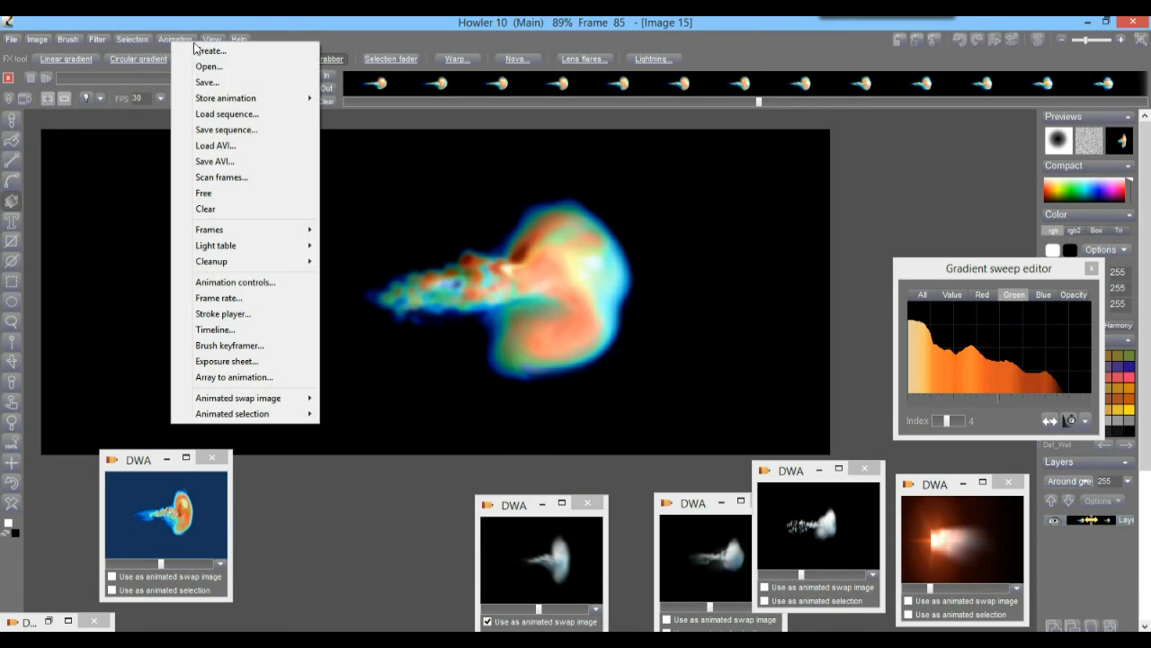
mouse_move(258, 99)
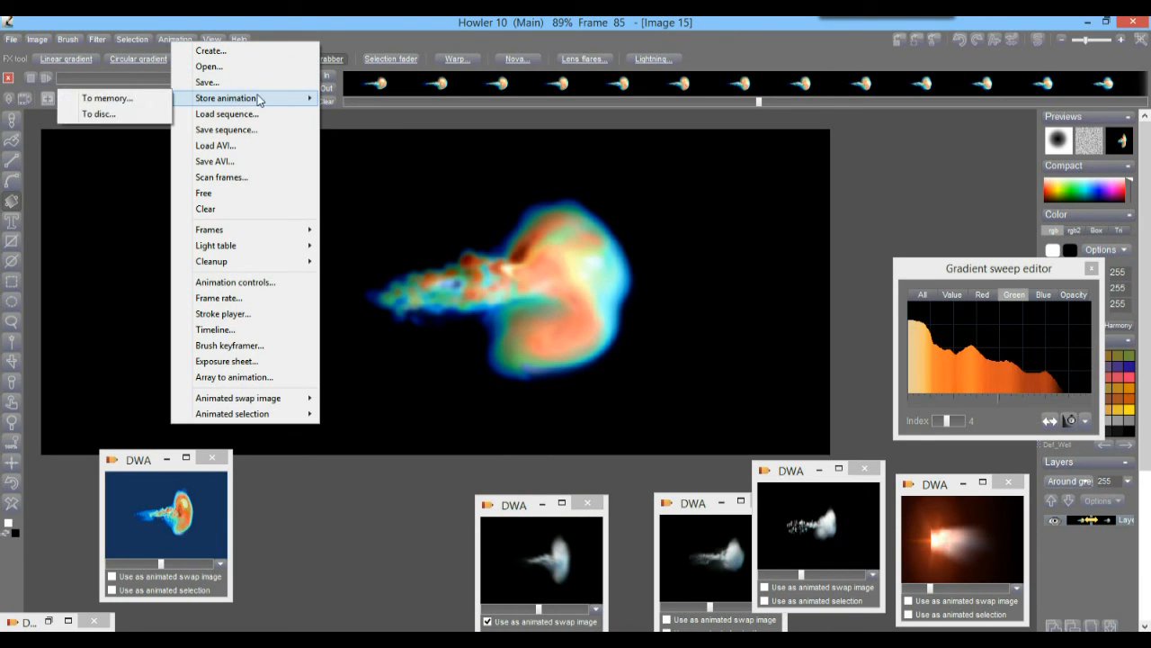
left_click(122, 101)
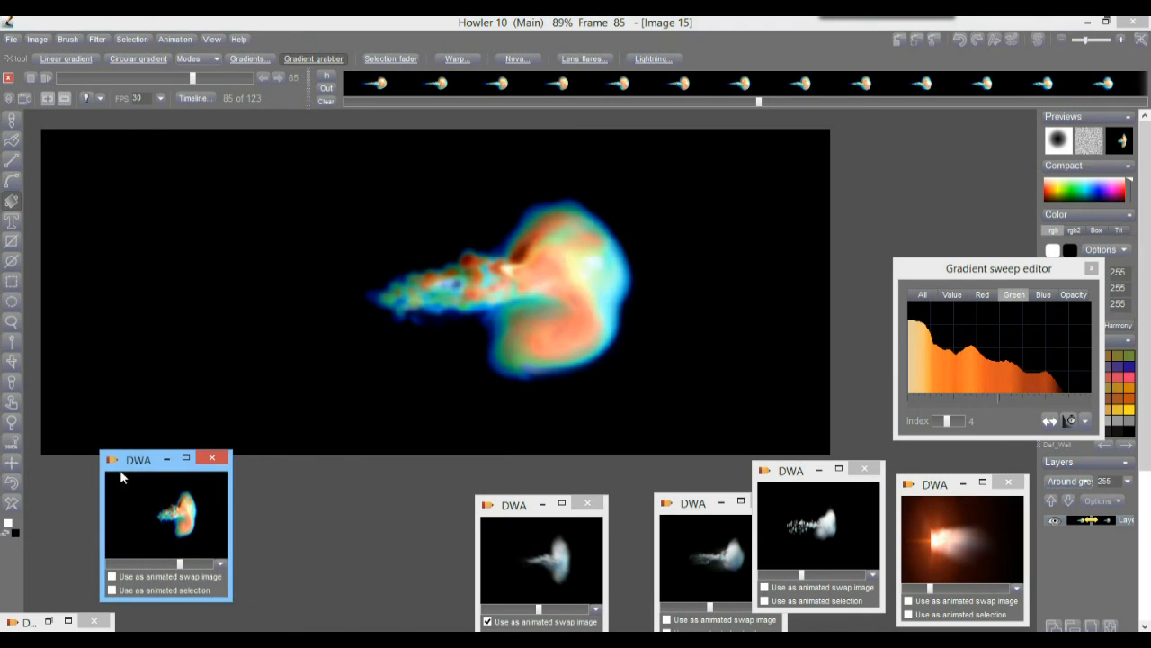
- Move the newly stored black-background animation's window aside so both colored animations are visible
left_click_drag(125, 464, 292, 488)
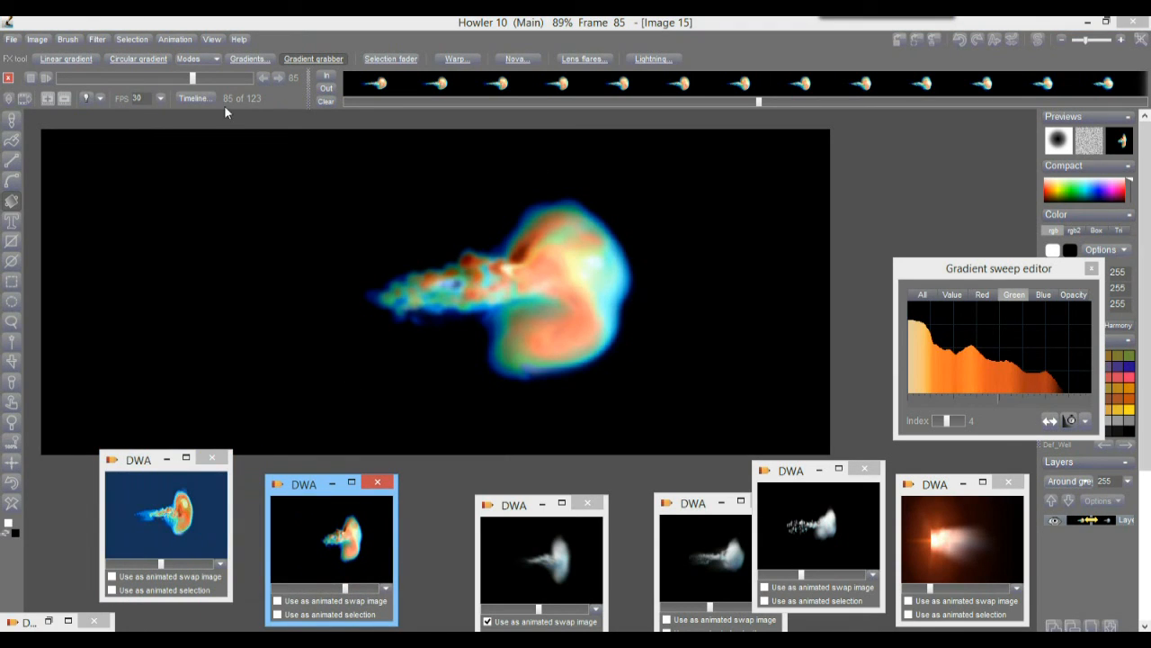
- Apply the Color sobel edges filter to frame 85 only, without the other frames, and inspect the result
left_click(97, 41)
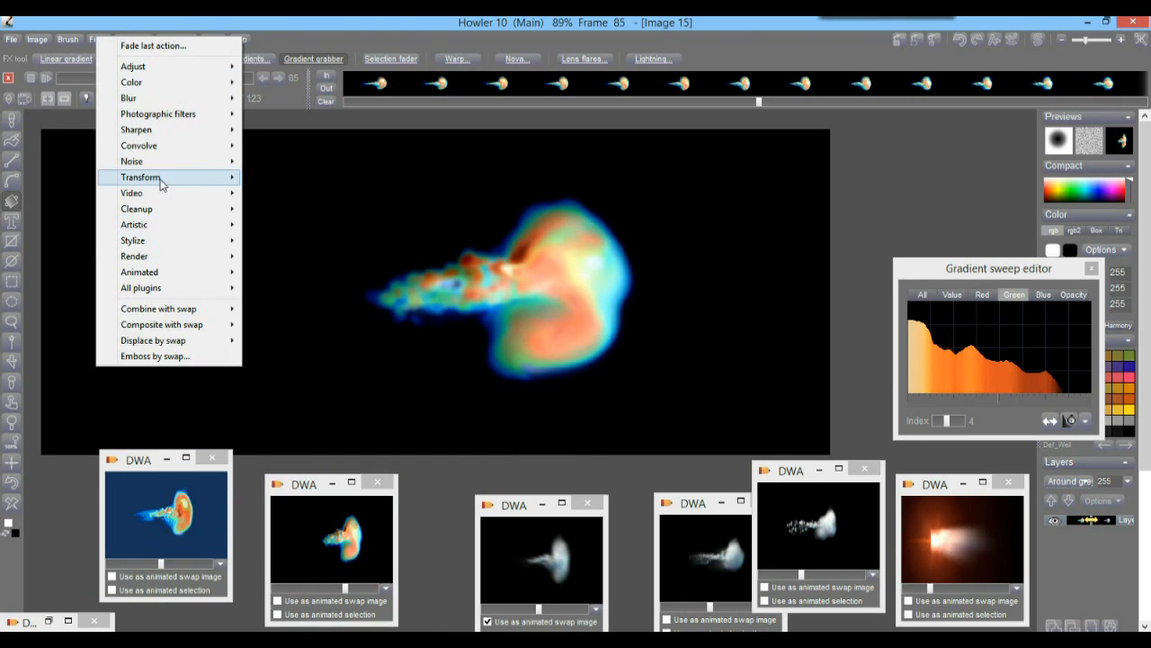
mouse_move(159, 147)
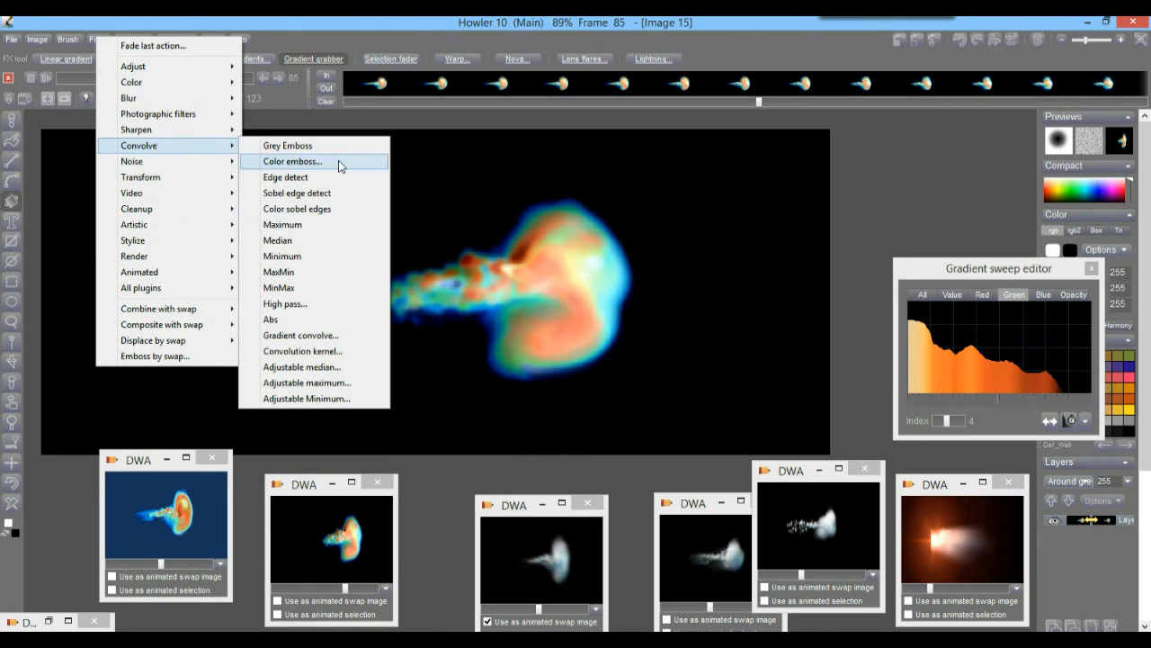
left_click(294, 210)
left_click_drag(534, 274, 712, 179)
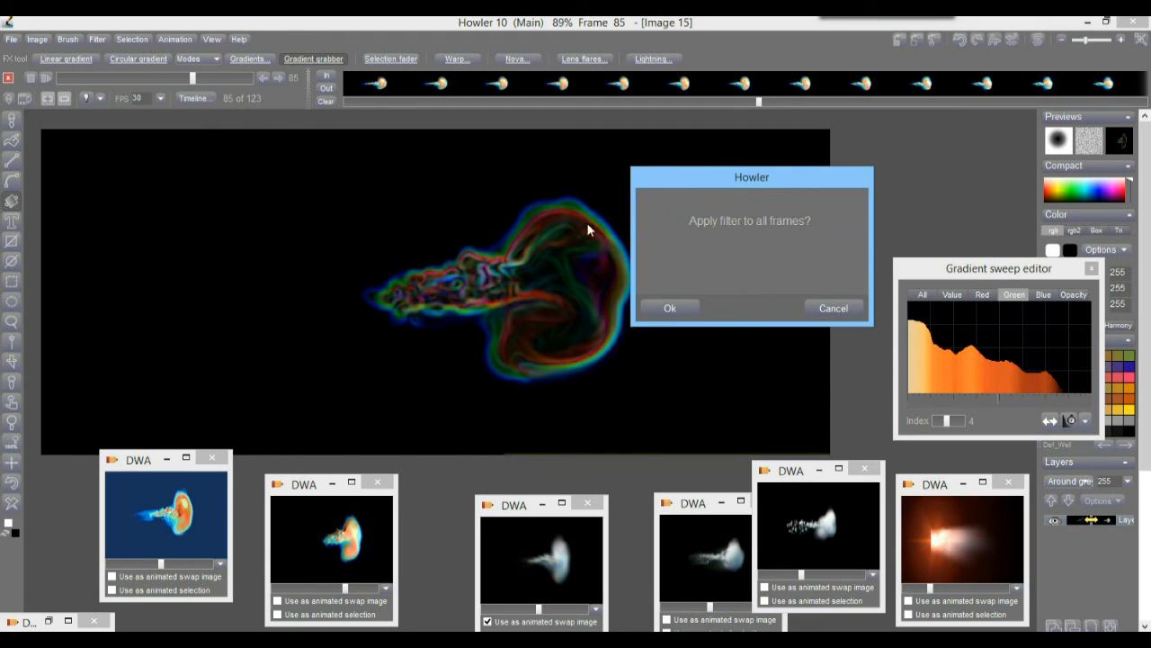
left_click(833, 309)
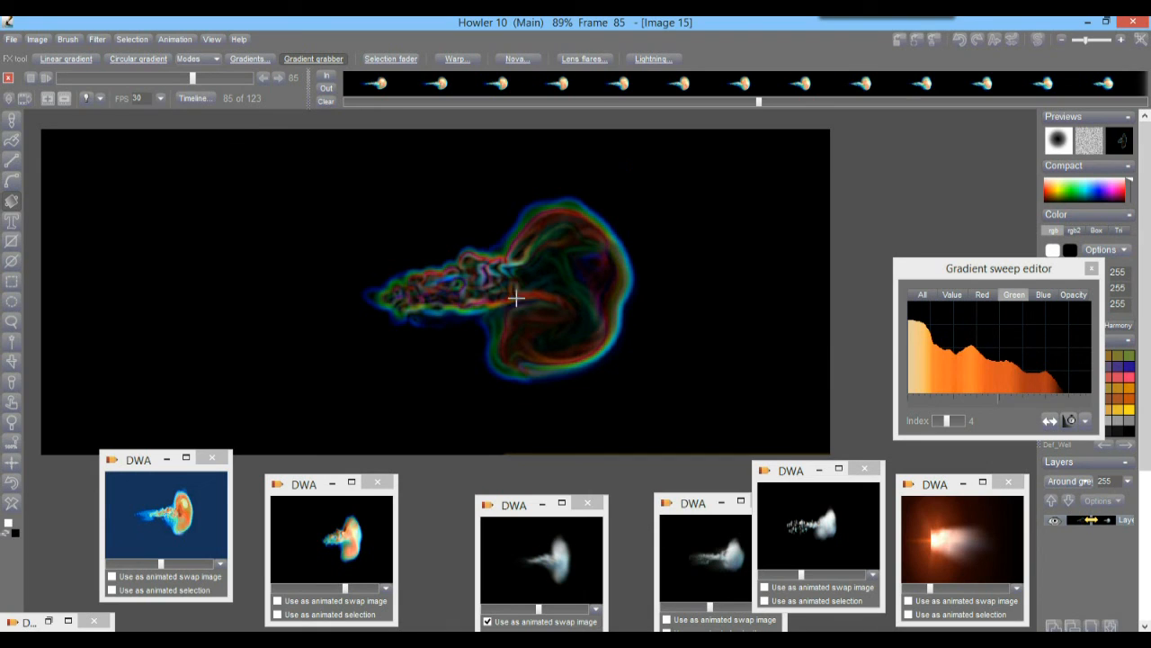
scroll(539, 279, "up", 5)
scroll(594, 278, "down", 3)
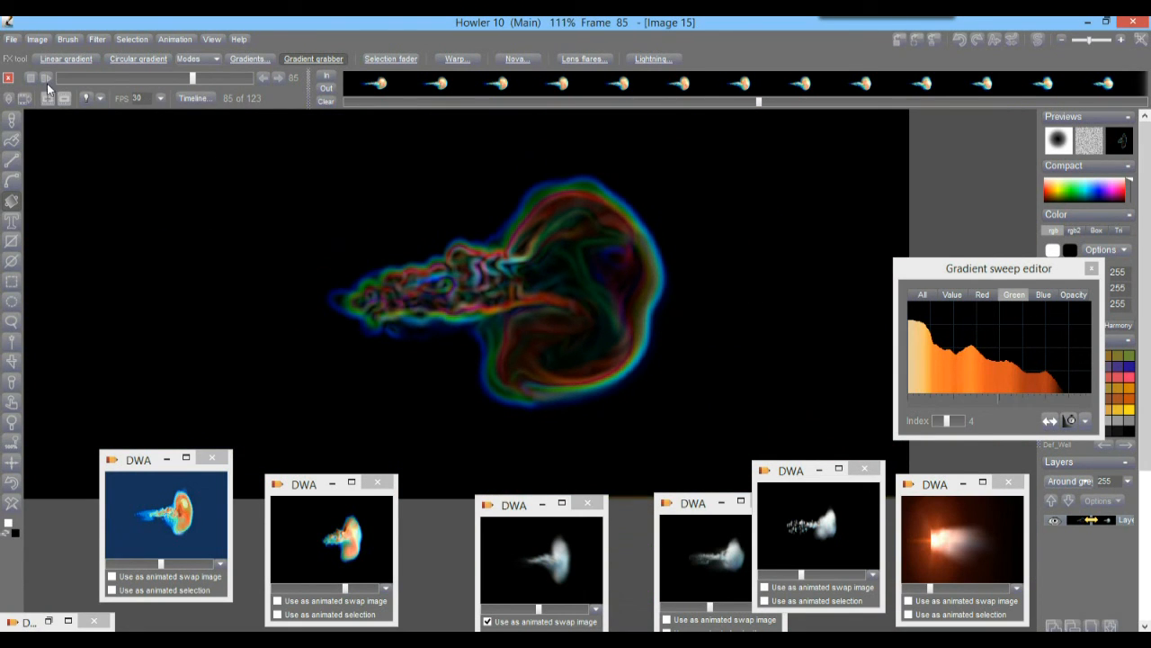
- Go to frame 66 and apply the Glowing edges filter to all frames of the animation
mouse_move(184, 79)
left_mouse_down()
mouse_move(152, 78)
mouse_move(194, 87)
left_mouse_up()
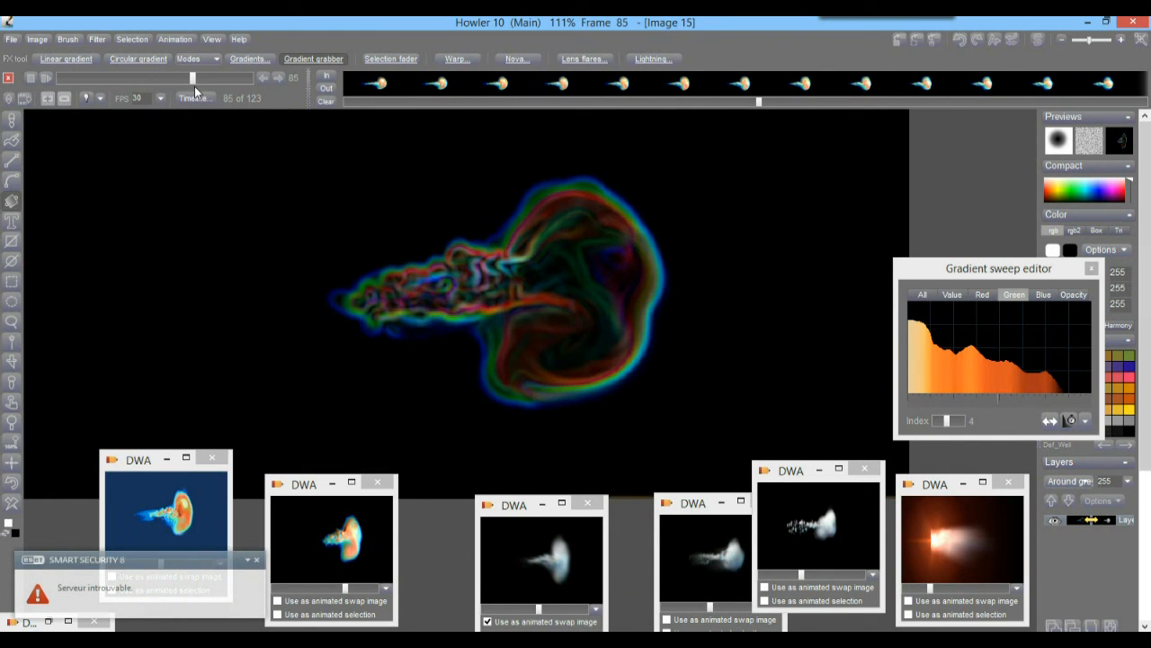
left_click(12, 485)
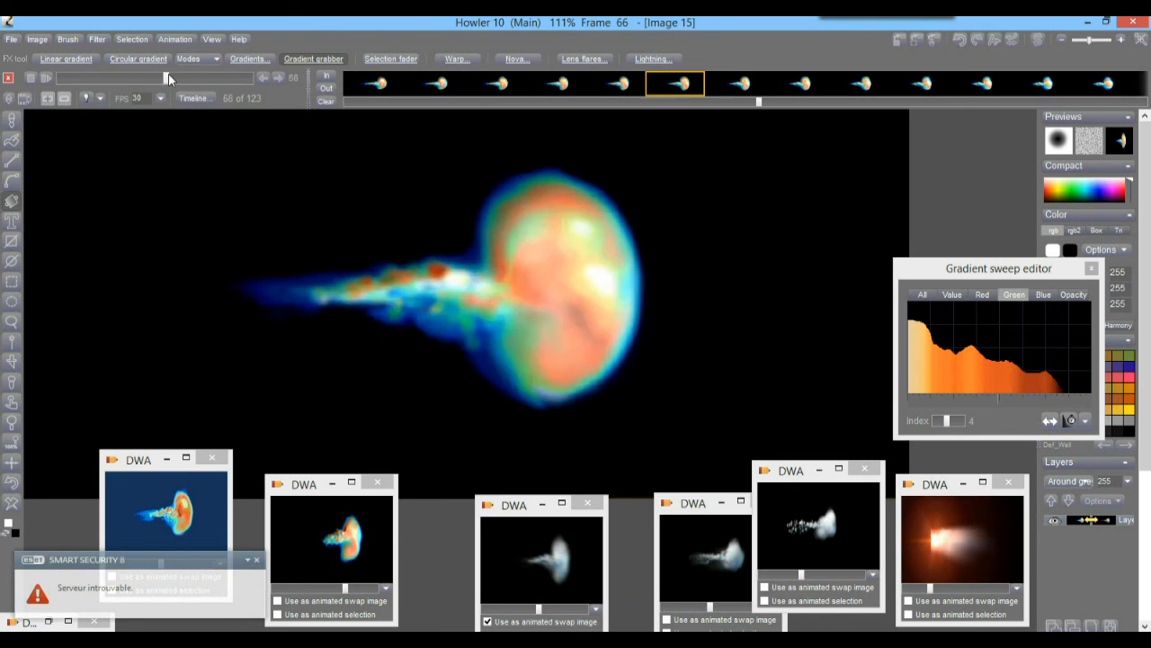
left_click(96, 38)
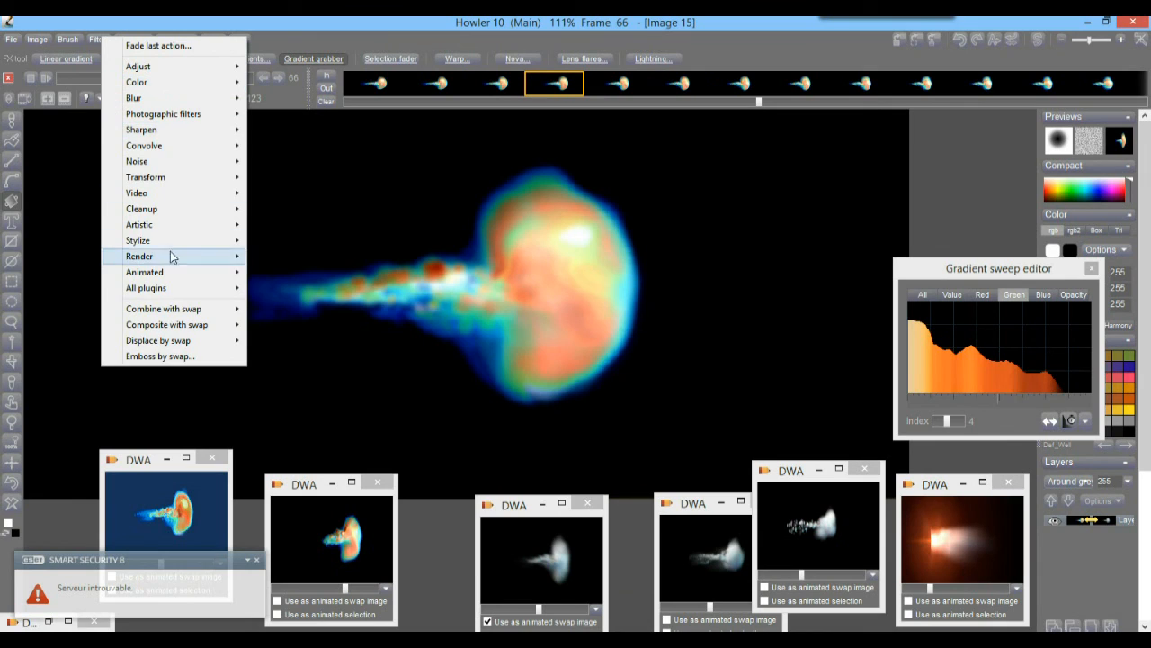
mouse_move(171, 248)
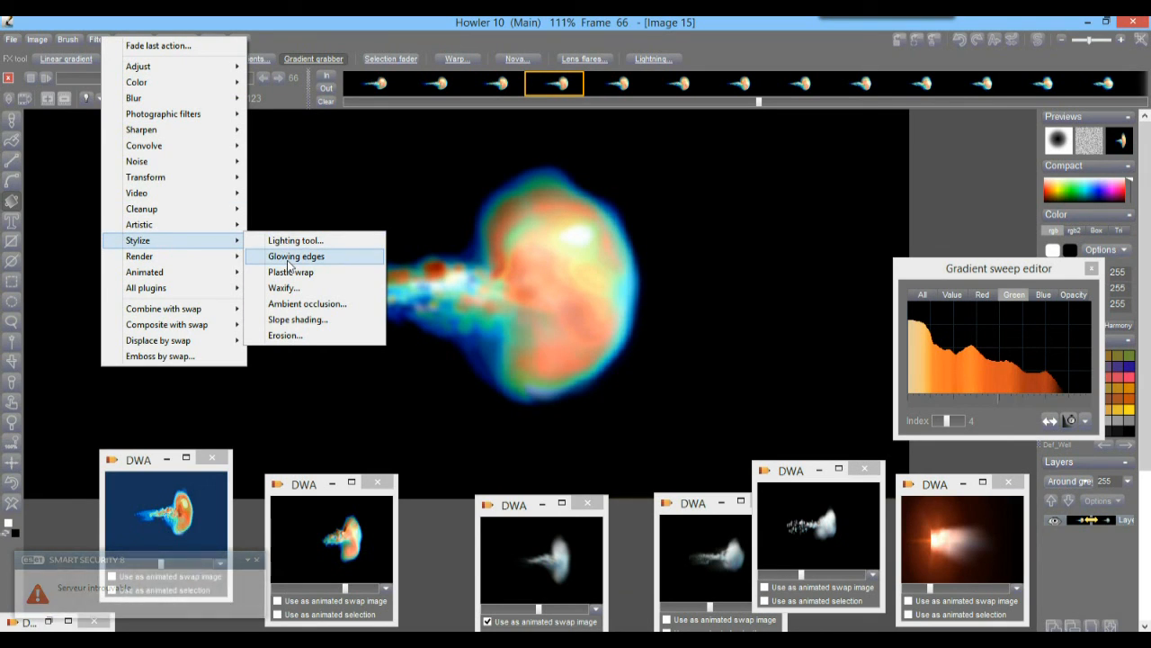
left_click(297, 256)
left_click(493, 399)
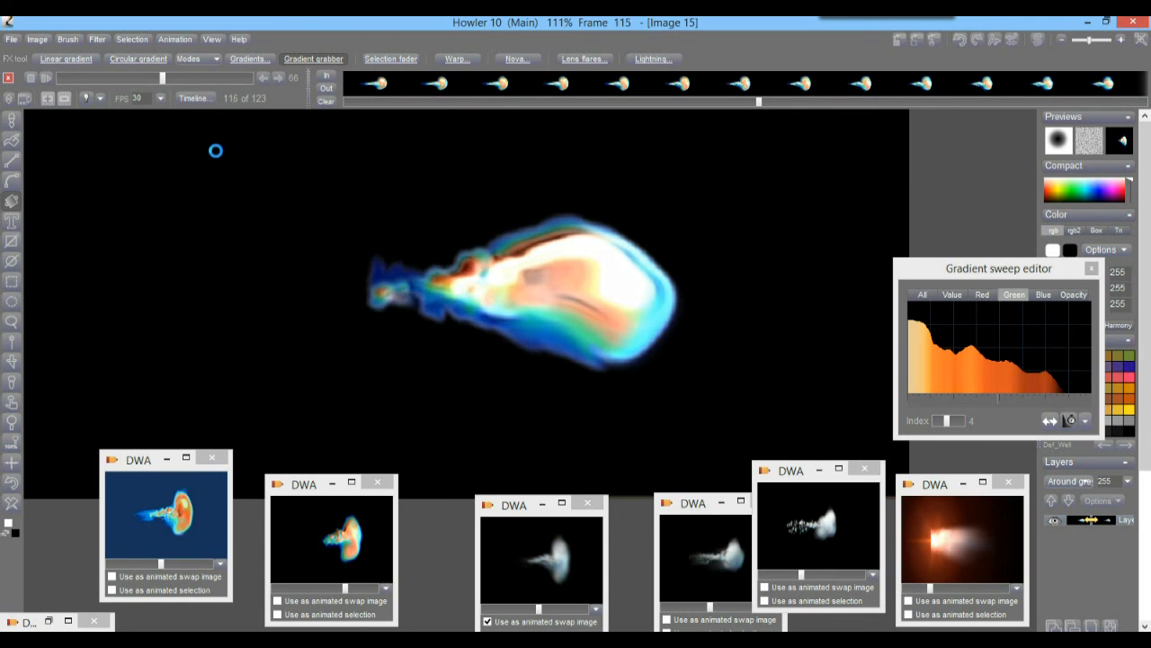
- Apply the Plastic wrap filter to all frames of the animation
left_click(99, 41)
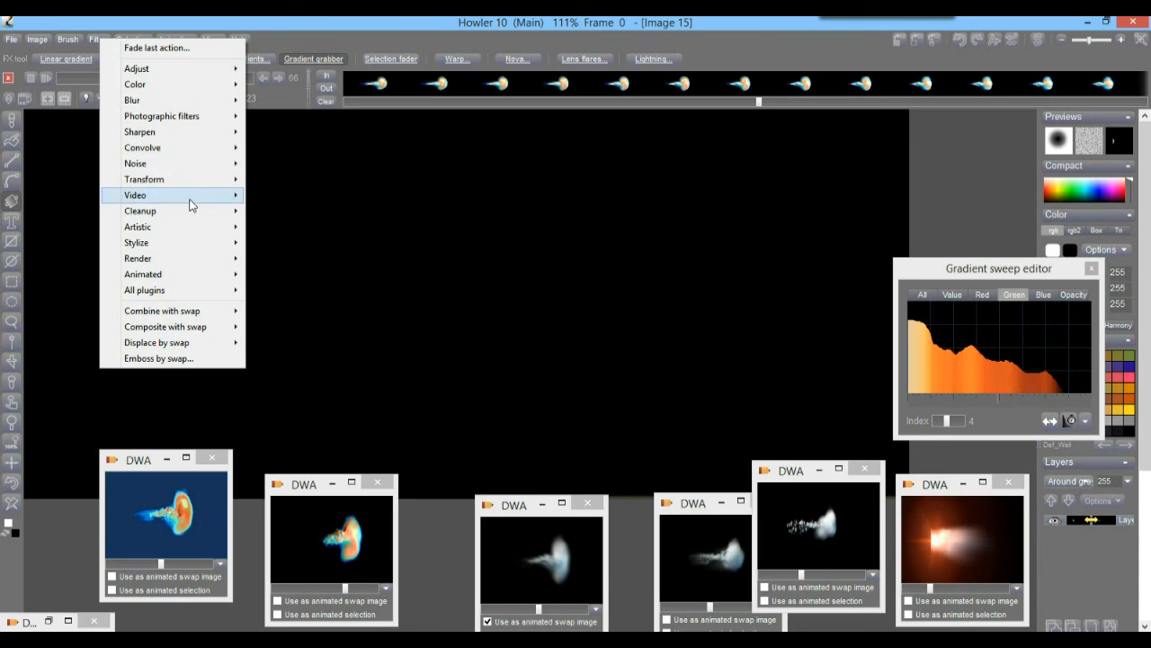
mouse_move(185, 234)
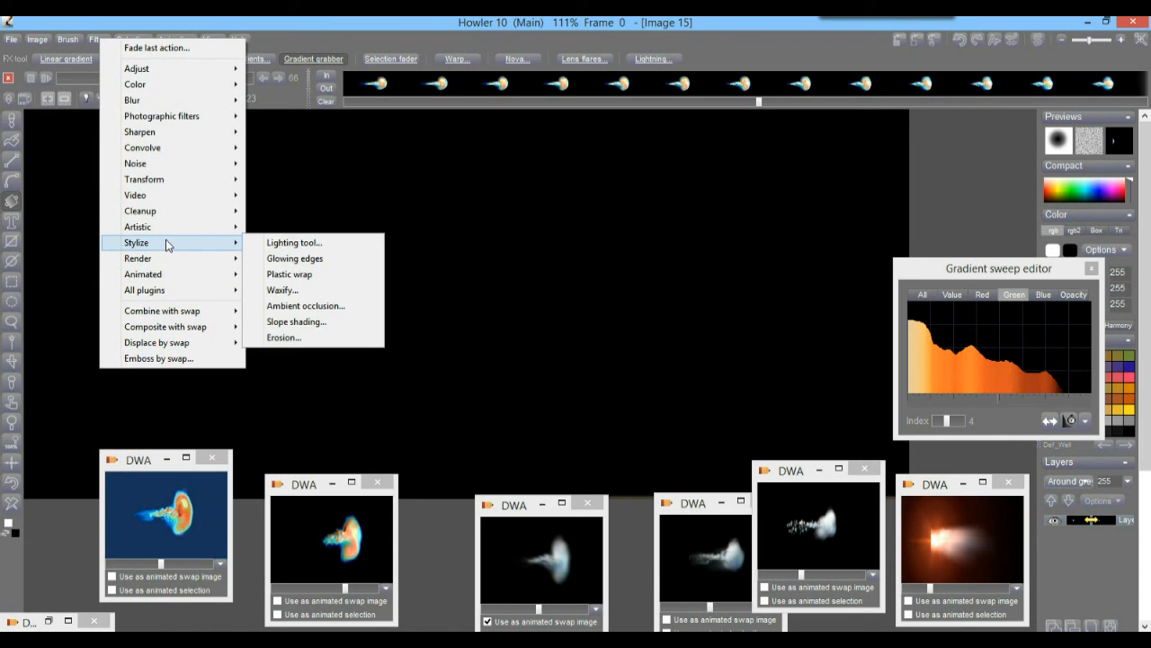
left_click(324, 274)
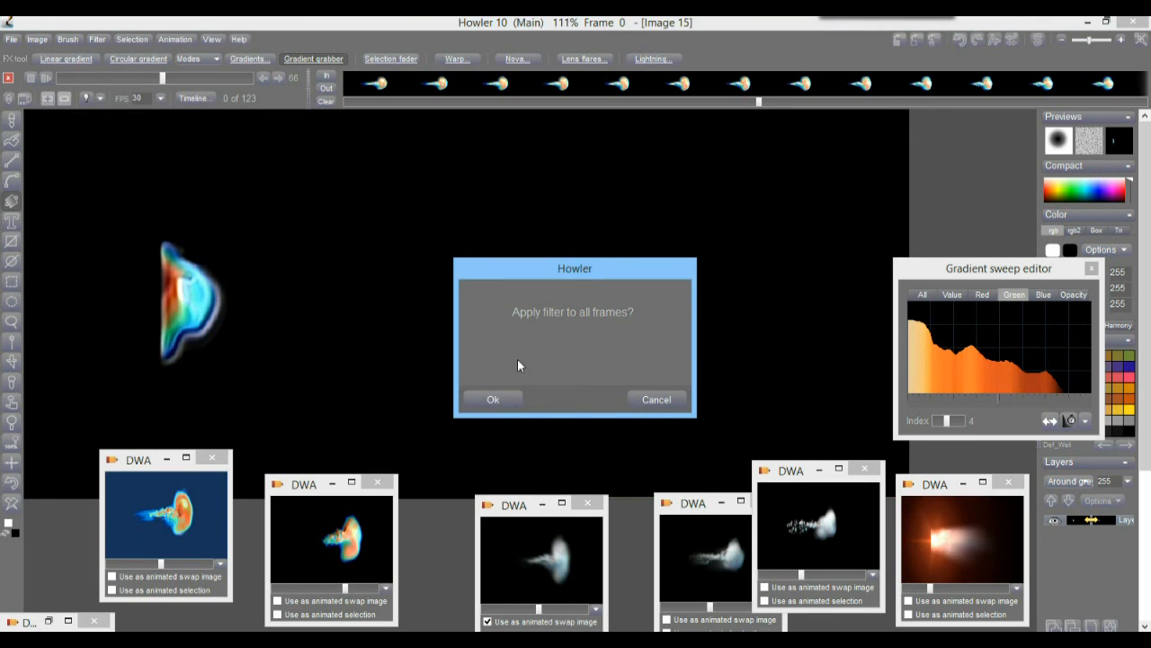
left_click(493, 401)
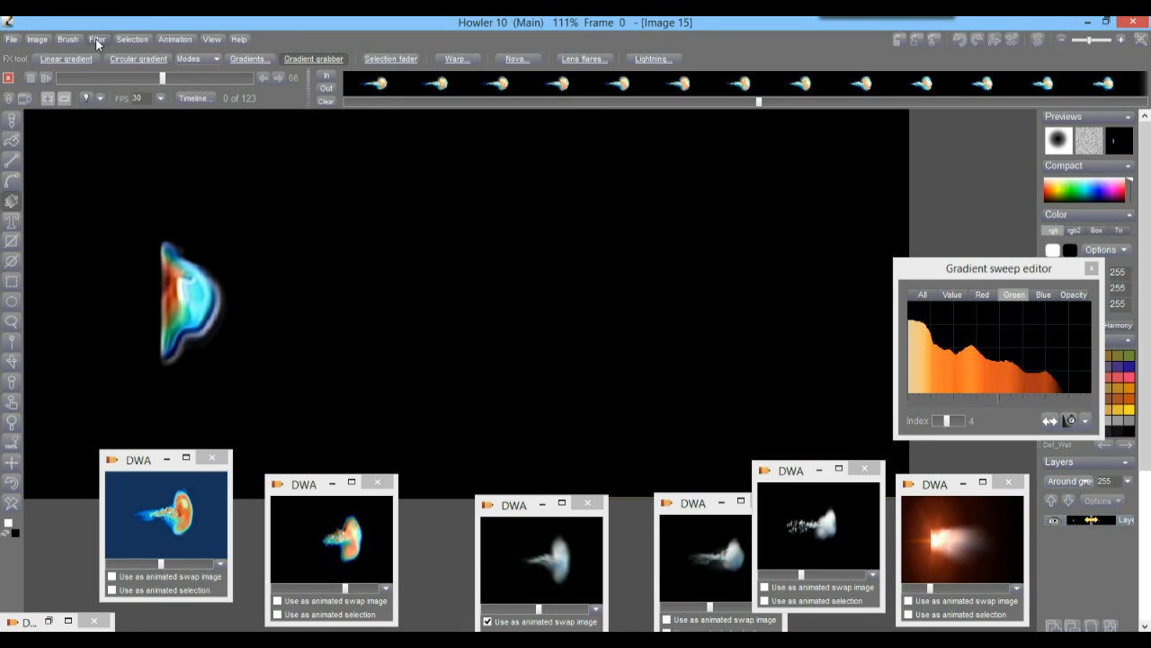
- Load the stored blue-background animation in place of the current one and go to frame 43
left_click(189, 540)
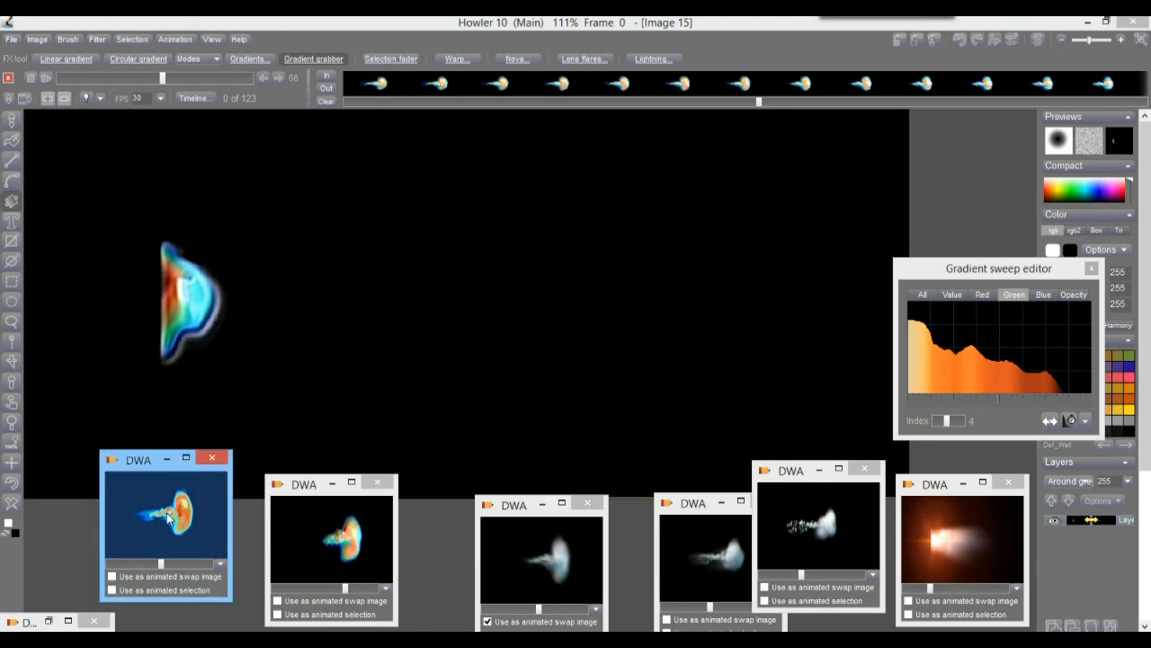
left_click(615, 375)
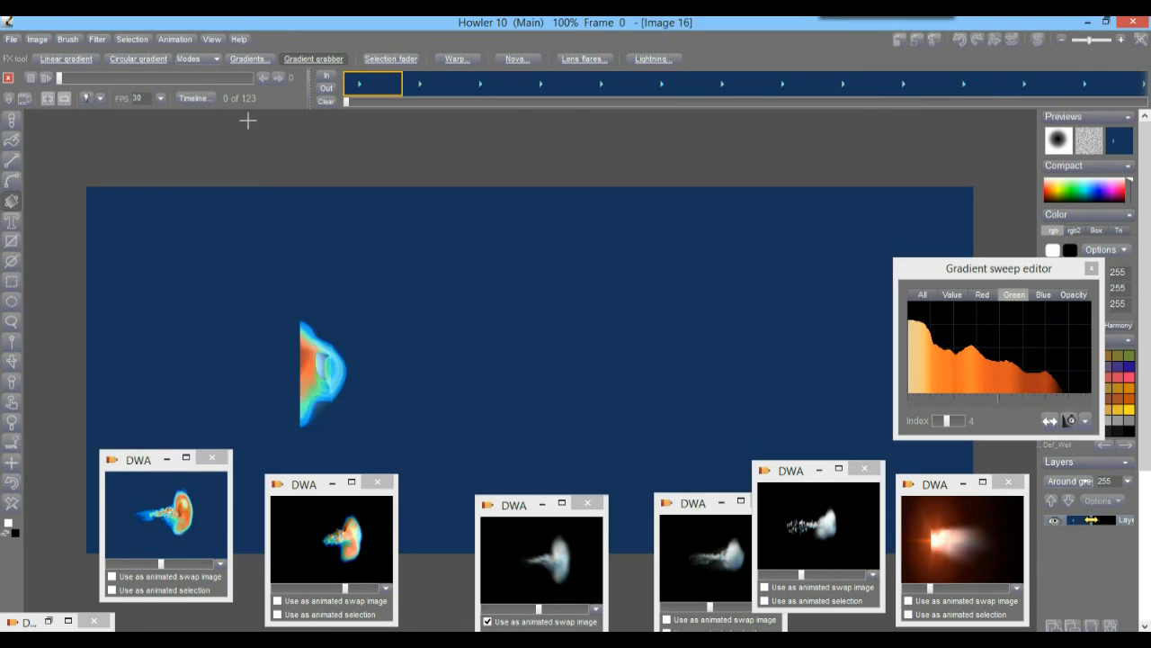
left_click_drag(84, 79, 128, 82)
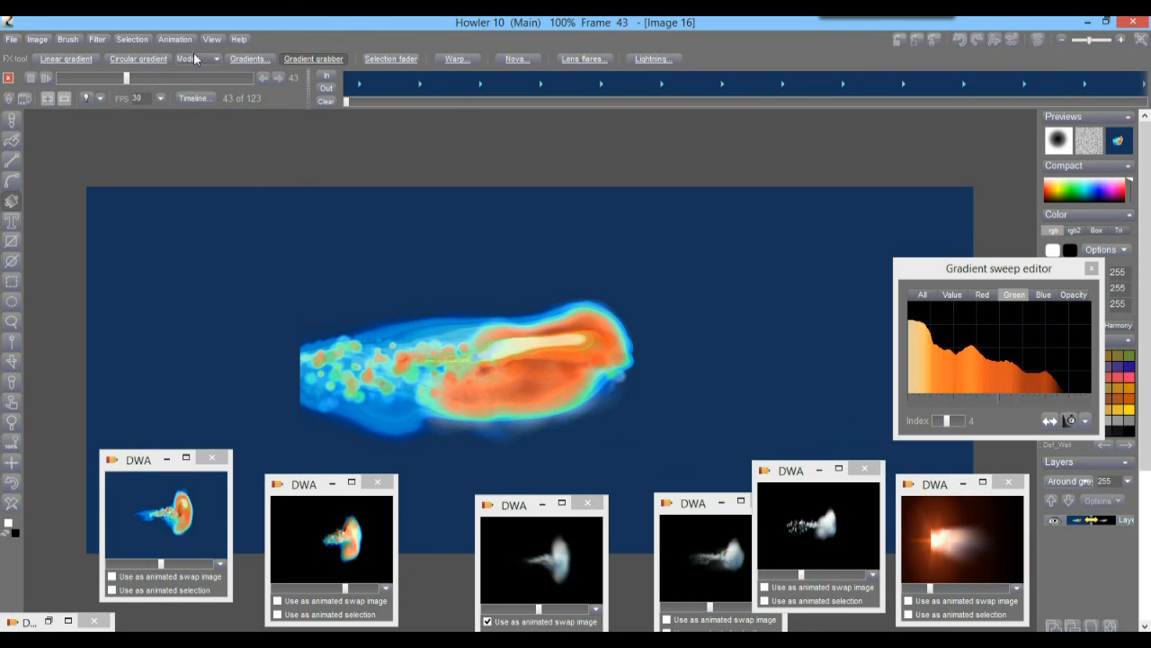
- Start the Lighting tool on frame 43, set high texture height and smoothness, and reduce Multiply original to its minimum
left_click(98, 41)
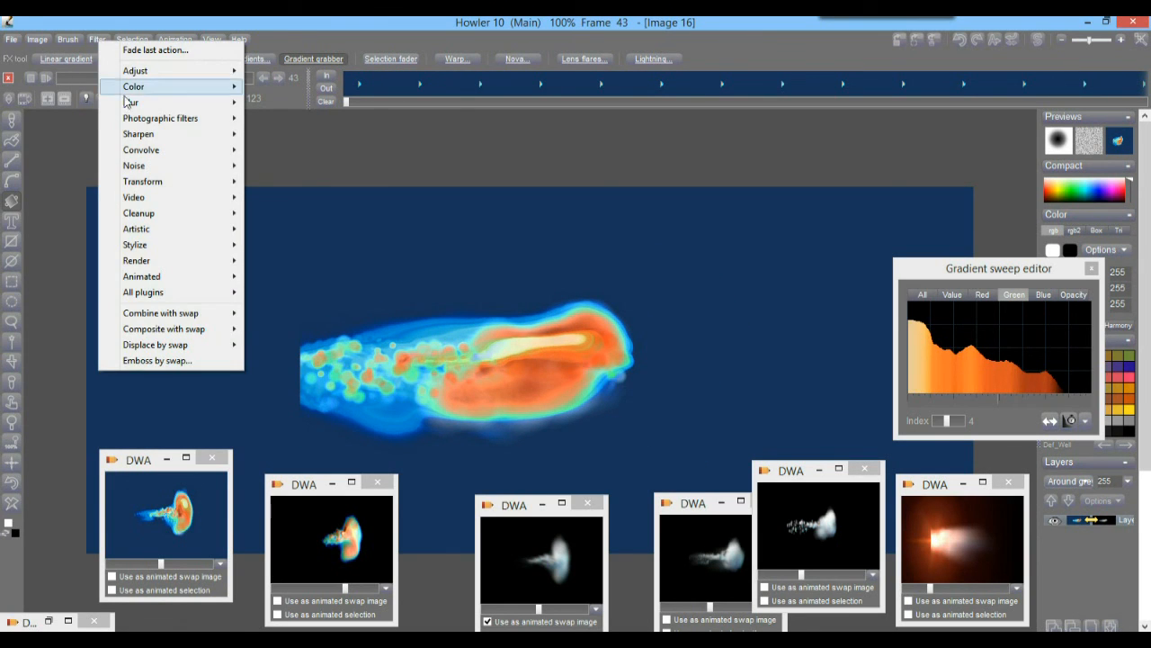
mouse_move(162, 251)
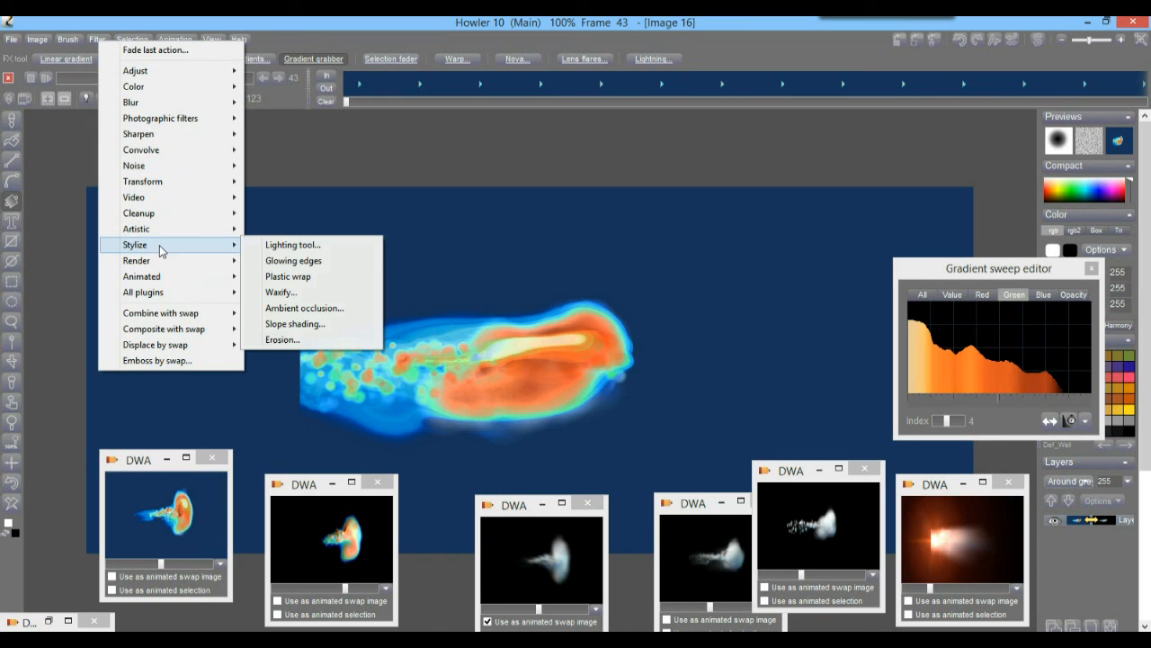
left_click(331, 249)
left_click_drag(462, 206, 709, 73)
mouse_move(965, 132)
left_mouse_down()
mouse_move(981, 132)
mouse_move(956, 135)
left_mouse_up()
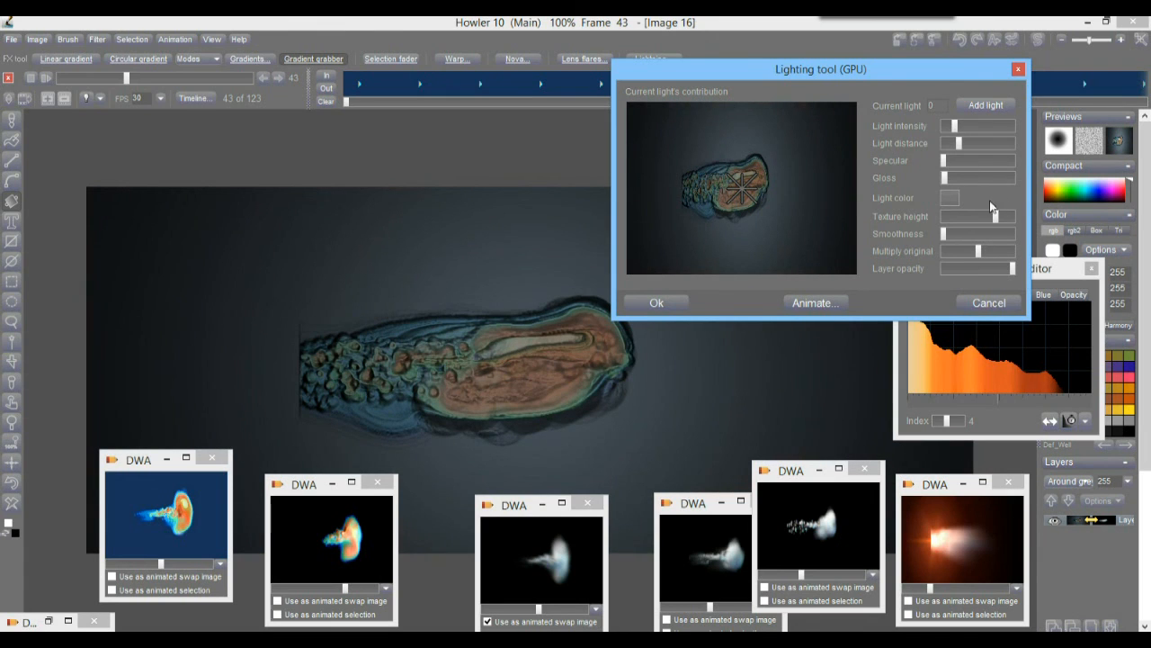
mouse_move(1001, 221)
left_mouse_down()
mouse_move(1019, 221)
mouse_move(985, 222)
mouse_move(1005, 221)
mouse_move(967, 255)
mouse_move(1021, 255)
mouse_move(949, 254)
mouse_move(961, 234)
mouse_move(1012, 236)
left_mouse_up()
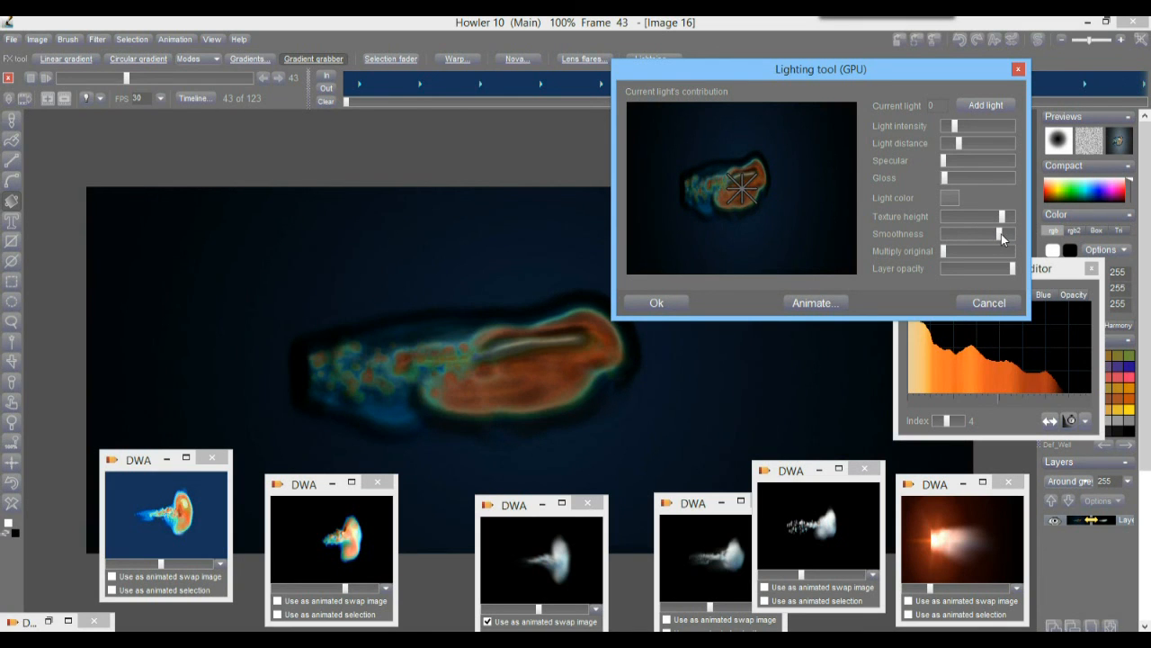
- Set light intensity to maximum, increase light distance, add slight gloss, and lower texture height and smoothness to medium
mouse_move(959, 143)
left_mouse_down()
mouse_move(987, 126)
mouse_move(964, 163)
left_mouse_up()
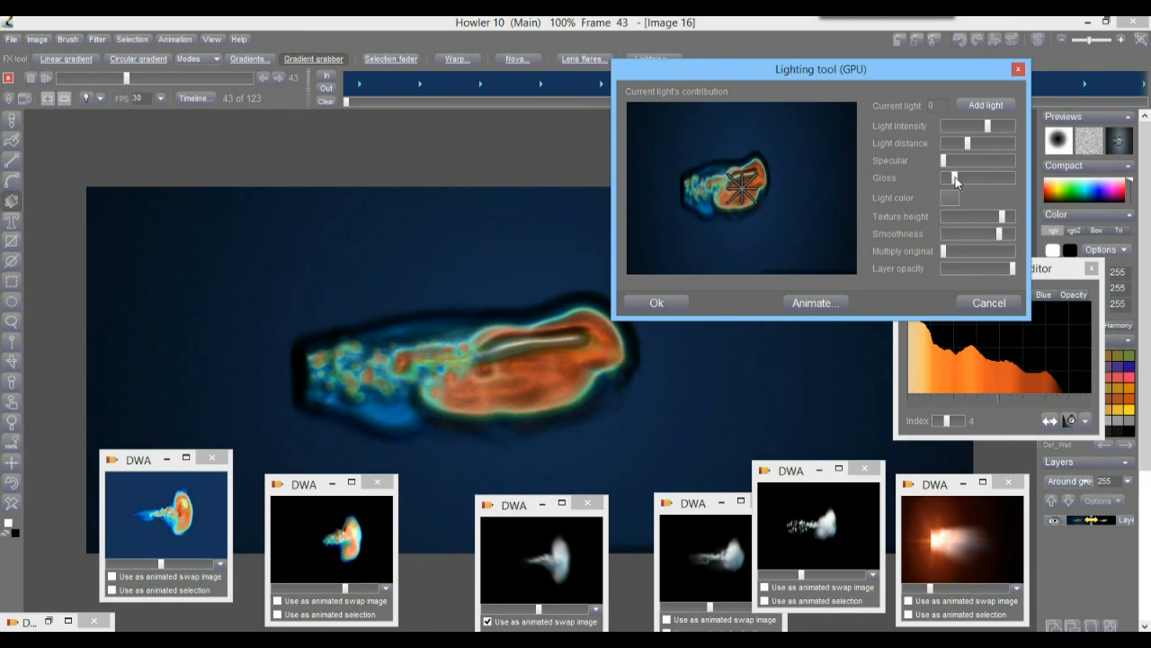
mouse_move(945, 161)
left_mouse_down()
mouse_move(983, 163)
mouse_move(939, 174)
left_mouse_up()
mouse_move(983, 132)
left_mouse_down()
mouse_move(952, 132)
mouse_move(978, 133)
mouse_move(952, 147)
mouse_move(994, 146)
mouse_move(1010, 127)
mouse_move(978, 146)
left_mouse_up()
left_click_drag(951, 252, 972, 223)
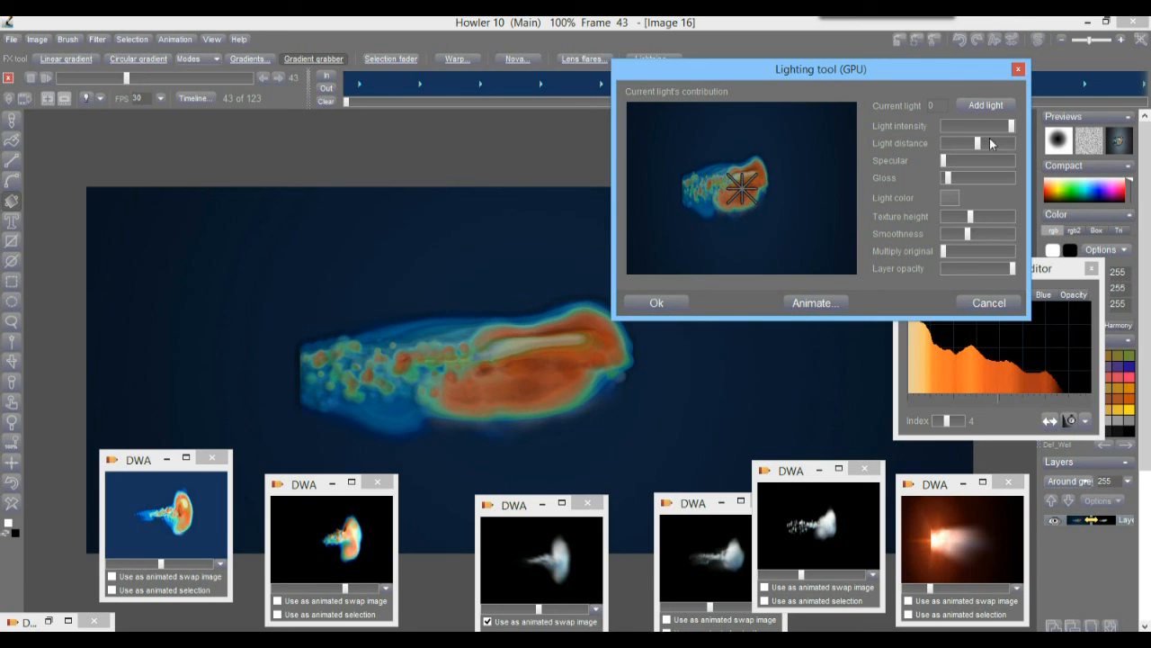
- Place the light at the tail end of the explosion, reduce its distance slightly, and apply the lighting to the whole animation
left_click_drag(771, 185, 703, 186)
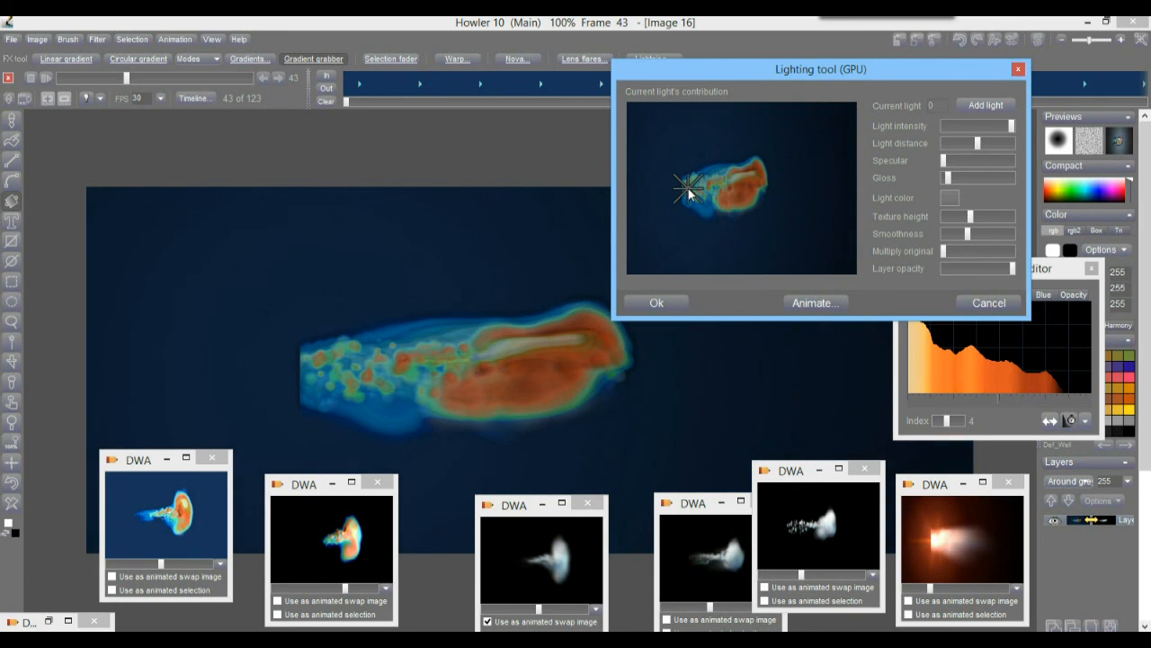
mouse_move(972, 153)
left_mouse_down()
mouse_move(959, 152)
mouse_move(970, 153)
left_mouse_up()
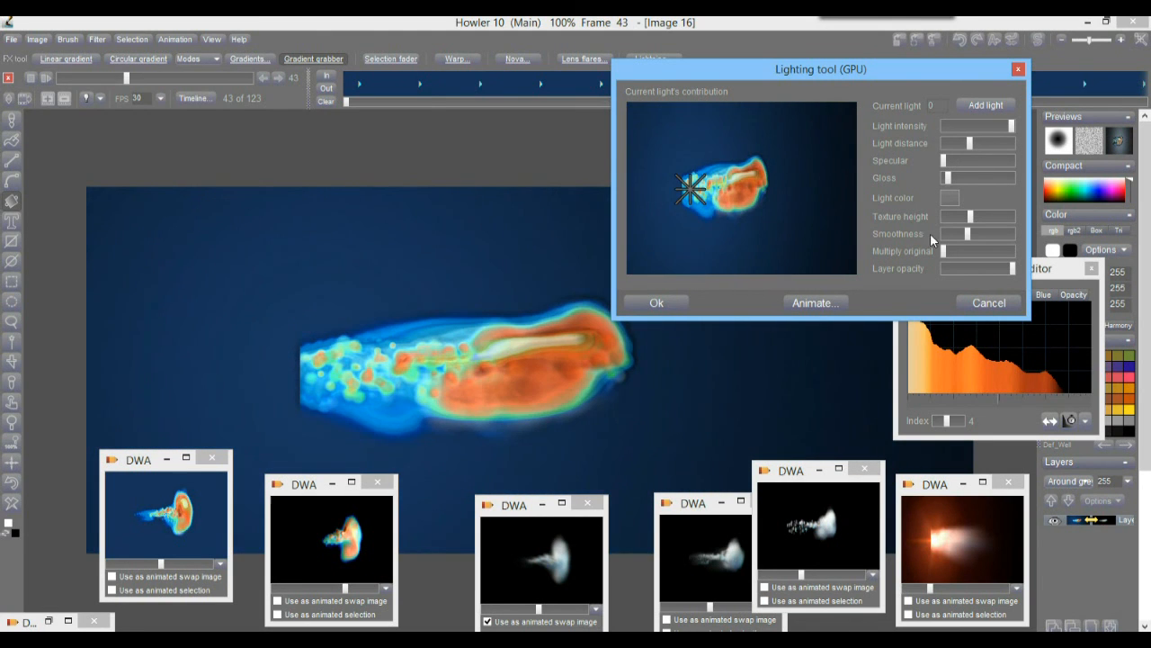
left_click(787, 306)
left_click(494, 399)
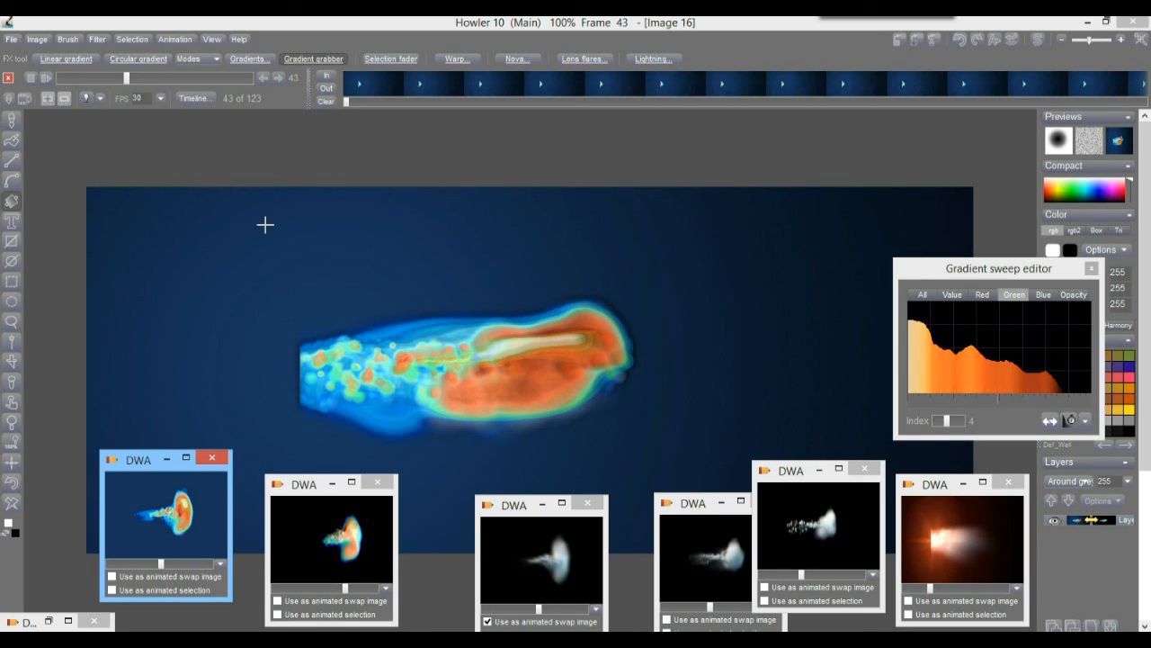
- Go to frame 67 of the relit animation to examine it, and play the animation
left_click_drag(124, 80, 165, 94)
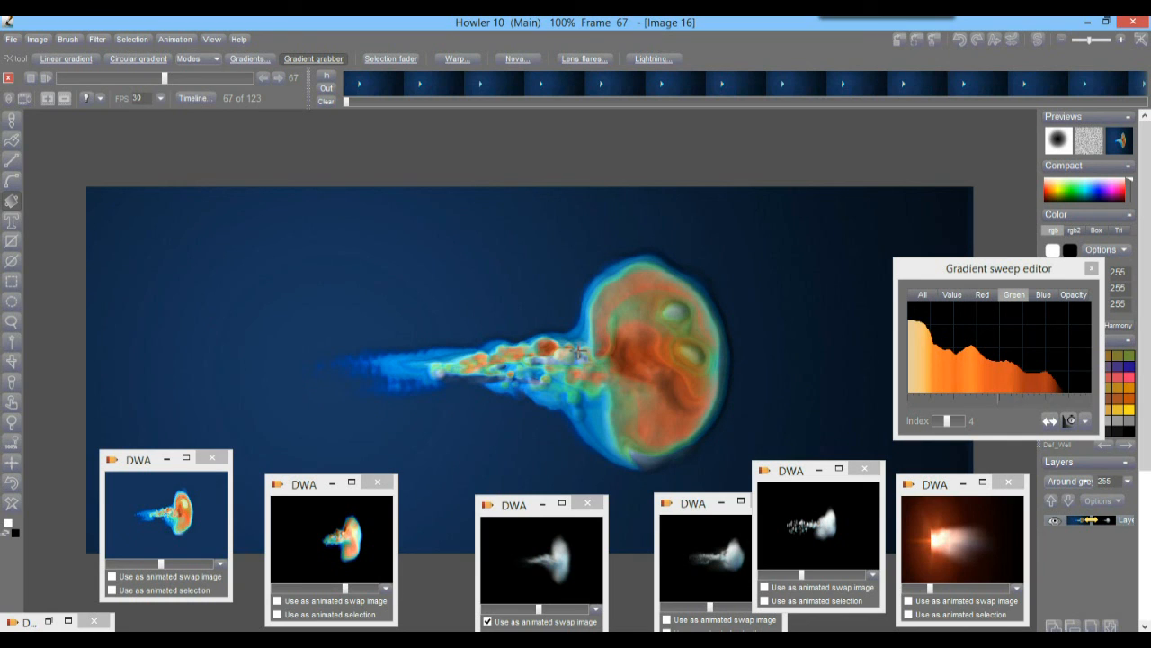
left_click_drag(609, 340, 538, 282)
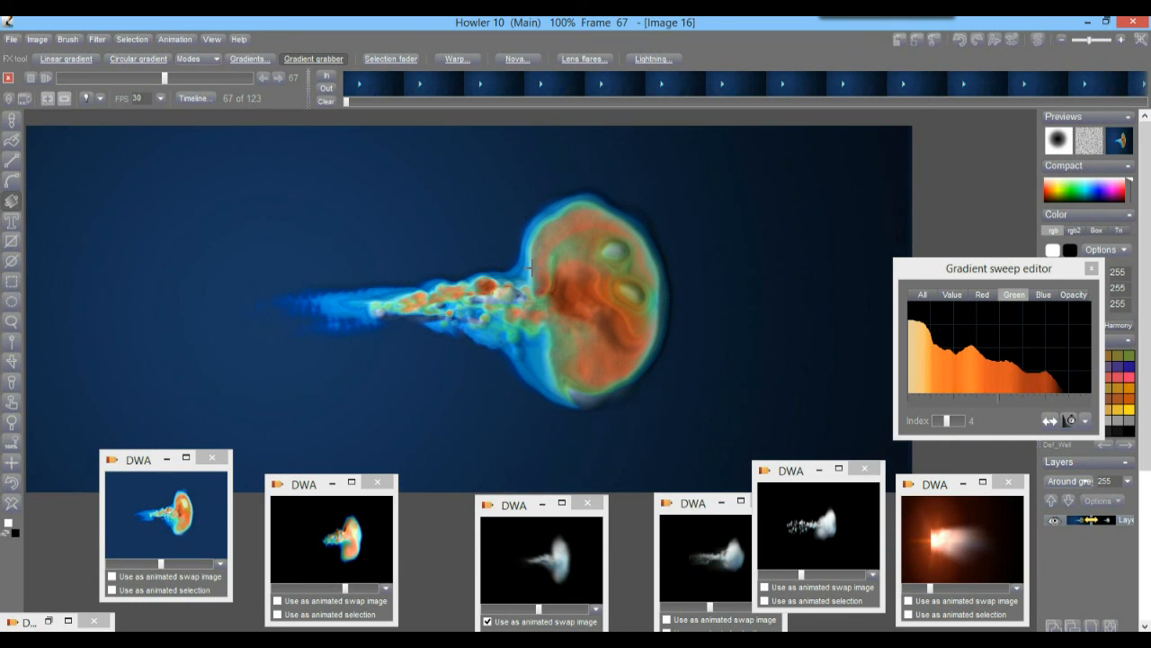
left_click(45, 79)
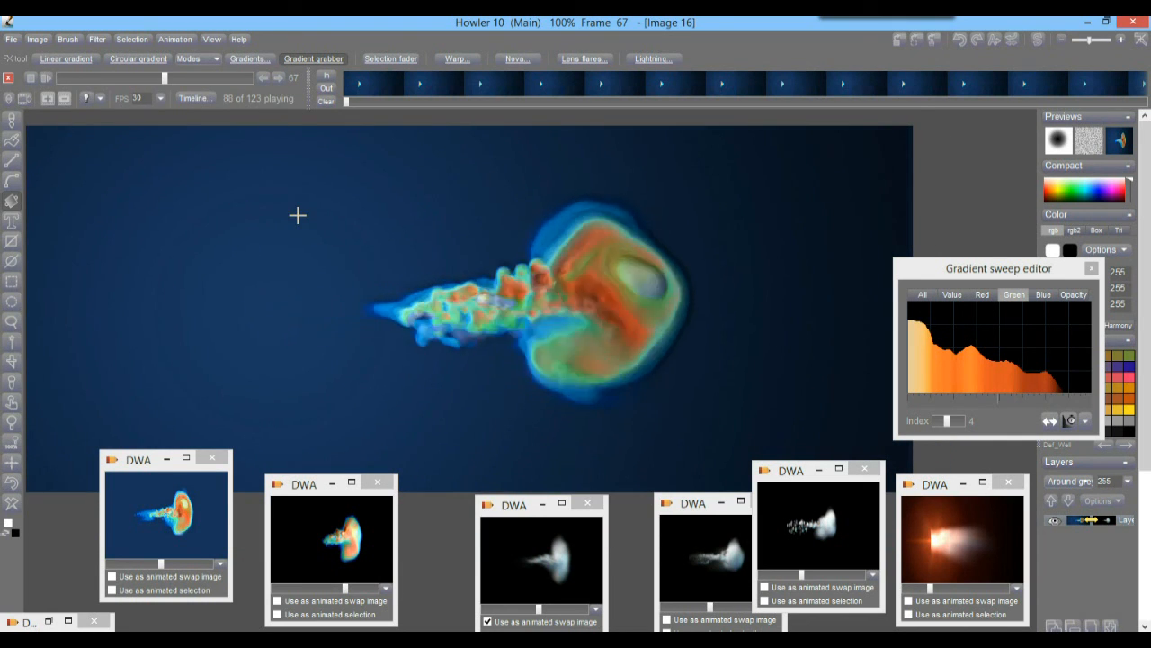